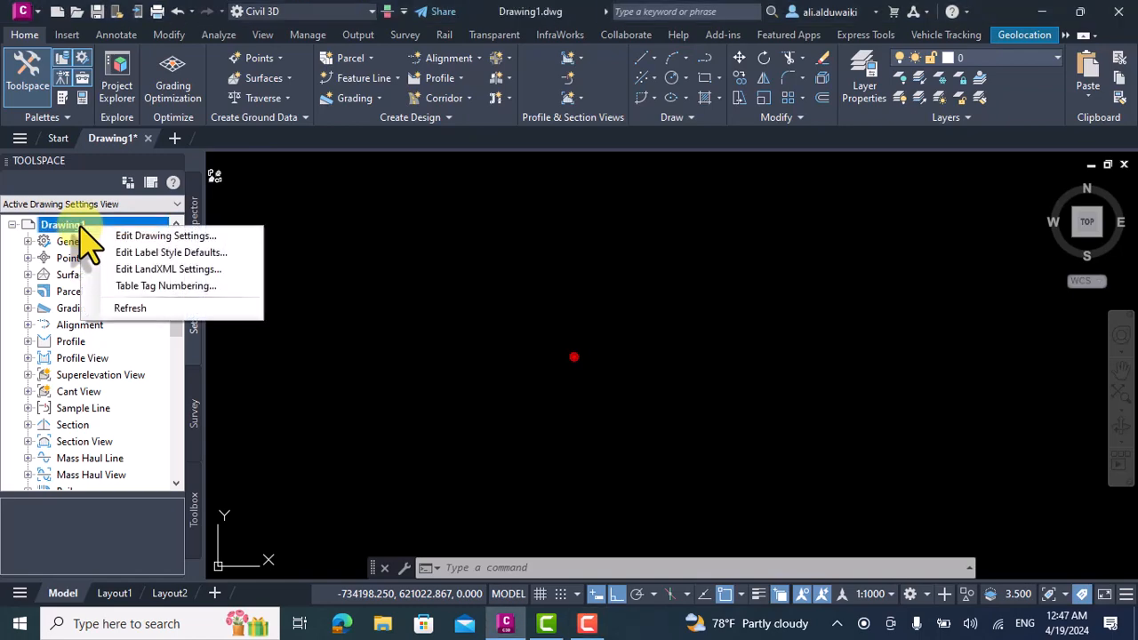
Review the drawing's units, scale and coordinate zone in the drawing settings and accept them.
click(115, 235)
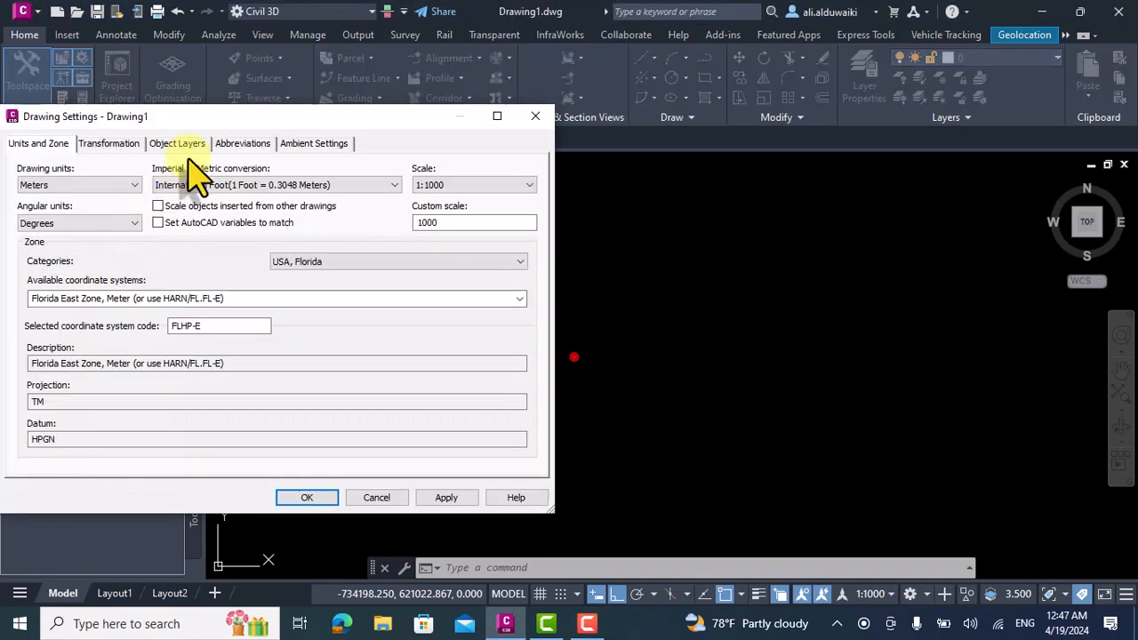
drag(222, 124, 395, 164)
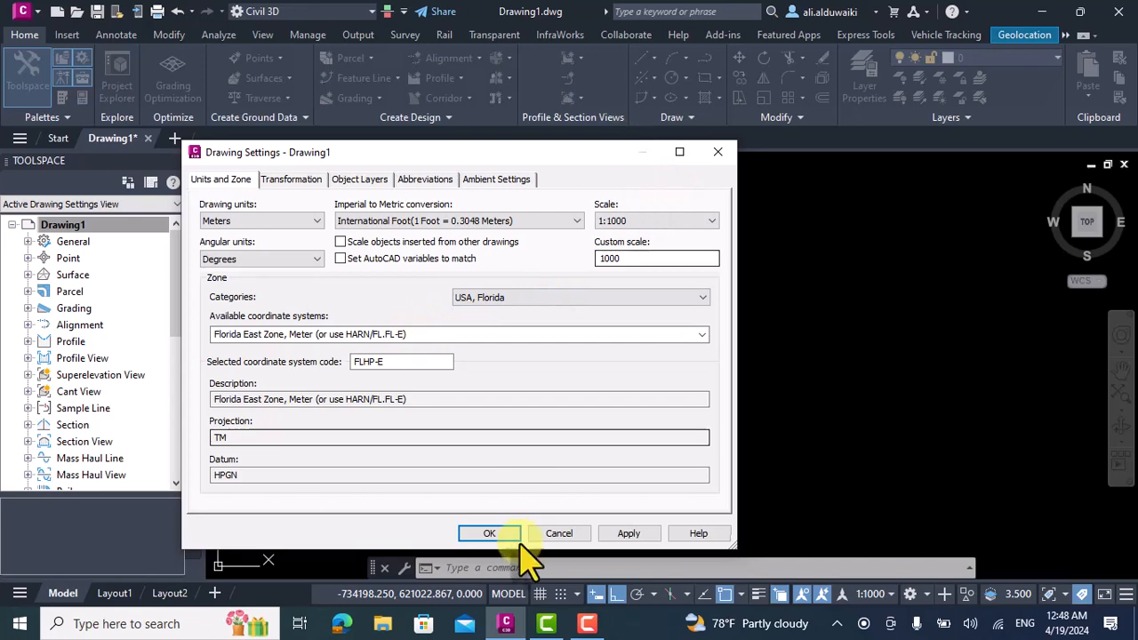
click(491, 535)
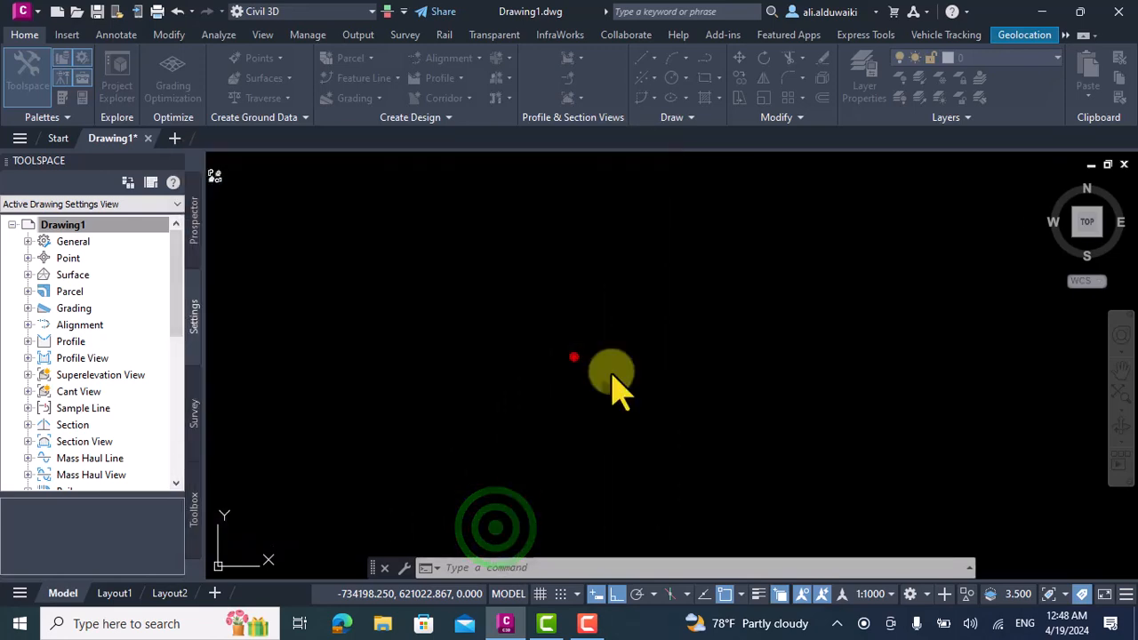
Turn on the online aerial map for the drawing's geographic location.
click(1022, 35)
click(233, 96)
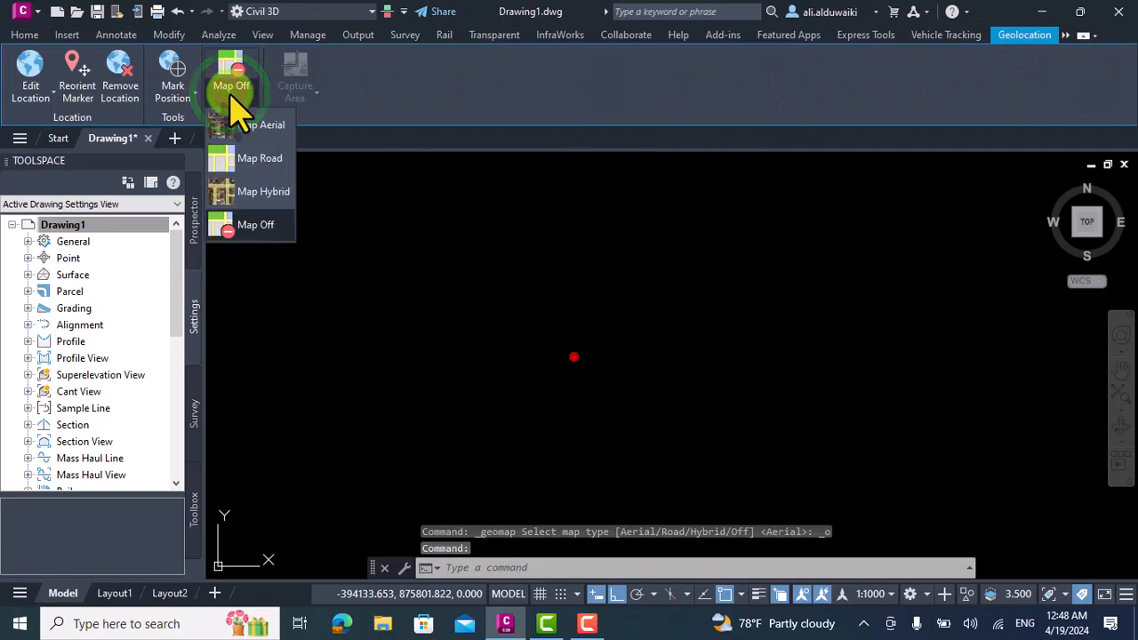
click(261, 126)
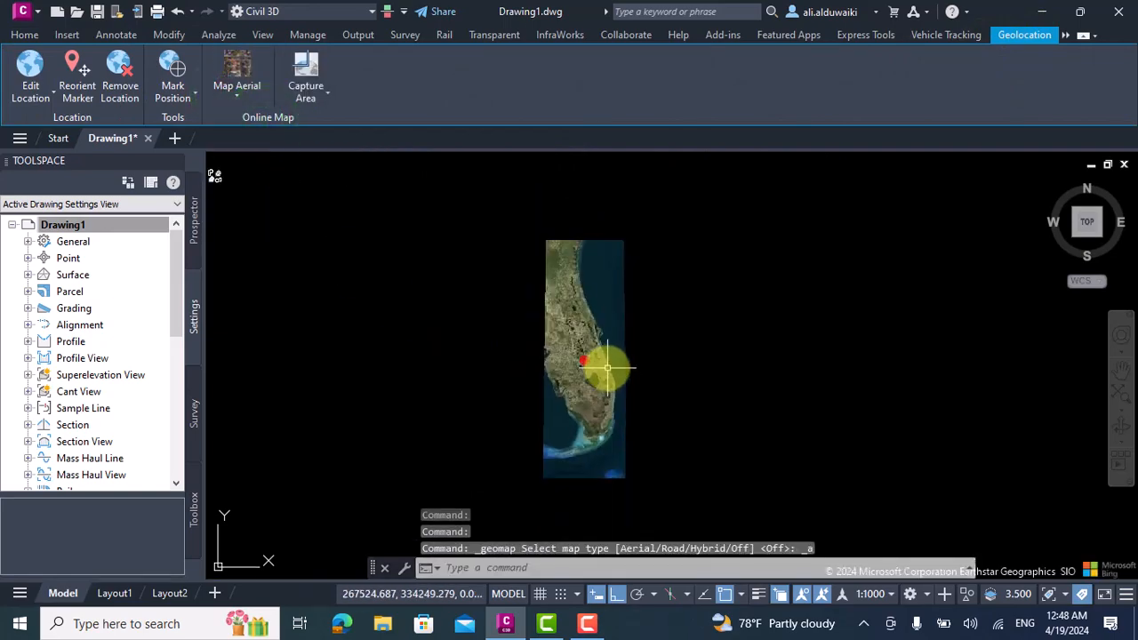
Restore the saved named view 2 to show the coastal residential neighbourhood.
scroll(526, 378, up, 10)
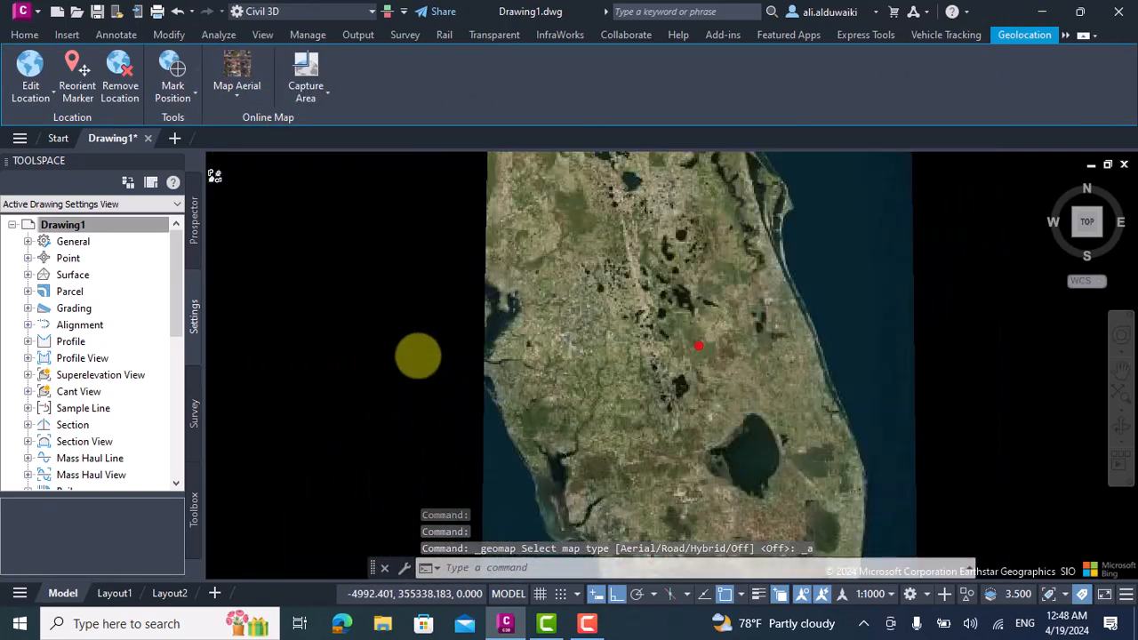
scroll(493, 328, up, 4)
scroll(428, 298, down, 5)
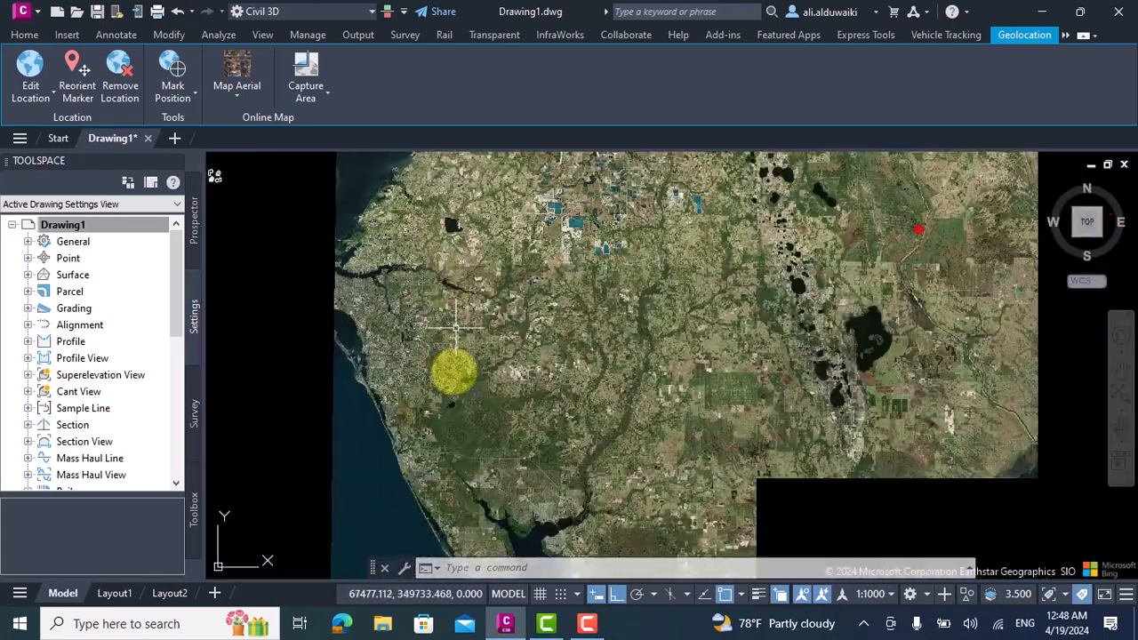
scroll(429, 418, up, 4)
scroll(400, 307, up, 4)
scroll(589, 380, down, 5)
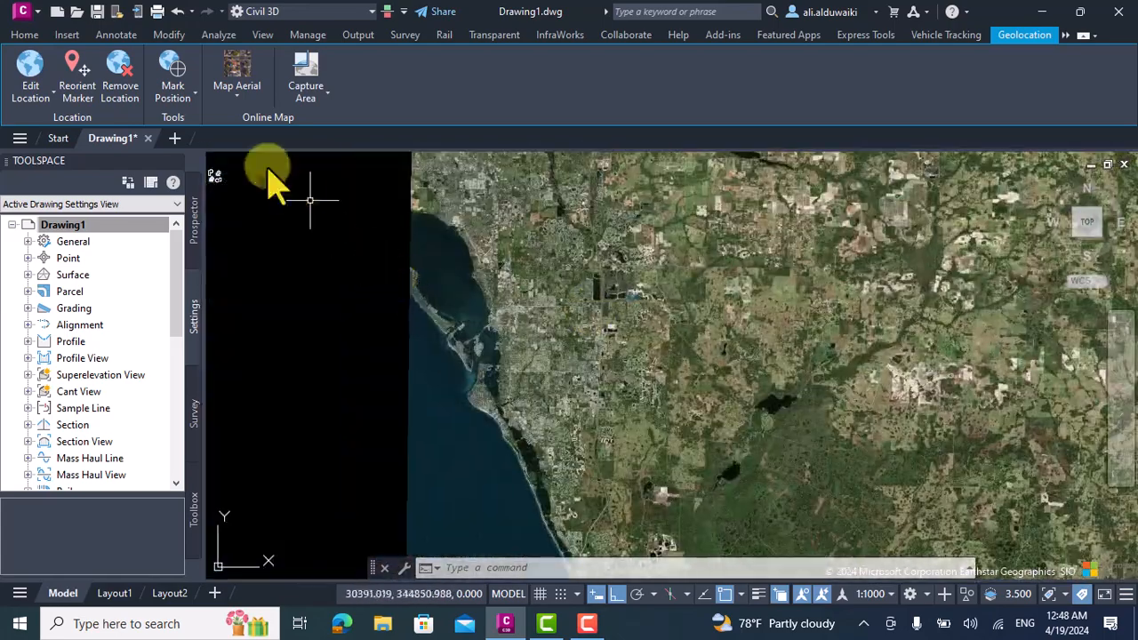
click(24, 35)
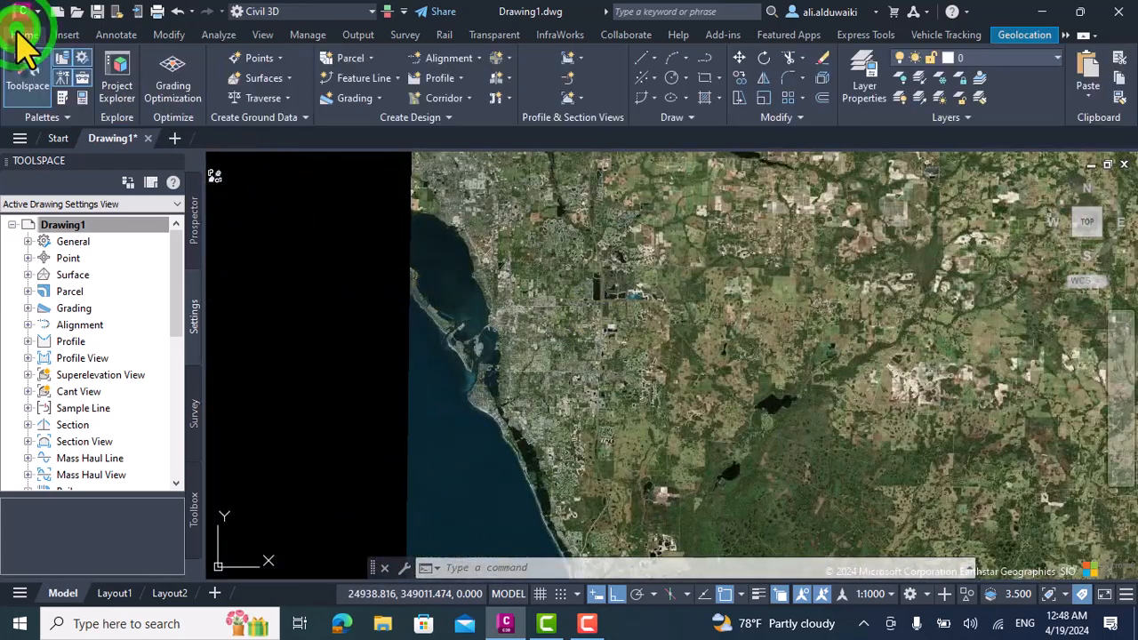
click(262, 34)
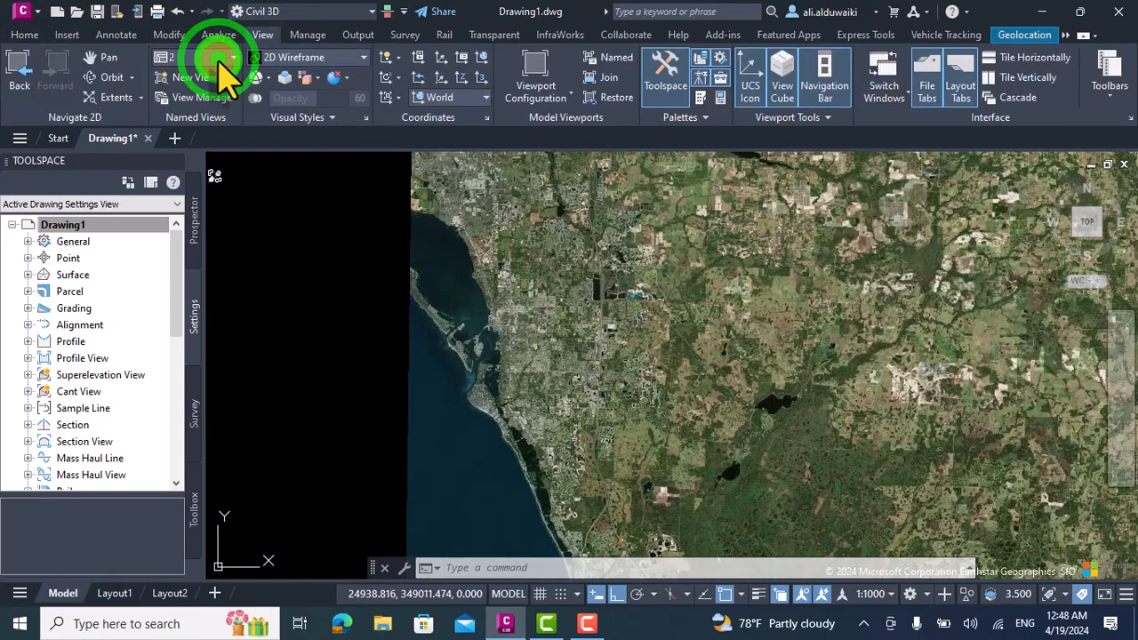
click(221, 58)
click(199, 92)
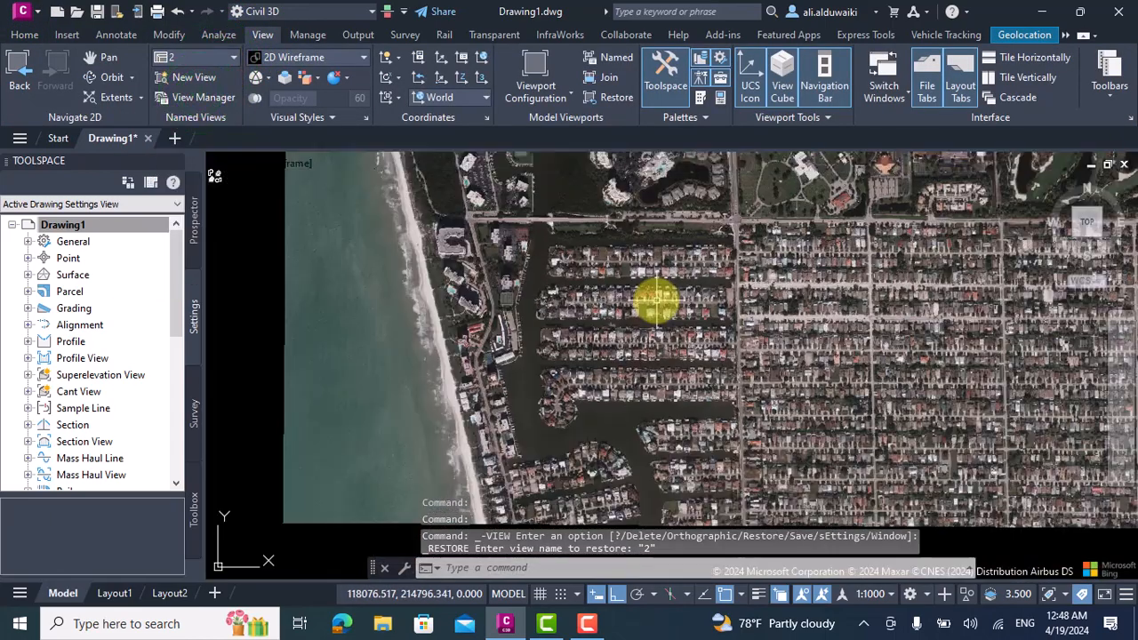
Examine the rows of canal-side houses and the streets between them on the aerial image.
scroll(656, 302, up, 8)
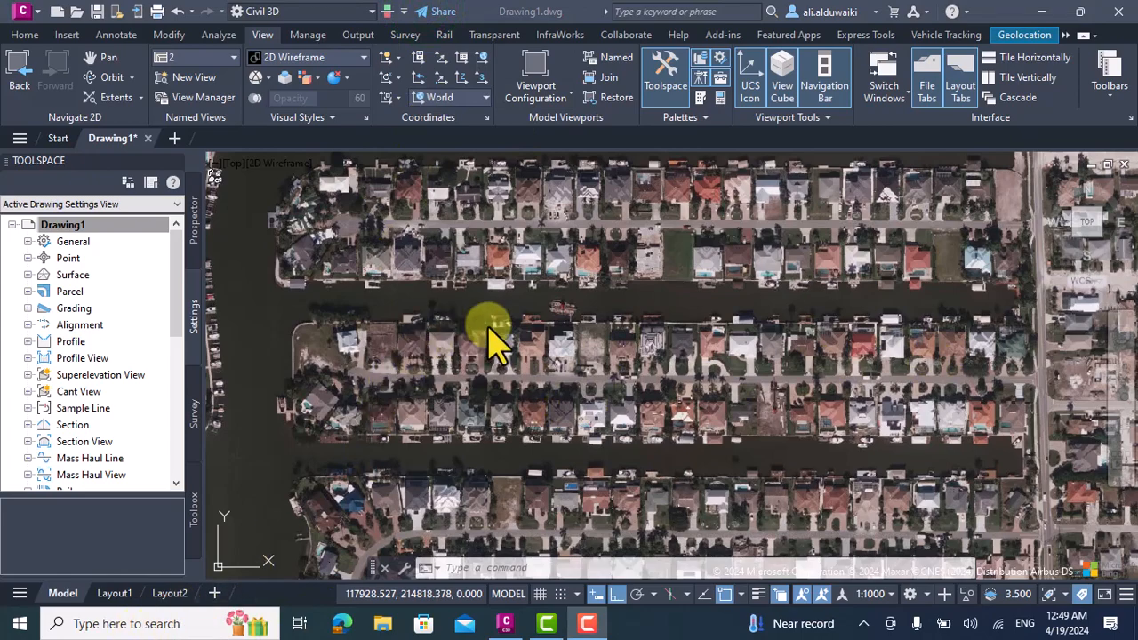
scroll(590, 322, down, 4)
scroll(578, 313, up, 4)
scroll(458, 294, down, 5)
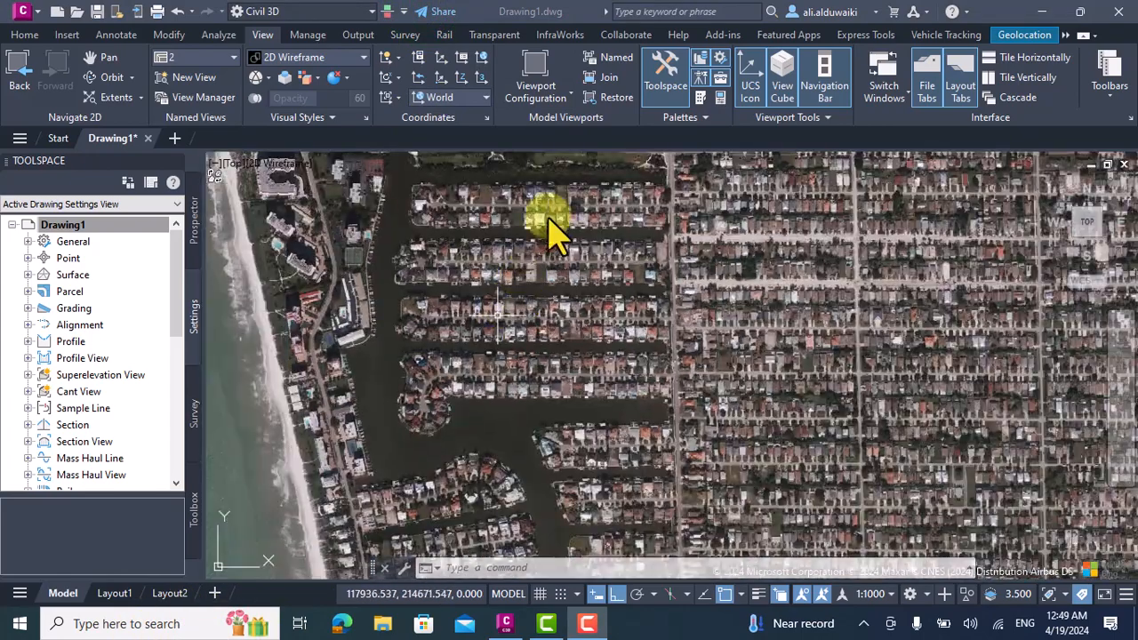
scroll(550, 204, up, 3)
scroll(655, 274, down, 2)
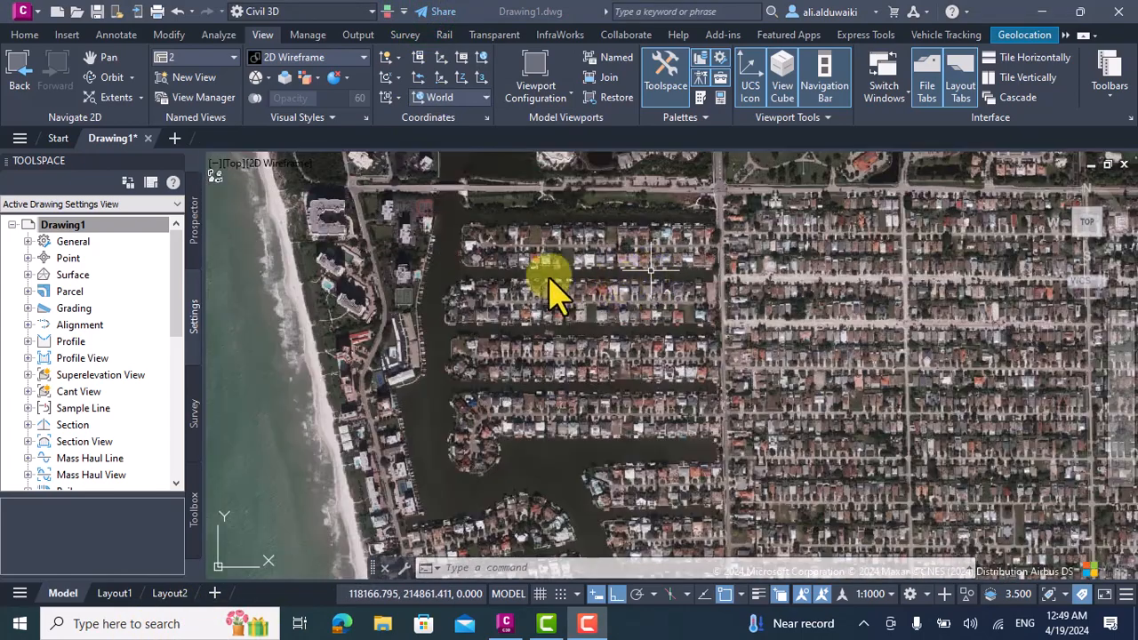
scroll(549, 325, up, 2)
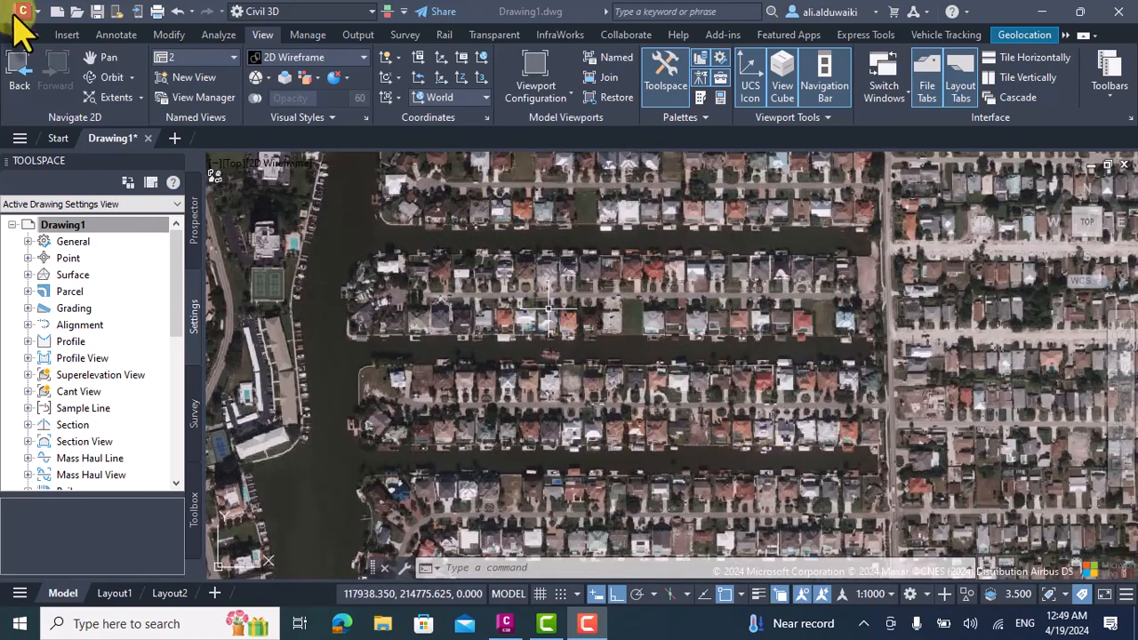
Draw a straight horizontal polyline about 518 m long westward along the street between two canals, starting at the north-south road.
click(26, 36)
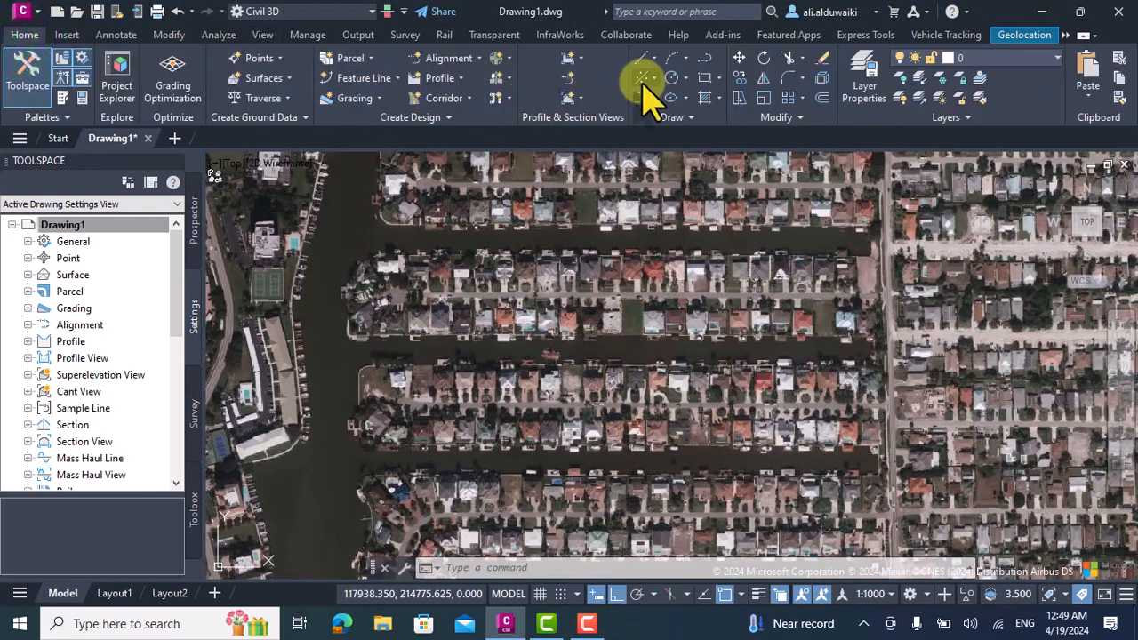
click(704, 60)
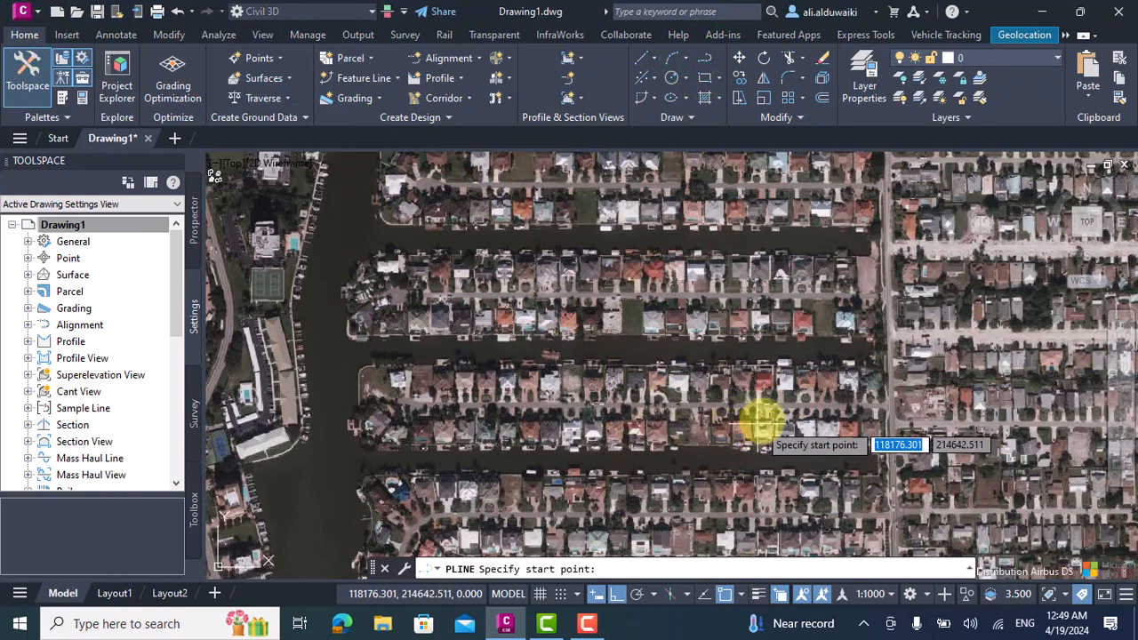
scroll(836, 409, up, 3)
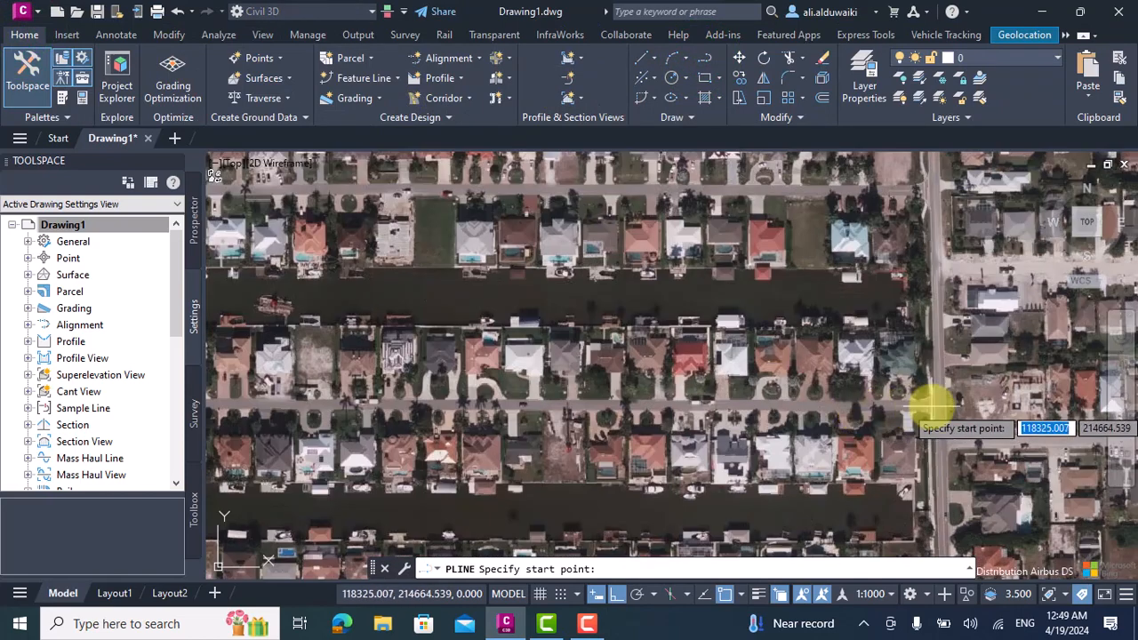
click(930, 410)
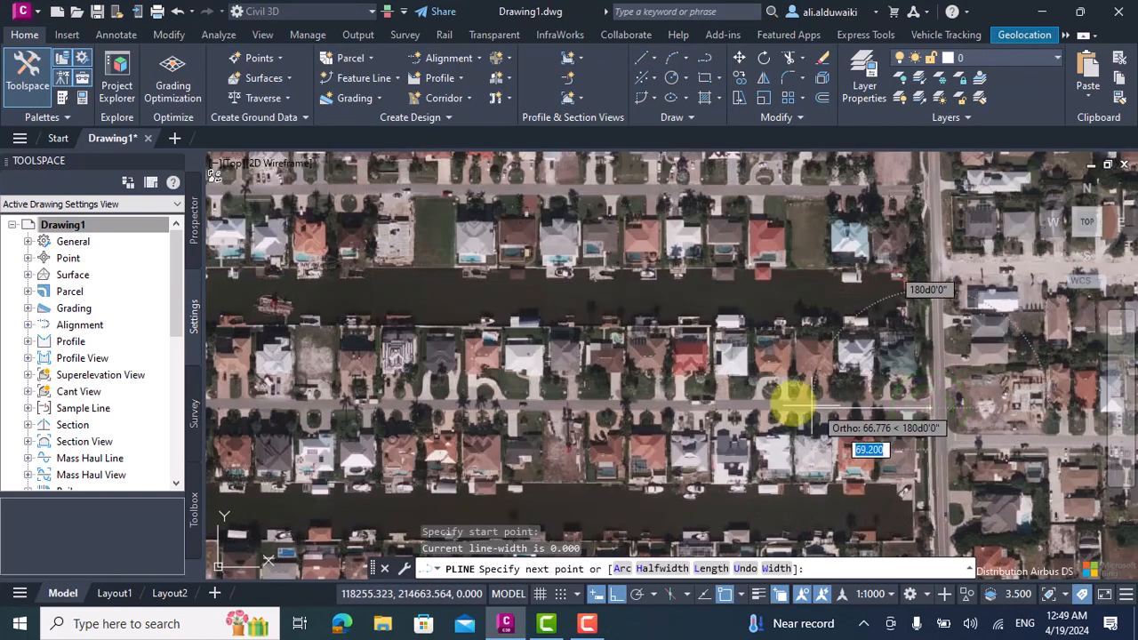
scroll(480, 423, down, 2)
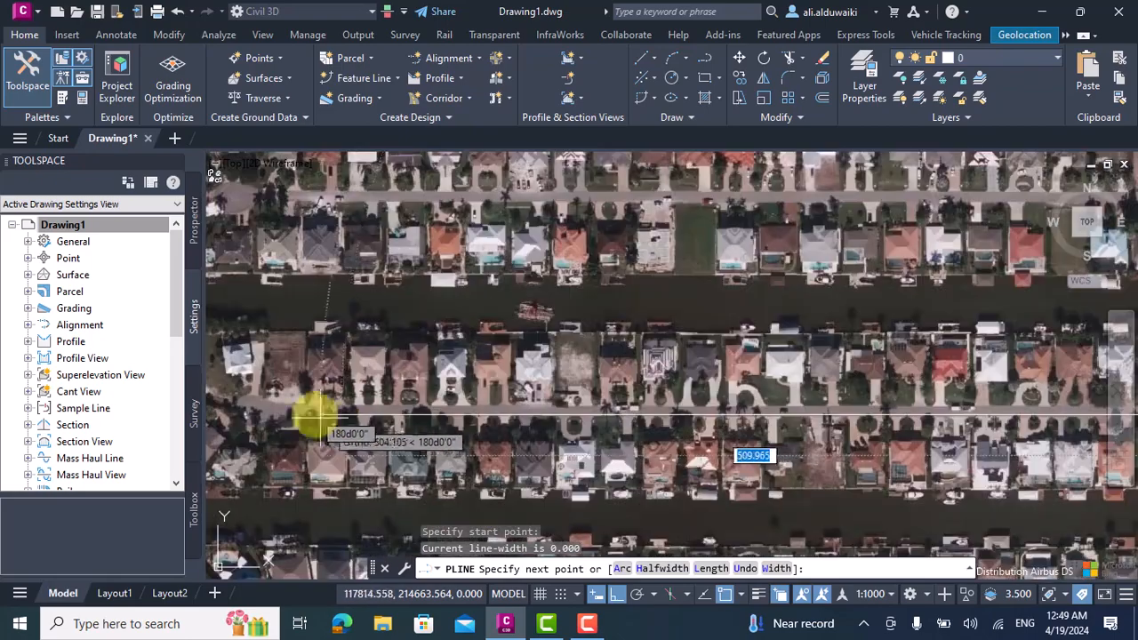
scroll(302, 409, up, 2)
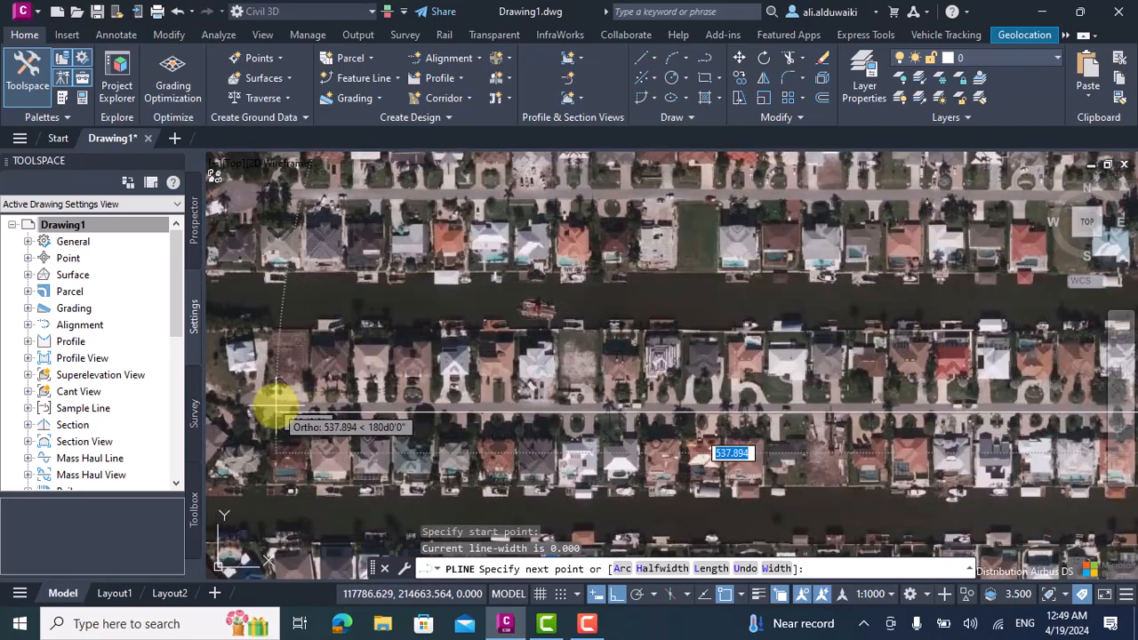
click(307, 410)
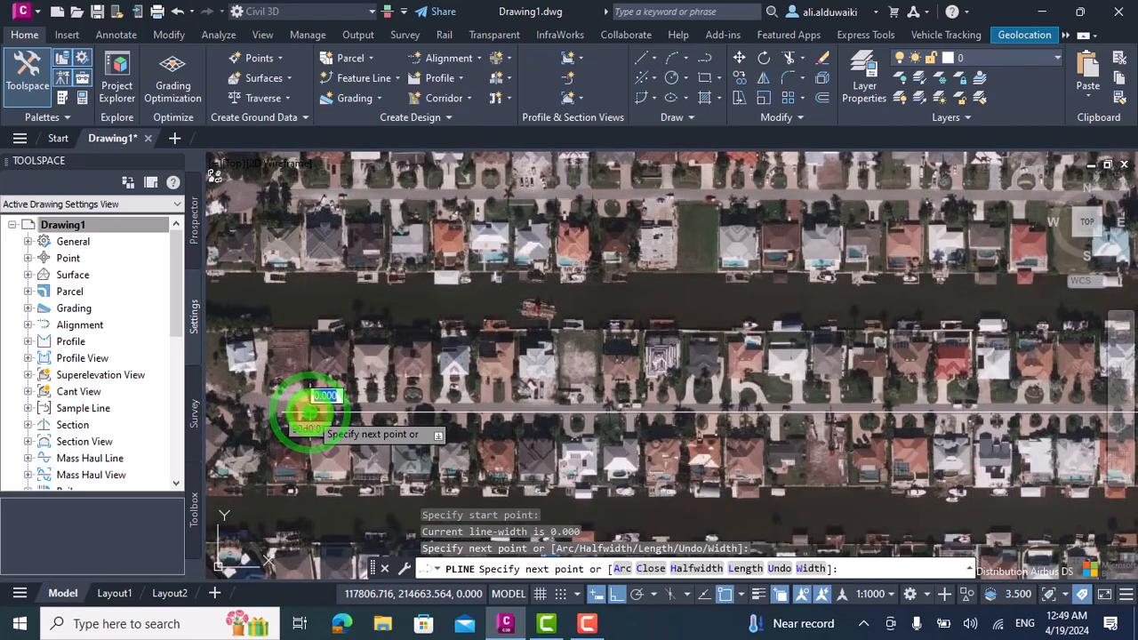
key(Return)
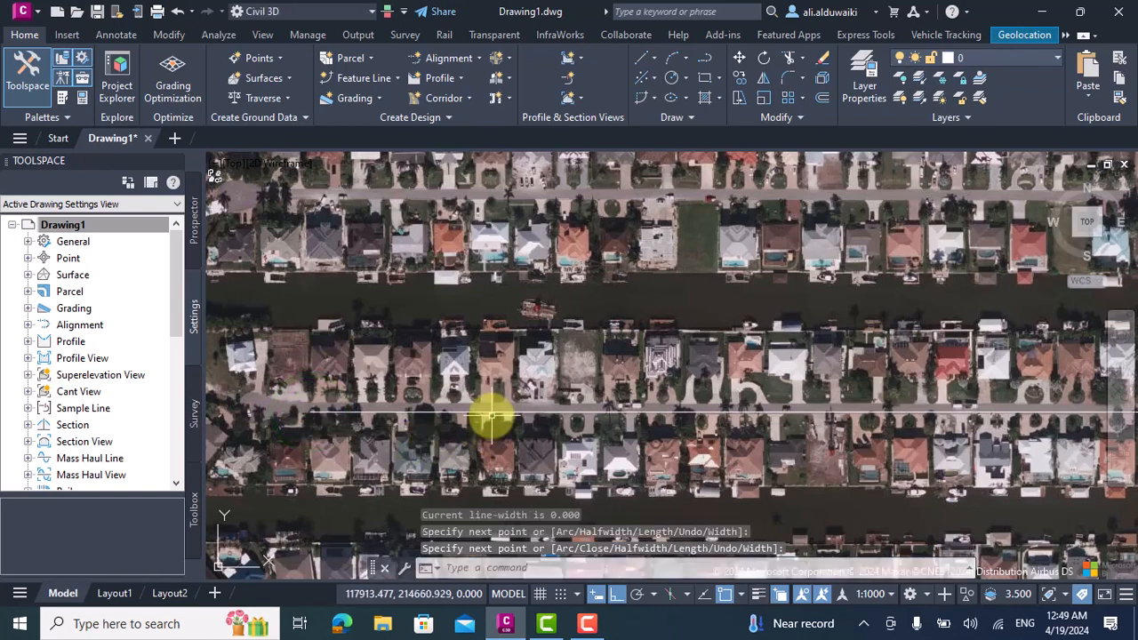
Shift the polyline slightly north so that it follows the street's centre.
click(495, 416)
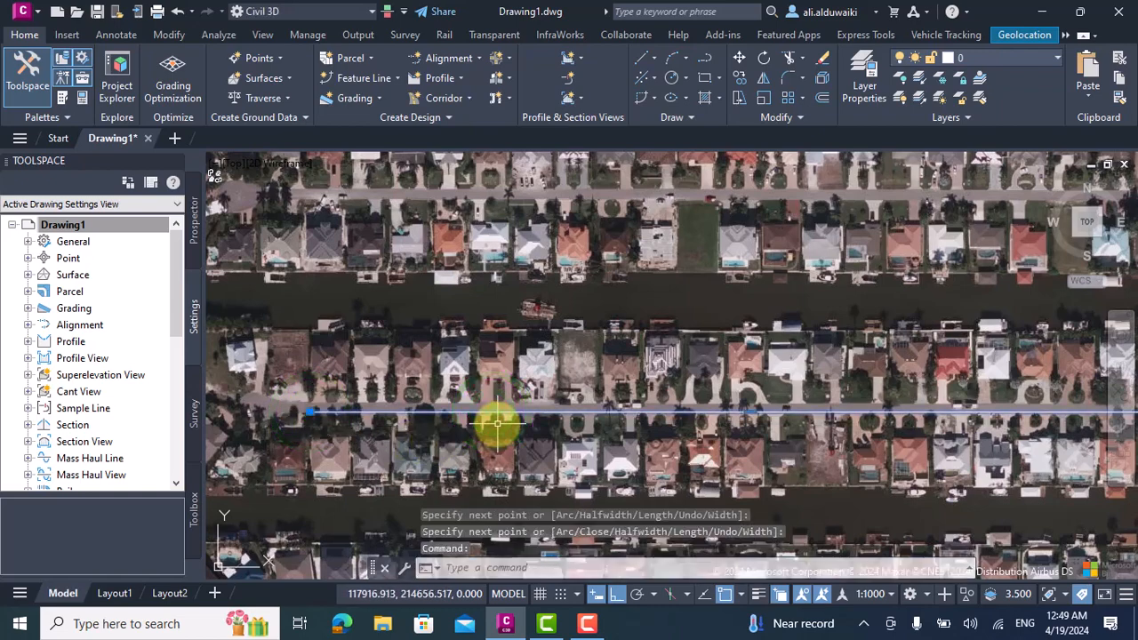
click(497, 423)
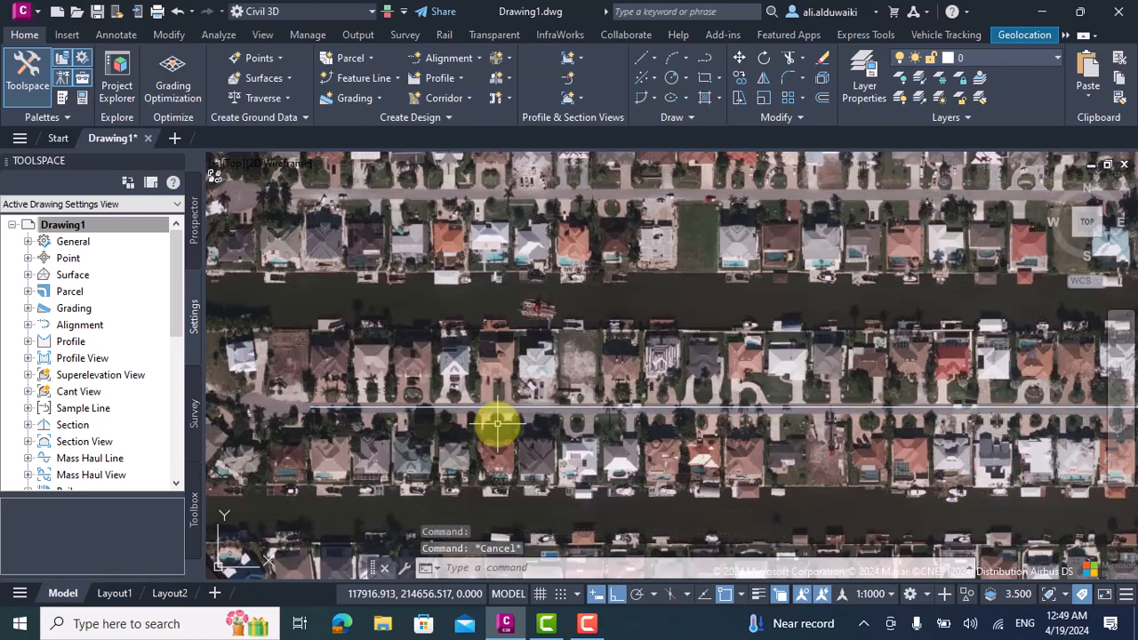
scroll(503, 419, down, 2)
scroll(877, 401, up, 2)
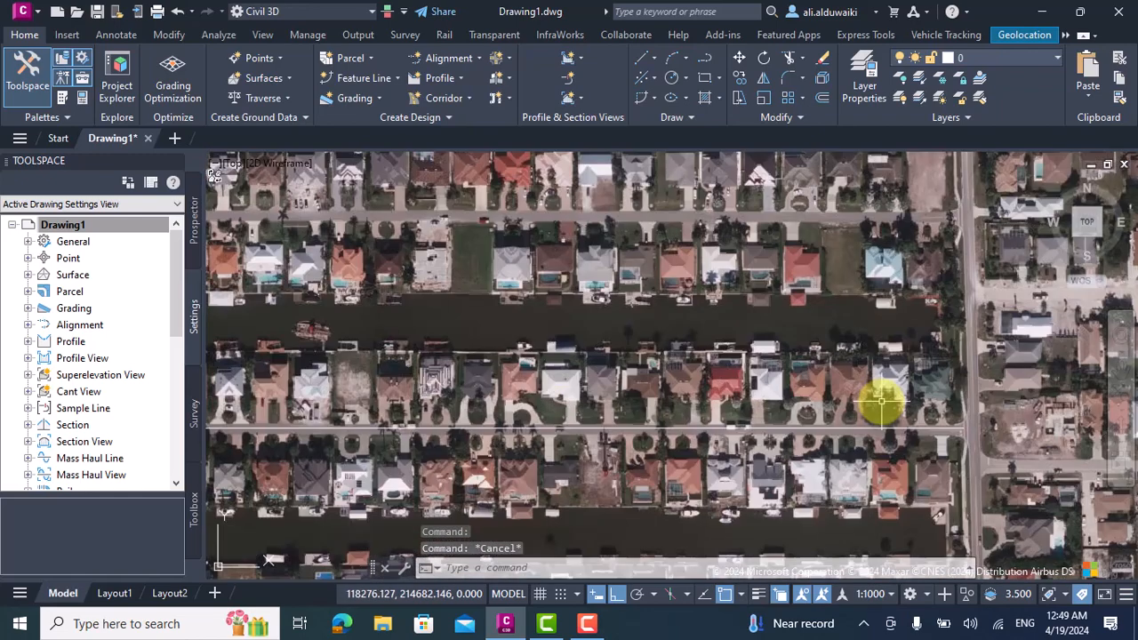
scroll(631, 380, down, 3)
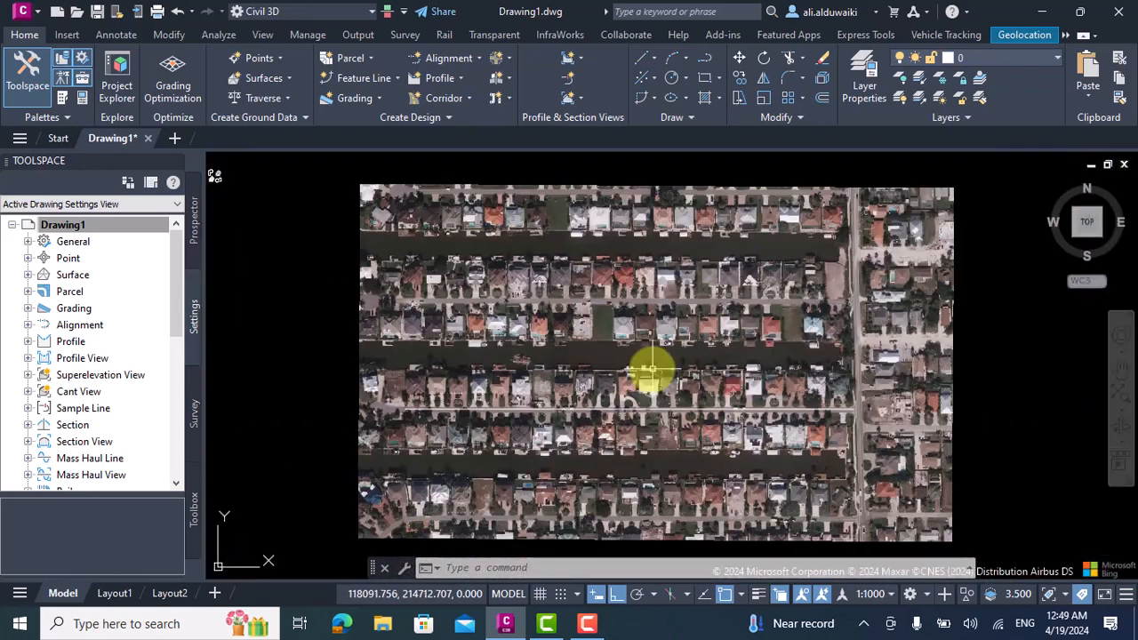
Offset the centreline polyline with the Through option to both street edges, about 2 m north and 3 m south.
click(826, 105)
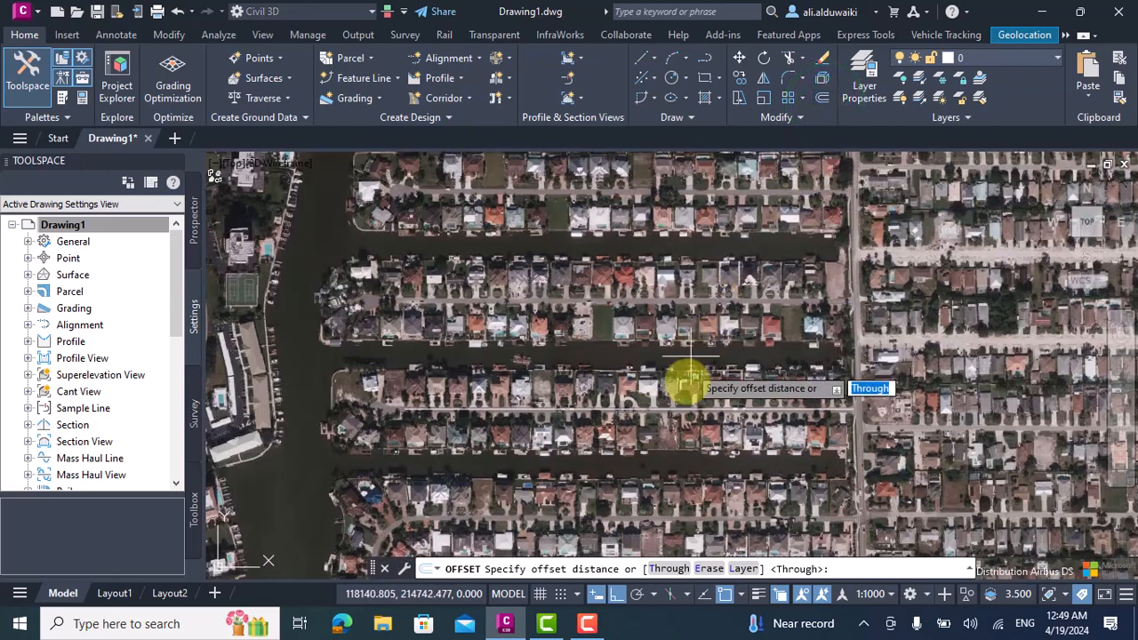
click(660, 568)
scroll(668, 409, up, 2)
scroll(668, 407, up, 2)
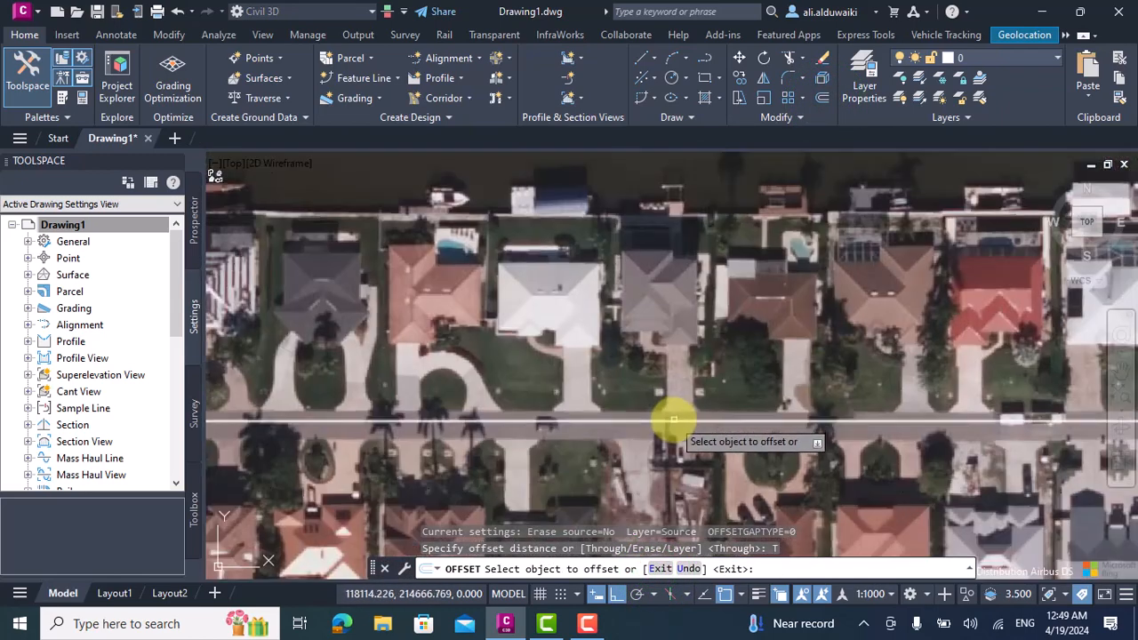
click(674, 419)
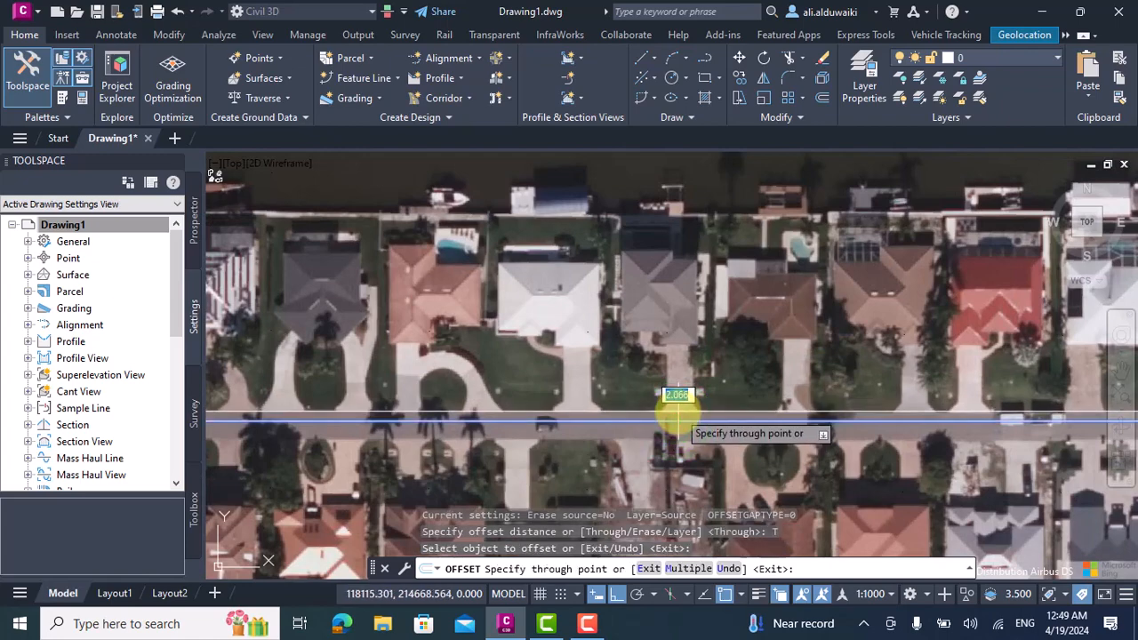
click(677, 412)
click(676, 417)
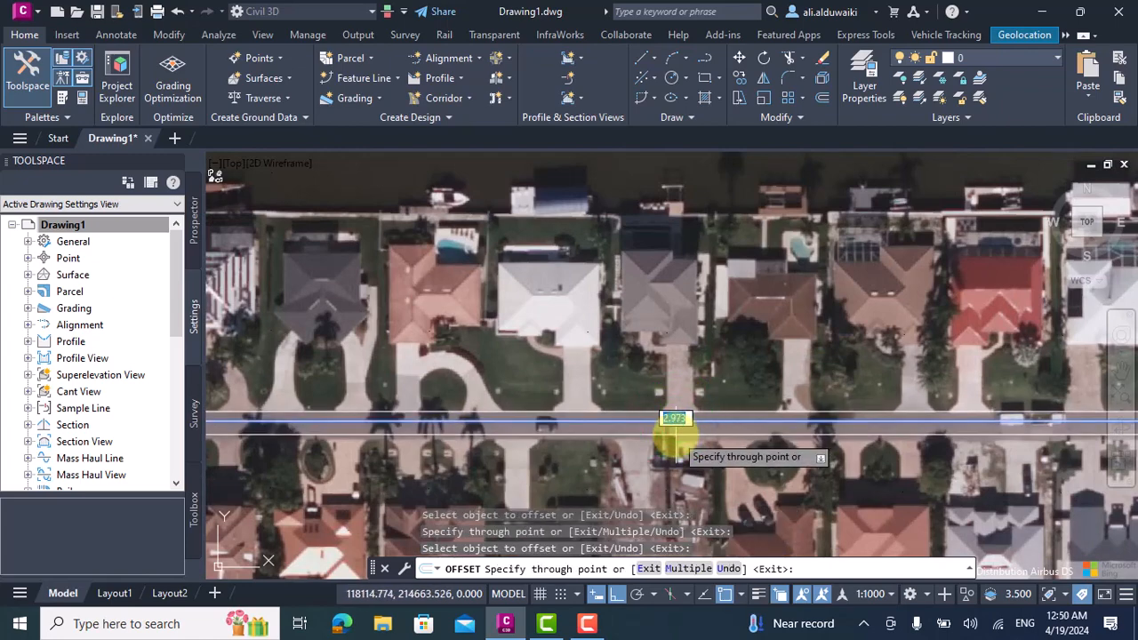
click(674, 421)
Offset the centreline polyline to the canal edge behind the northern row of houses.
click(684, 422)
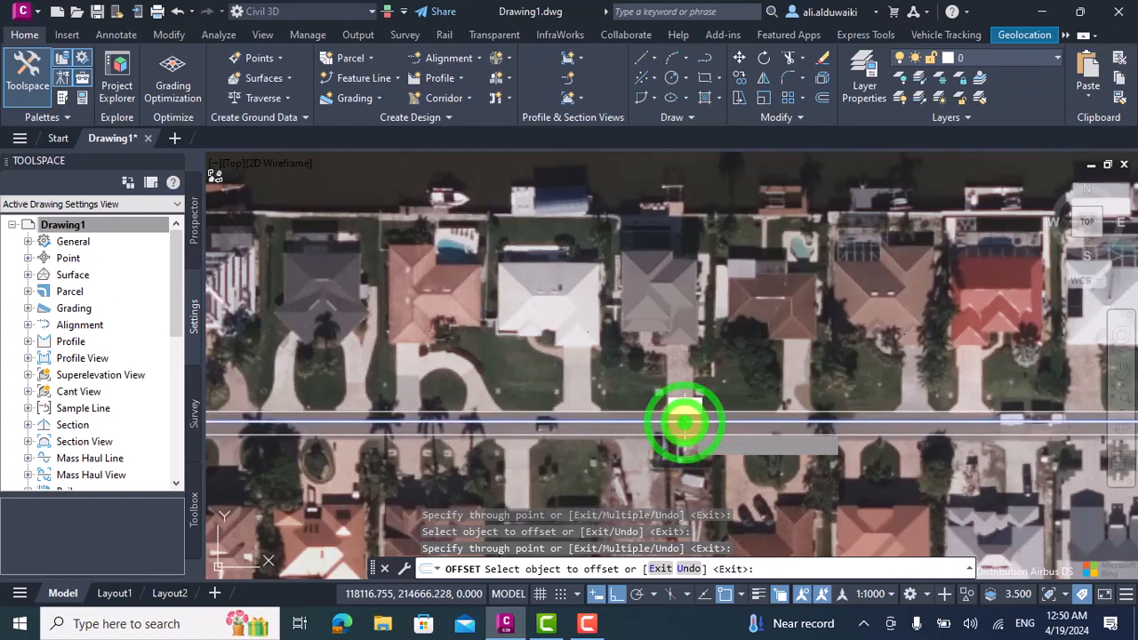
scroll(676, 297, down, 4)
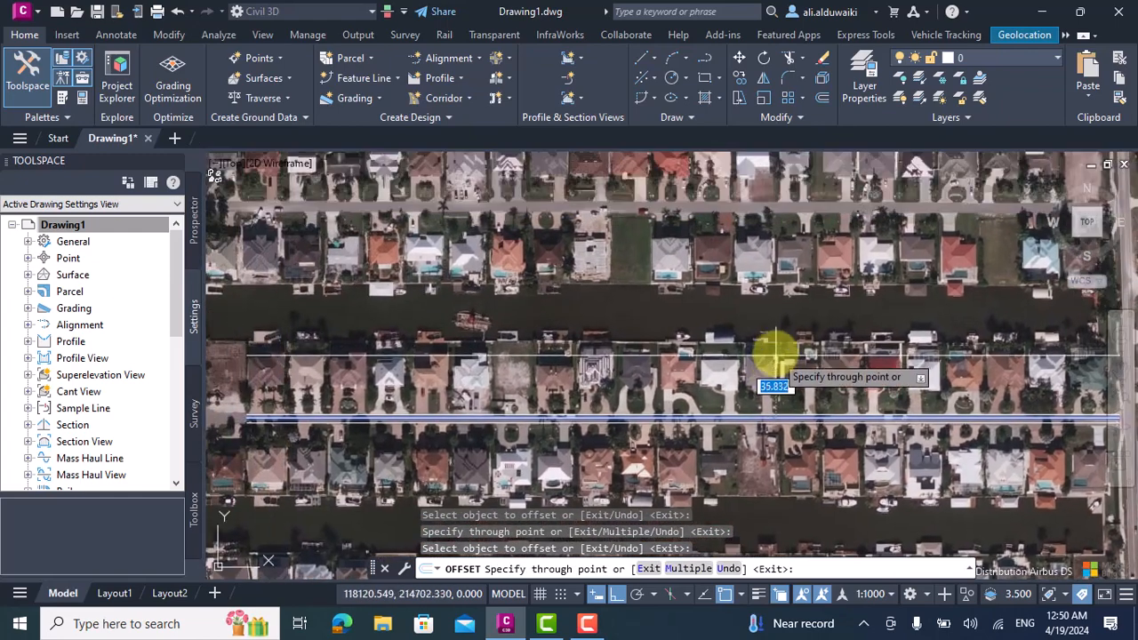
click(774, 338)
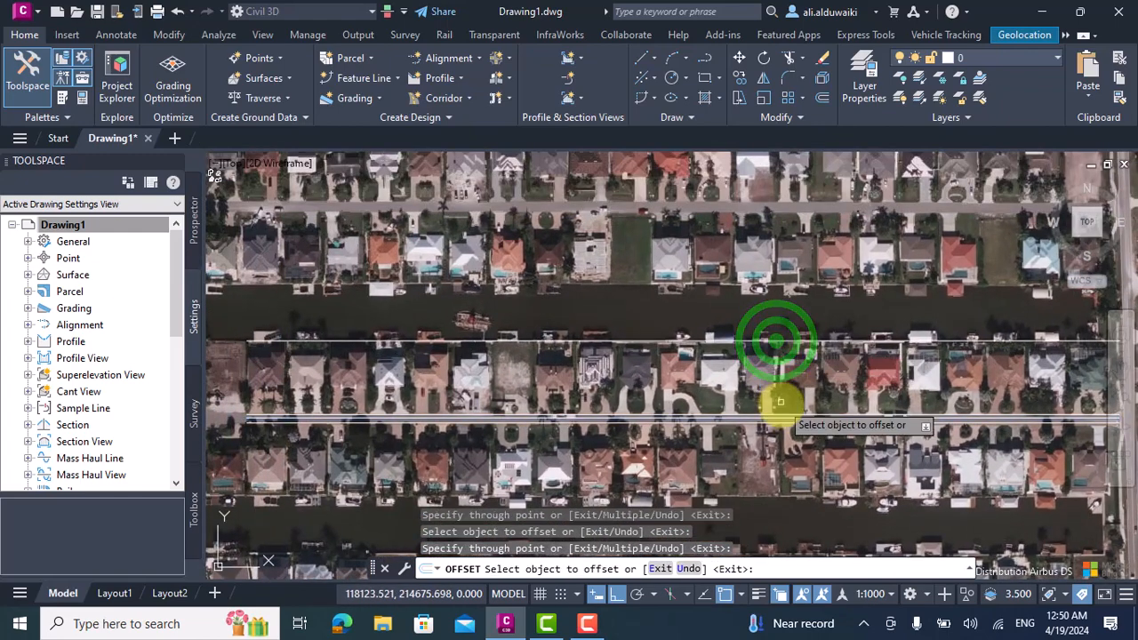
Offset the street's south edge line about 45 m south to the canal edge behind the southern row of houses.
scroll(782, 409, up, 3)
click(770, 419)
scroll(778, 428, down, 5)
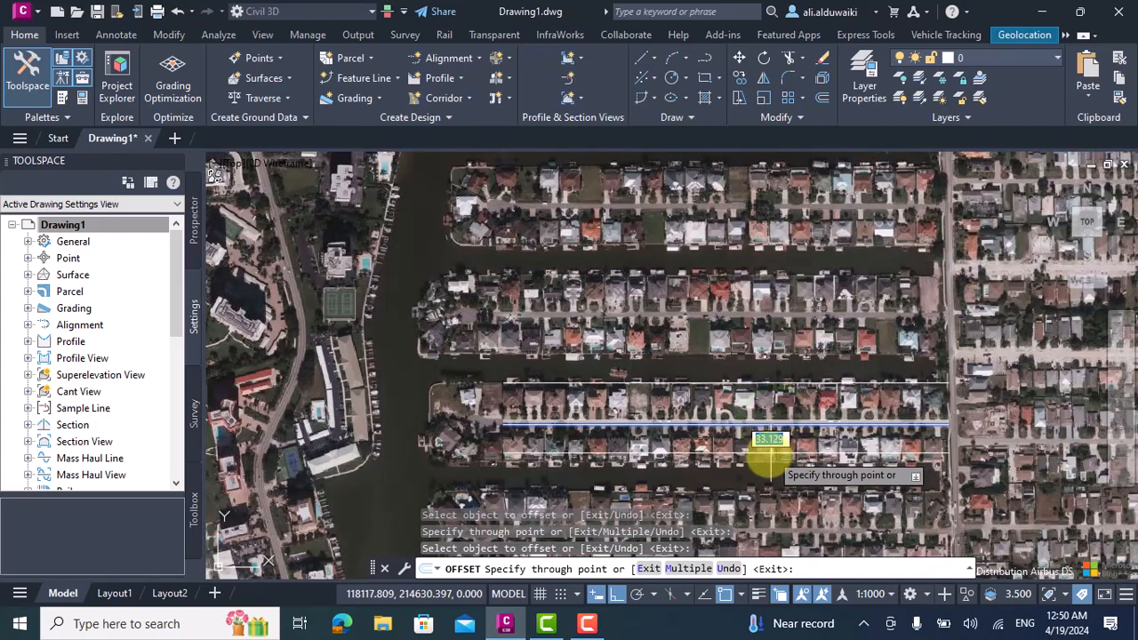
scroll(764, 460, up, 4)
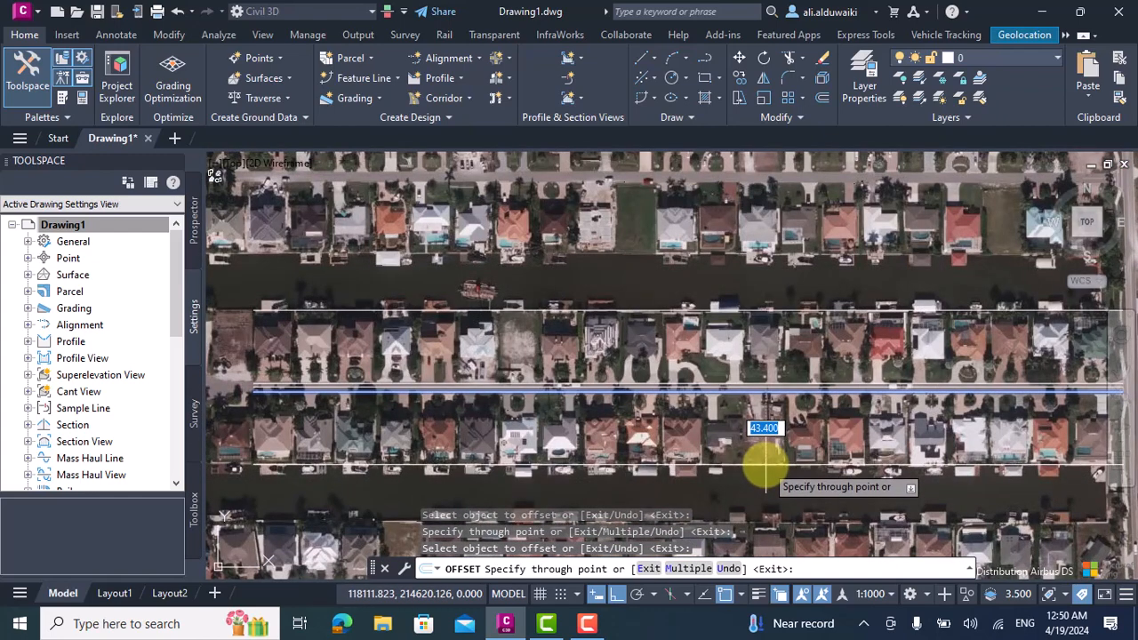
scroll(765, 464, up, 2)
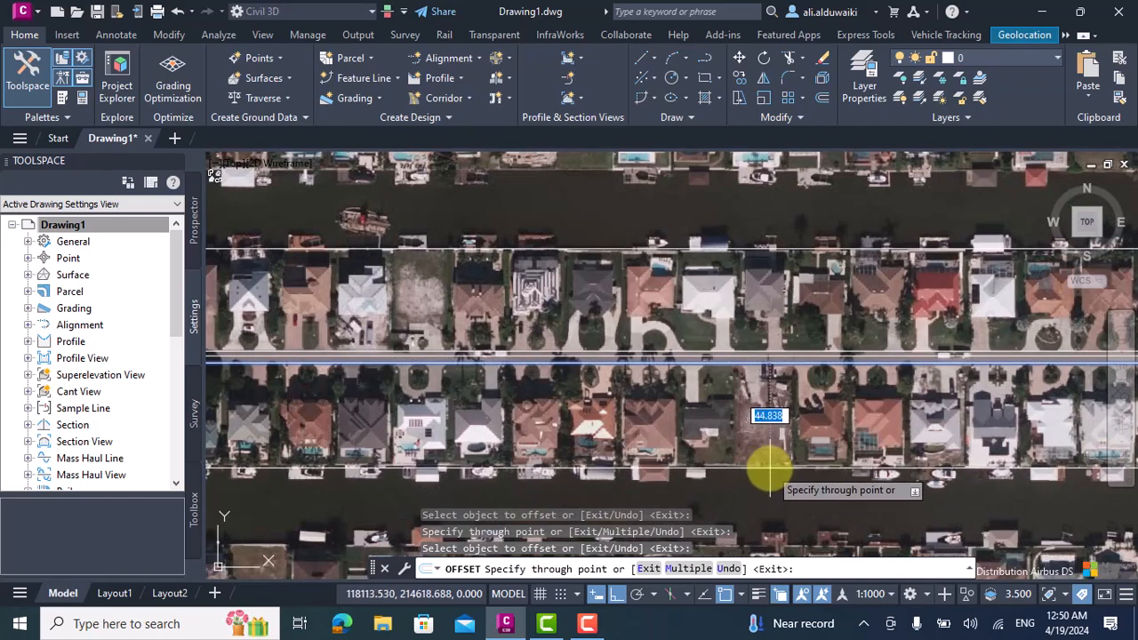
click(768, 470)
scroll(764, 470, down, 3)
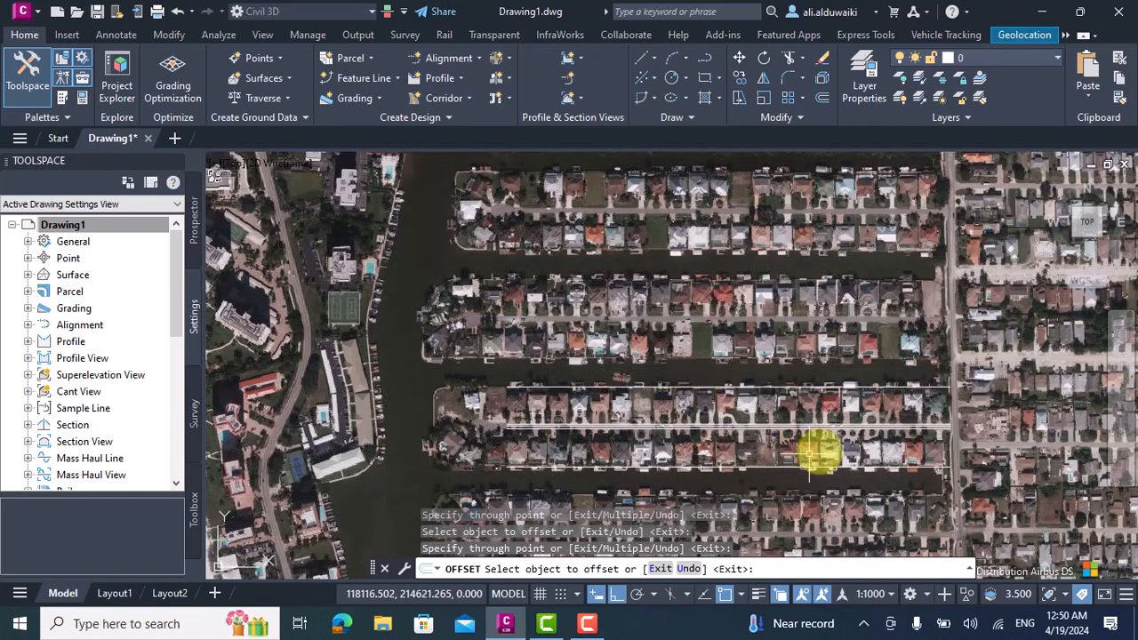
key(Escape)
Delete the centreline polyline between the two street edges.
scroll(495, 408, up, 3)
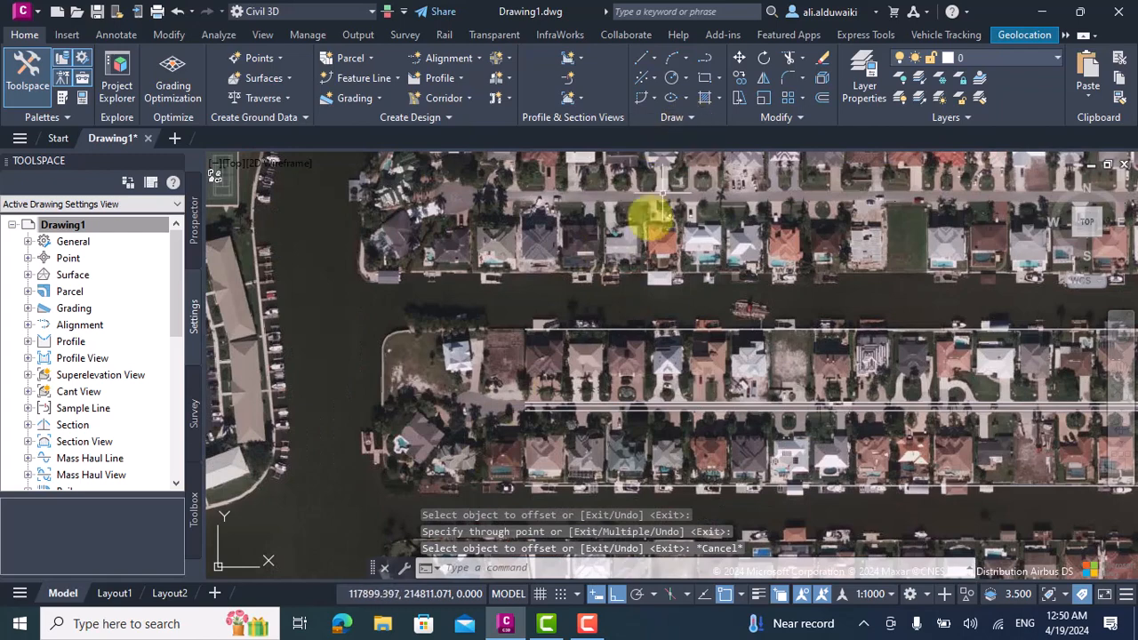
scroll(531, 410, up, 4)
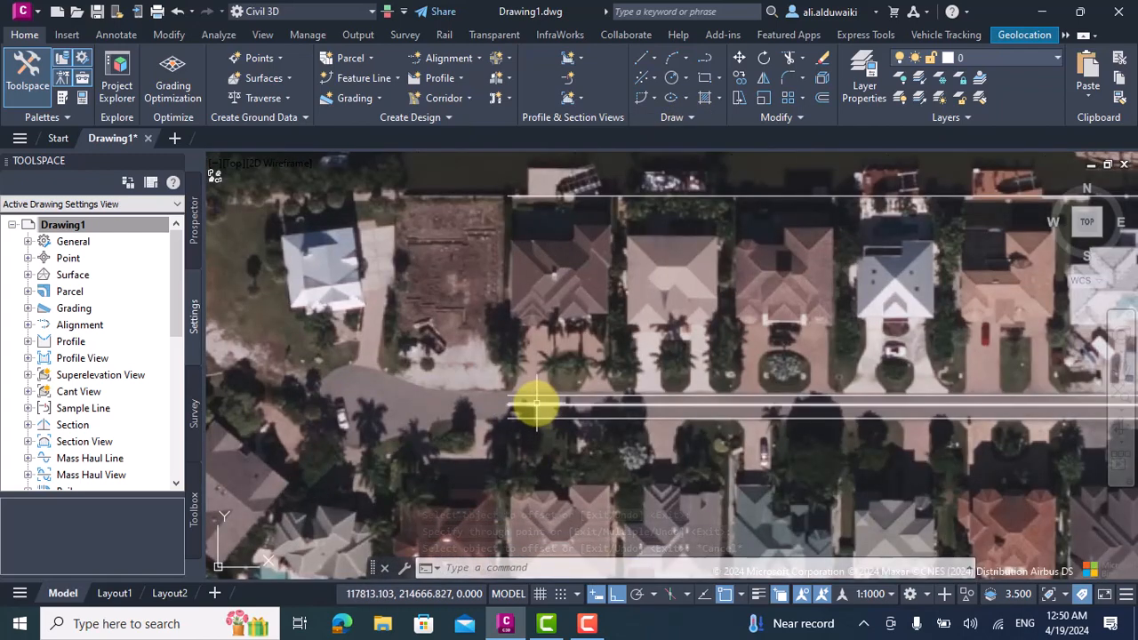
click(533, 400)
key(Delete)
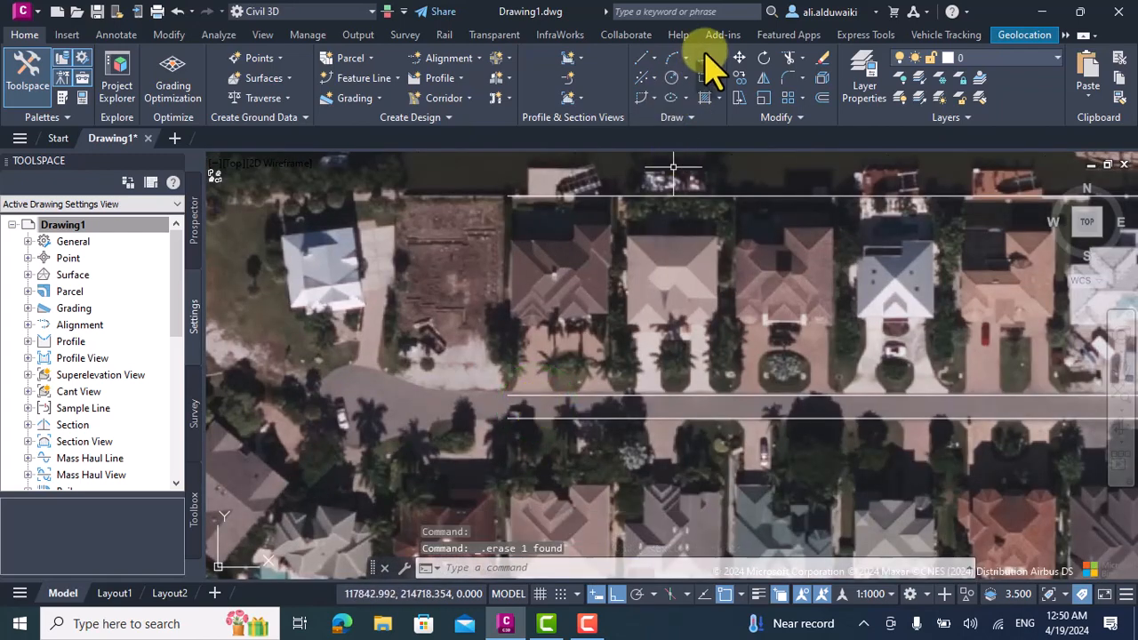
Close the street's west end with a short vertical polyline between the endpoints of its north and south edges.
click(673, 57)
click(511, 396)
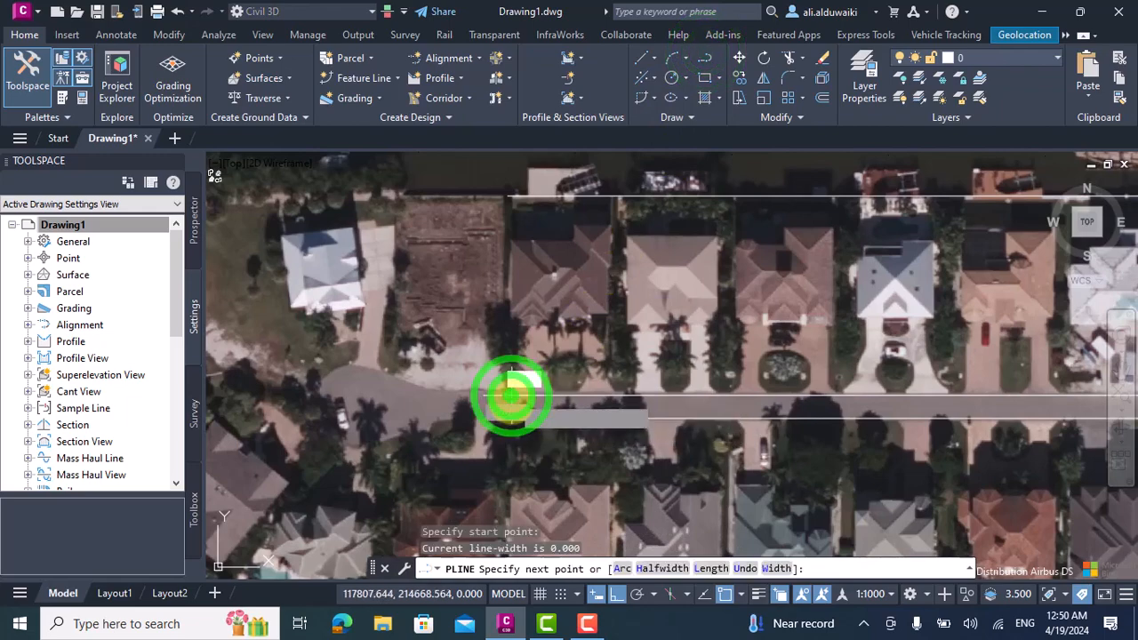
click(508, 410)
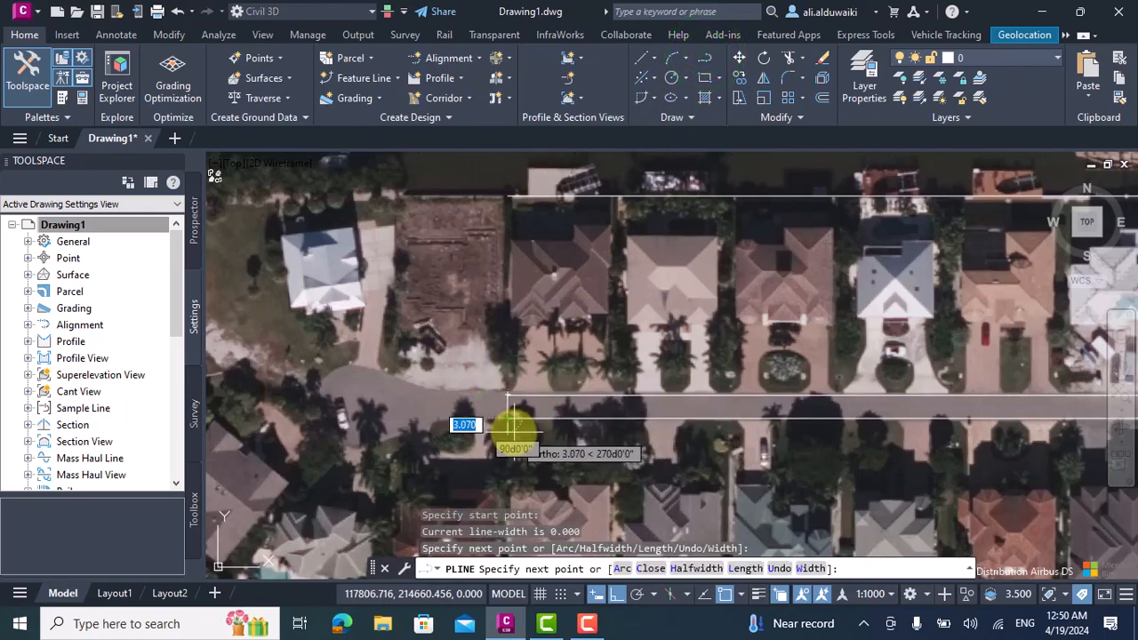
key(Return)
scroll(503, 444, down, 5)
scroll(497, 391, up, 4)
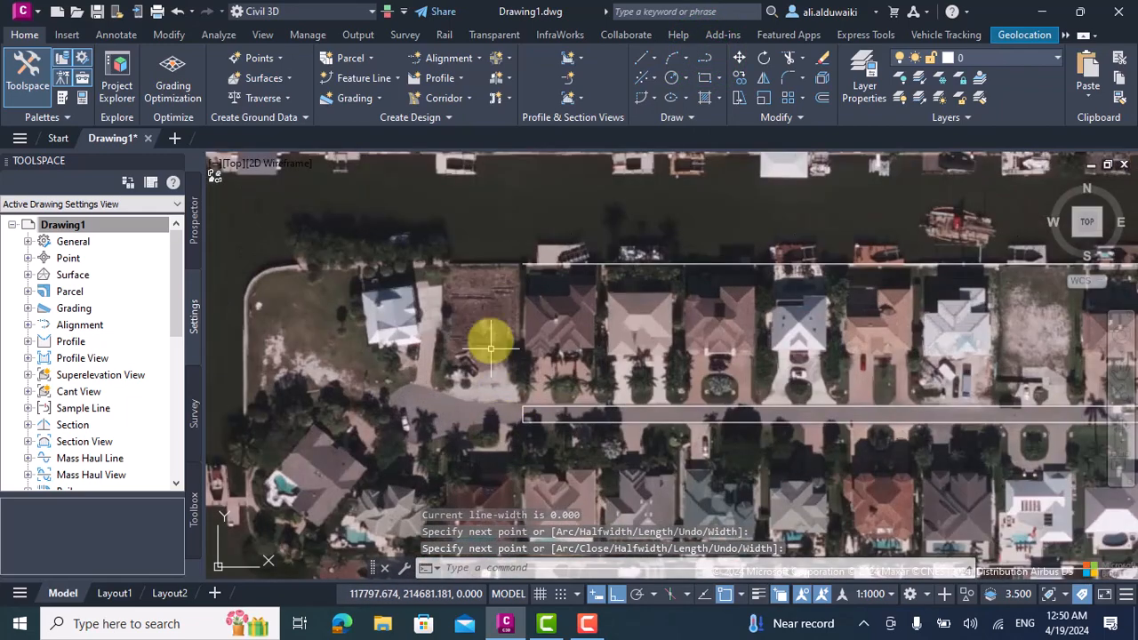
key(Return)
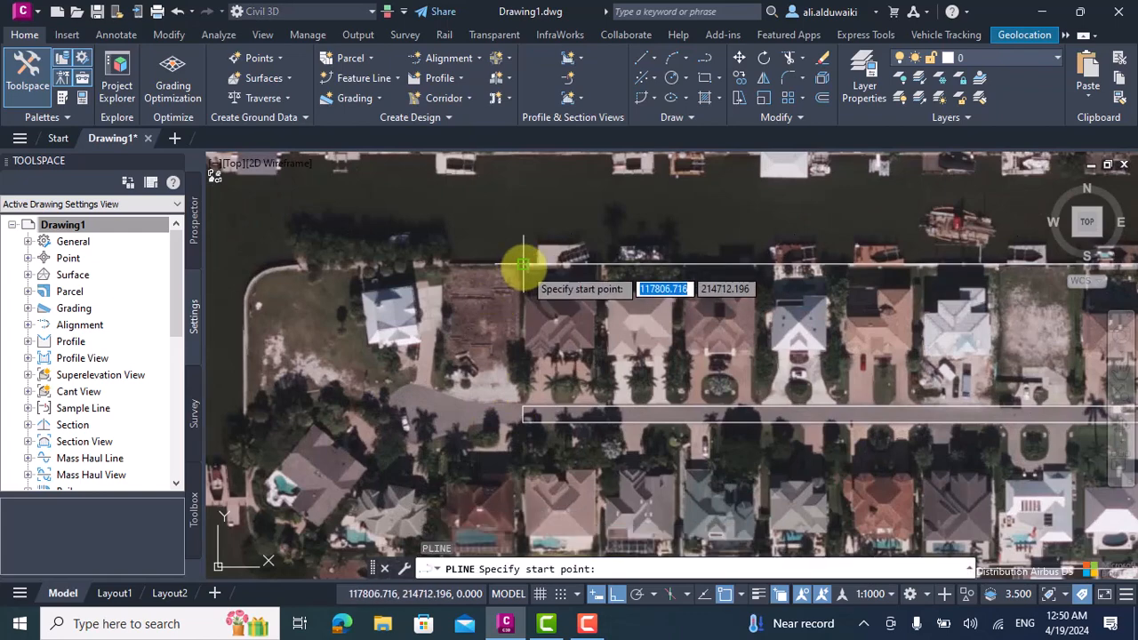
click(523, 267)
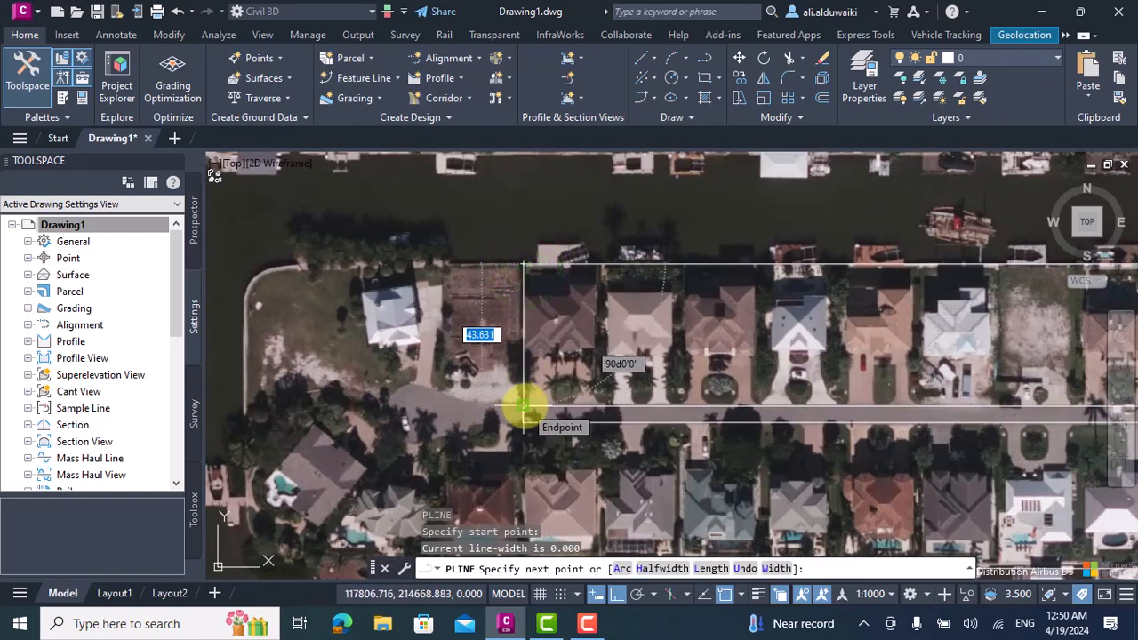
scroll(524, 407, up, 3)
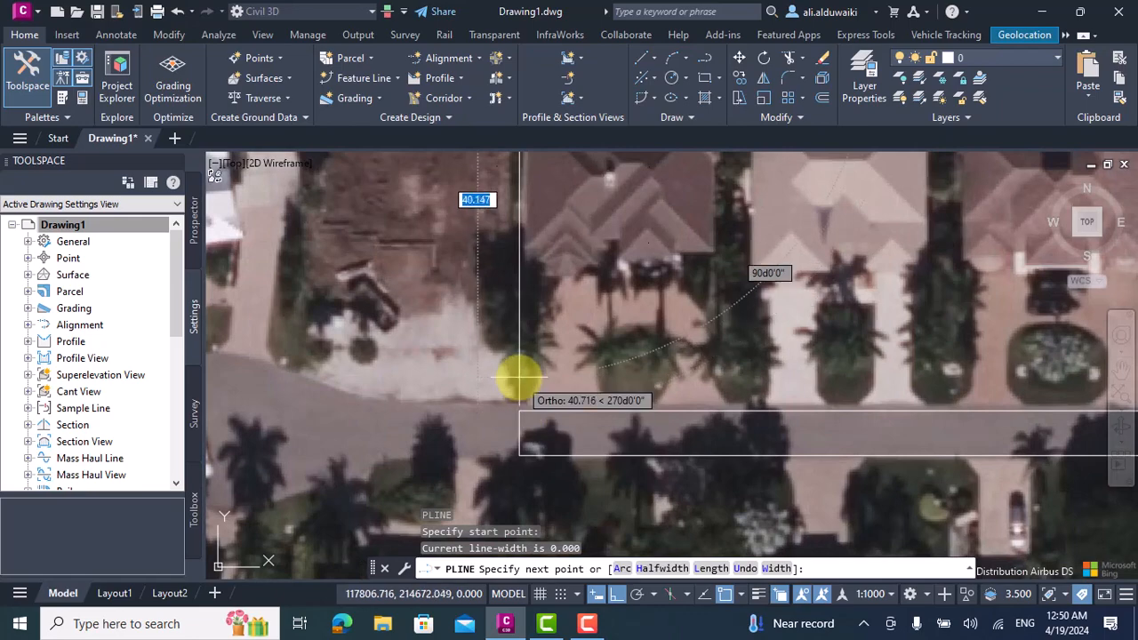
key(Escape)
Join the two street edge lines and the west end line into one polyline.
scroll(515, 369, down, 2)
click(544, 383)
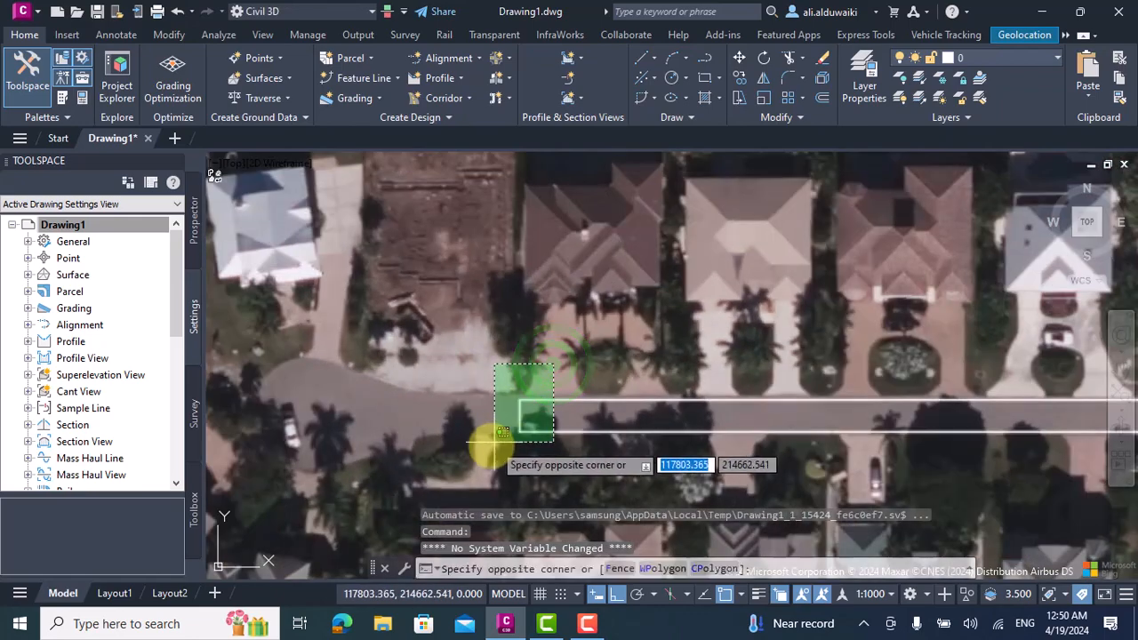
click(493, 444)
text(J)
key(Return)
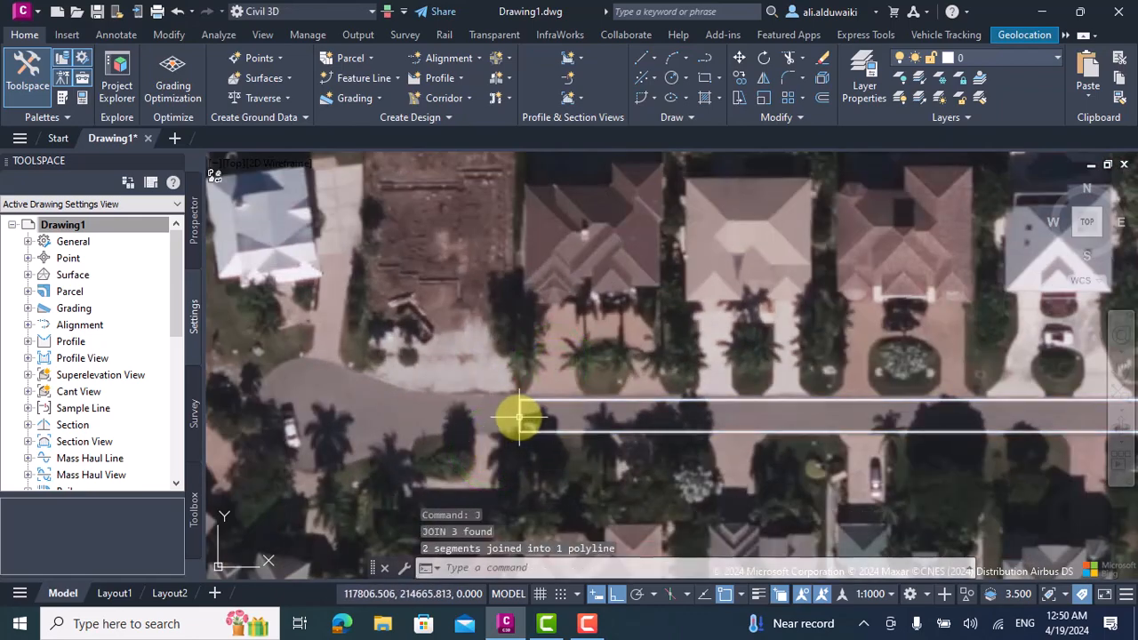
Draw a short vertical polyline across the street's east end, connecting the endpoints of its north and south edges.
scroll(482, 419, down, 5)
scroll(933, 413, up, 6)
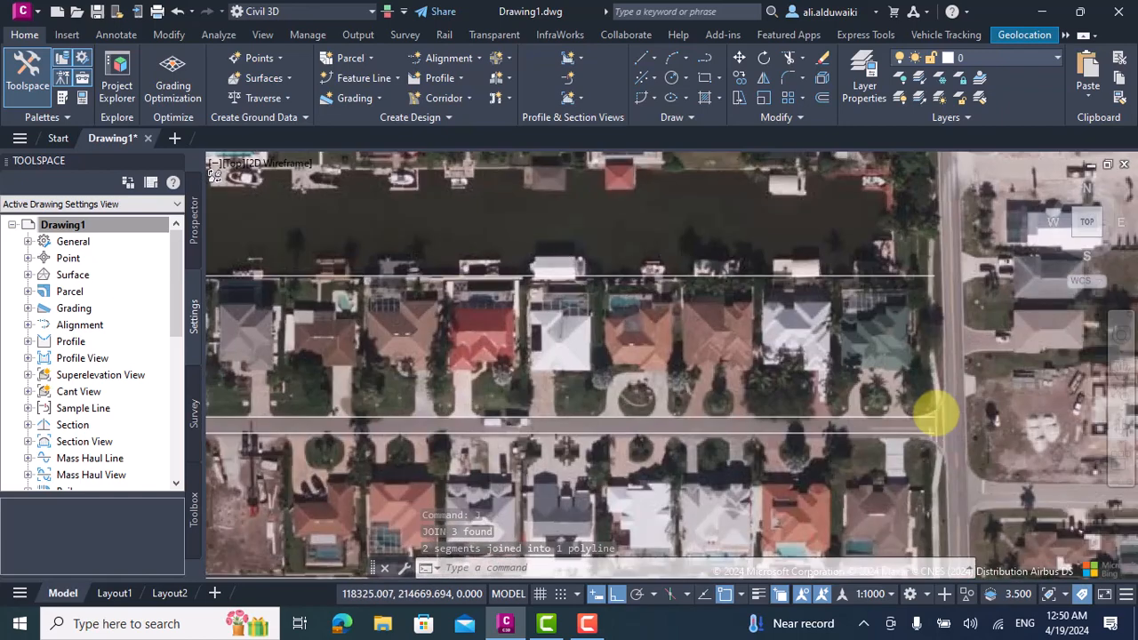
click(702, 57)
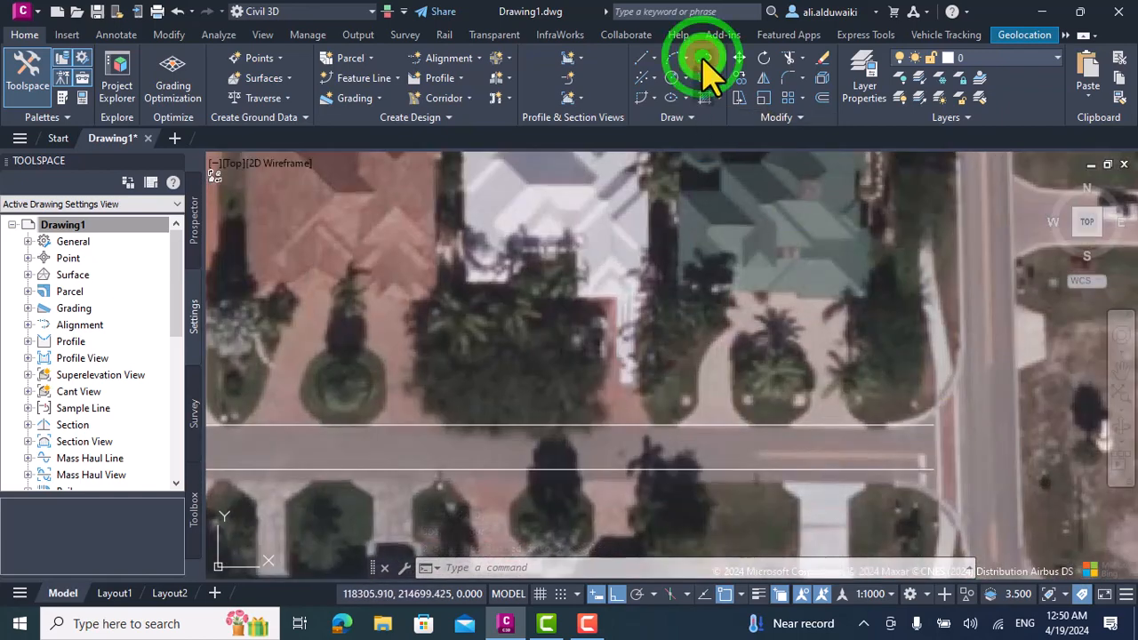
click(934, 424)
click(933, 468)
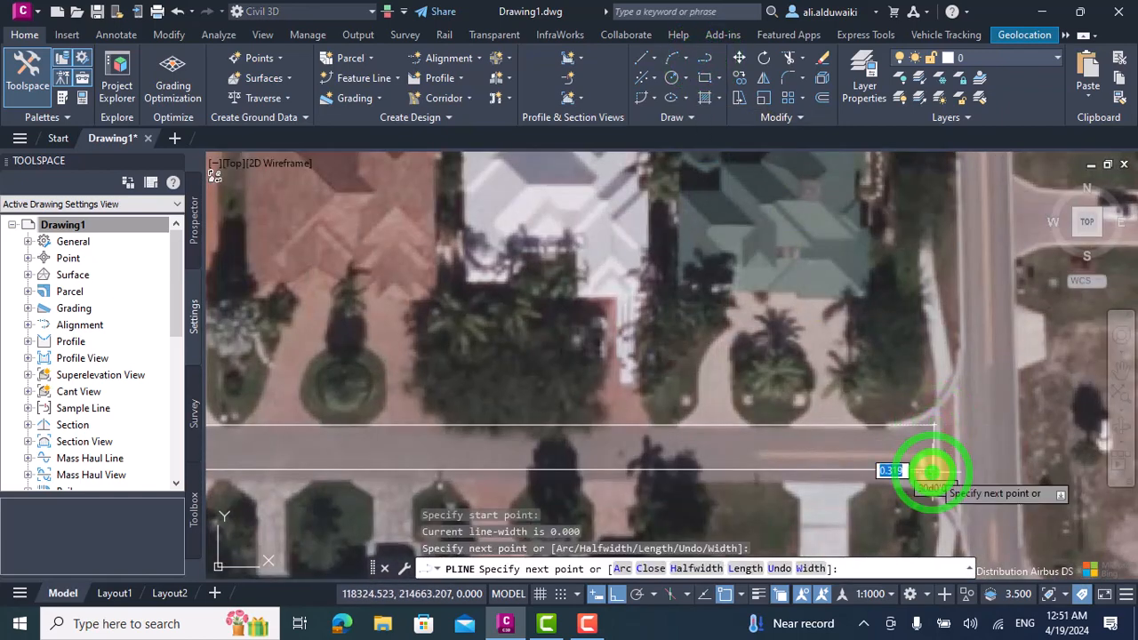
key(Return)
Join the east end line with the street outline into a single closed polyline.
click(940, 407)
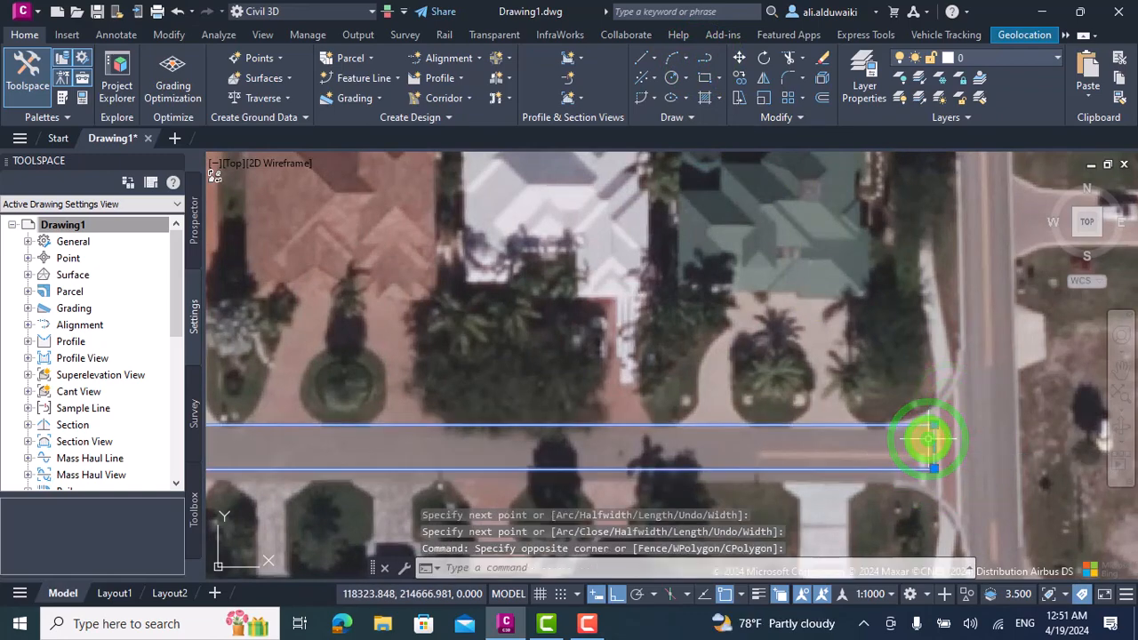
click(924, 441)
text(J)
key(Return)
scroll(909, 427, down, 3)
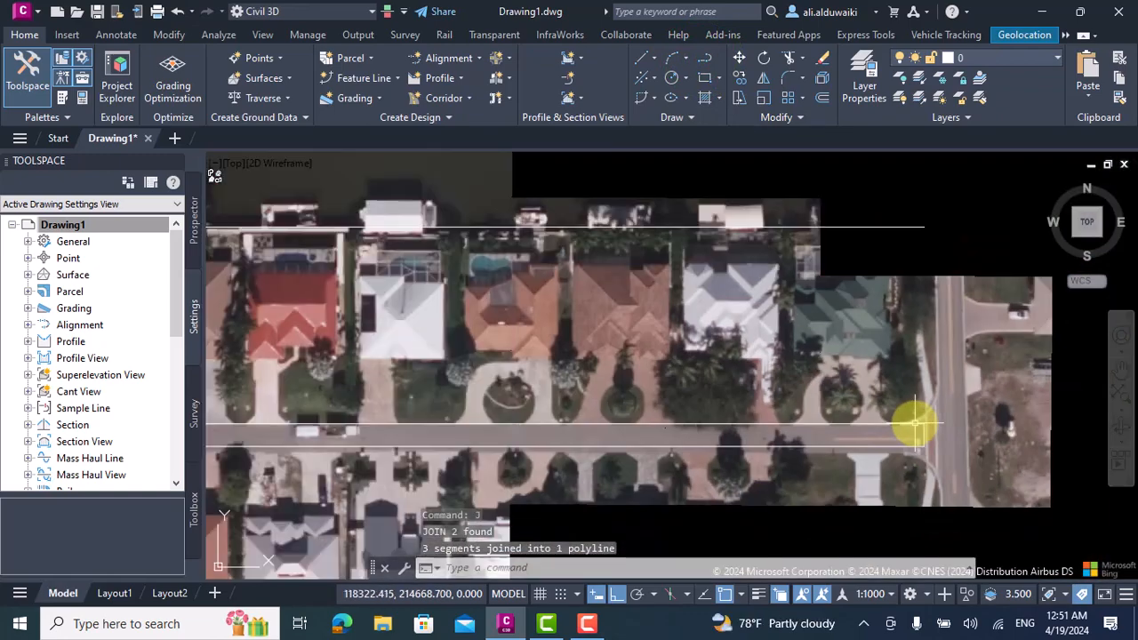
Draw the northern house row's west boundary as a vertical polyline about 43 m long from the canal-side line to the street's north edge.
scroll(293, 414, down, 4)
scroll(317, 414, up, 5)
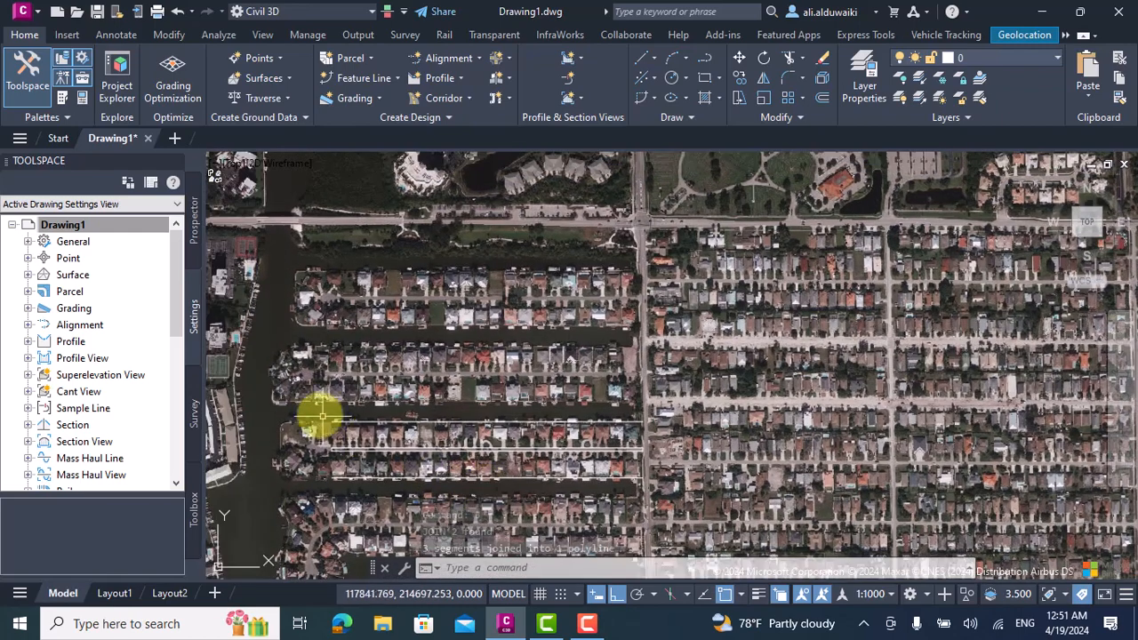
click(699, 58)
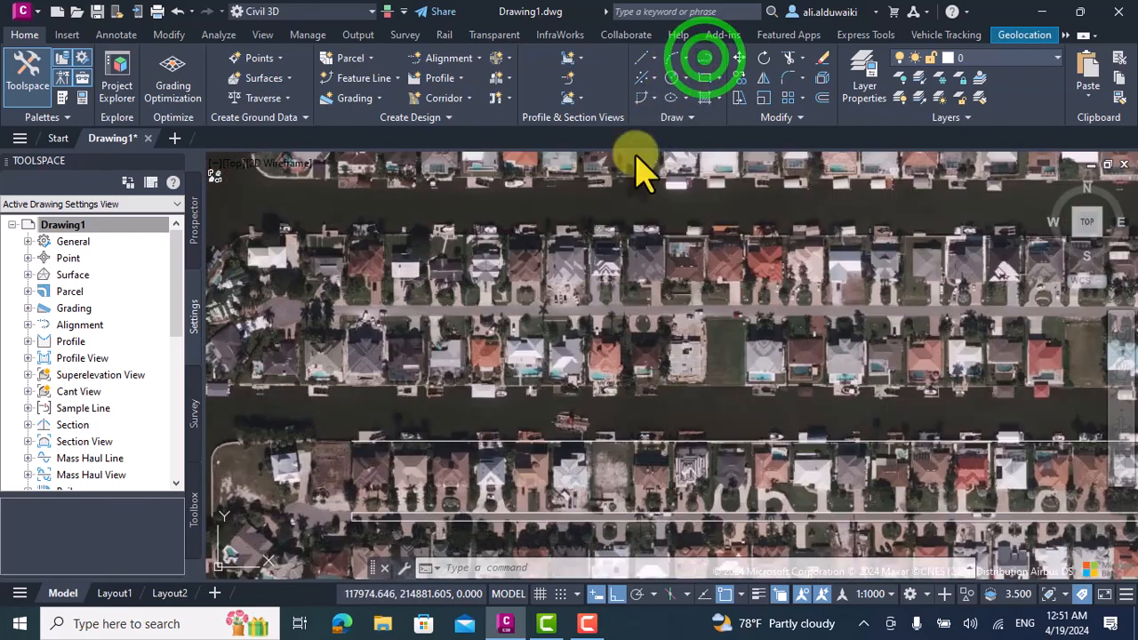
click(351, 437)
click(352, 439)
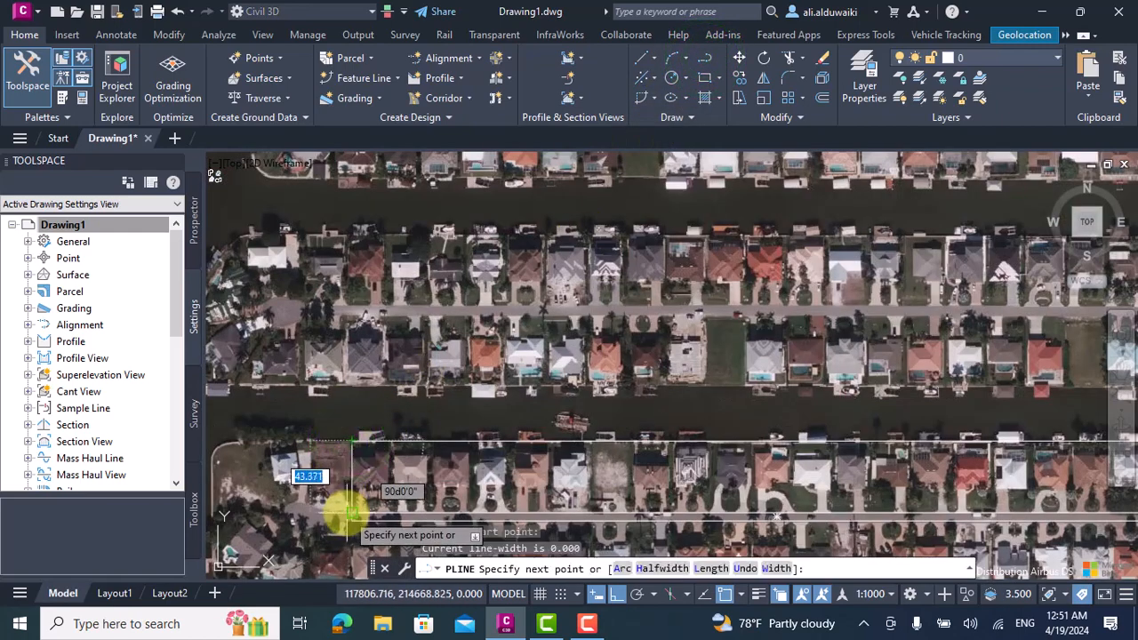
key(Return)
scroll(356, 435, down, 4)
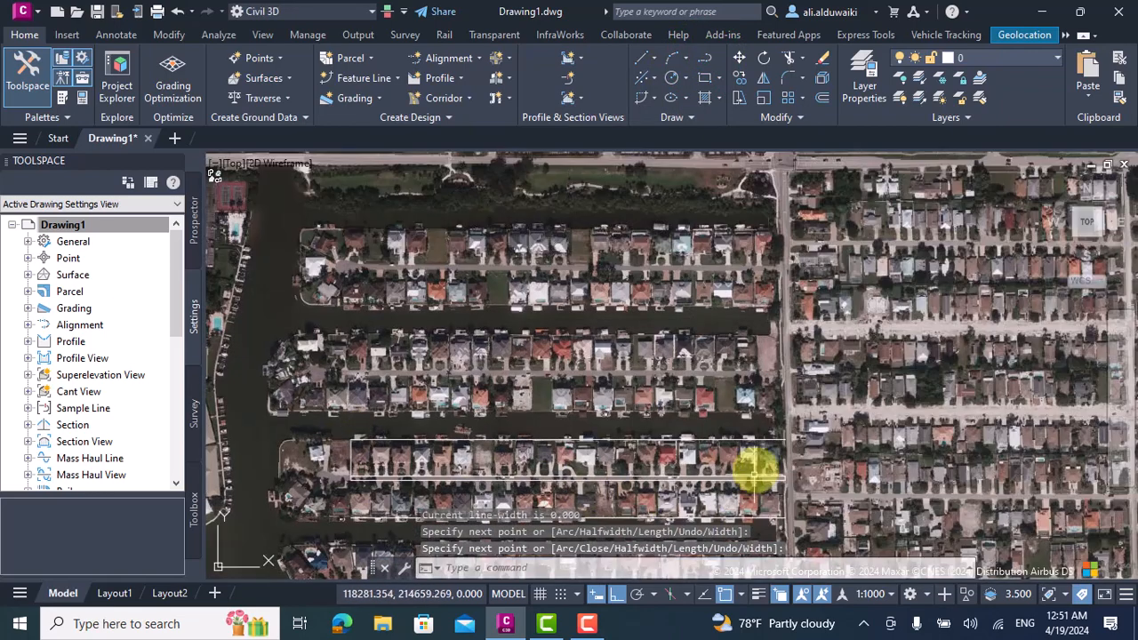
Draw the northern house row's east boundary as a vertical polyline from the canal-side line down to the street outline.
scroll(756, 471, up, 3)
key(Return)
click(793, 432)
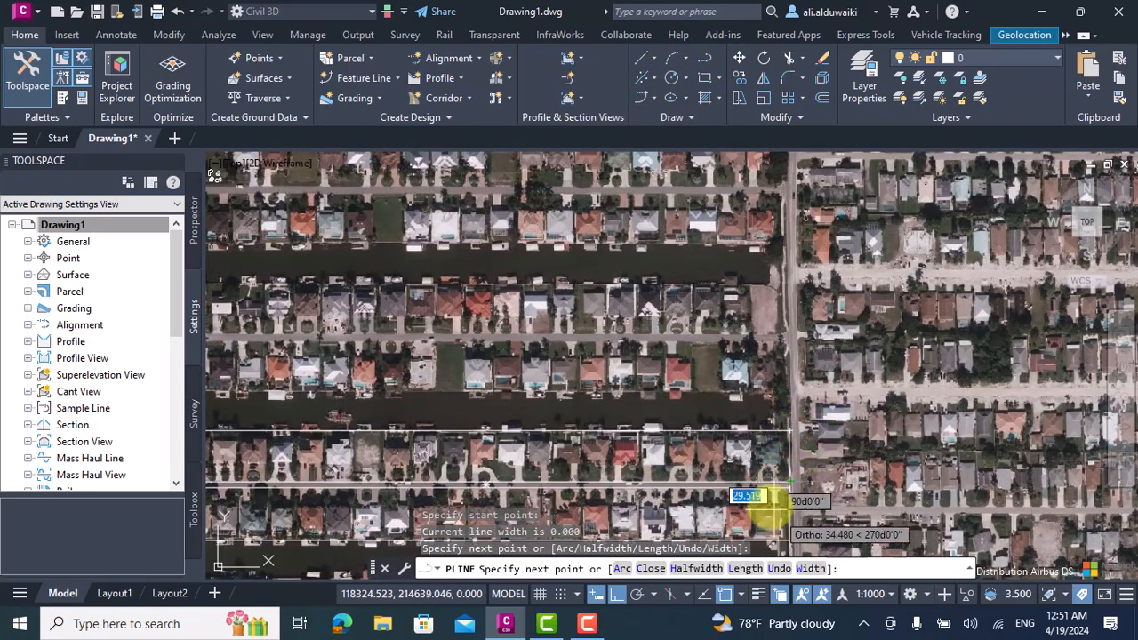
key(Return)
Draw the southern house row's east boundary as a vertical polyline from the canal-side line up to the street's southeast corner.
scroll(772, 484, up, 4)
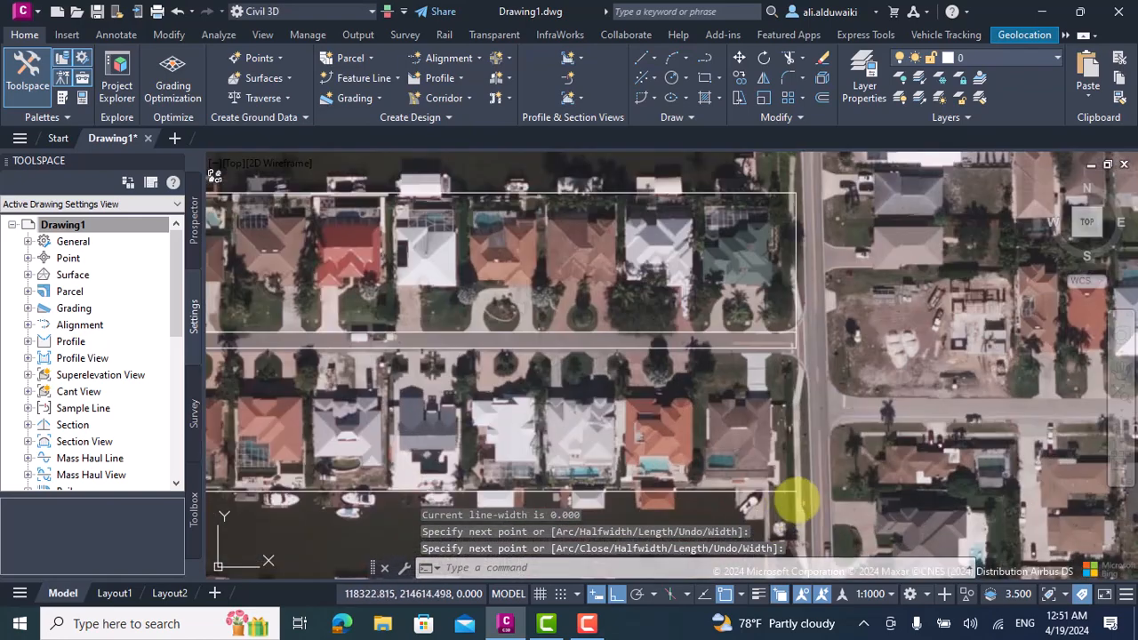
key(Return)
click(797, 494)
click(807, 335)
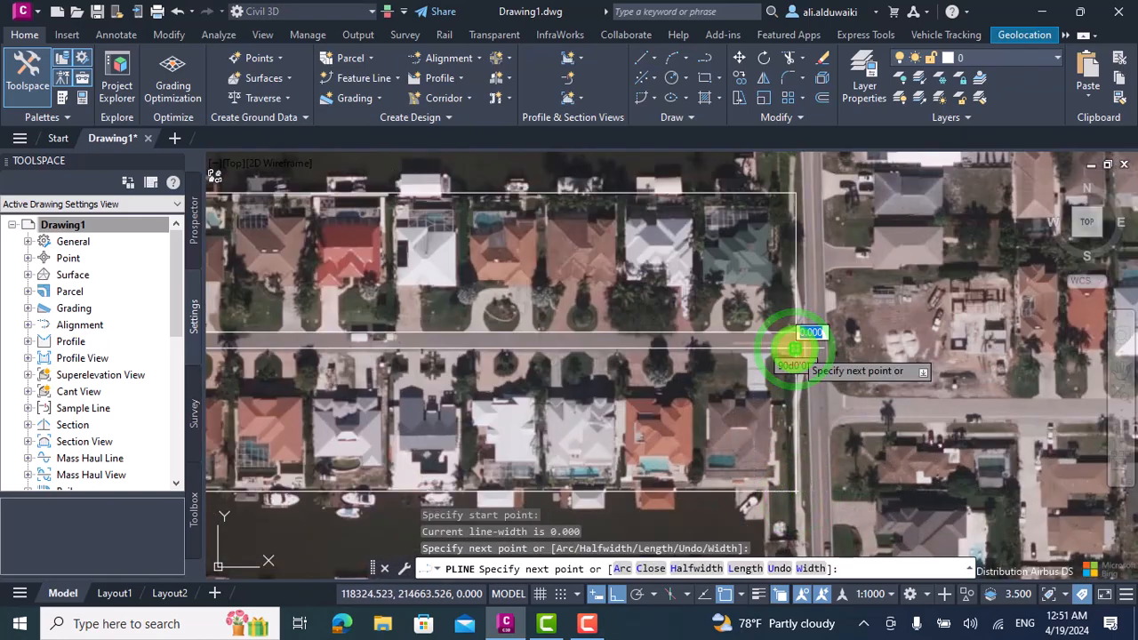
key(Return)
Draw the southern house row's west boundary as a vertical polyline about 45 m long from the canal-side line to the street's southwest corner.
scroll(780, 384, down, 3)
scroll(599, 399, up, 5)
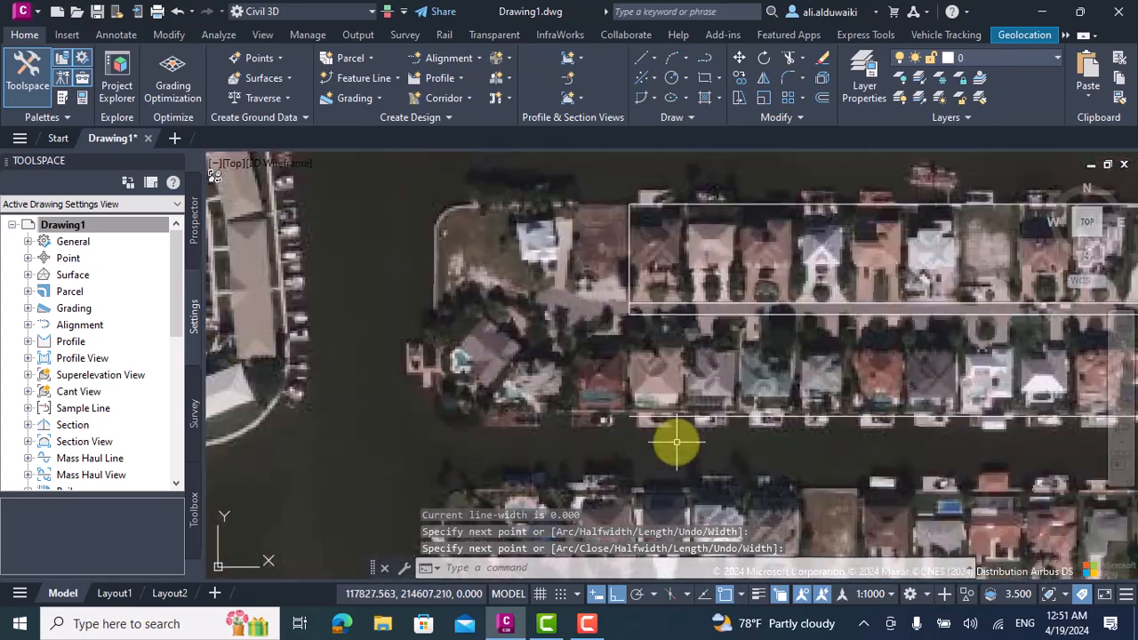
key(Return)
click(610, 414)
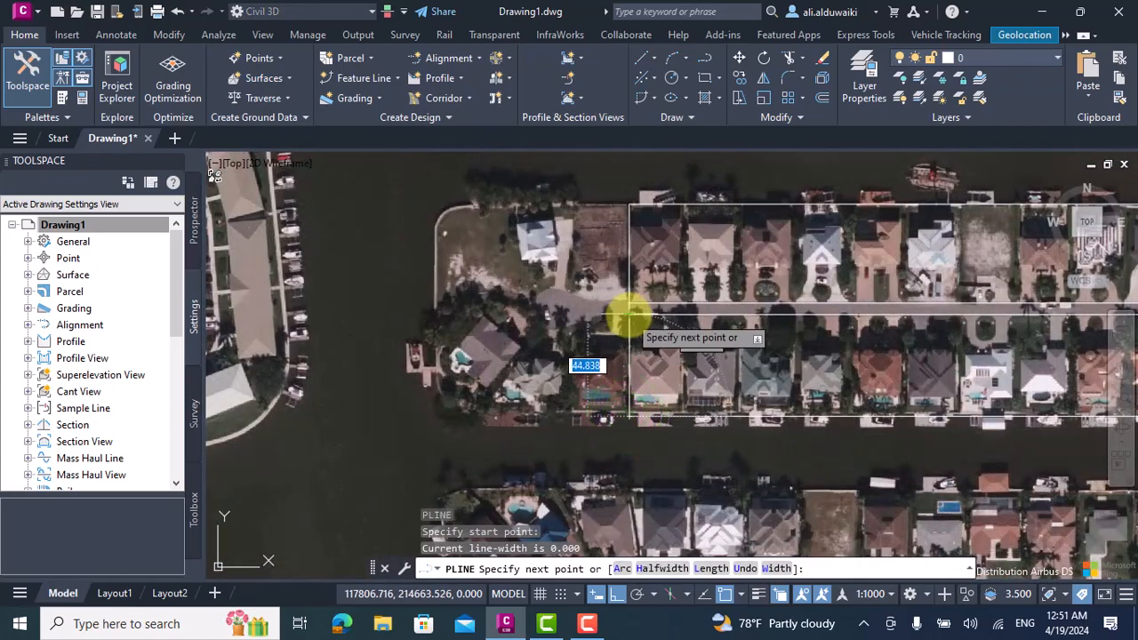
click(630, 316)
key(Return)
scroll(736, 322, down, 3)
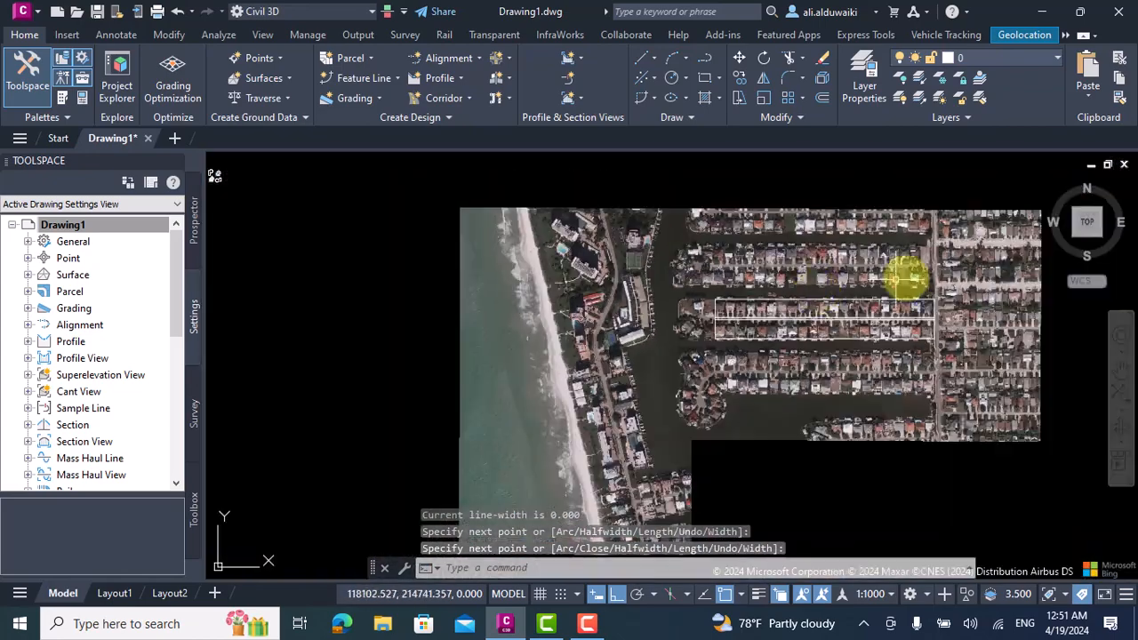
Select the closed street outline between the two house rows as the object to convert into a parcel.
scroll(716, 378, up, 2)
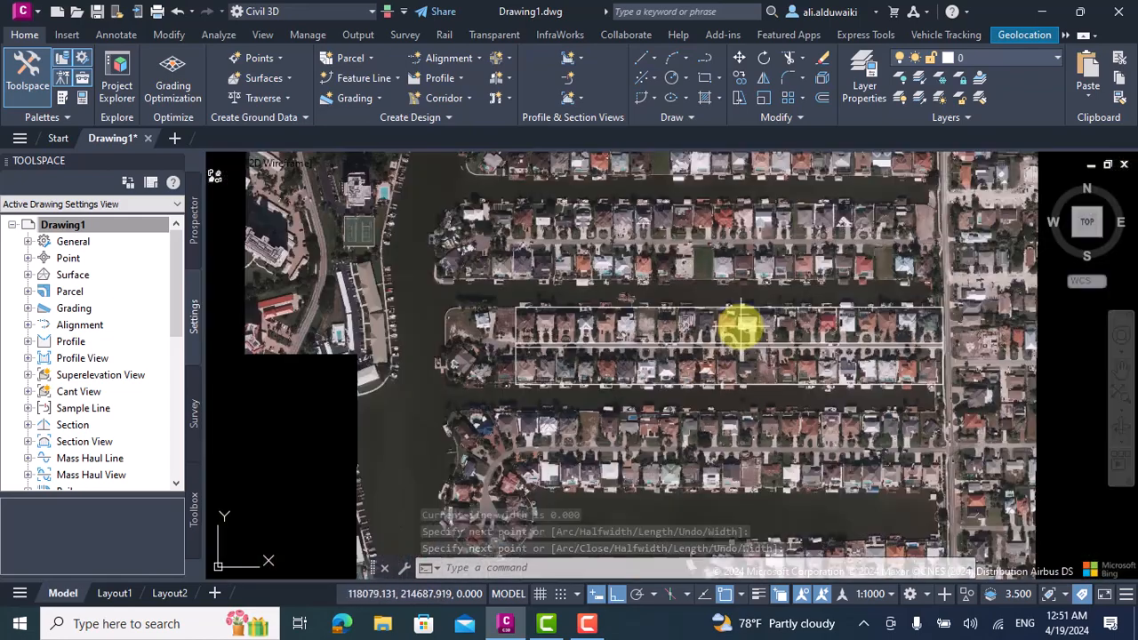
scroll(729, 344, up, 3)
scroll(604, 376, down, 3)
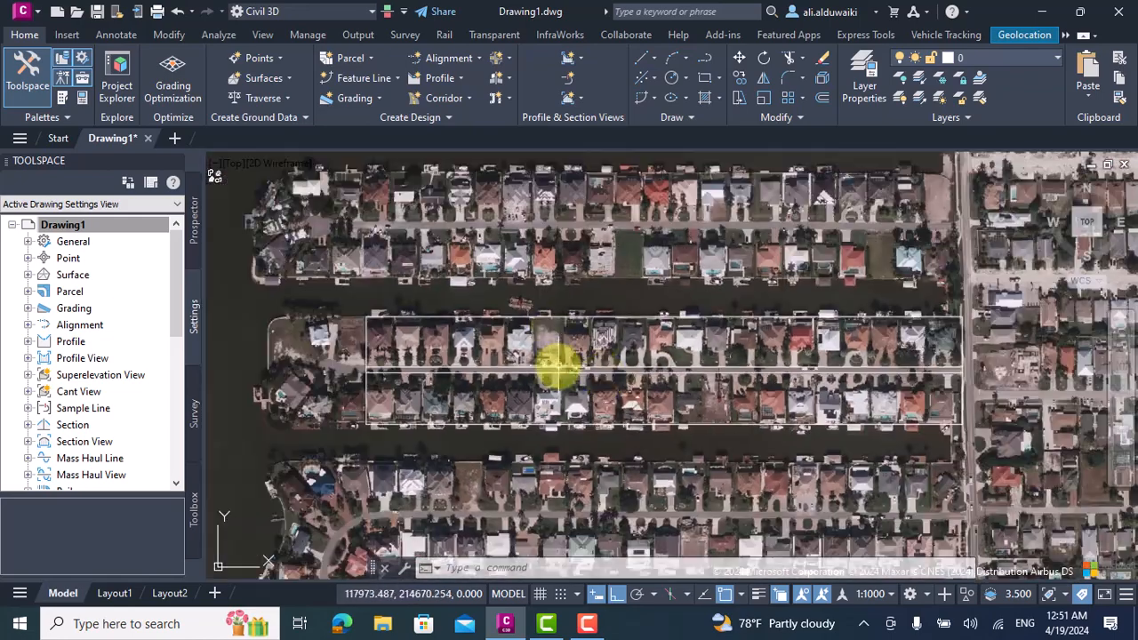
scroll(564, 366, up, 3)
scroll(564, 366, down, 3)
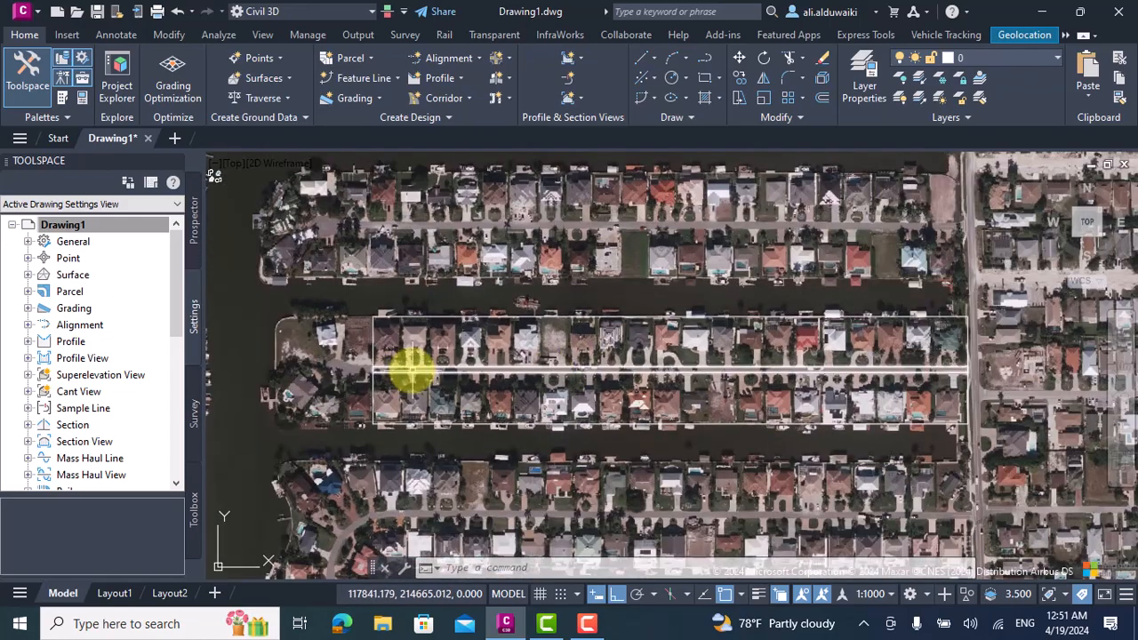
click(354, 57)
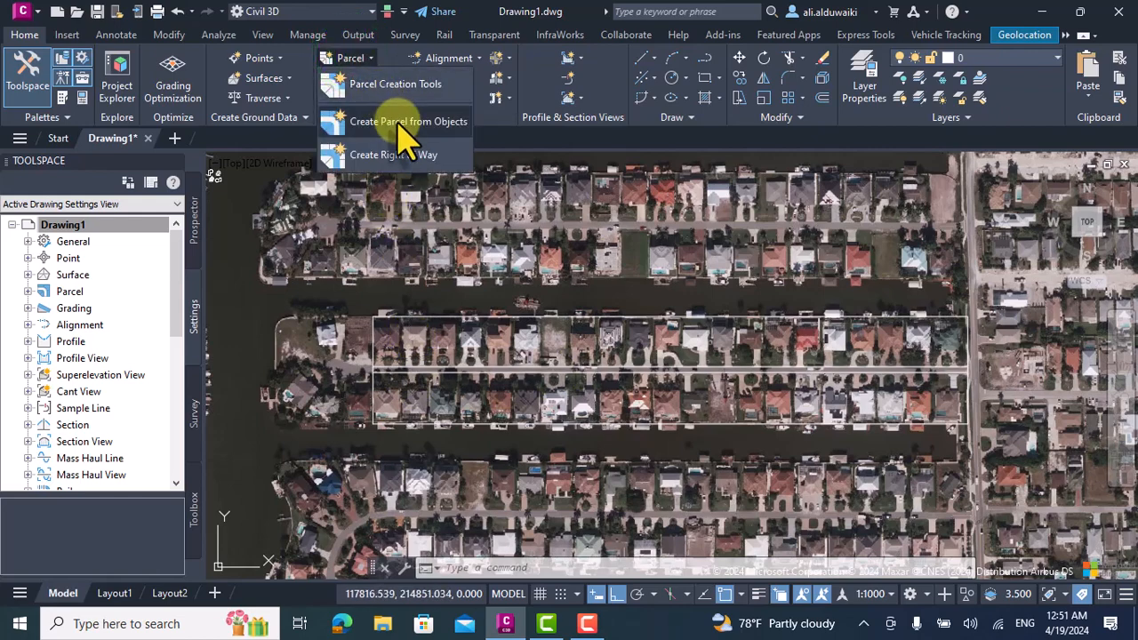
click(397, 122)
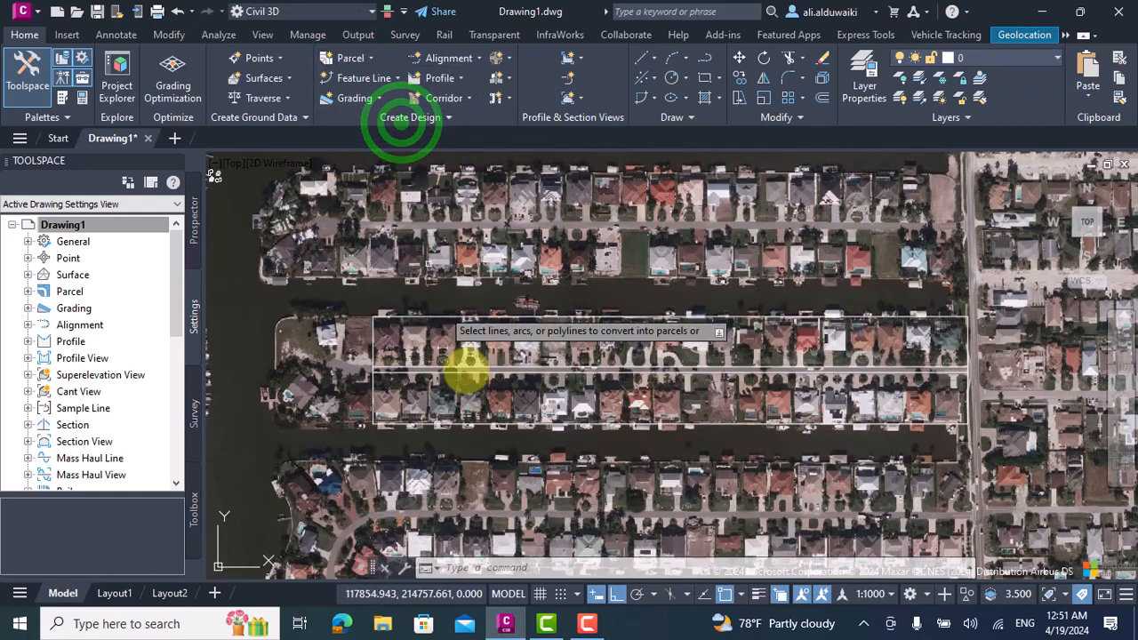
click(490, 361)
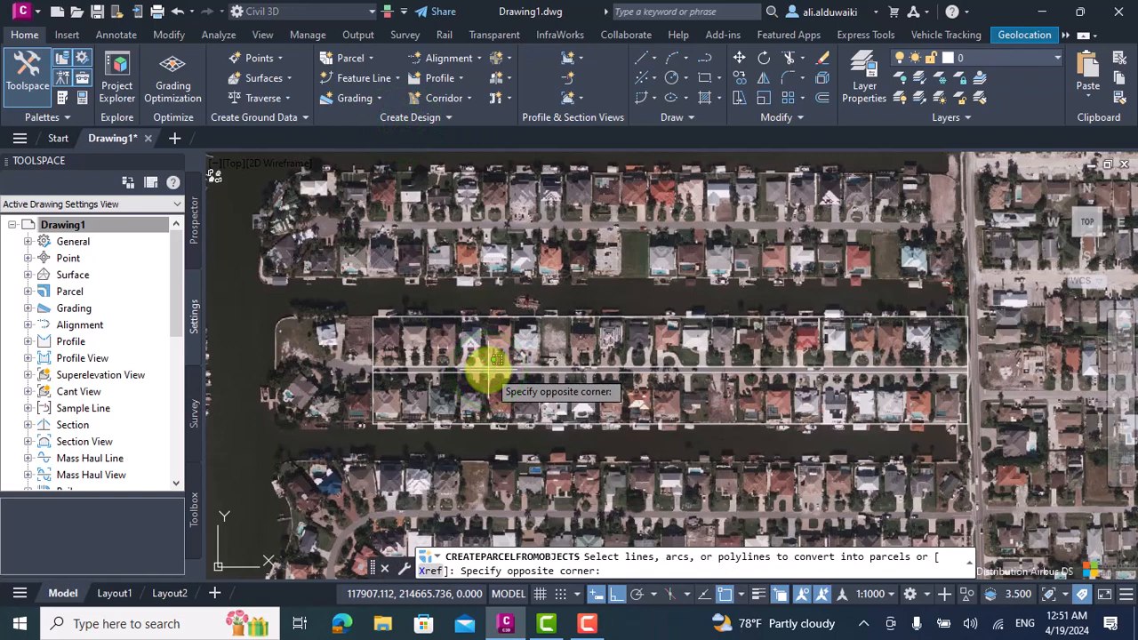
scroll(490, 365, up, 3)
click(471, 371)
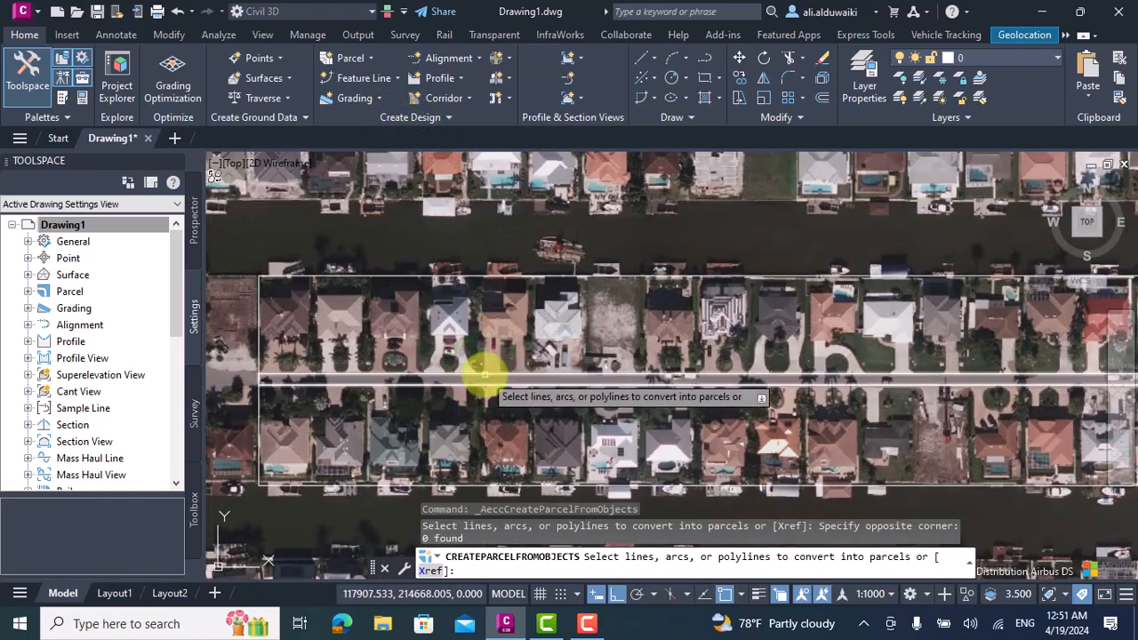
click(482, 377)
key(Return)
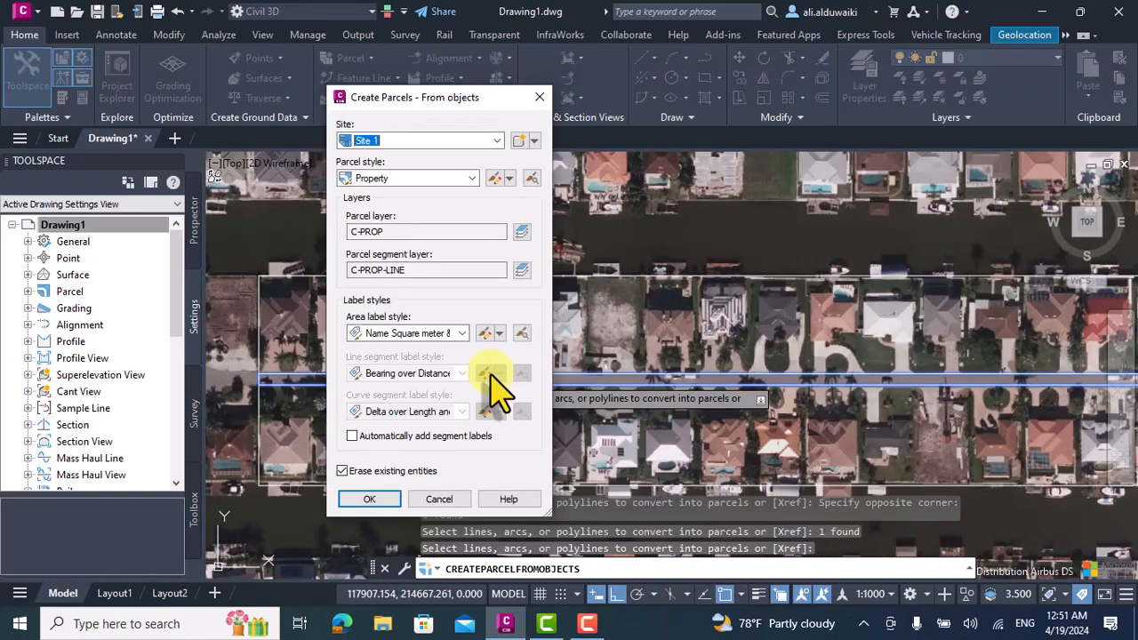
Create the street parcel in Site 1 with the Basic parcel style and the Parcel Name area label style.
click(471, 179)
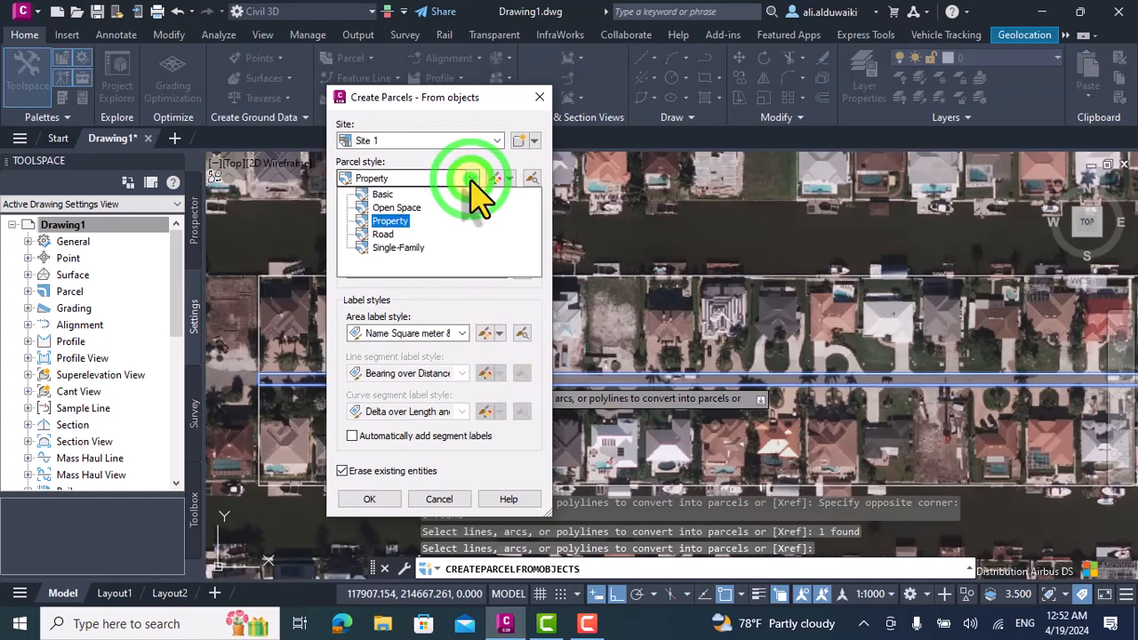
click(383, 193)
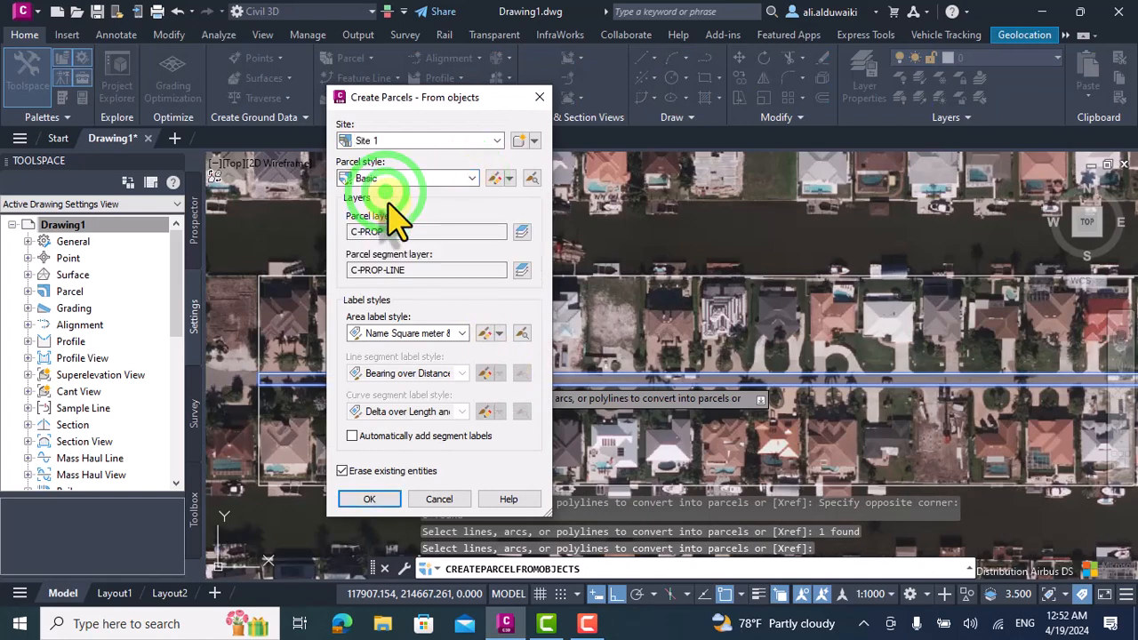
click(442, 334)
click(425, 376)
click(372, 499)
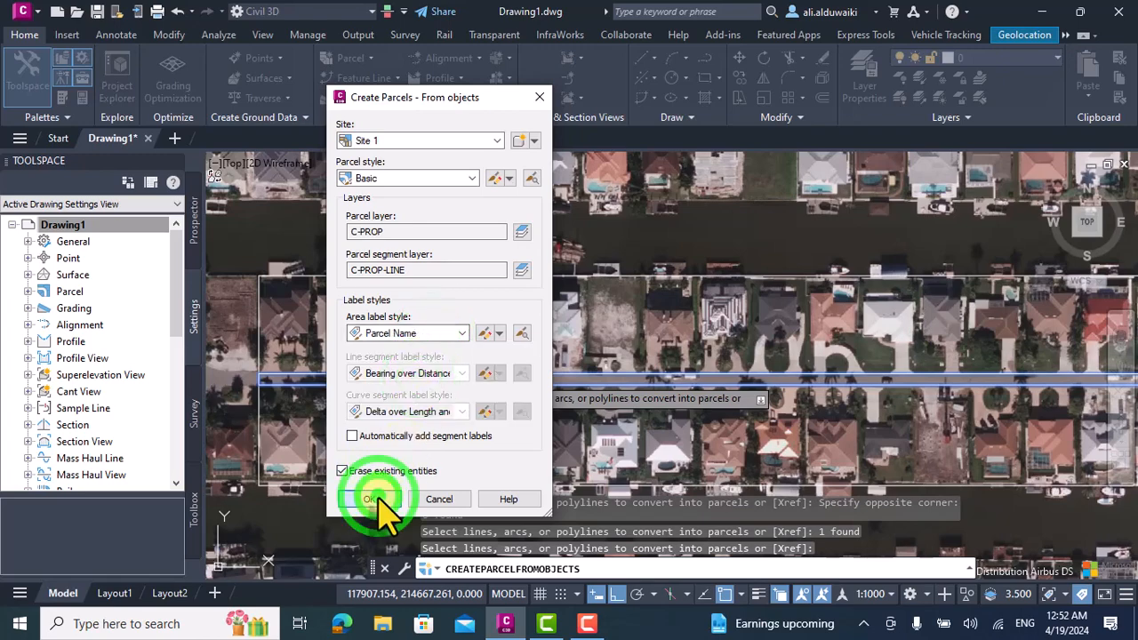
Examine the new street parcel's outline and name label along the full length of the street.
scroll(655, 381, down, 2)
scroll(666, 364, up, 6)
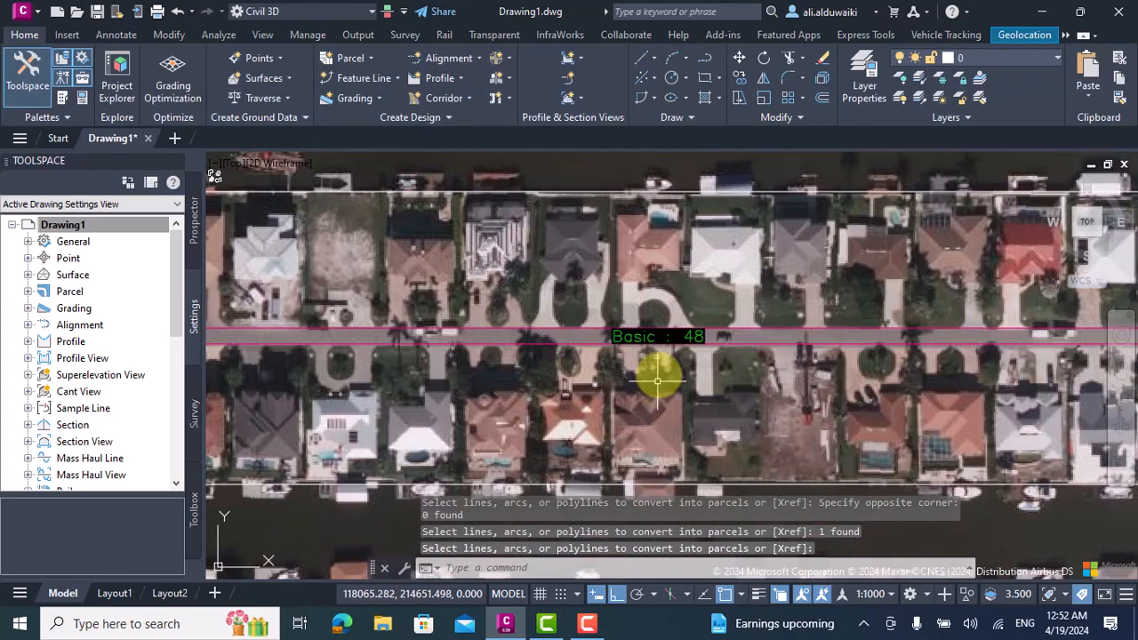
scroll(807, 323, down, 5)
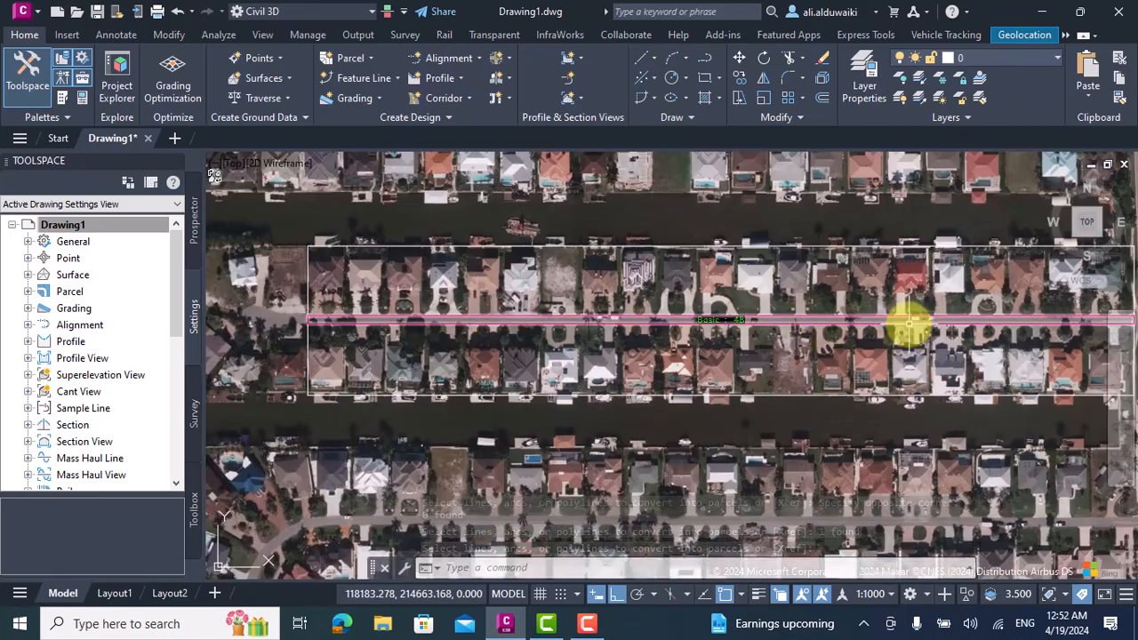
scroll(969, 324, up, 4)
scroll(836, 331, down, 5)
scroll(484, 331, up, 1)
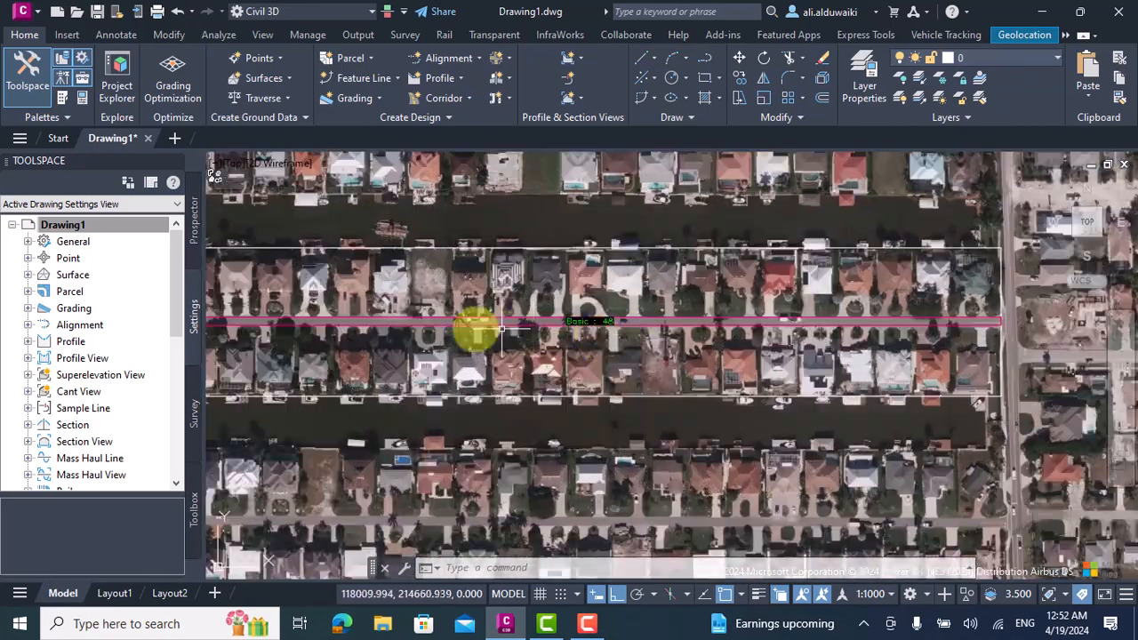
scroll(391, 336, down, 1)
scroll(236, 271, up, 2)
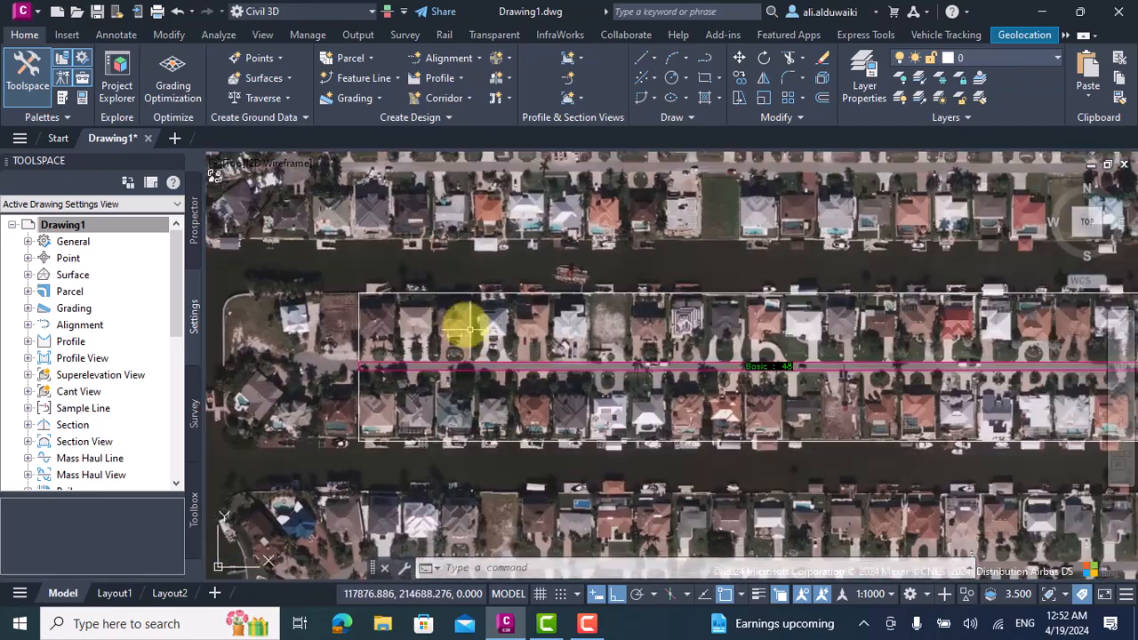
Join the northern house row's canal-side line and its west boundary into one polyline.
scroll(424, 289, up, 4)
click(341, 270)
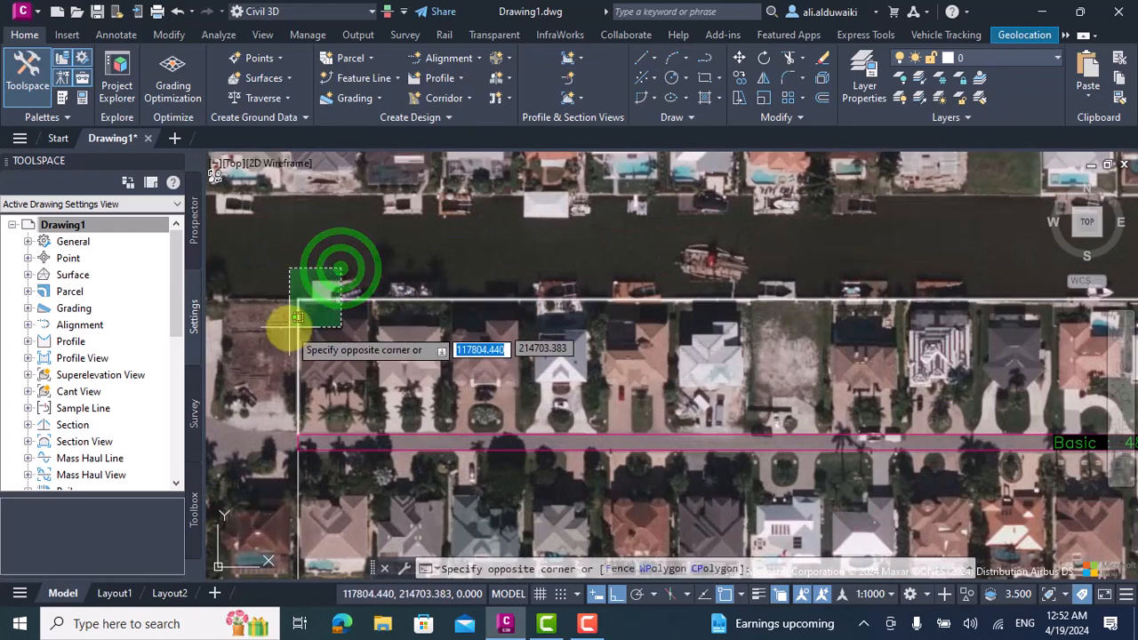
click(289, 327)
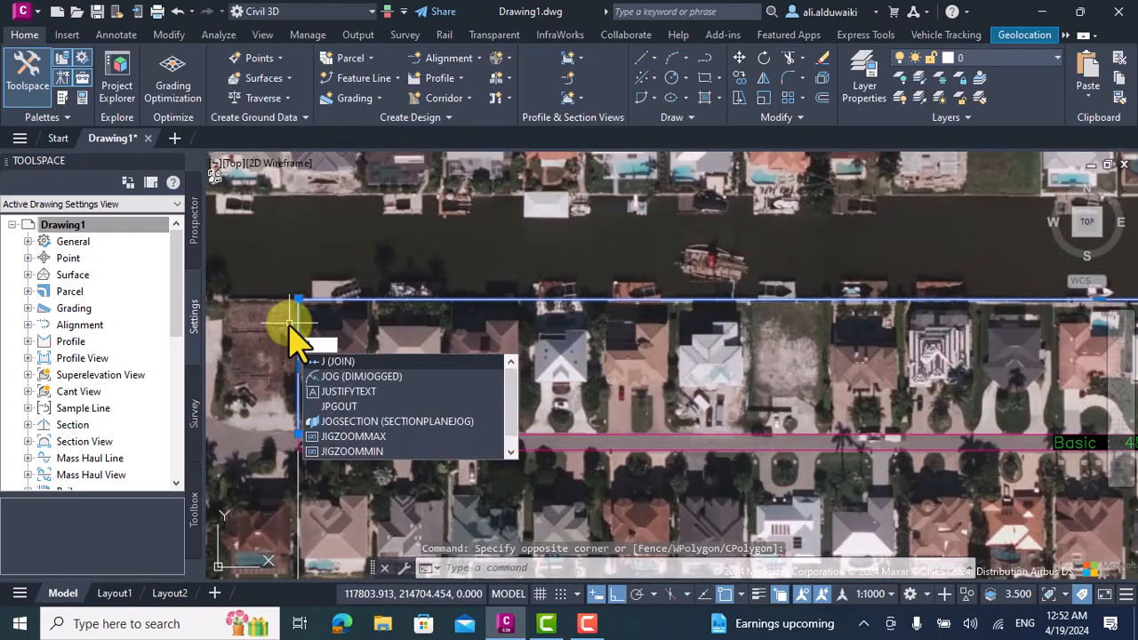
click(330, 361)
Join the northern house row's east boundary to its canal-side polyline at the northeast corner.
scroll(477, 352, down, 3)
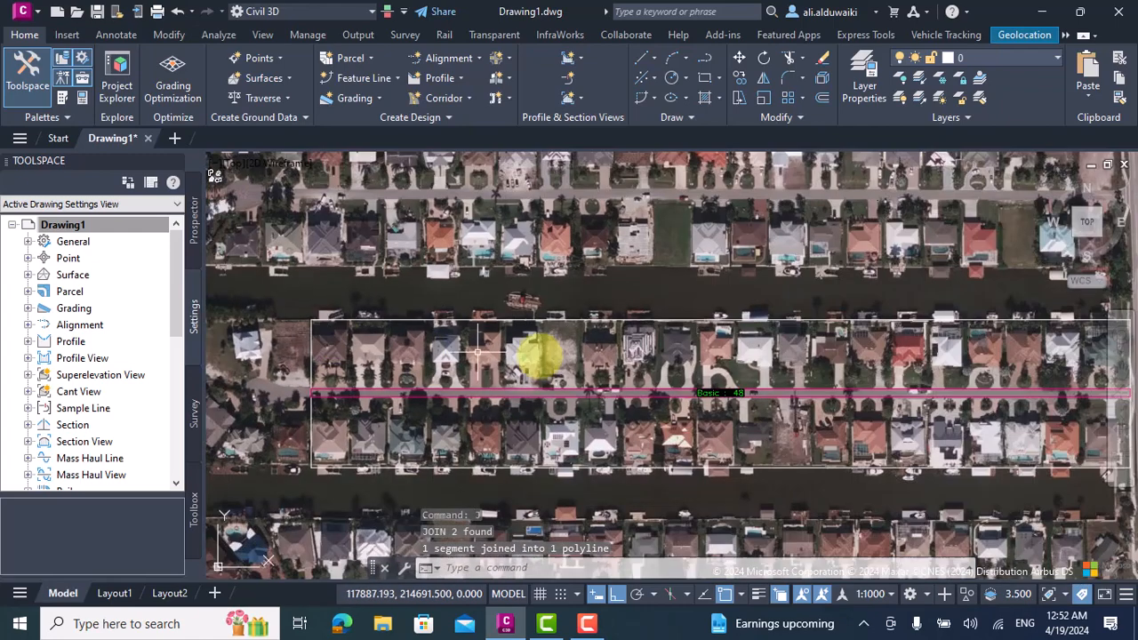
scroll(753, 323, down, 3)
scroll(910, 335, up, 3)
click(882, 270)
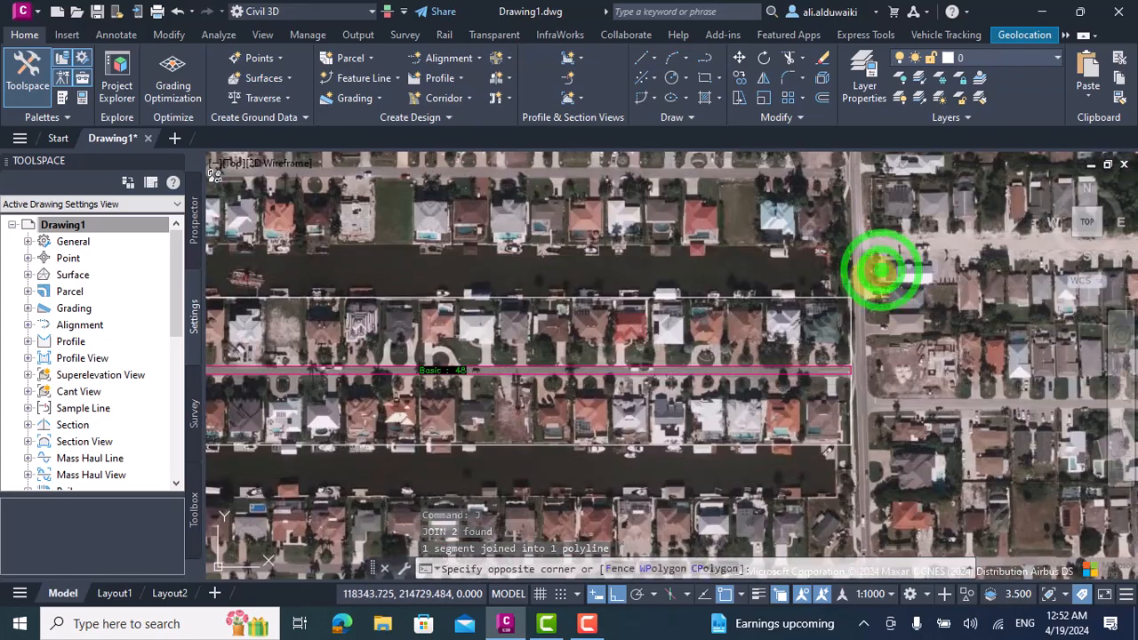
click(841, 307)
click(841, 307)
text(j)
key(Return)
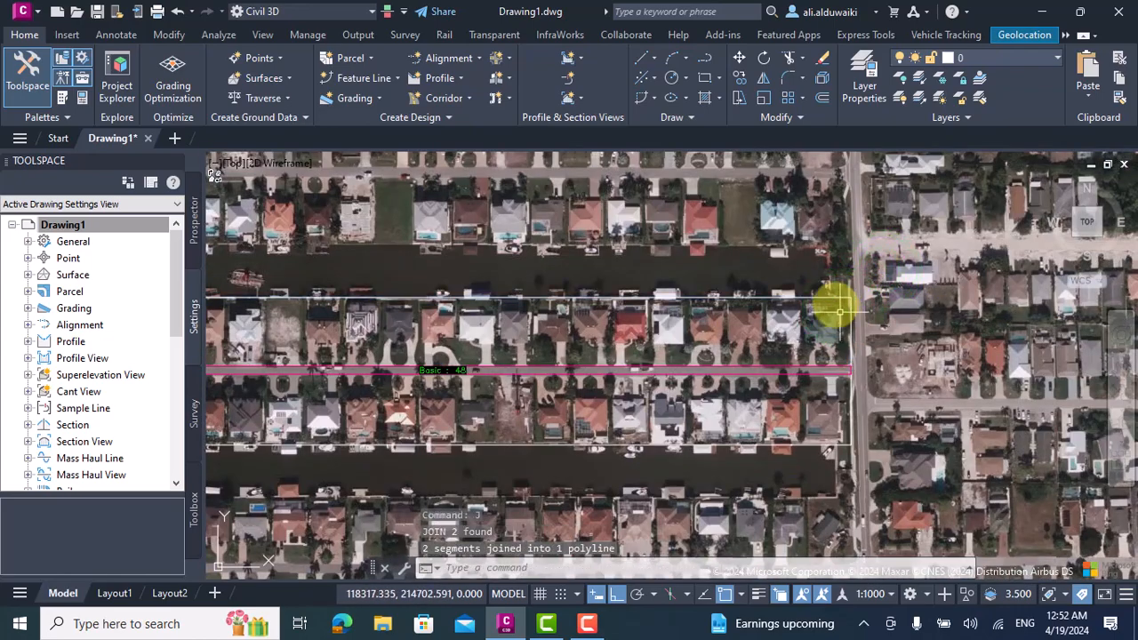
Join the southern house row's east, west and canal-side lines into one polyline.
scroll(846, 360, down, 3)
scroll(851, 327, up, 3)
click(851, 327)
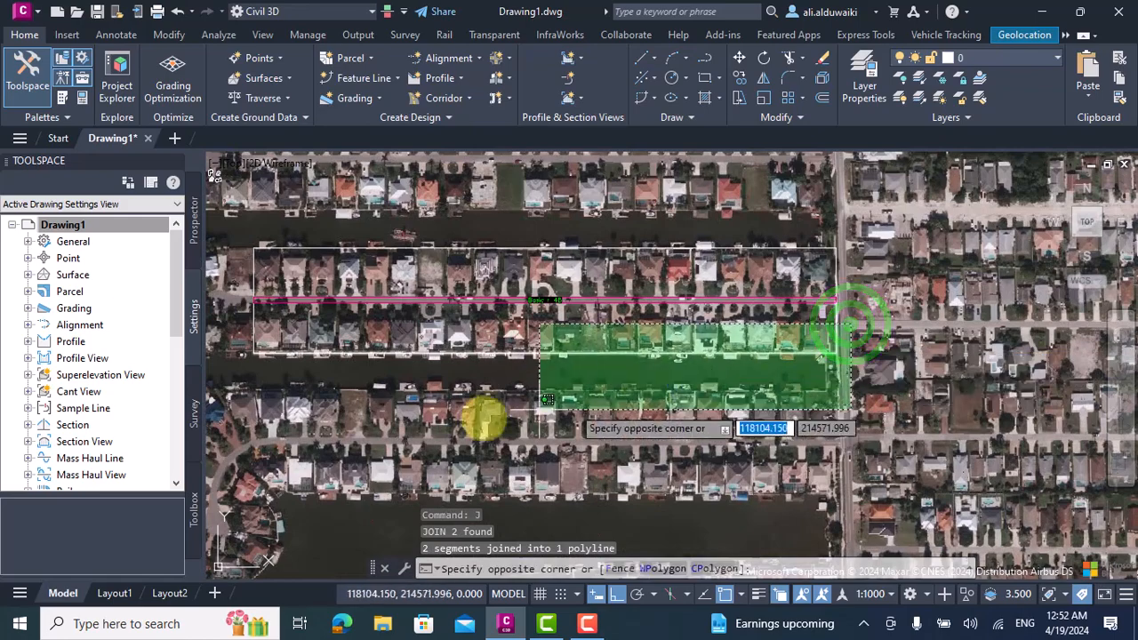
click(240, 426)
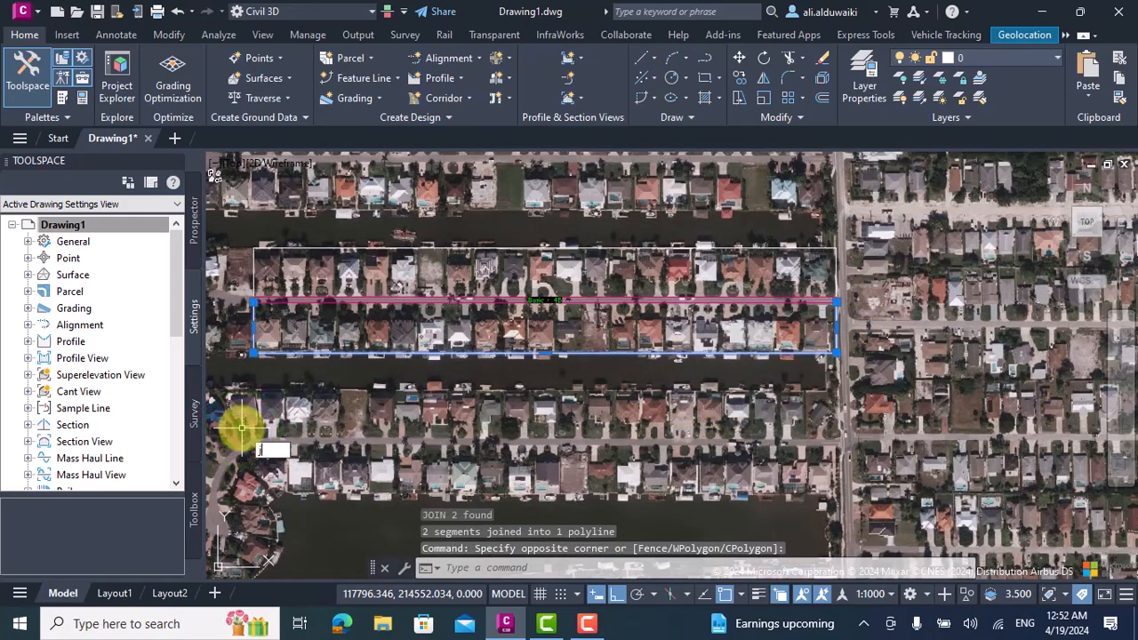
text(j)
key(Return)
Create a parcel from the northern house row's joined polyline in Site 1 with the Basic style and Parcel Name label.
scroll(394, 323, down, 4)
scroll(524, 373, up, 4)
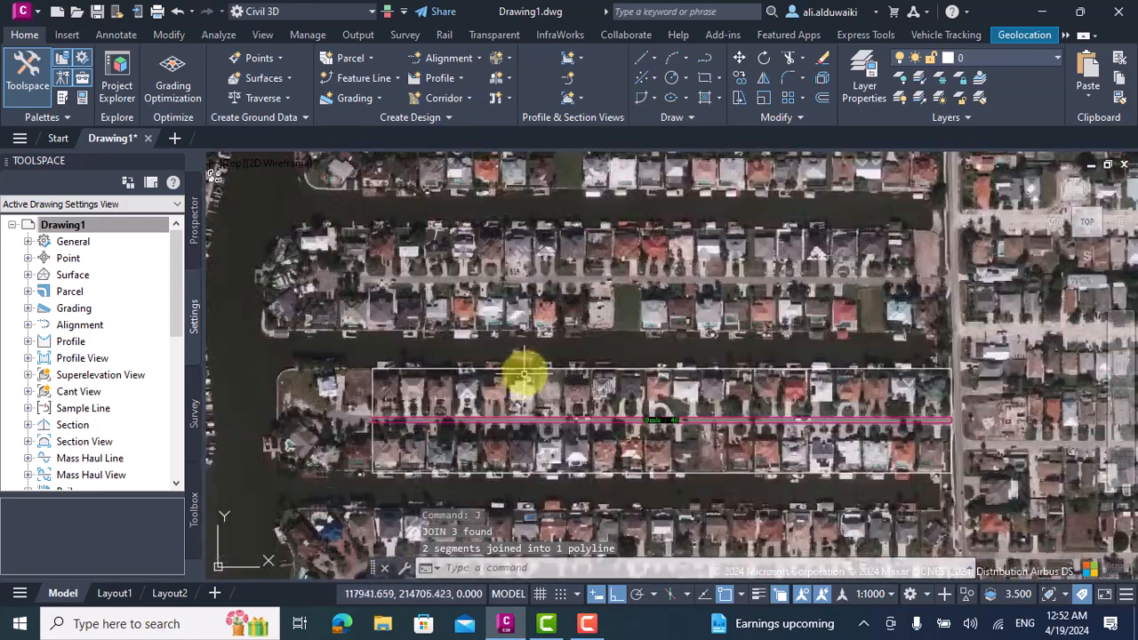
scroll(525, 373, up, 1)
click(366, 57)
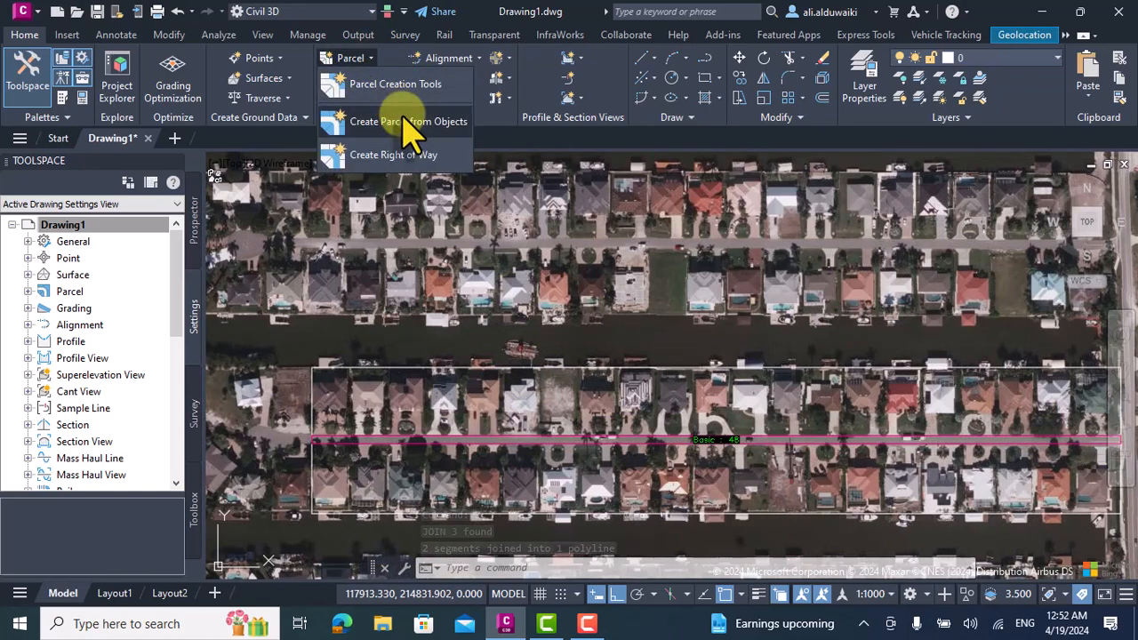
click(404, 125)
click(464, 364)
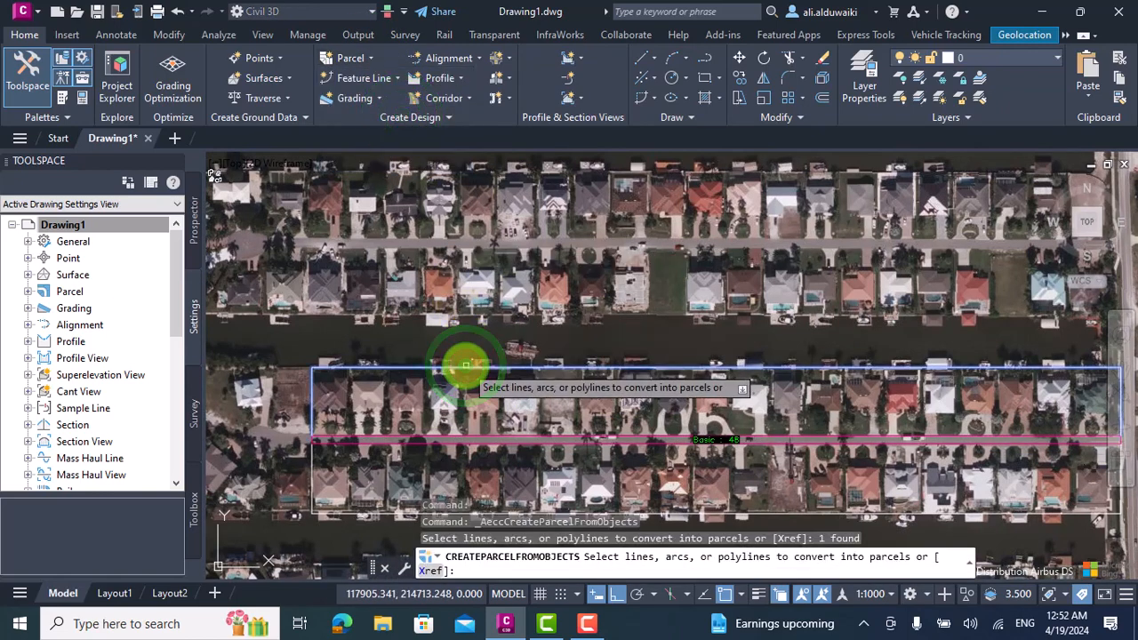
key(Return)
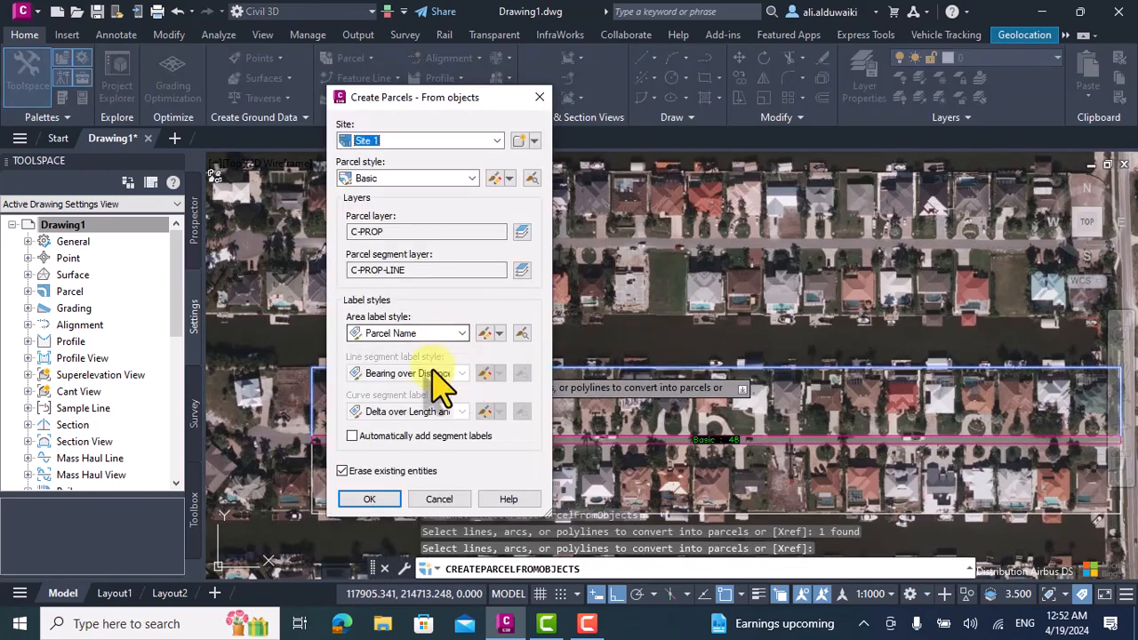
click(370, 499)
Create a parcel from the southern house row's joined polyline in Site 1 with the Basic style and Parcel Name label.
scroll(415, 376, down, 2)
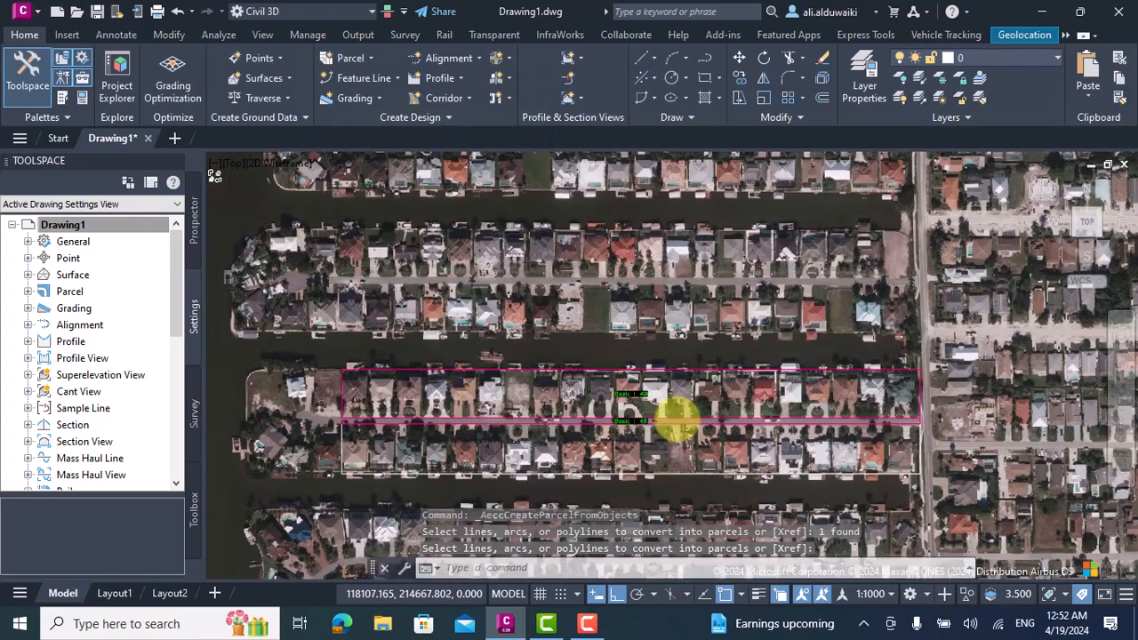
scroll(415, 454, up, 2)
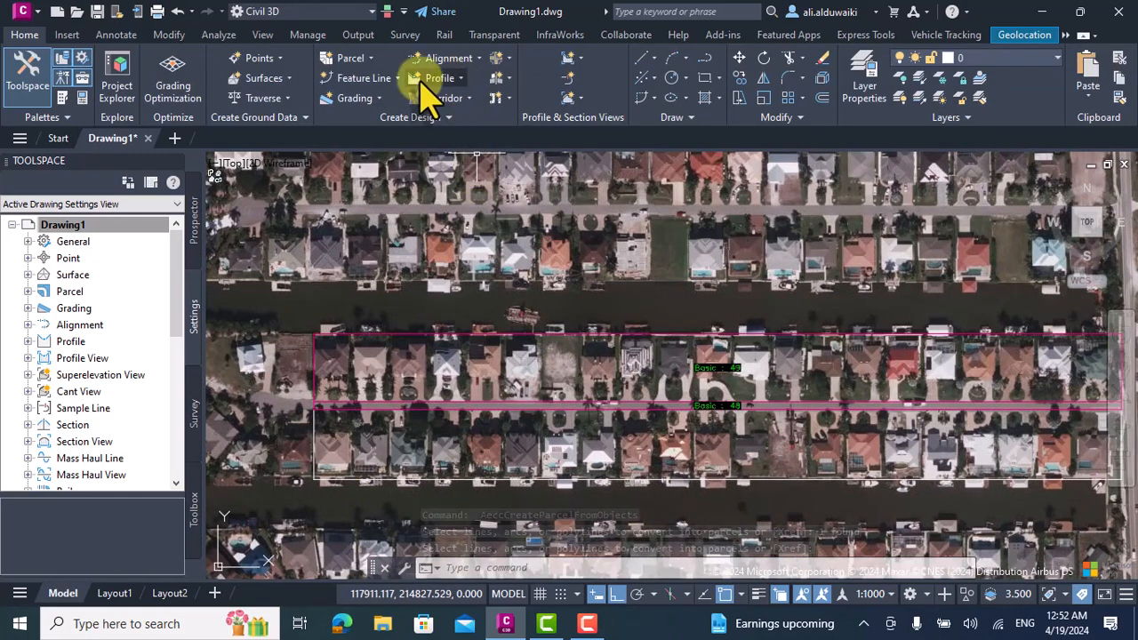
click(361, 58)
click(397, 120)
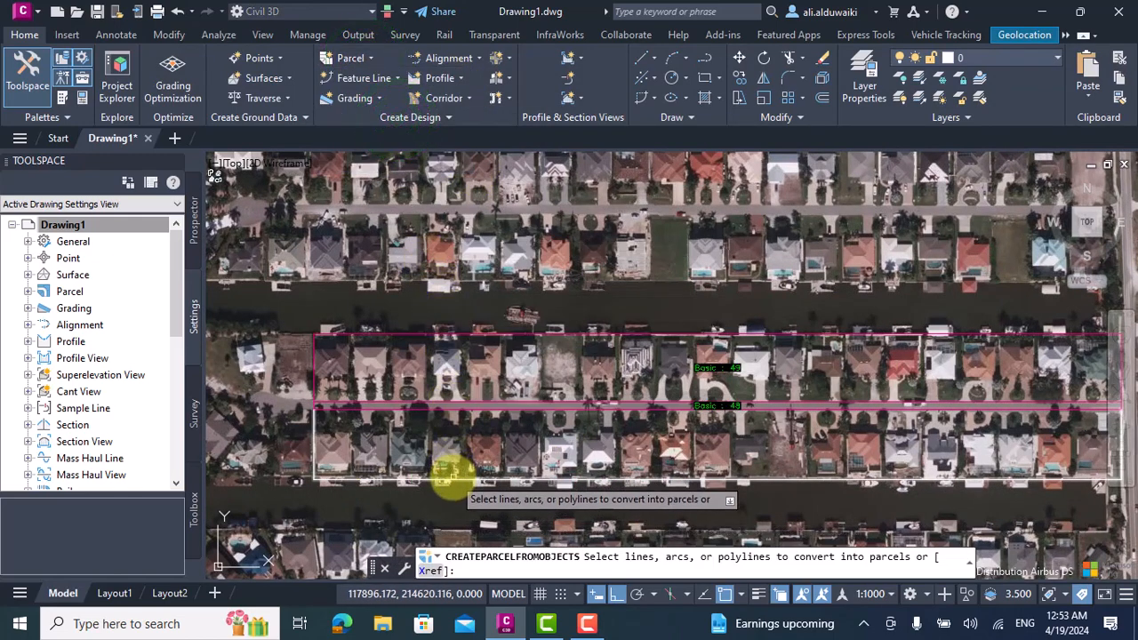
click(449, 476)
key(Return)
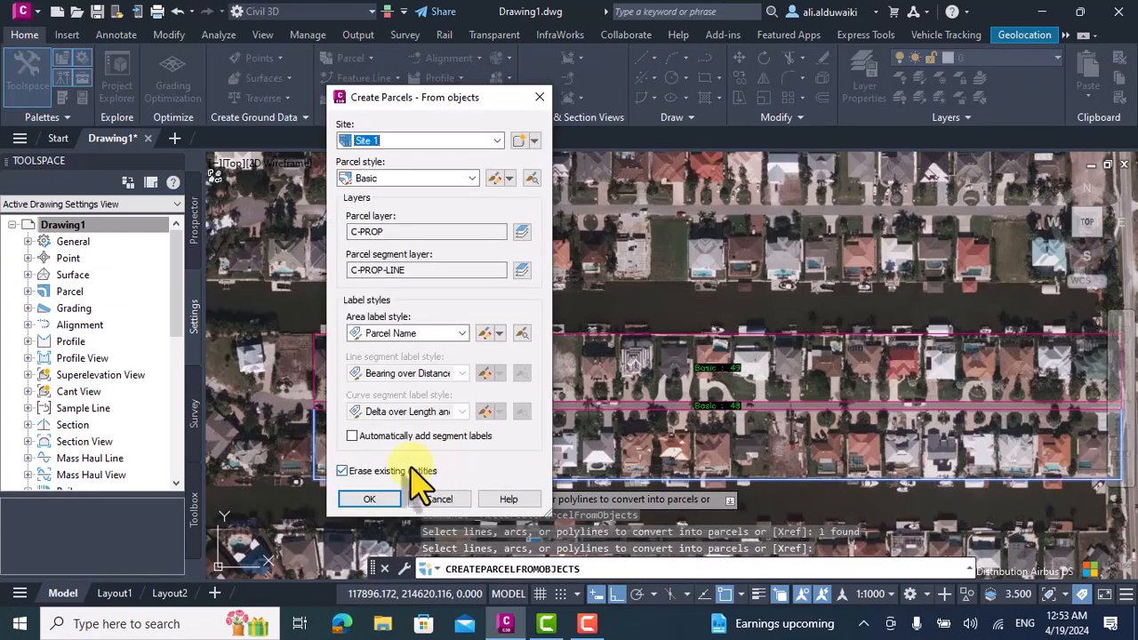
click(382, 499)
Examine the street parcel and the two house-row parcels, checking their boundaries and labels from west to east.
scroll(482, 437, down, 3)
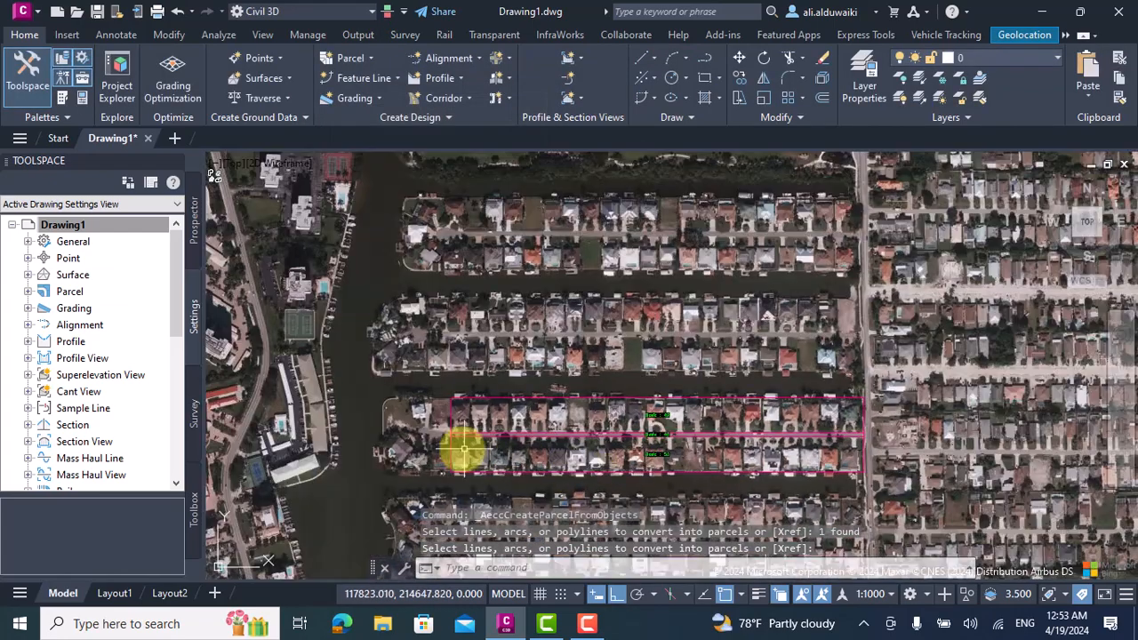
scroll(465, 450, up, 5)
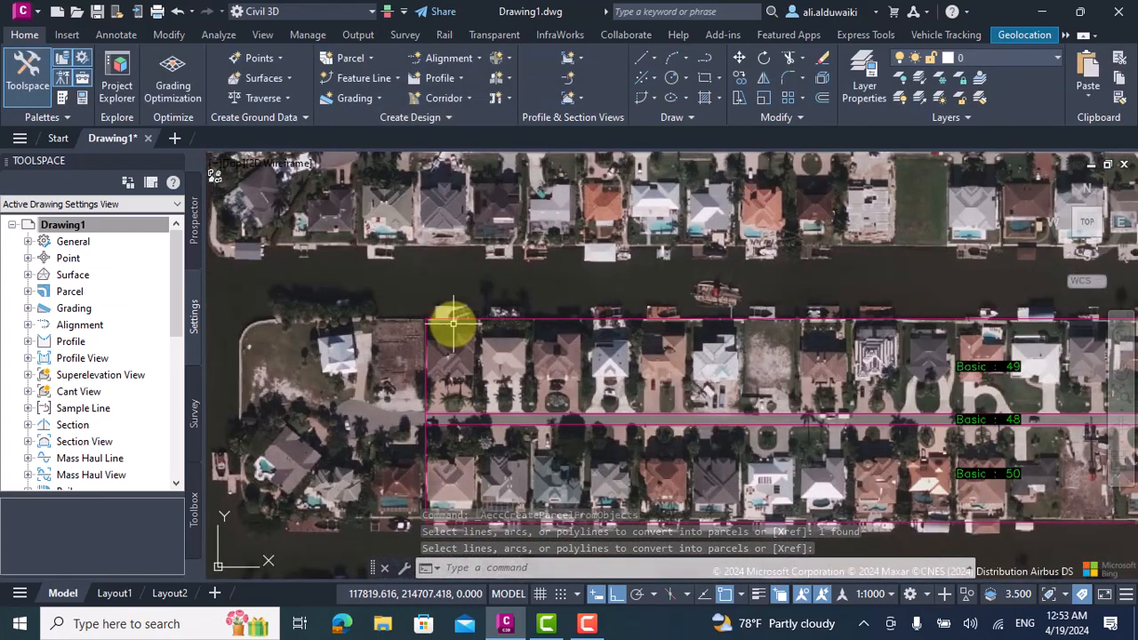
scroll(456, 325, down, 5)
scroll(456, 326, up, 3)
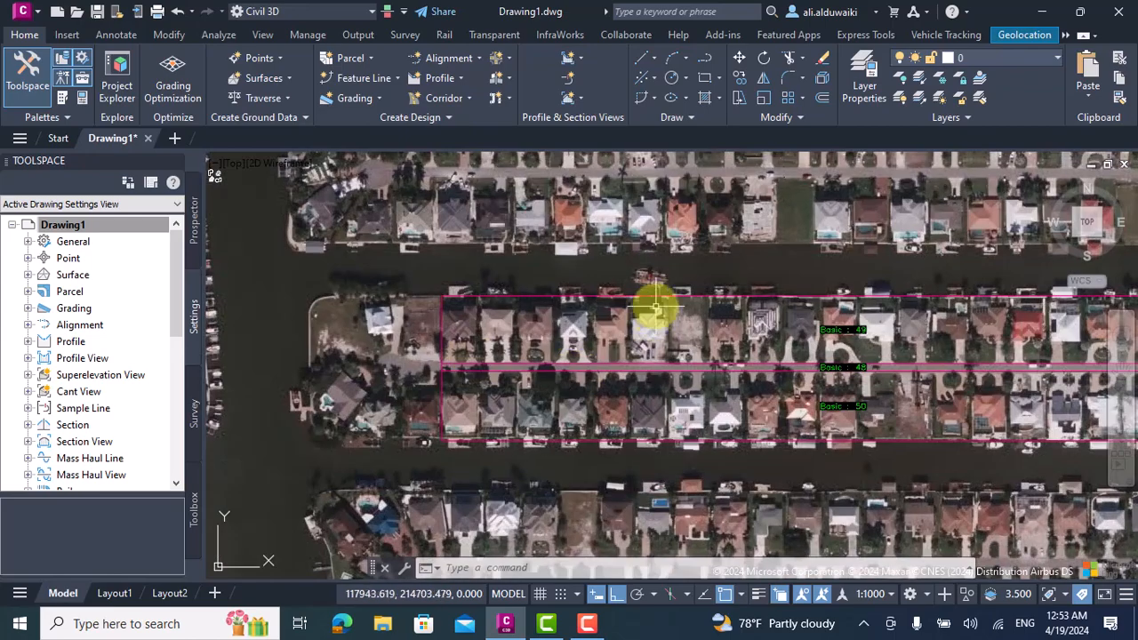
scroll(612, 316, down, 3)
scroll(929, 351, up, 3)
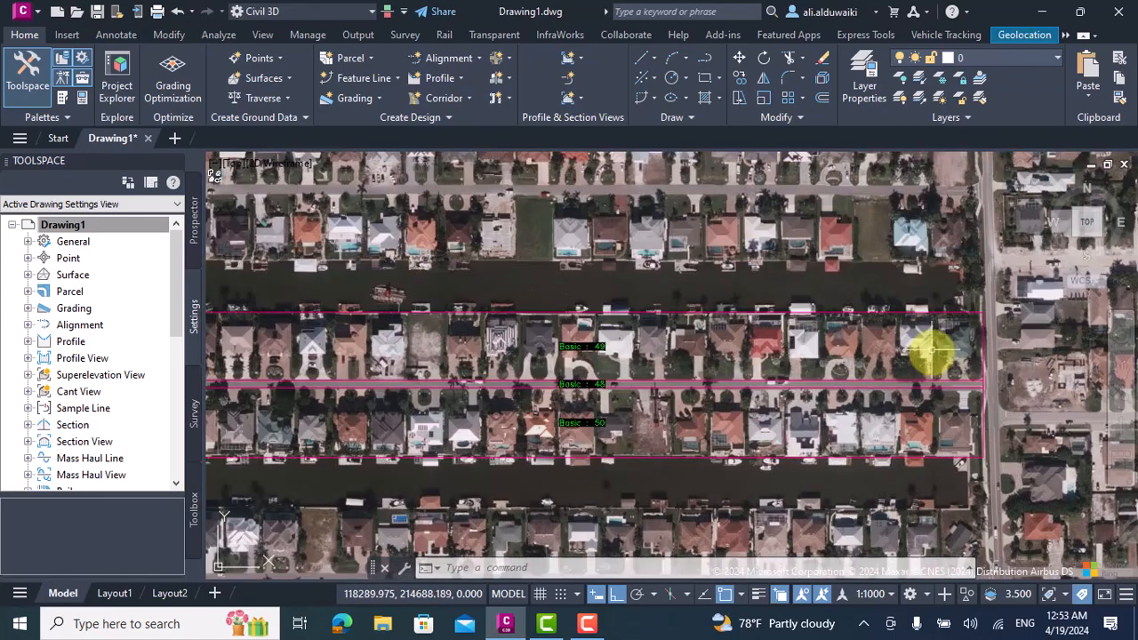
scroll(537, 358, down, 4)
scroll(399, 349, up, 3)
scroll(755, 435, up, 1)
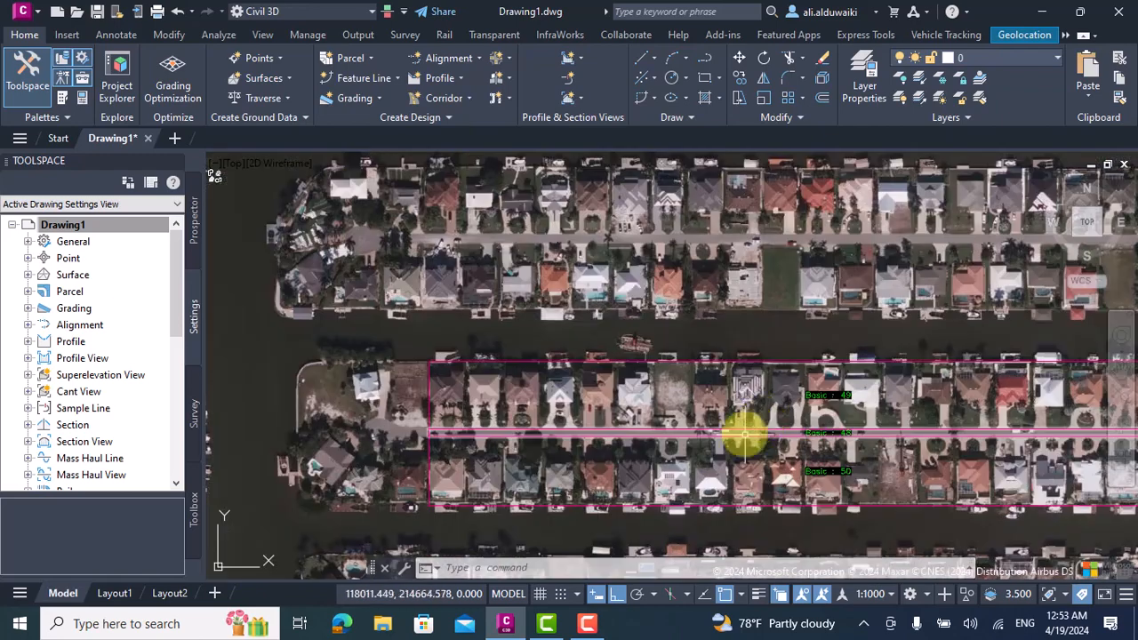
Try removing the northern house-row parcel's area label by setting its style to none, and undo the change.
click(814, 396)
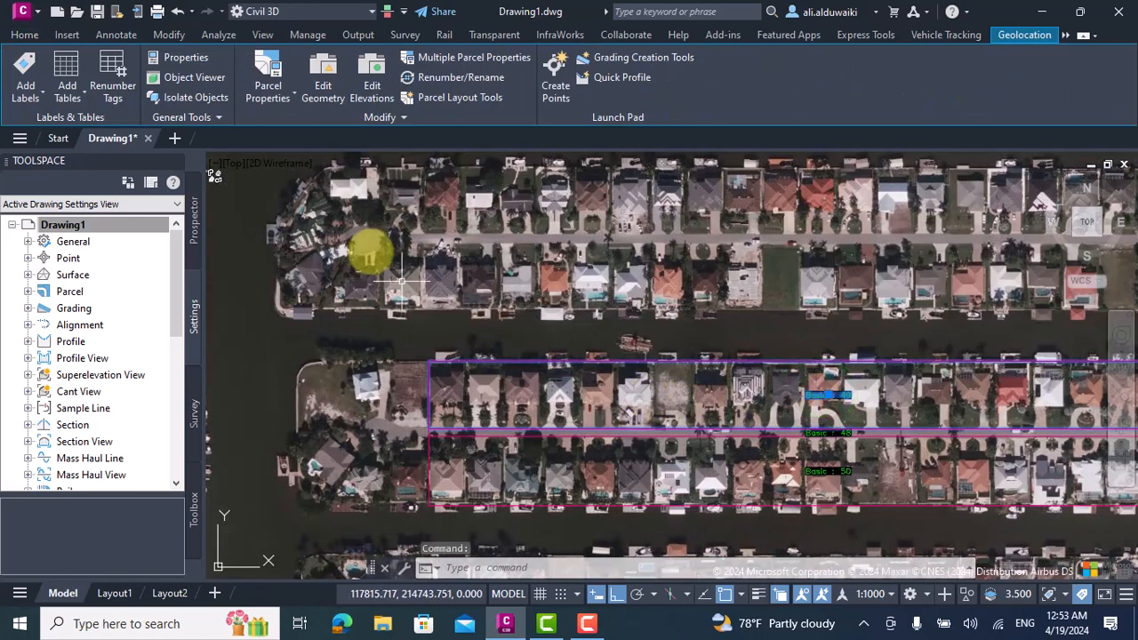
click(271, 84)
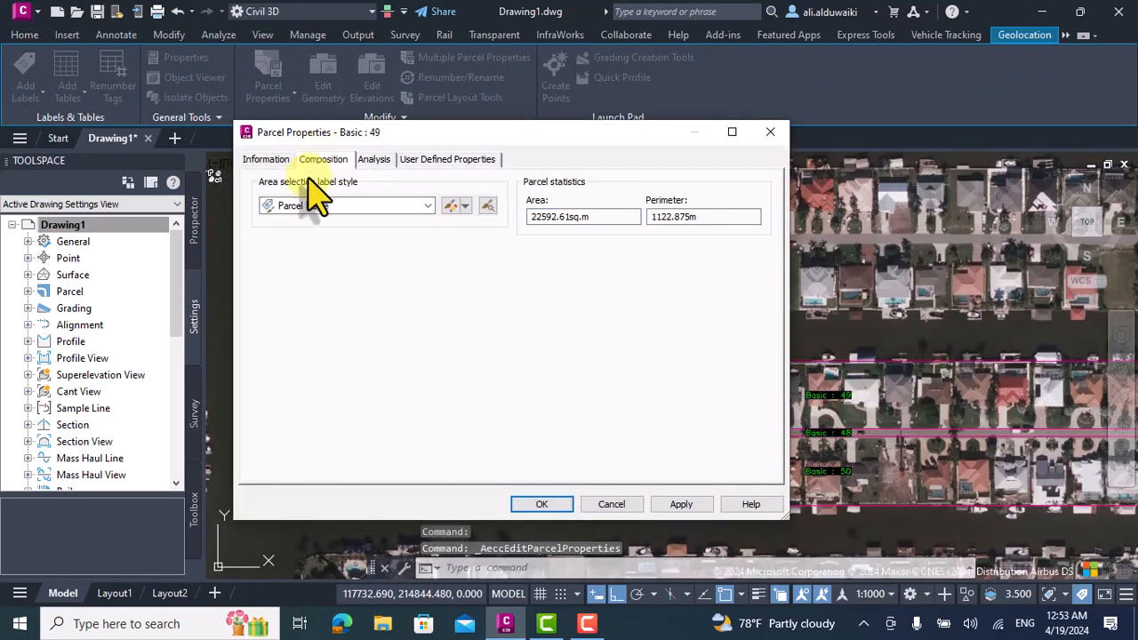
click(361, 210)
click(303, 219)
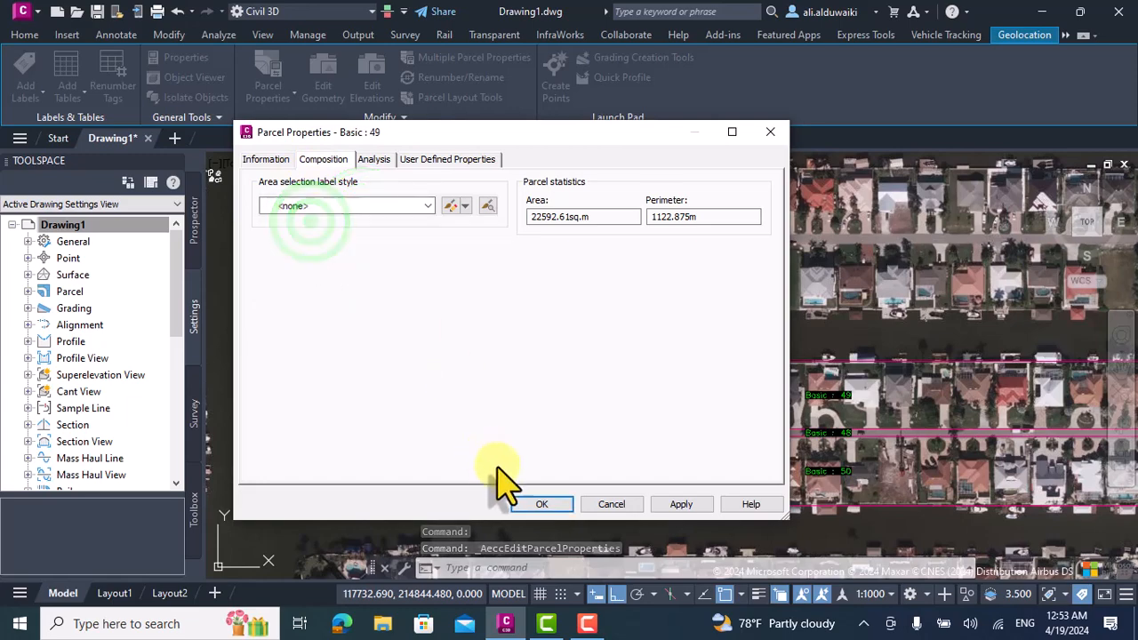
click(539, 506)
scroll(770, 411, down, 2)
scroll(754, 430, up, 2)
key(Escape)
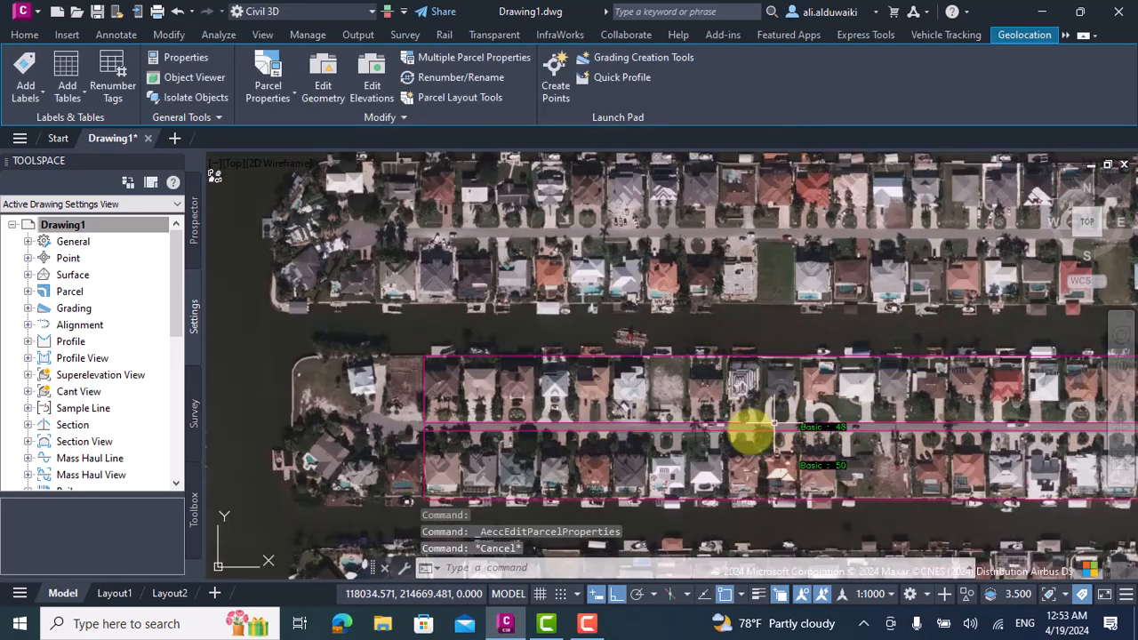
click(177, 13)
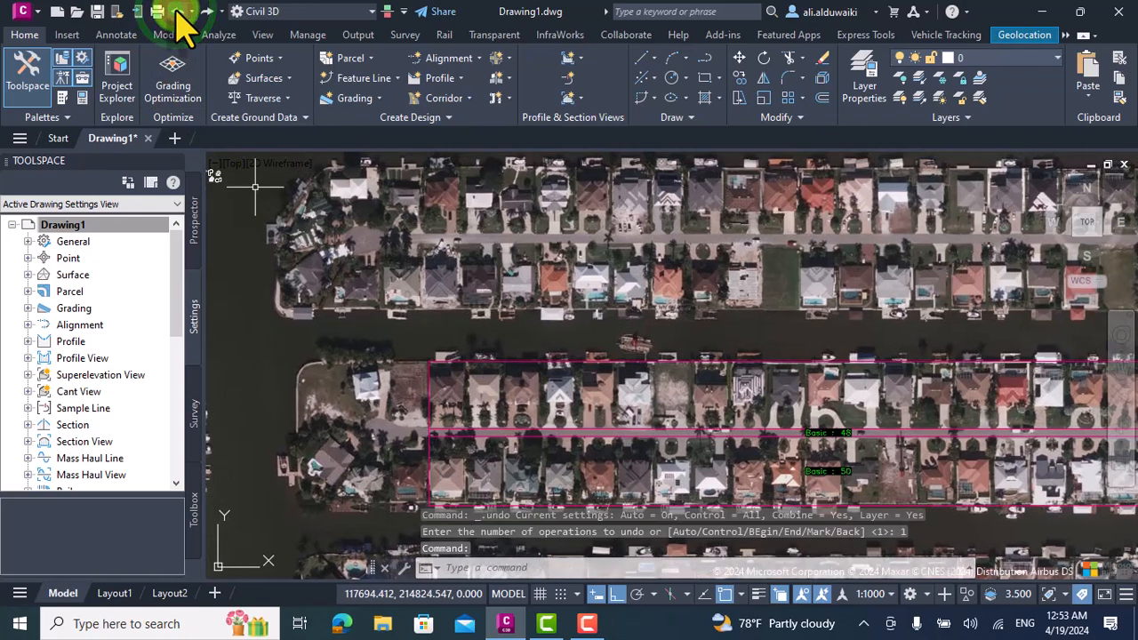
click(176, 12)
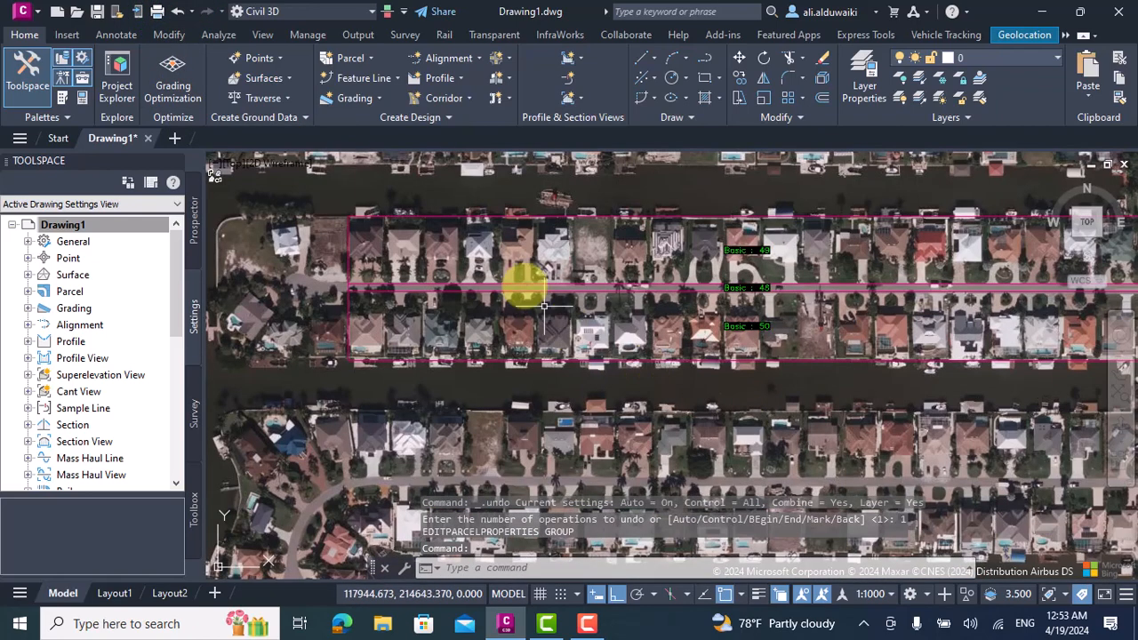
Start a Slide Line parcel layout in Site 1 with the Property style and the Parcel Number area label style.
click(360, 58)
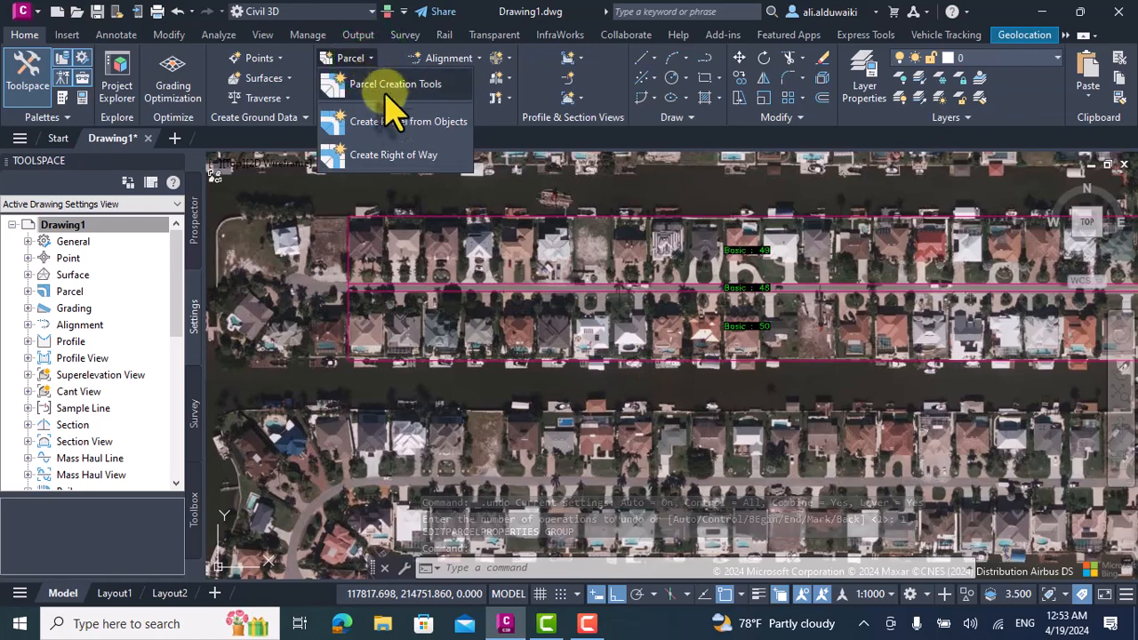
click(366, 86)
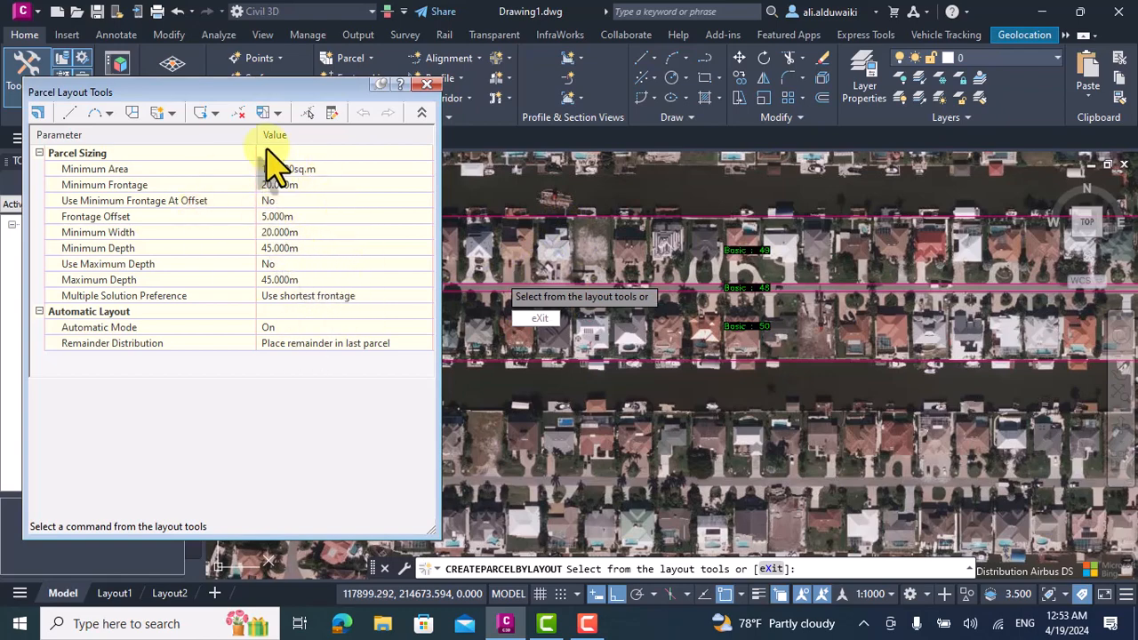
click(171, 113)
click(218, 132)
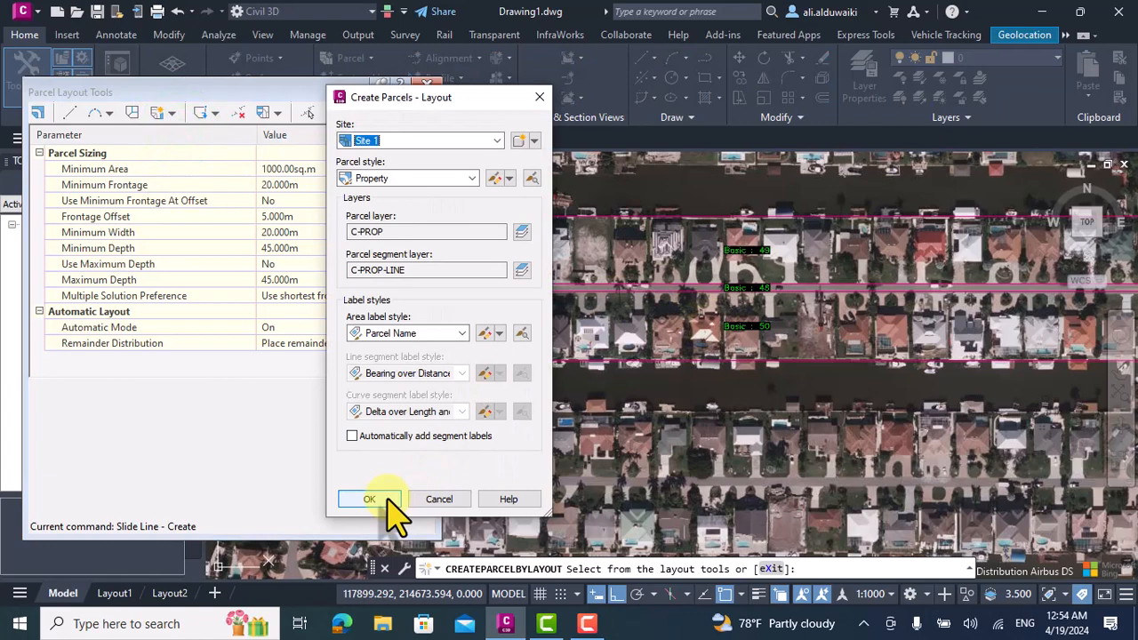
click(416, 332)
click(412, 376)
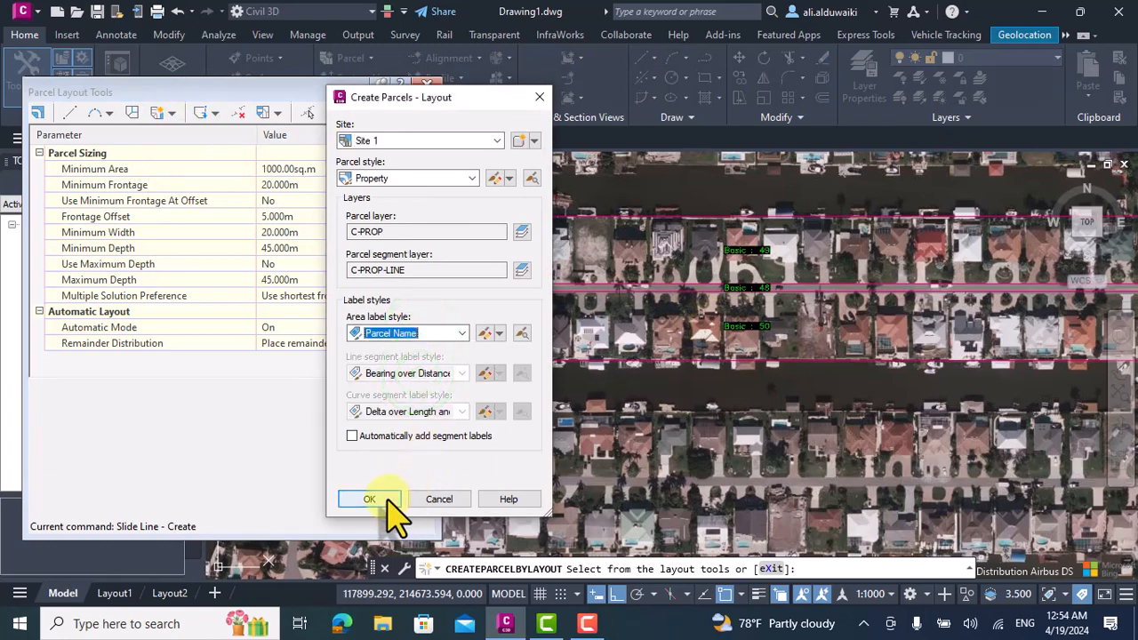
click(411, 333)
click(413, 376)
click(374, 499)
scroll(782, 320, down, 2)
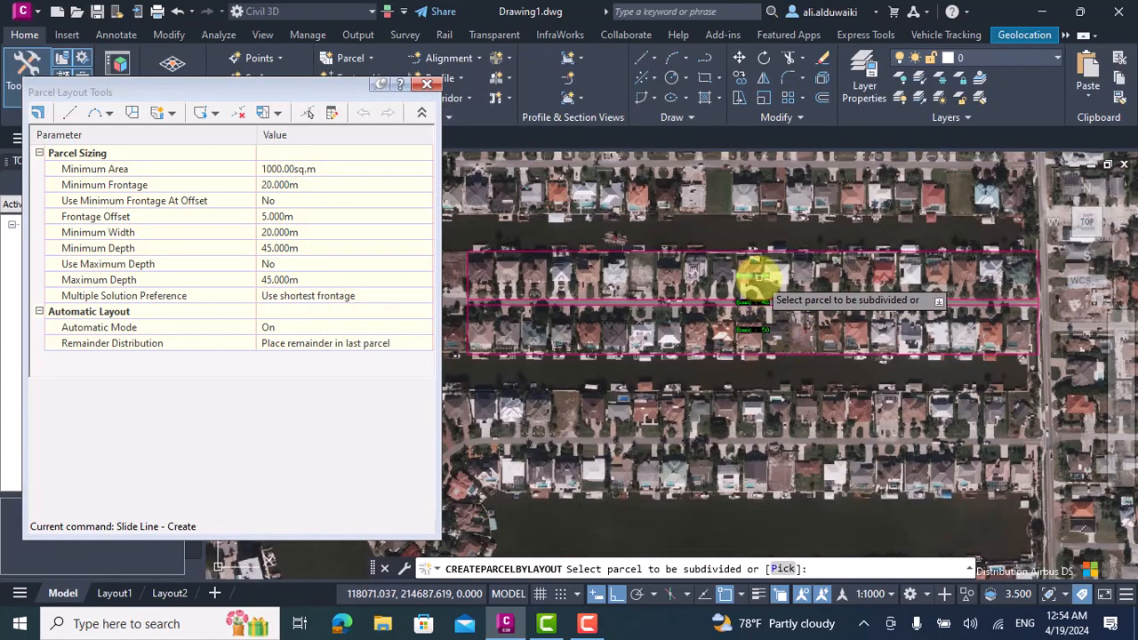
click(755, 280)
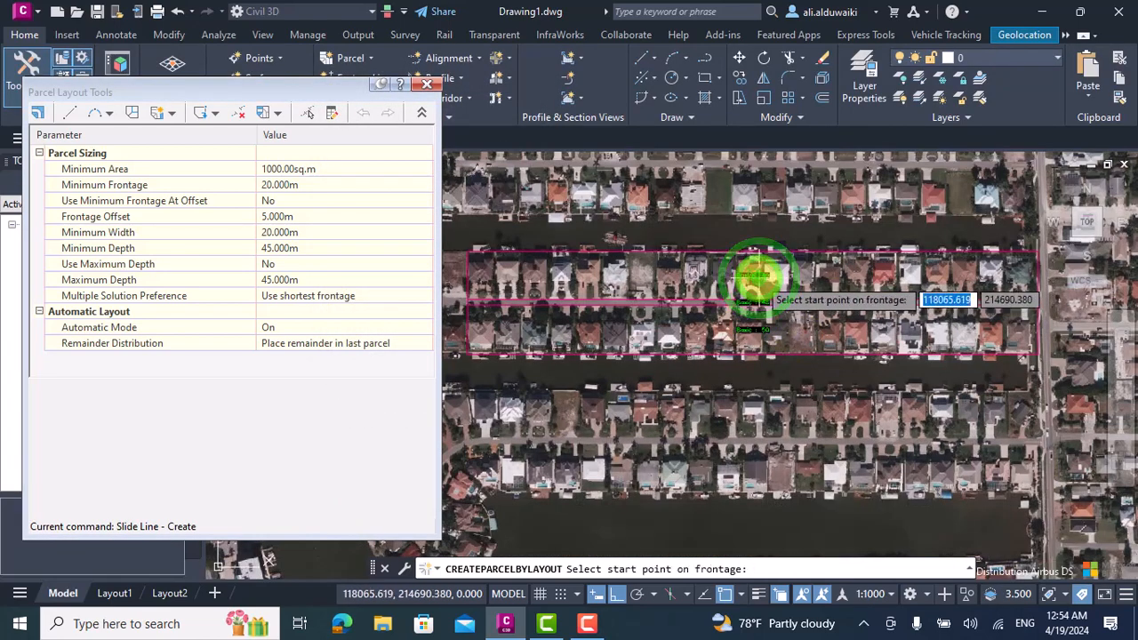
click(469, 296)
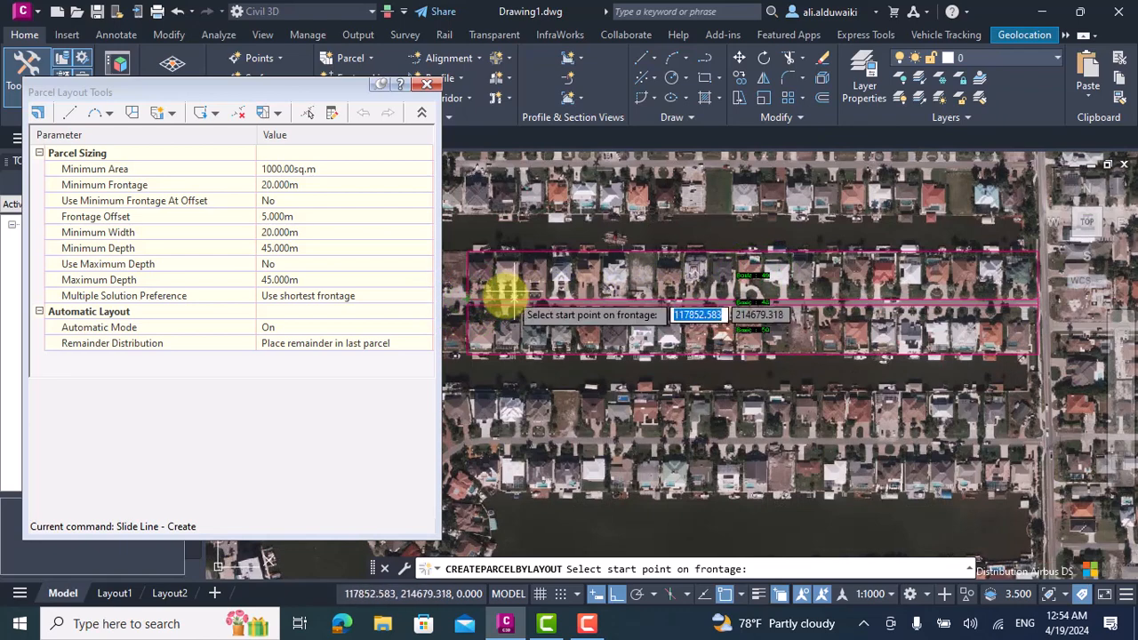
scroll(487, 297, up, 1)
scroll(608, 311, down, 1)
scroll(569, 311, up, 2)
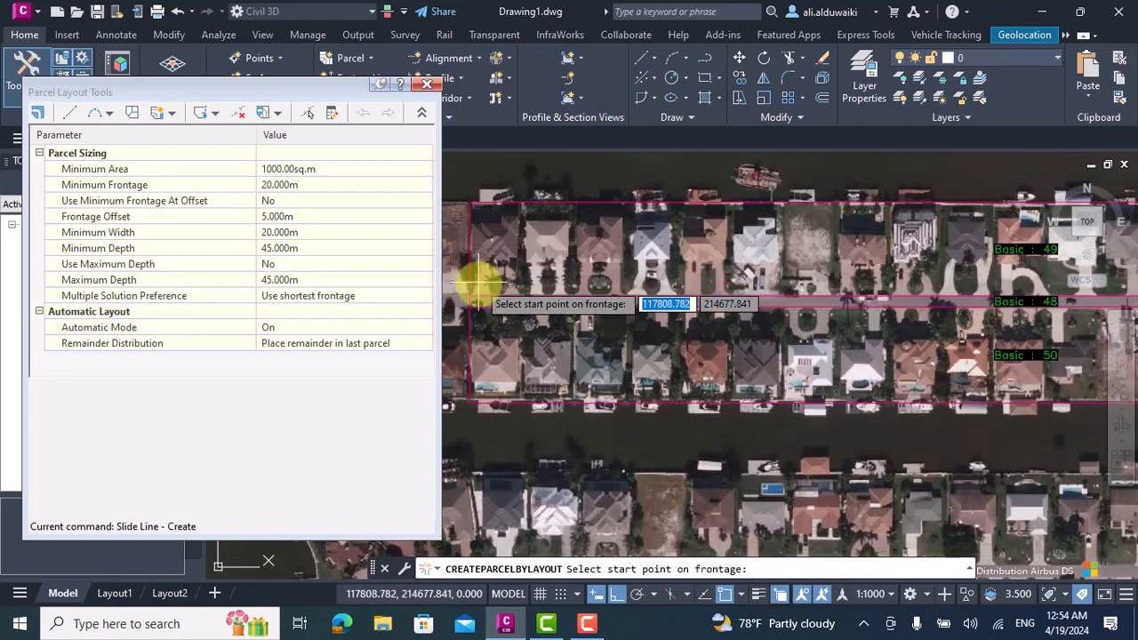
click(469, 297)
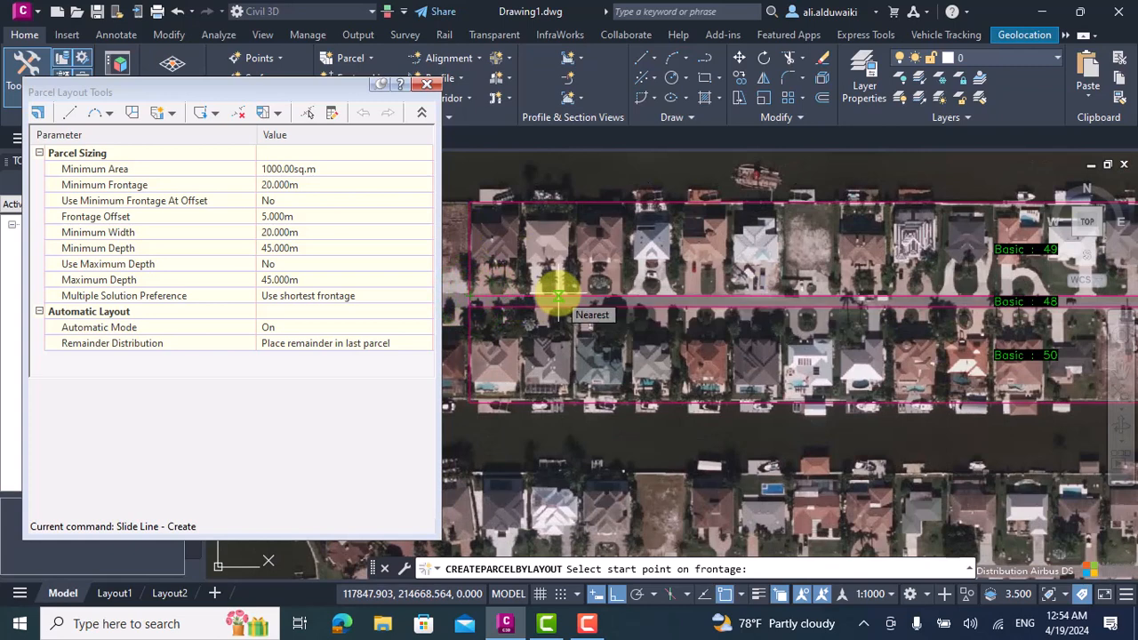
click(469, 261)
click(470, 295)
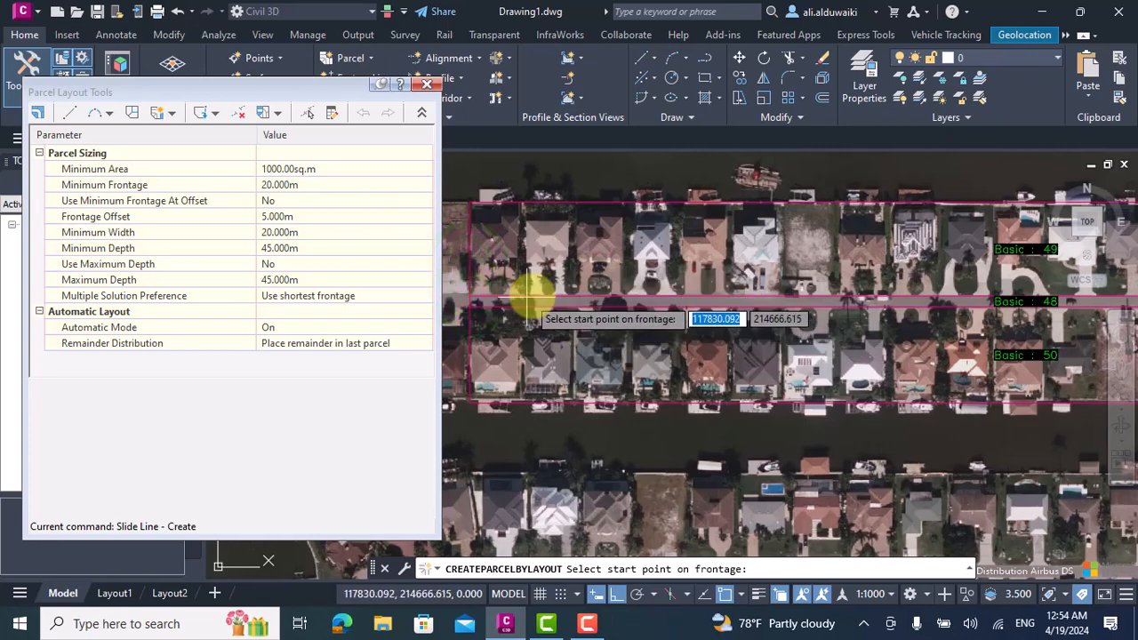
scroll(678, 297, down, 3)
scroll(915, 311, down, 2)
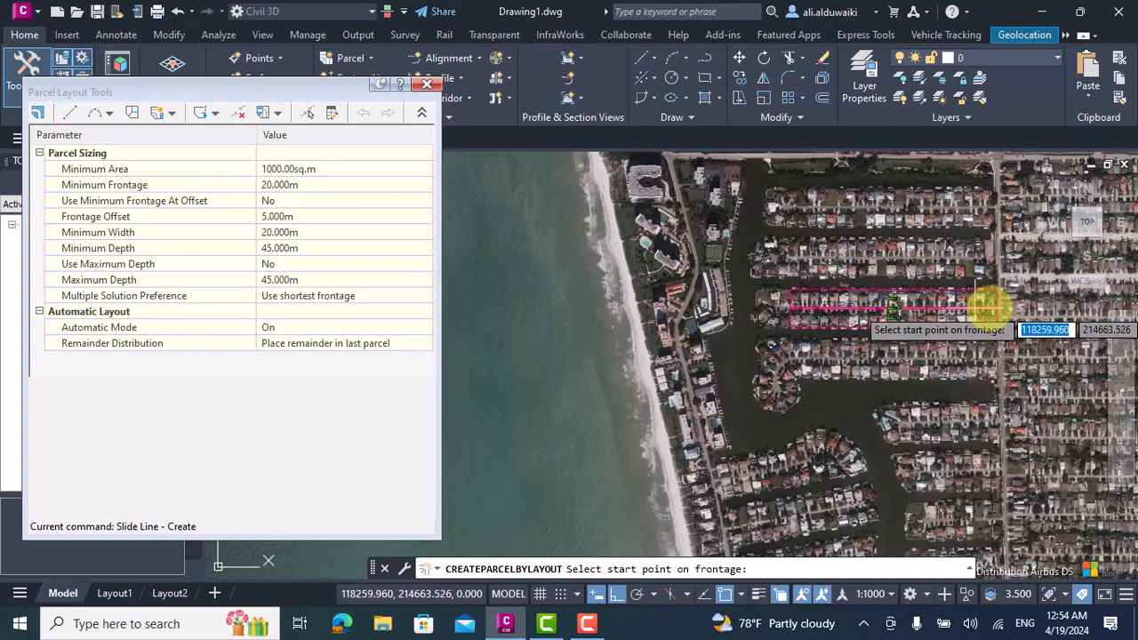
scroll(938, 310, up, 2)
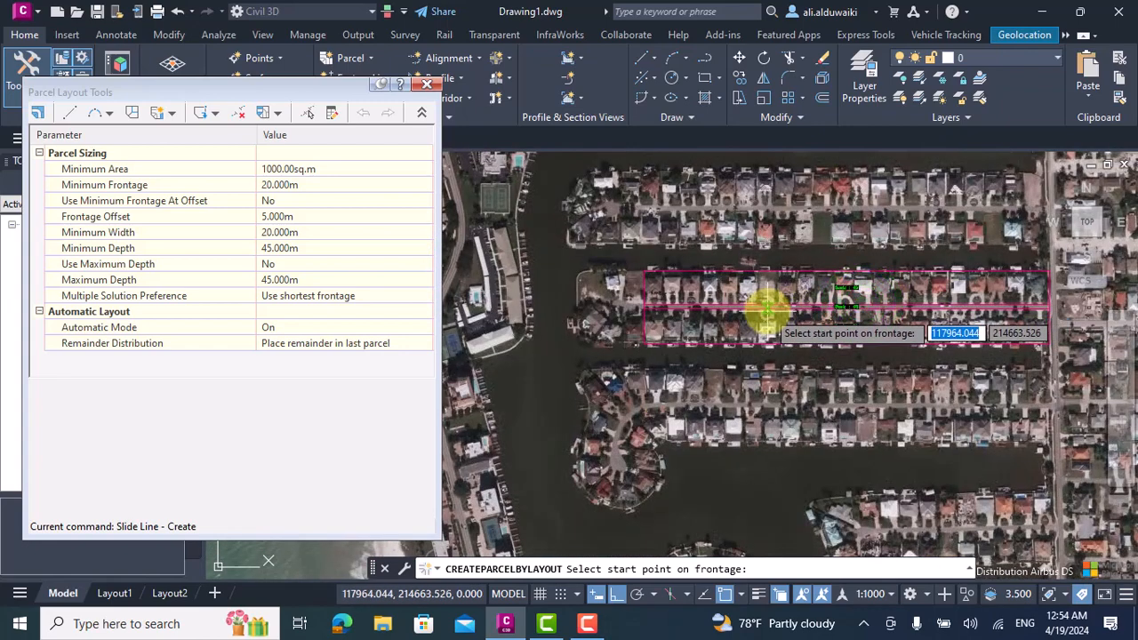
key(Escape)
key(Escape)
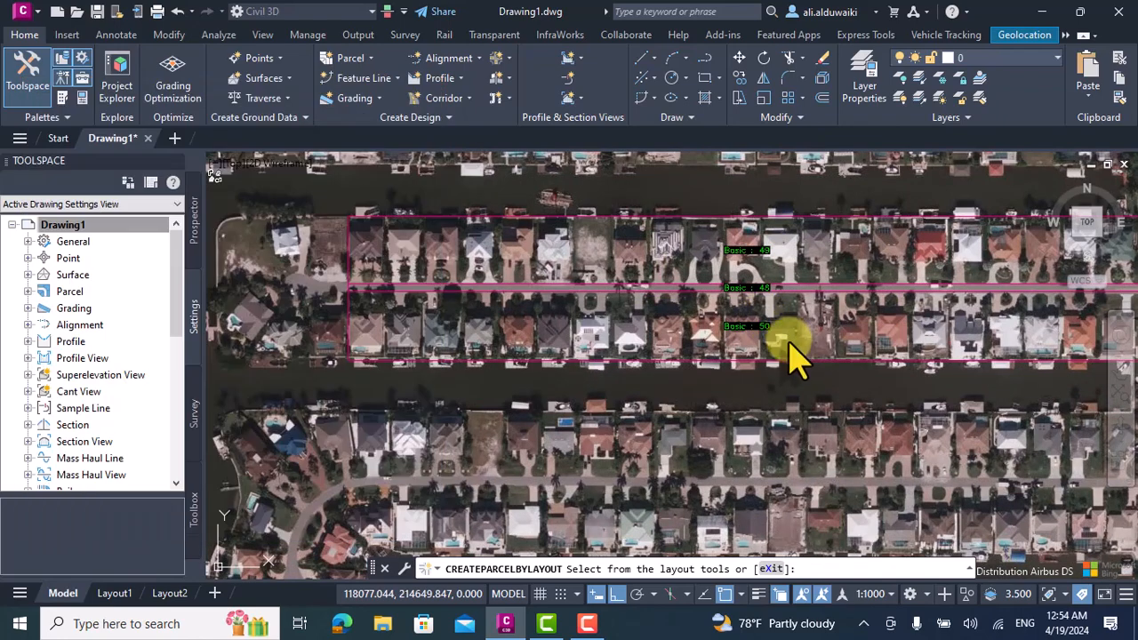
Start a Slide Line subdivision of the northern house-row parcel in Site 1 with the Property style and Parcel Number label.
click(359, 59)
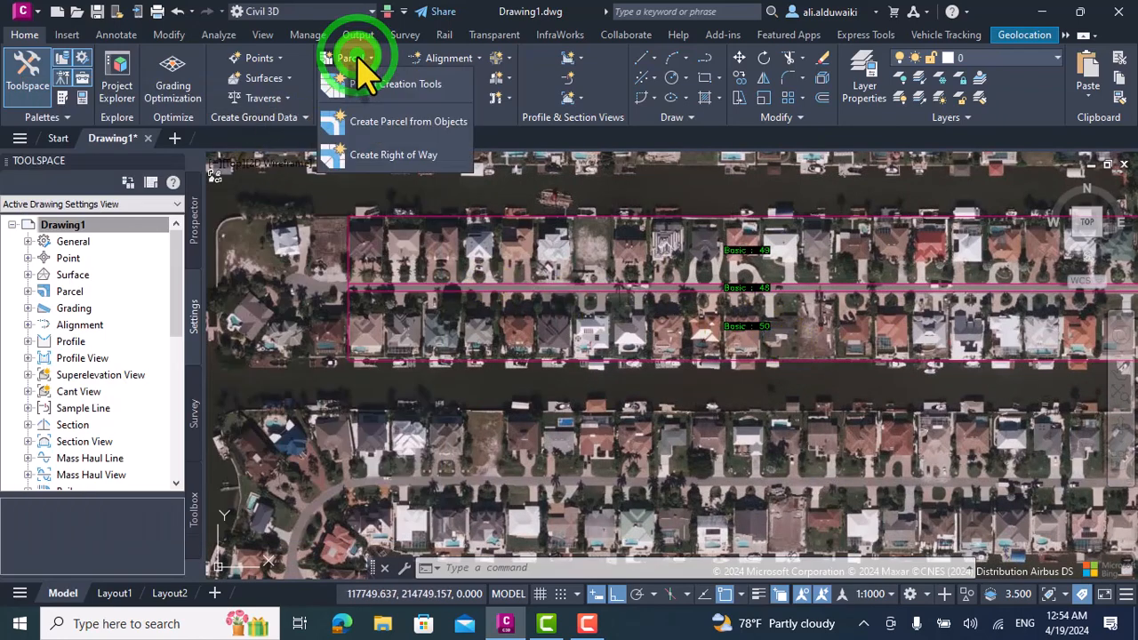
click(378, 84)
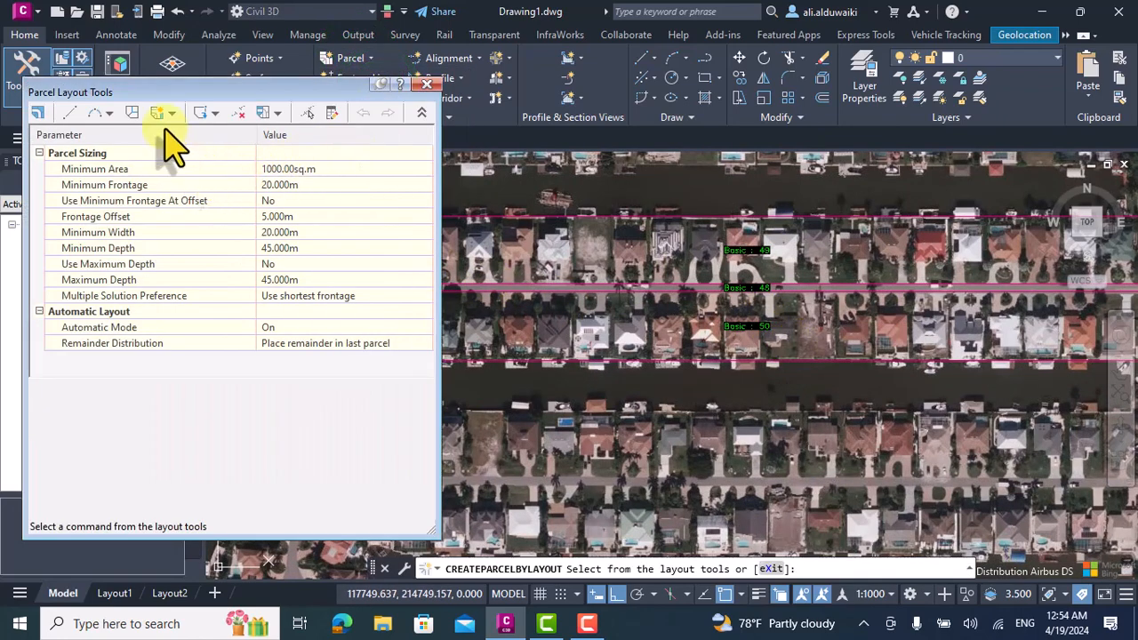
click(169, 116)
click(184, 132)
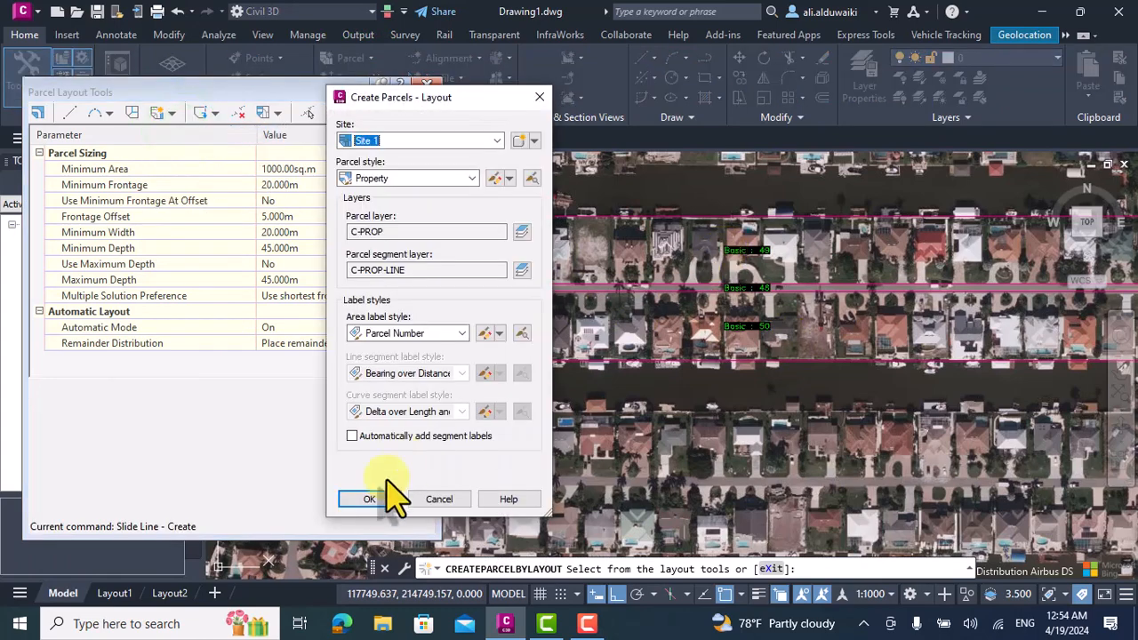
click(371, 499)
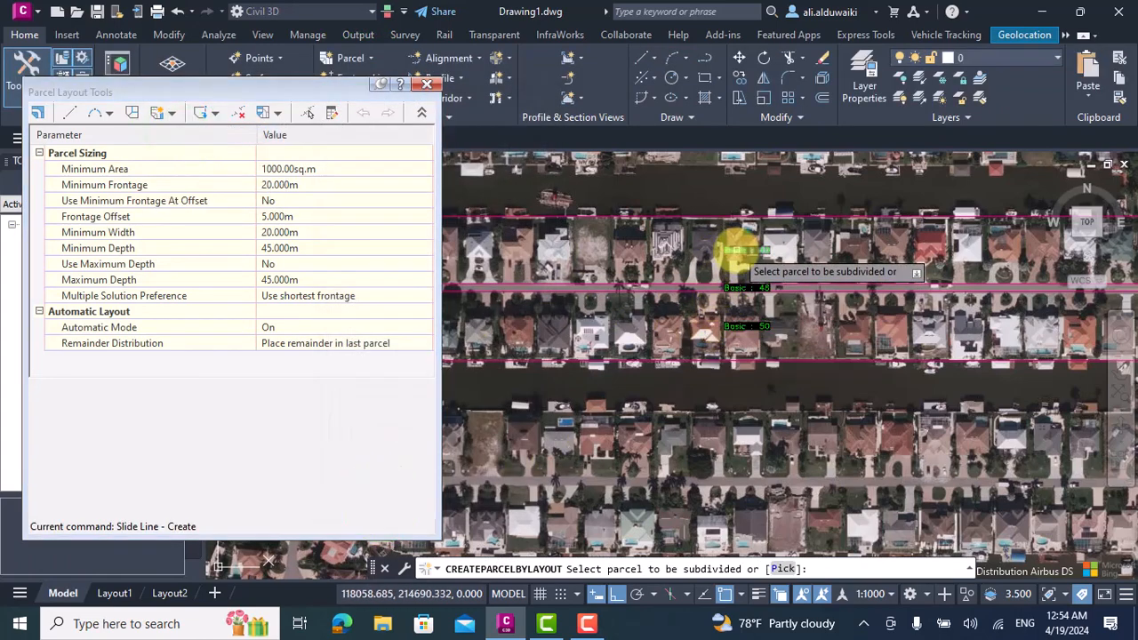
click(737, 252)
Define the northern parcel's frontage along its street-side edge, from the west end to the east end.
scroll(672, 293, down, 2)
scroll(558, 289, up, 1)
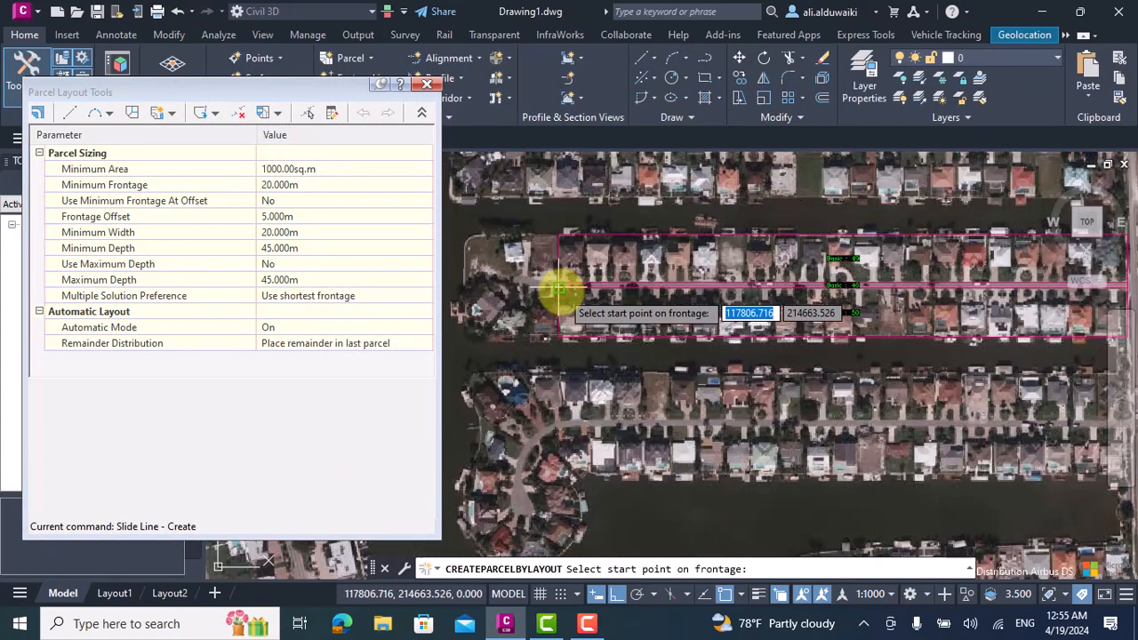
click(552, 254)
scroll(665, 258, down, 3)
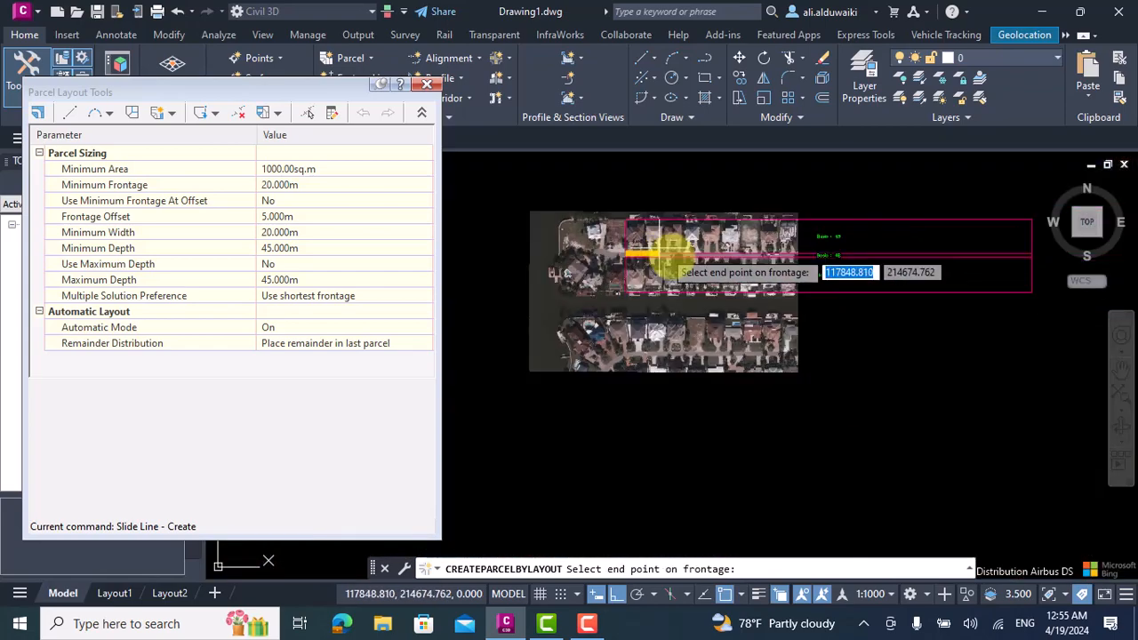
scroll(889, 253, up, 2)
scroll(920, 254, down, 3)
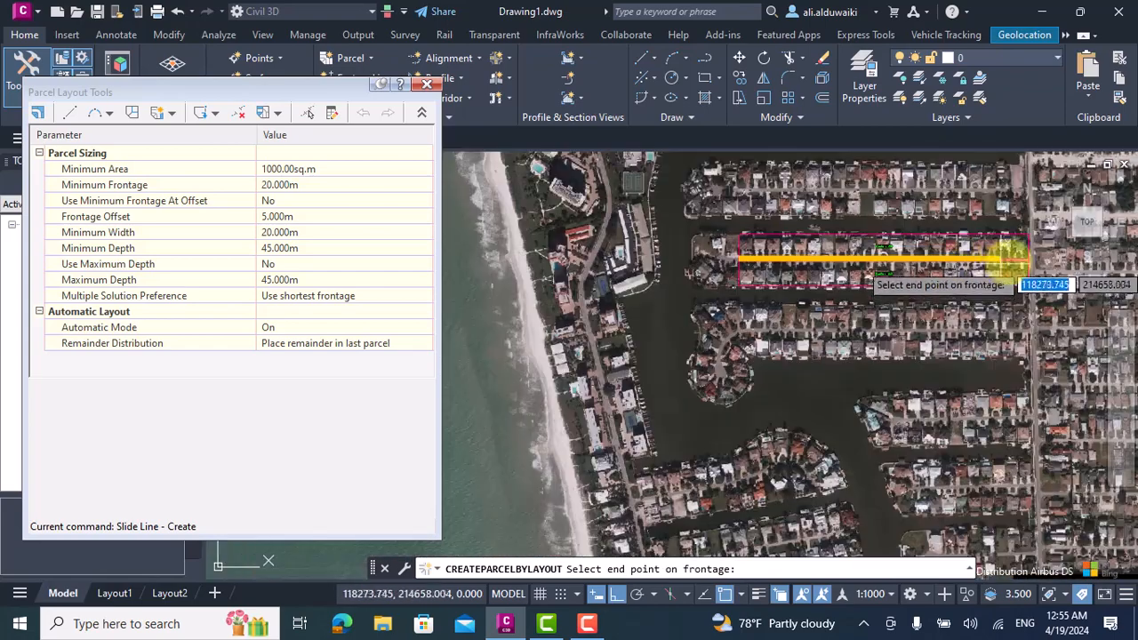
scroll(1013, 258, up, 4)
click(1024, 264)
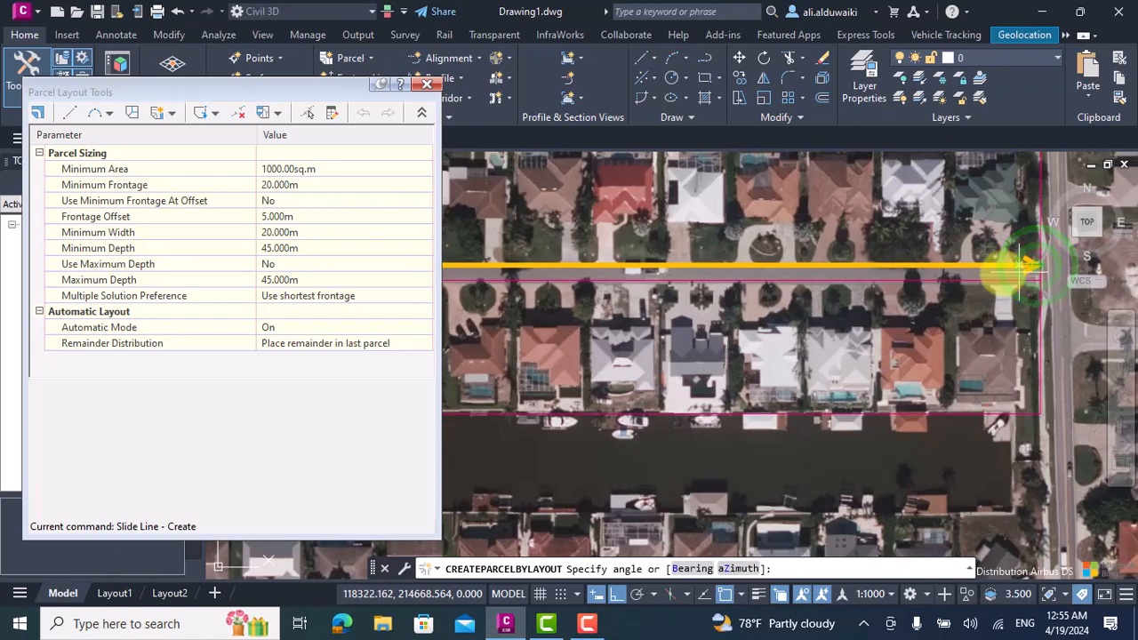
Try to set the lot line angle from a point south of the parcels, and exit the parcel layout.
scroll(1020, 267, down, 4)
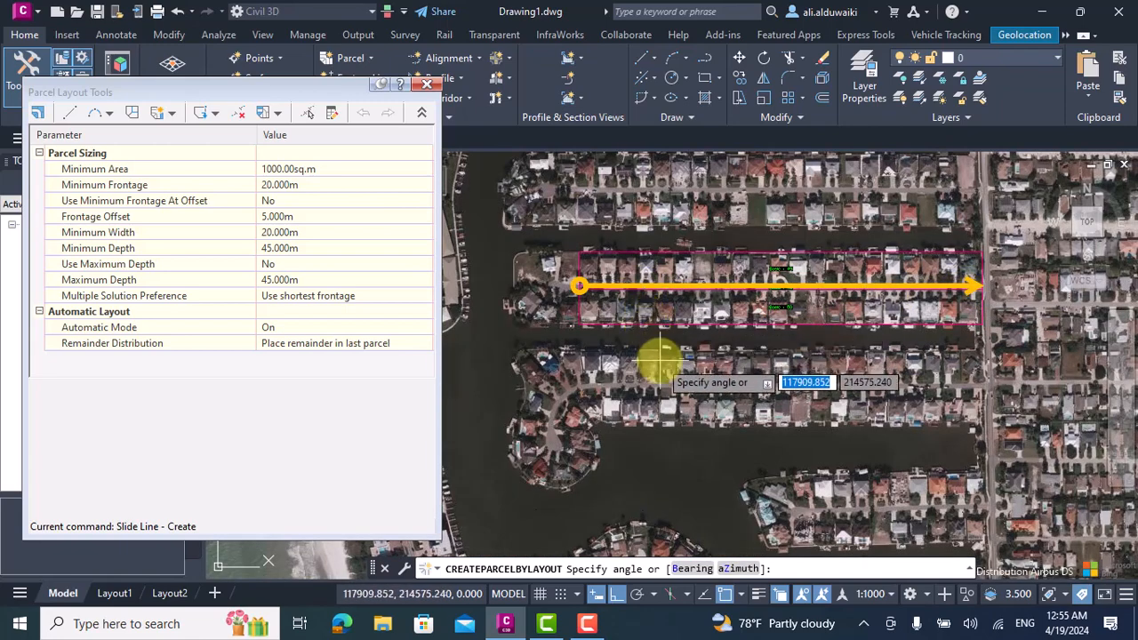
click(662, 367)
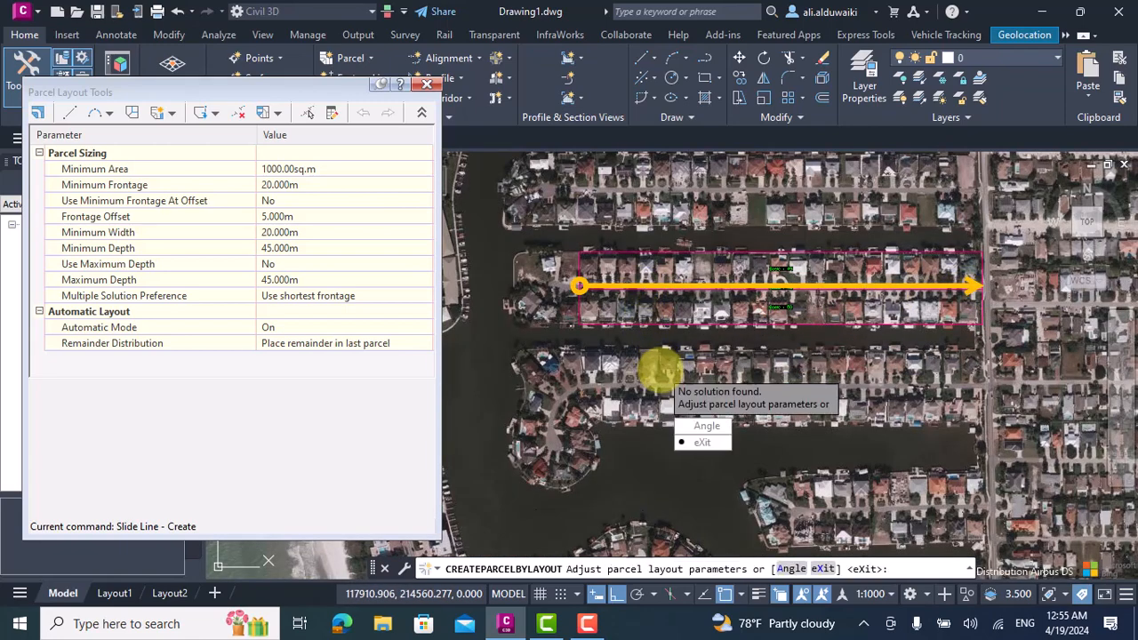
click(702, 426)
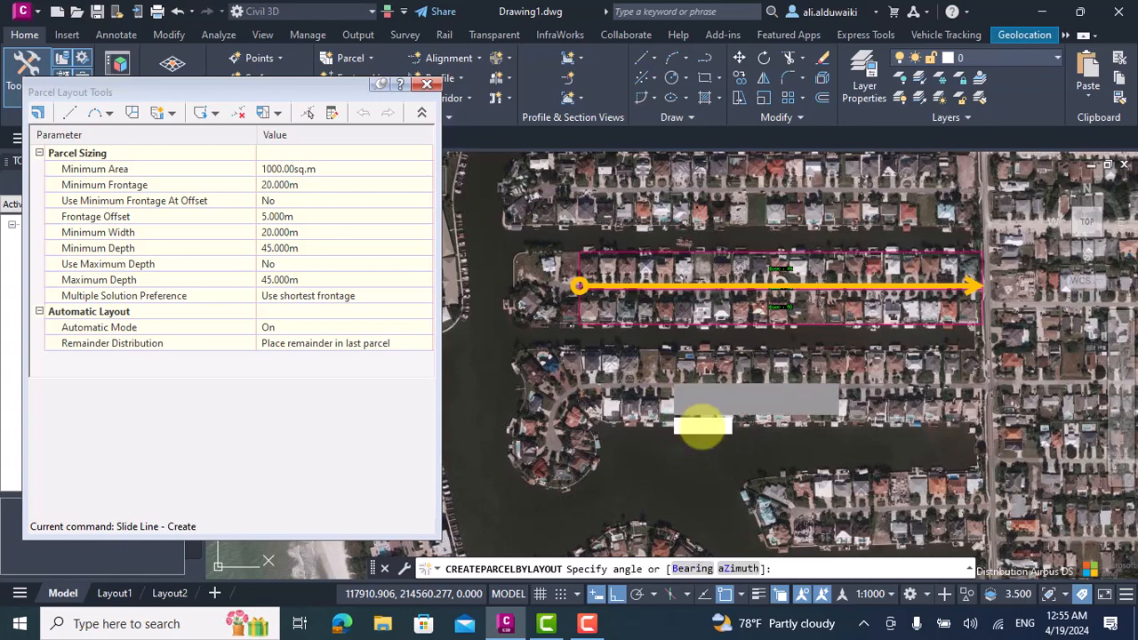
click(703, 424)
key(Escape)
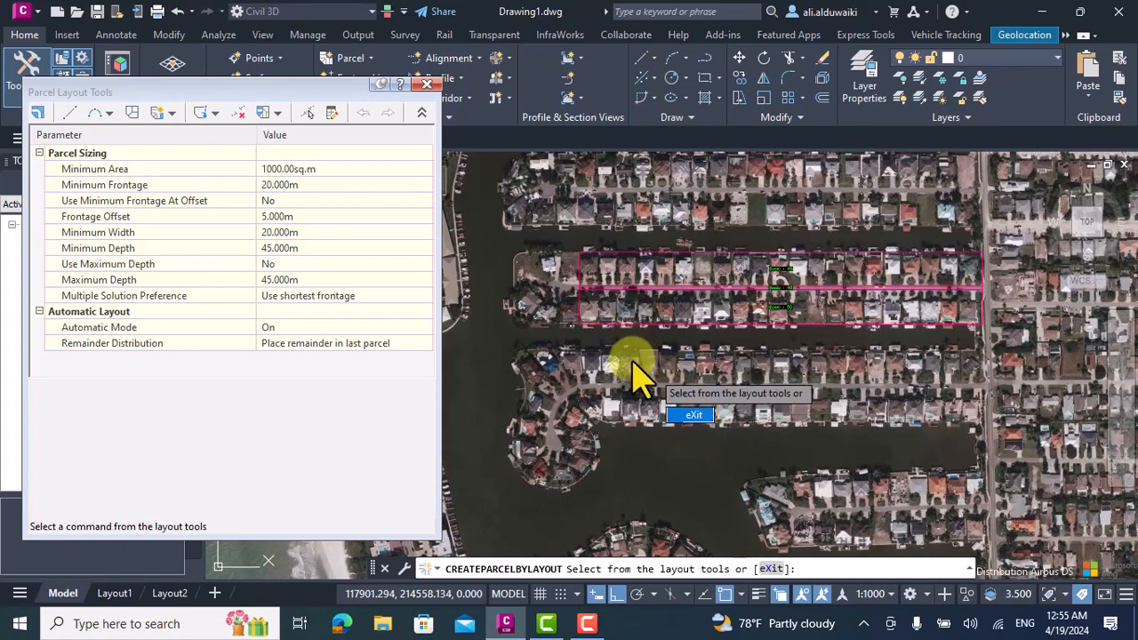
key(Escape)
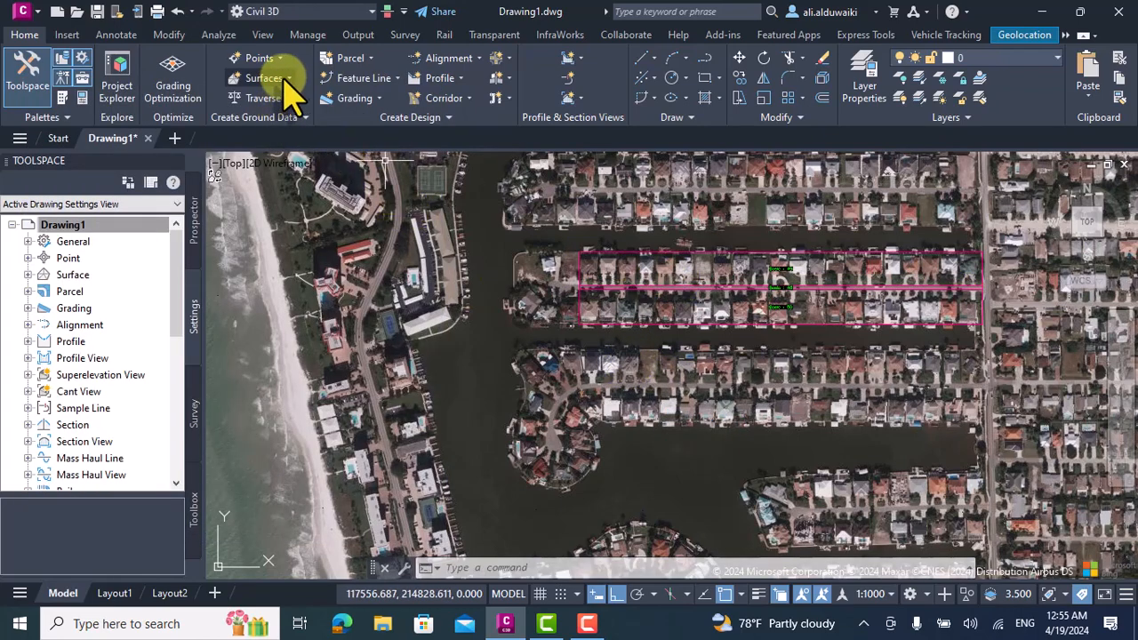
Reopen the parcel layout tools and set the minimum lot depth to 30 m.
click(343, 56)
click(391, 84)
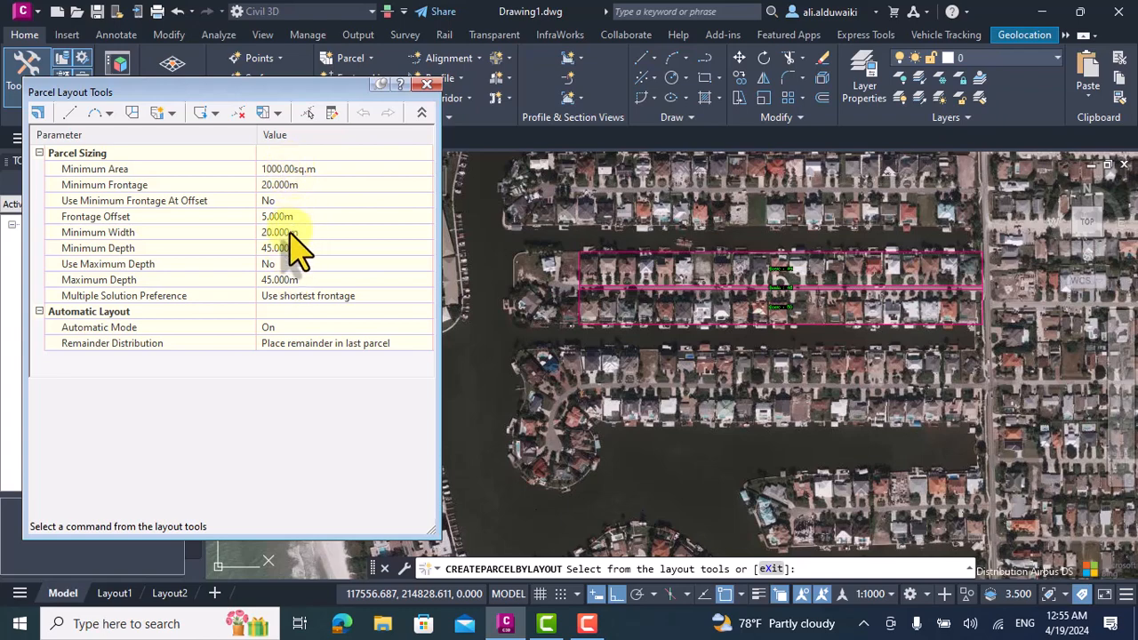
click(294, 248)
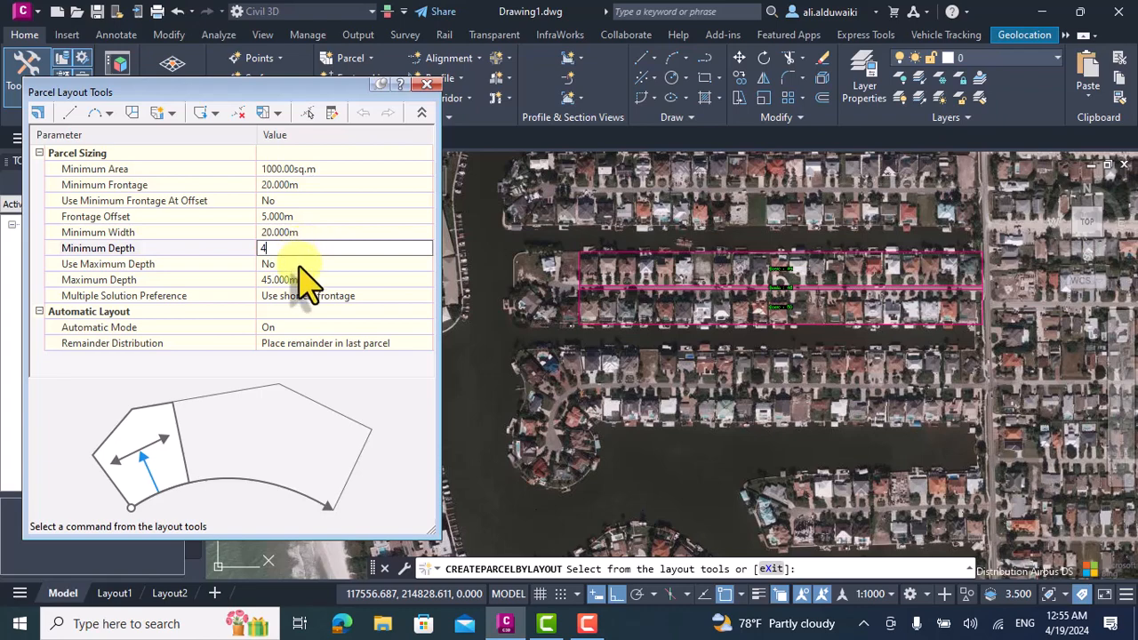
click(301, 279)
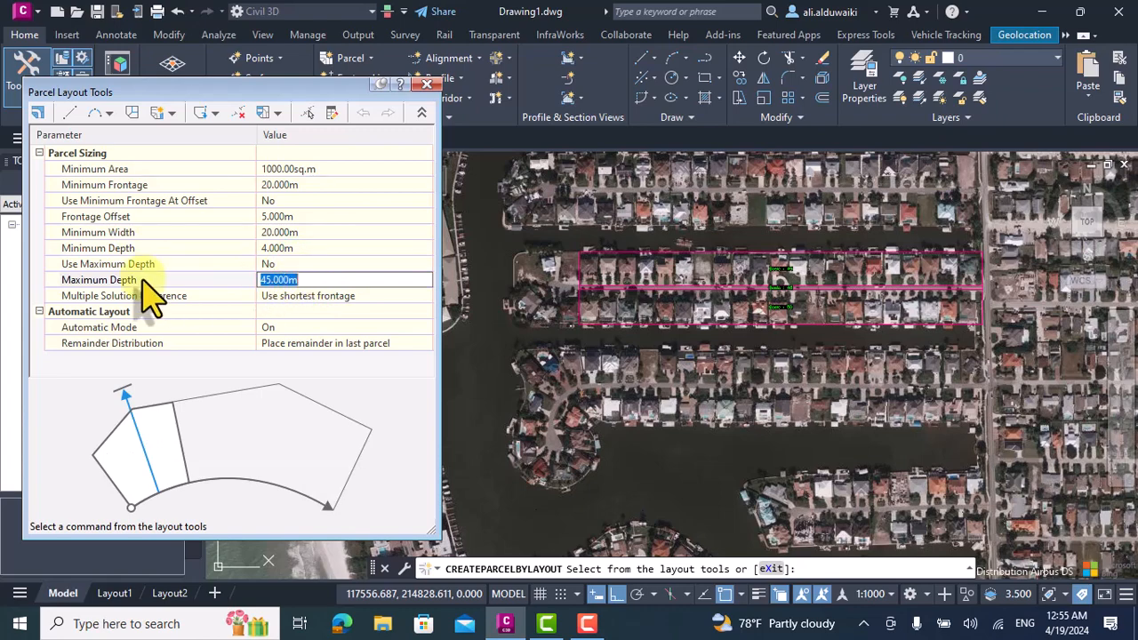
click(287, 247)
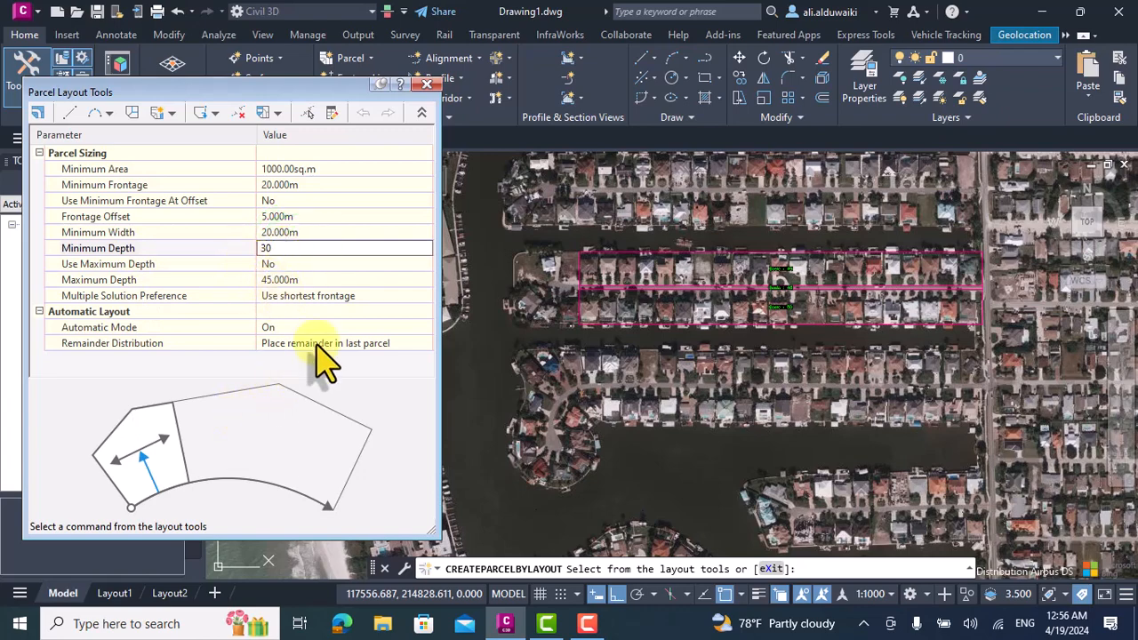
Start a Slide Line subdivision of the northern house-row parcel in Site 1 with the Property style and Parcel Number area label.
click(173, 113)
click(191, 130)
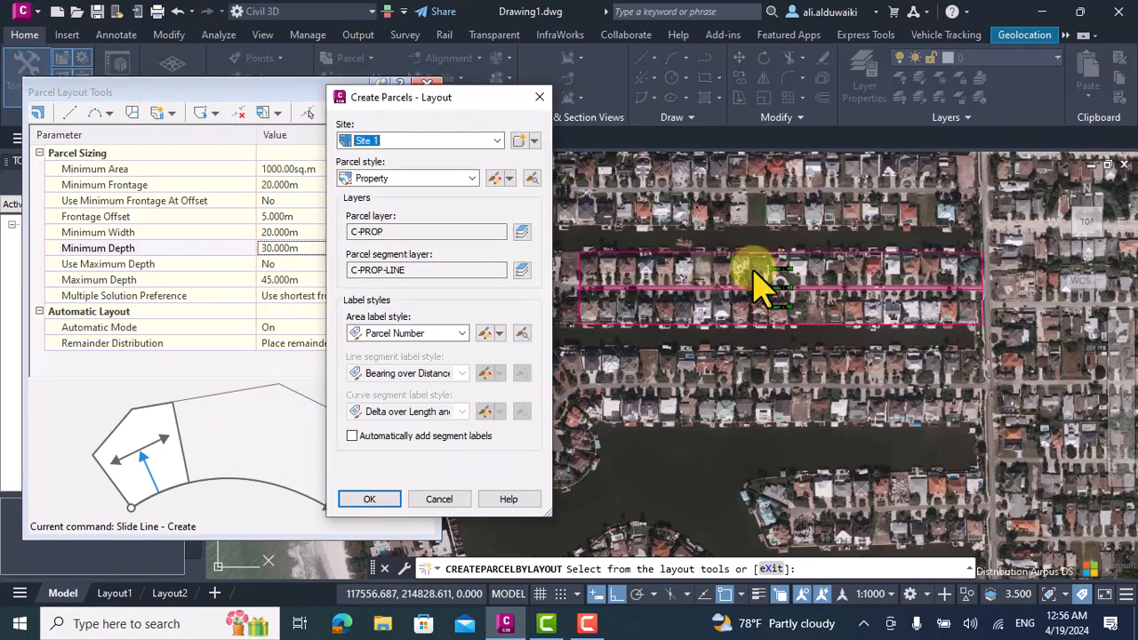
click(369, 499)
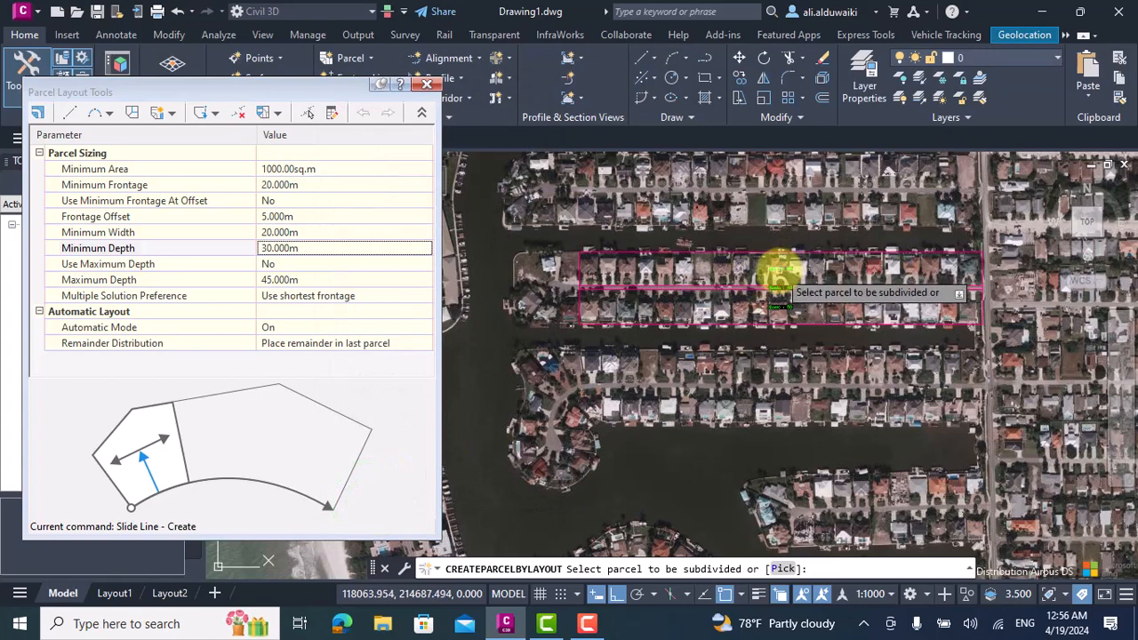
click(776, 272)
Define the northern parcel's frontage along the street from its west end to its east end.
click(578, 281)
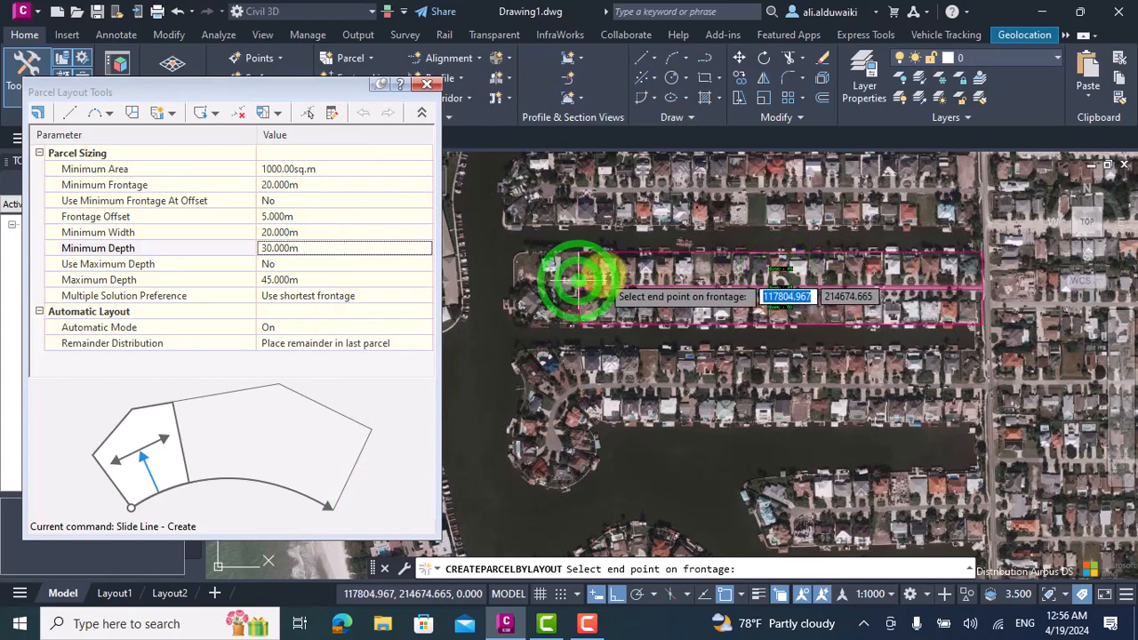
scroll(812, 263, up, 2)
scroll(971, 292, down, 2)
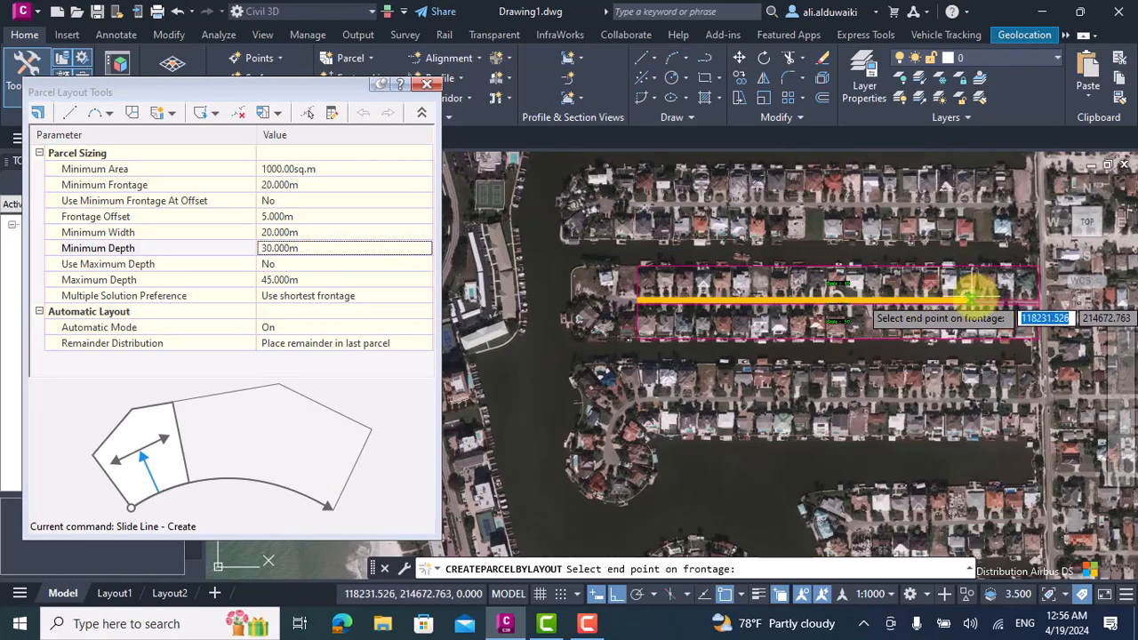
scroll(978, 298, up, 2)
click(1023, 296)
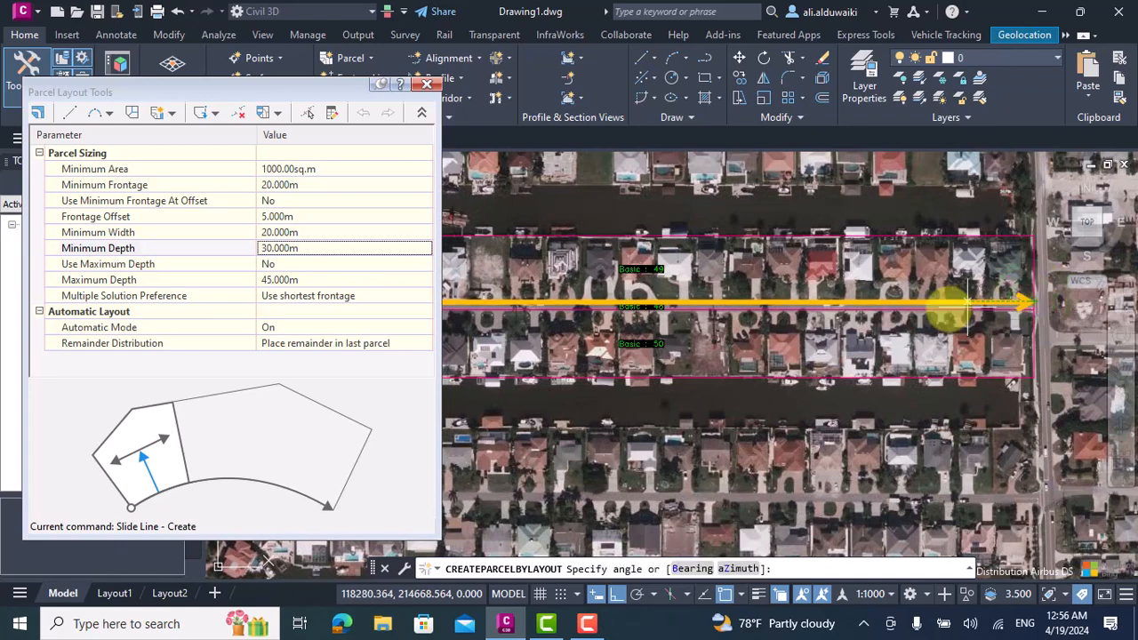
Set the lot line angle from a point south of the frontage and accept the automatic lot layout for the northern row.
scroll(951, 307, down, 2)
scroll(700, 267, up, 1)
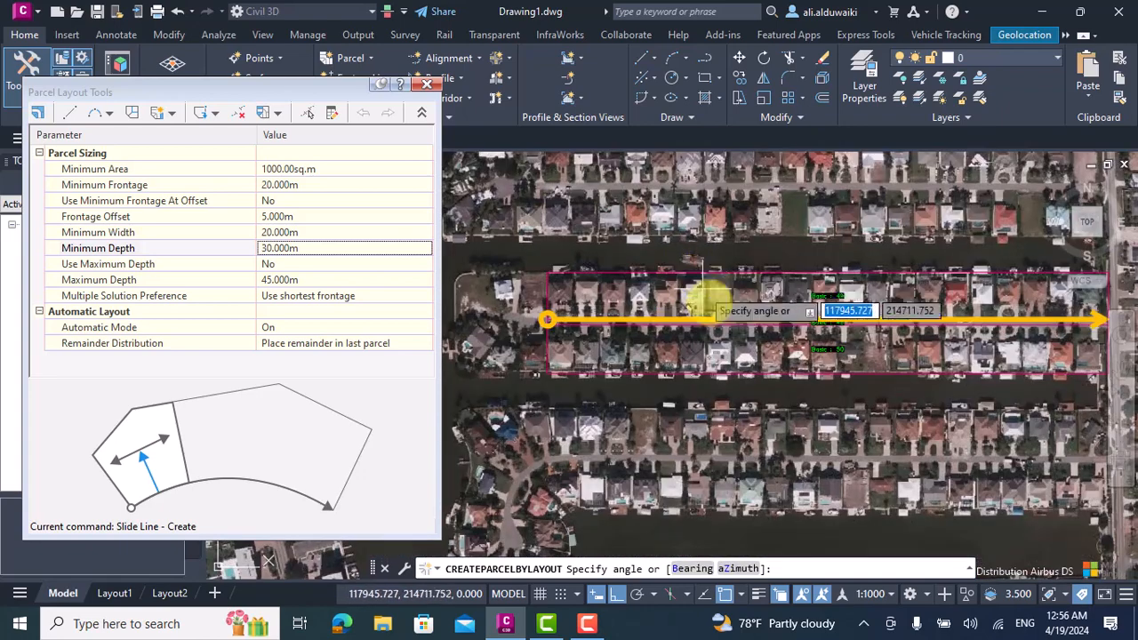
click(738, 356)
scroll(725, 356, down, 1)
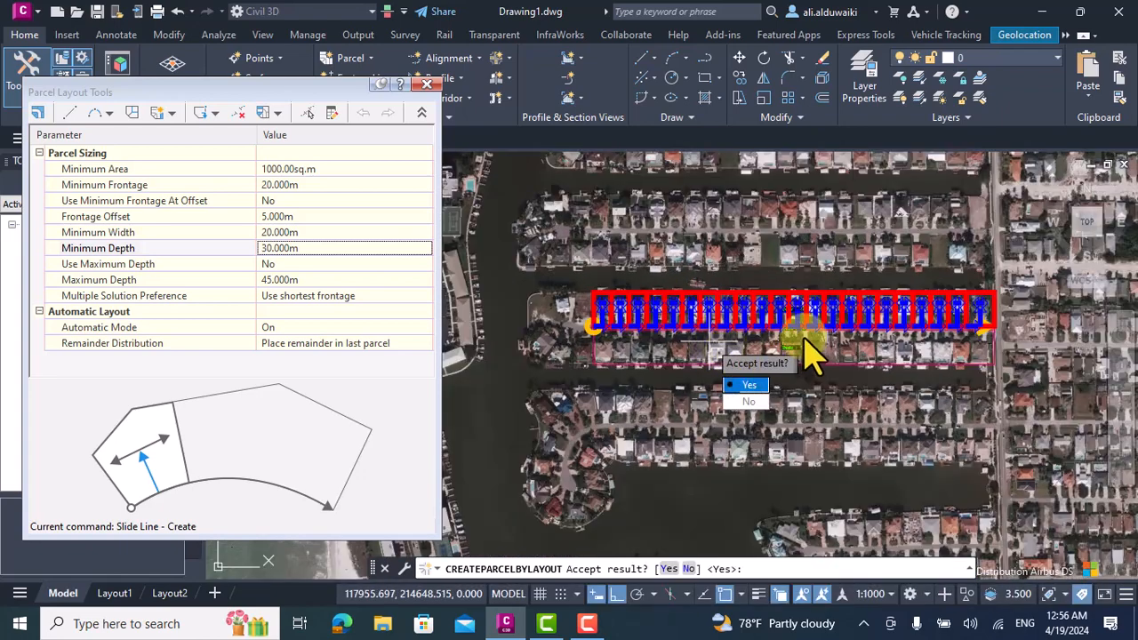
scroll(560, 307, up, 3)
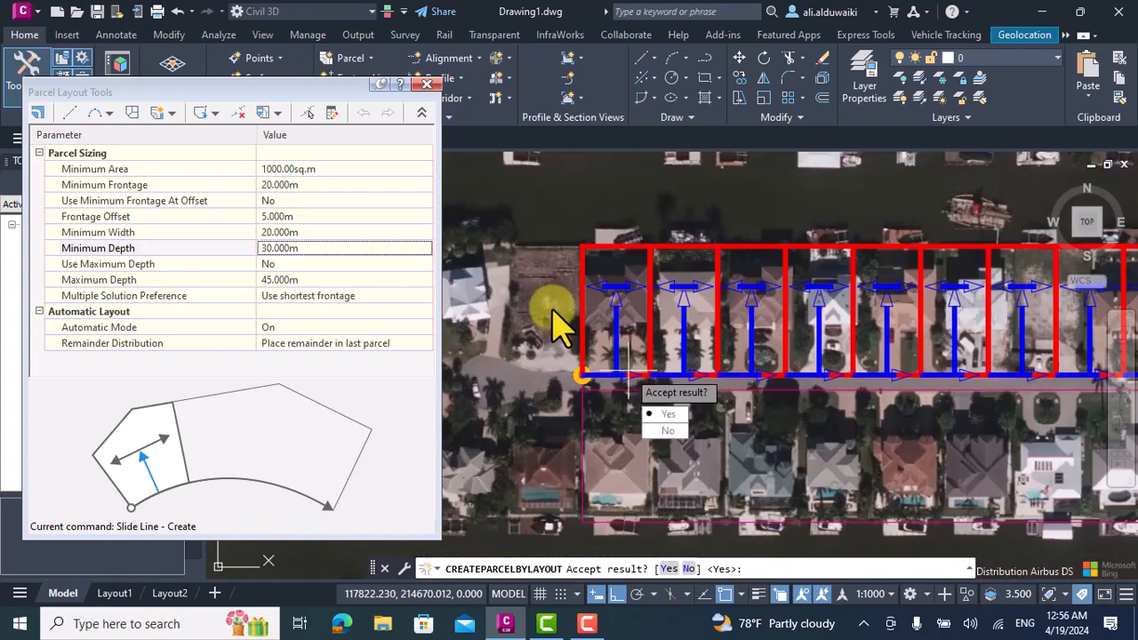
scroll(555, 327, down, 2)
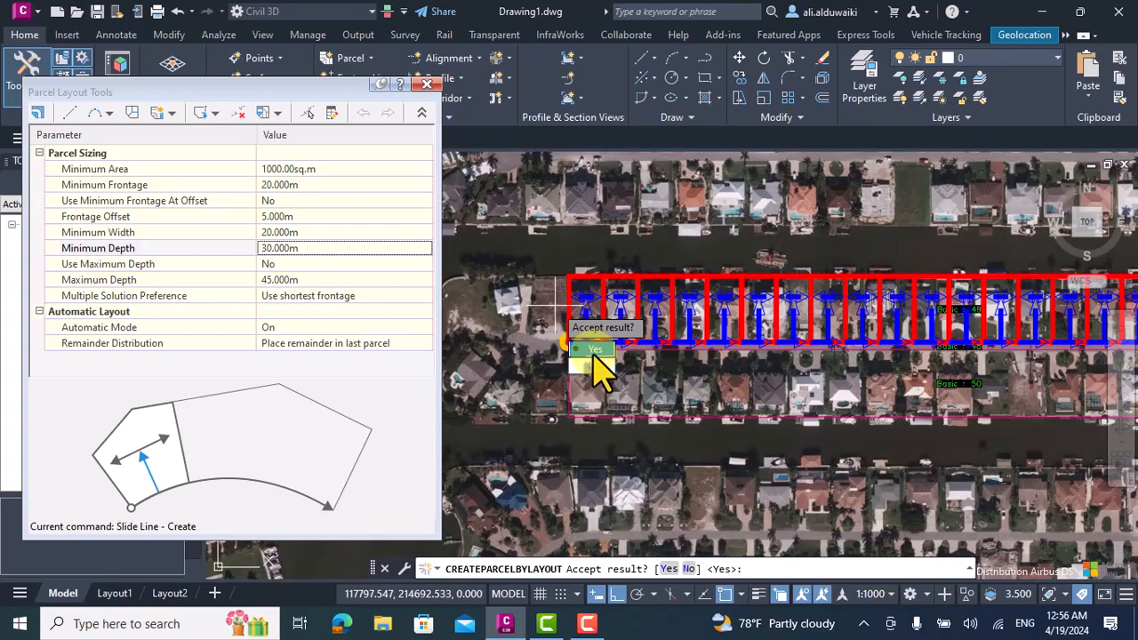
click(594, 349)
Turn off the automatic mode of the parcel layout.
scroll(737, 351, down, 1)
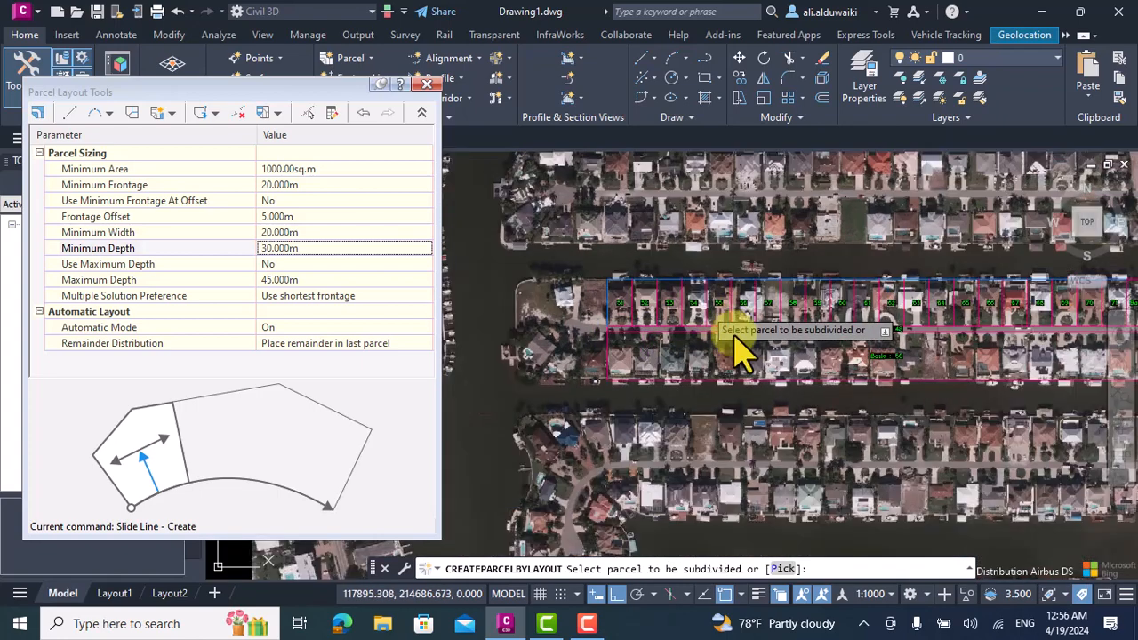
scroll(800, 358, down, 1)
scroll(805, 355, up, 2)
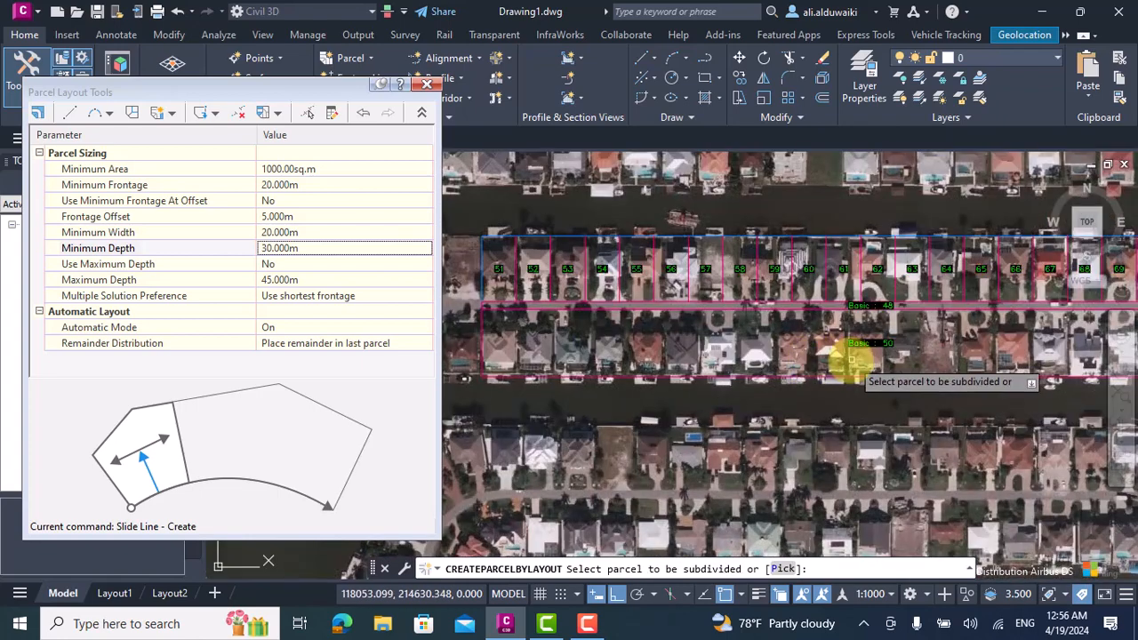
click(342, 328)
click(342, 329)
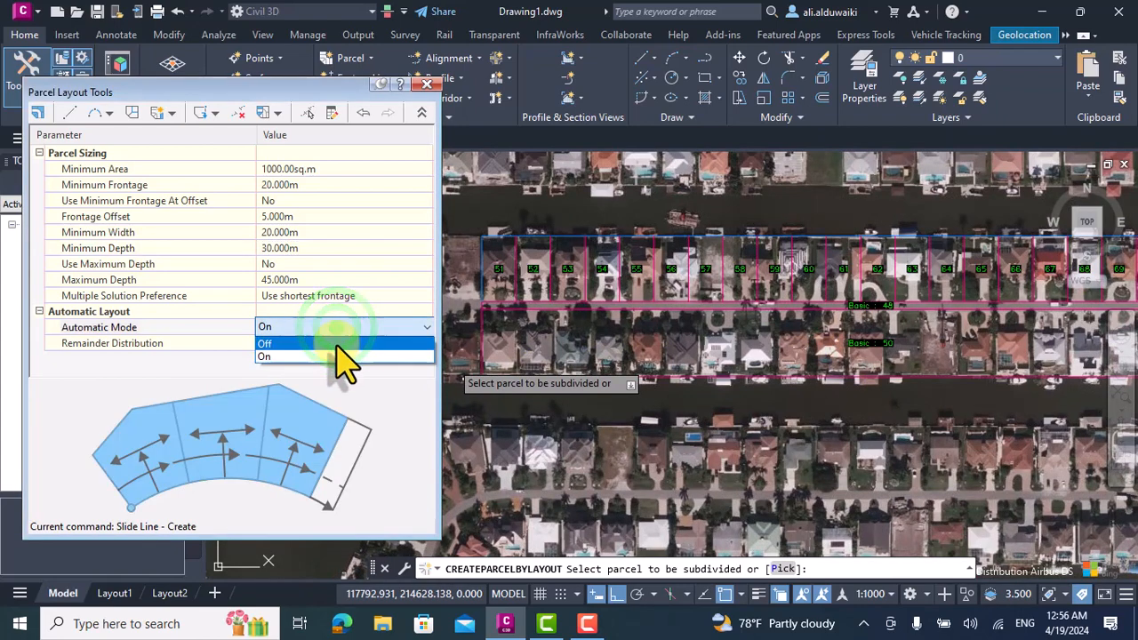
click(342, 353)
Choose the southern house-row parcel for subdivision and define its frontage along the street from west to east.
click(860, 336)
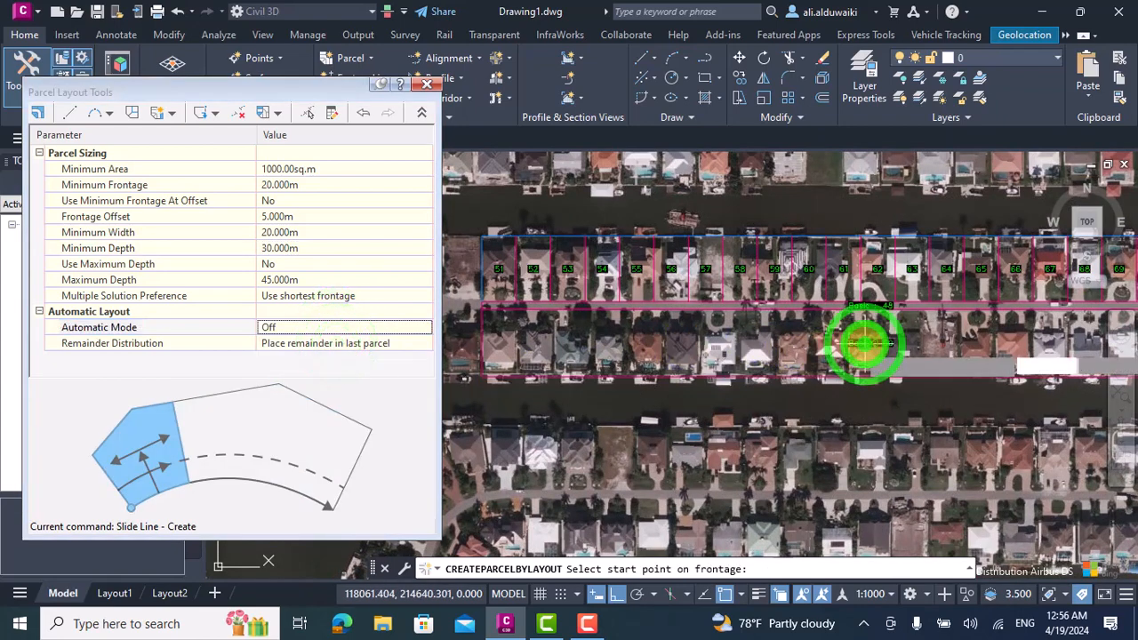
scroll(779, 336, down, 1)
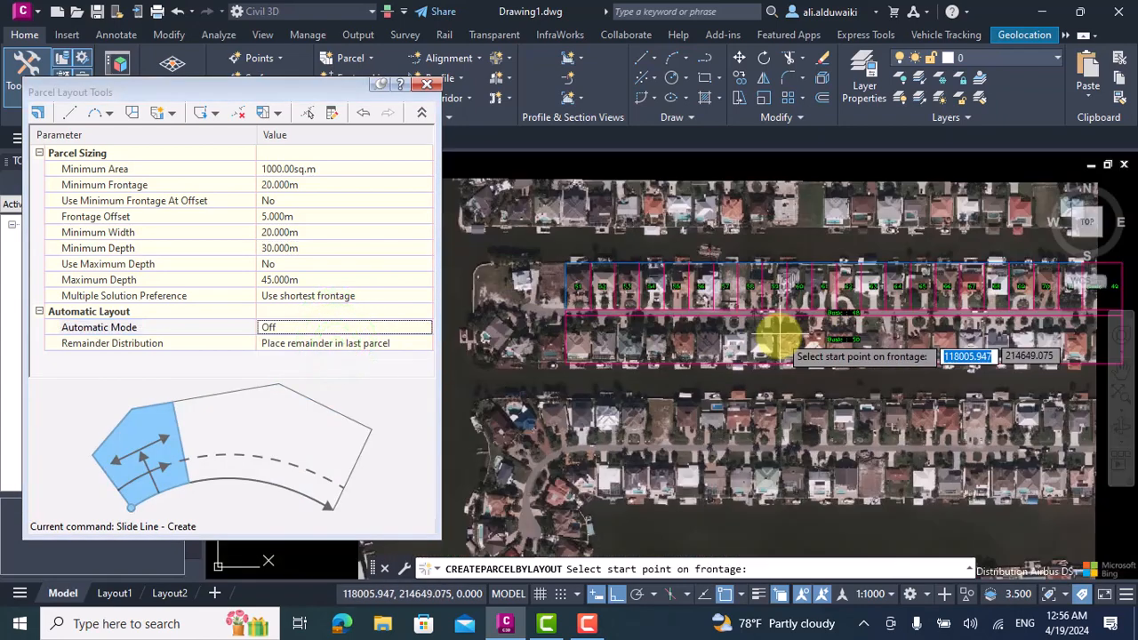
click(569, 314)
scroll(817, 323, down, 1)
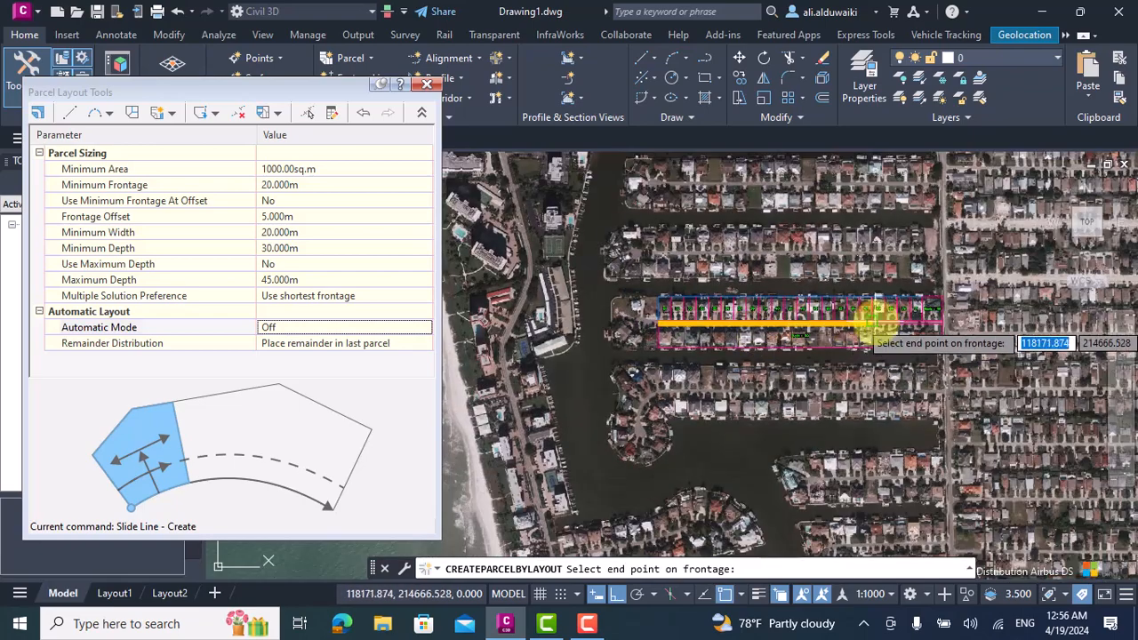
scroll(916, 324, up, 1)
click(949, 326)
scroll(945, 329, down, 1)
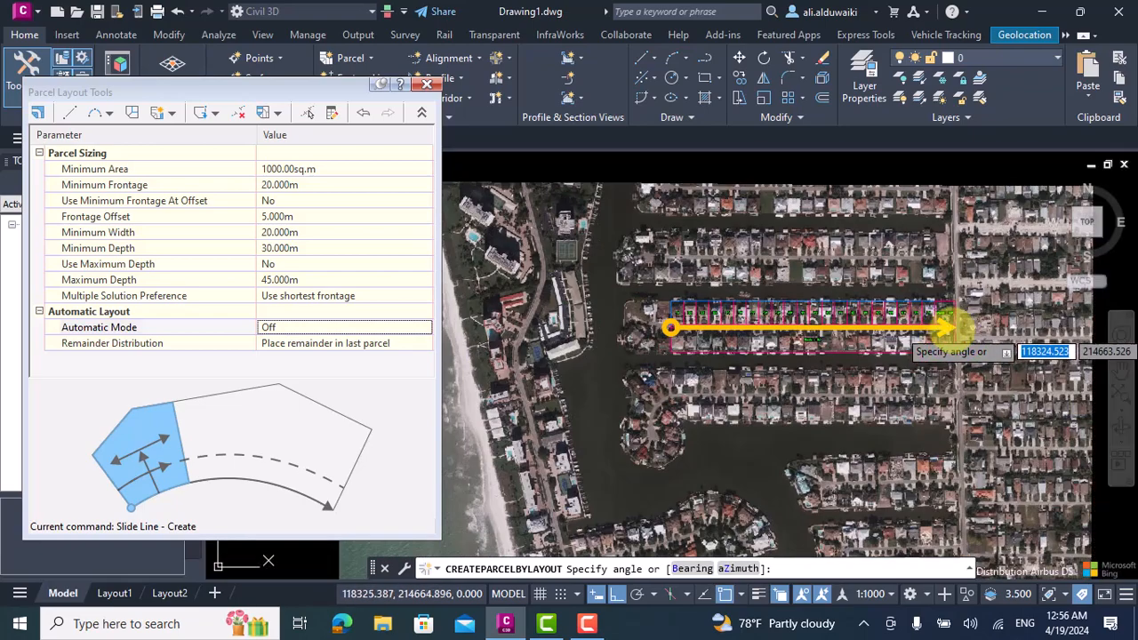
Create the southern row's lots one by one along the frontage using the default lot line angle, and exit the parcel layout.
key(Return)
scroll(678, 340, up, 3)
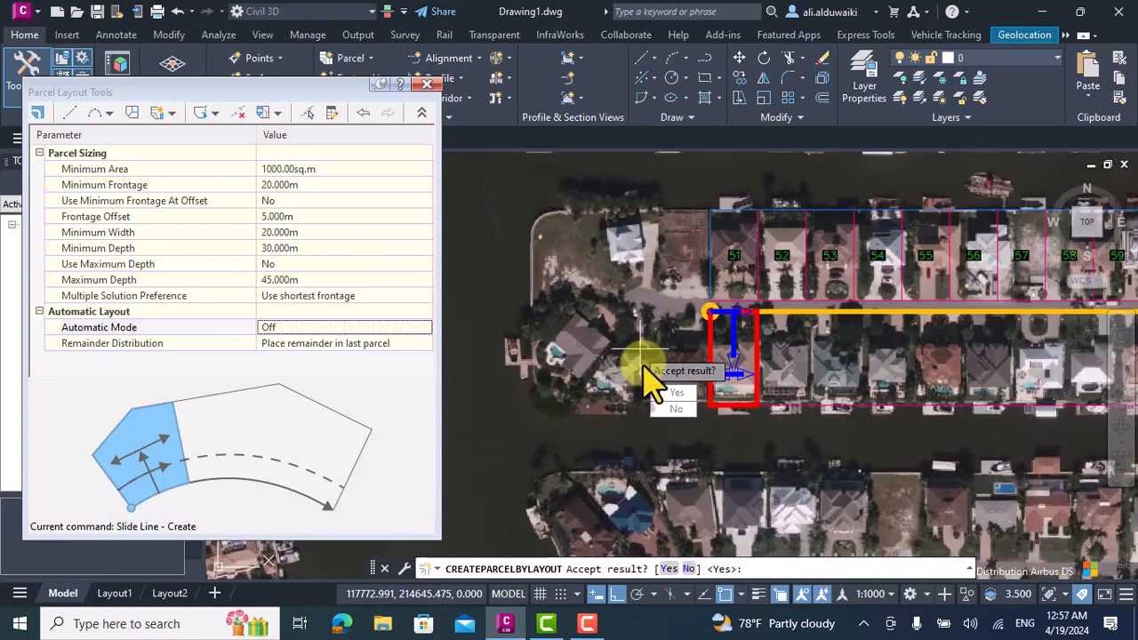
key(Return)
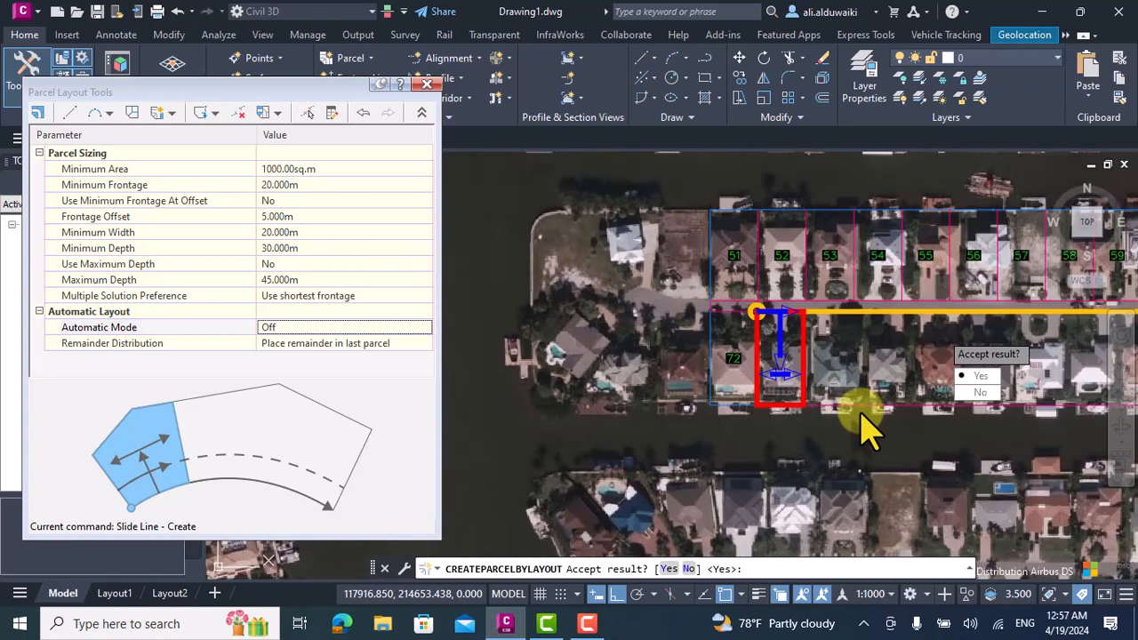
key(Return)
scroll(719, 330, down, 2)
key(Return)
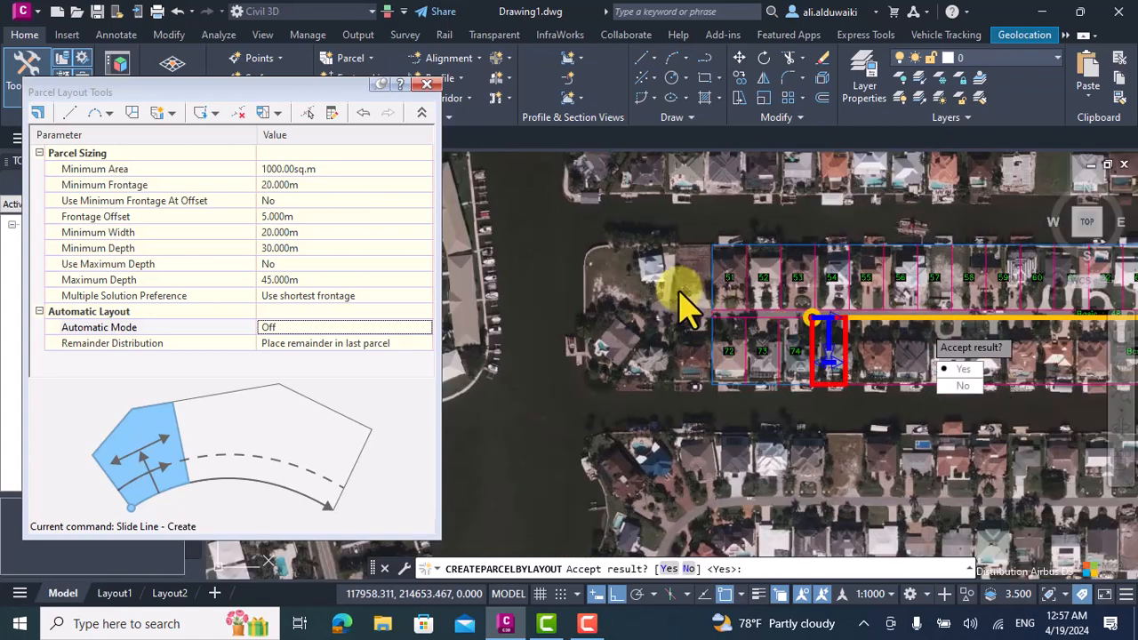
scroll(689, 306, down, 2)
key(Return)
key(Return)
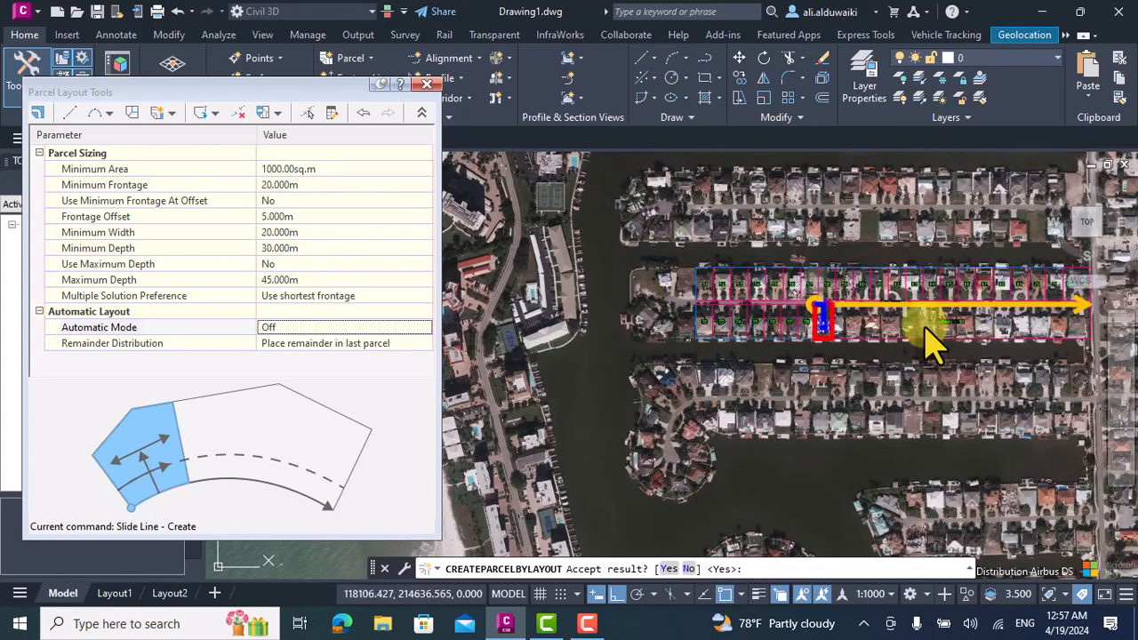
key(Return)
key(Return)
key(Return)
key(Return)
key(Return)
key(Return)
key(Return)
key(Return)
key(Return)
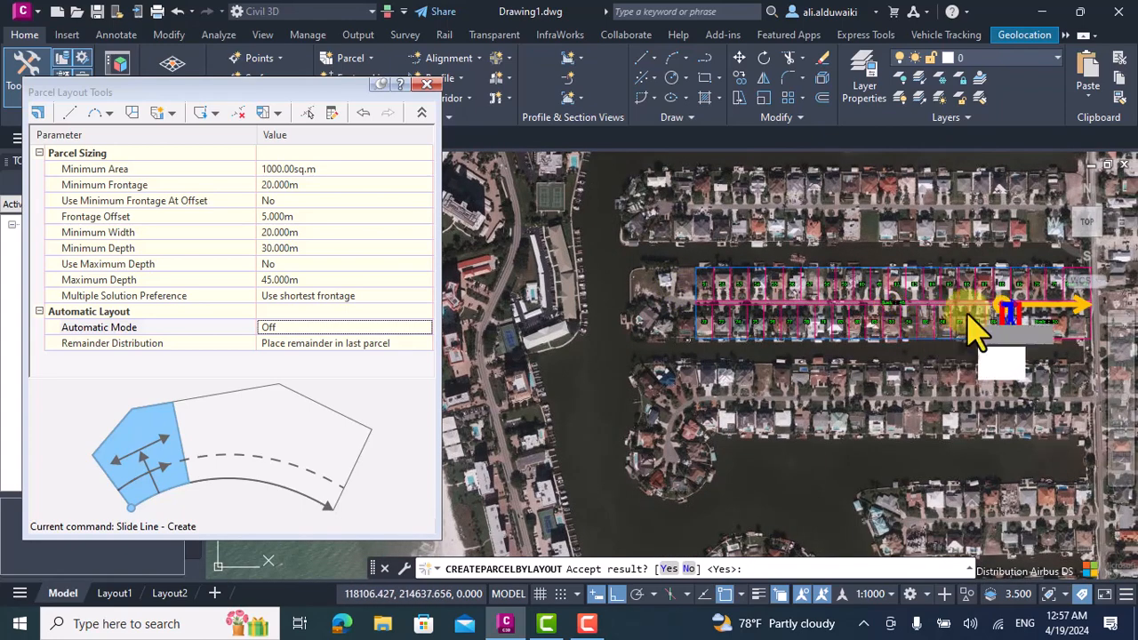
key(Return)
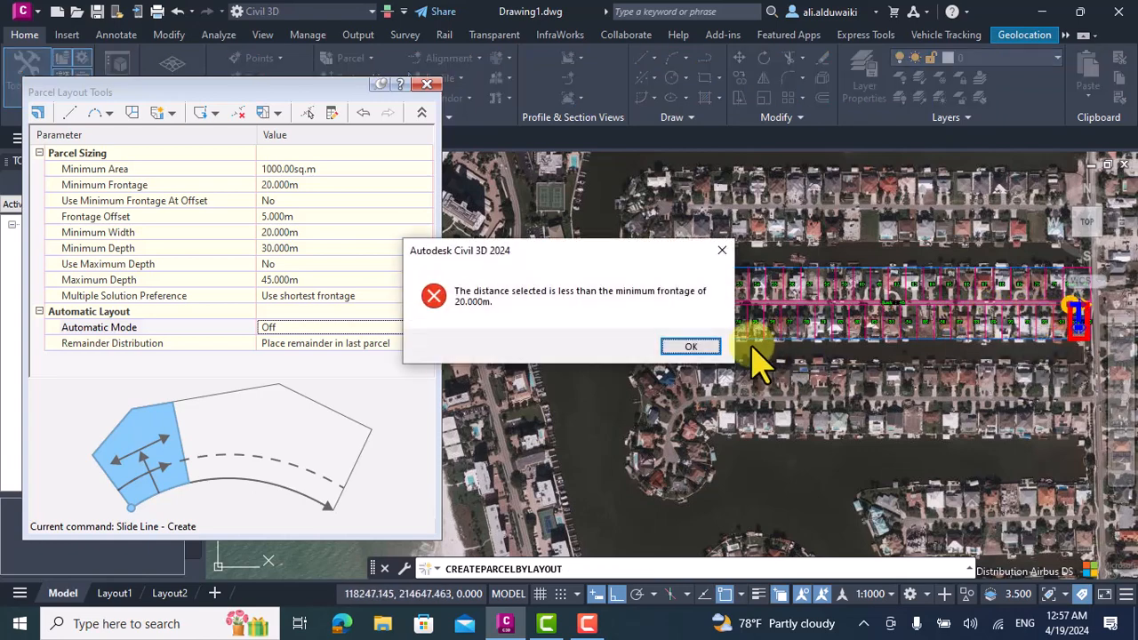
click(712, 347)
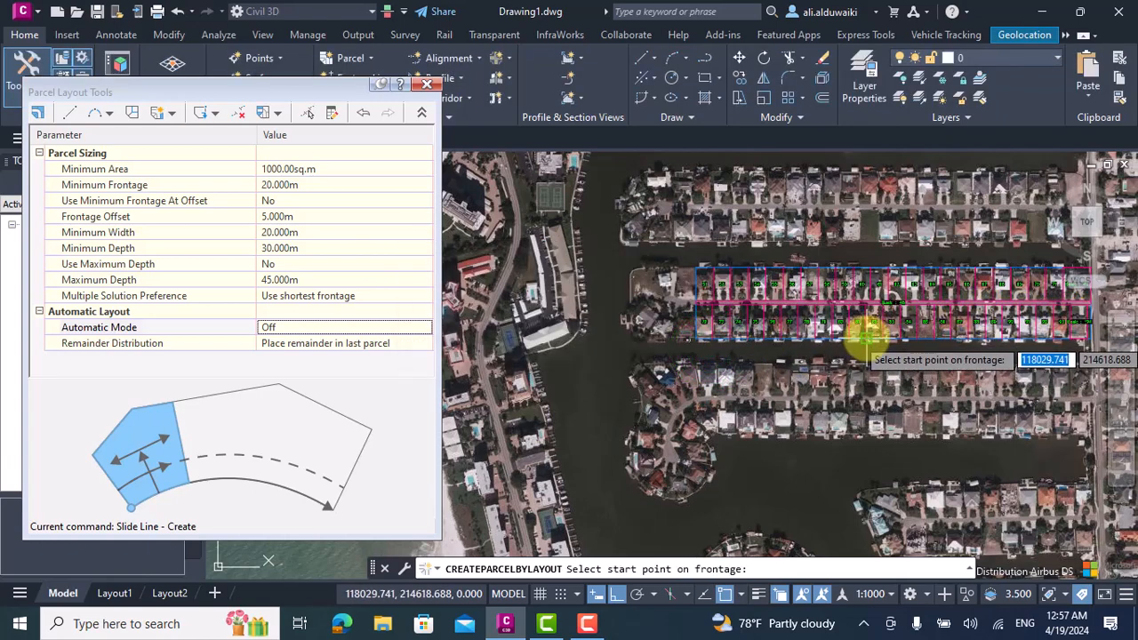
key(Escape)
key(Escape)
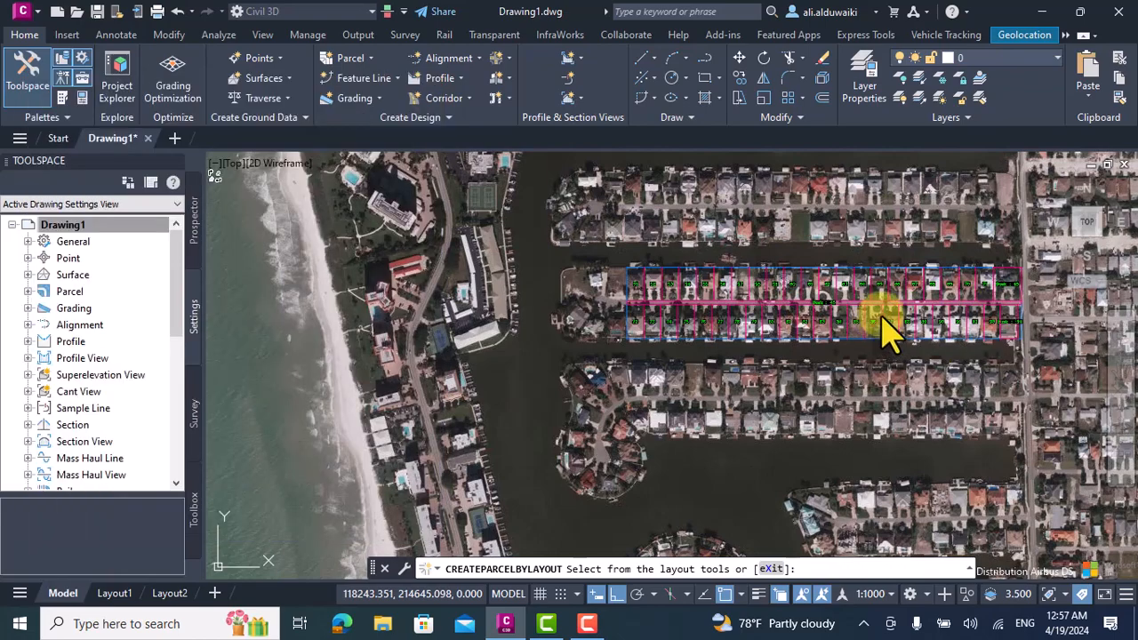
Assign the Road object style to the street parcel between the two lot rows and apply it.
scroll(698, 317, down, 4)
scroll(907, 318, up, 6)
scroll(667, 233, up, 2)
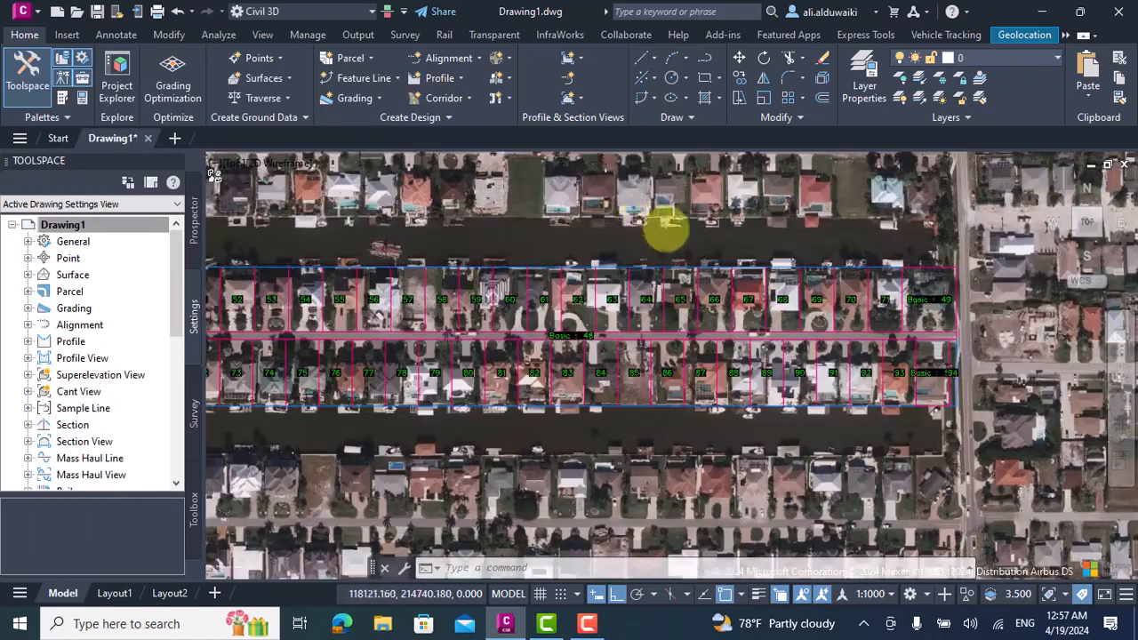
scroll(665, 232, down, 4)
scroll(519, 253, up, 5)
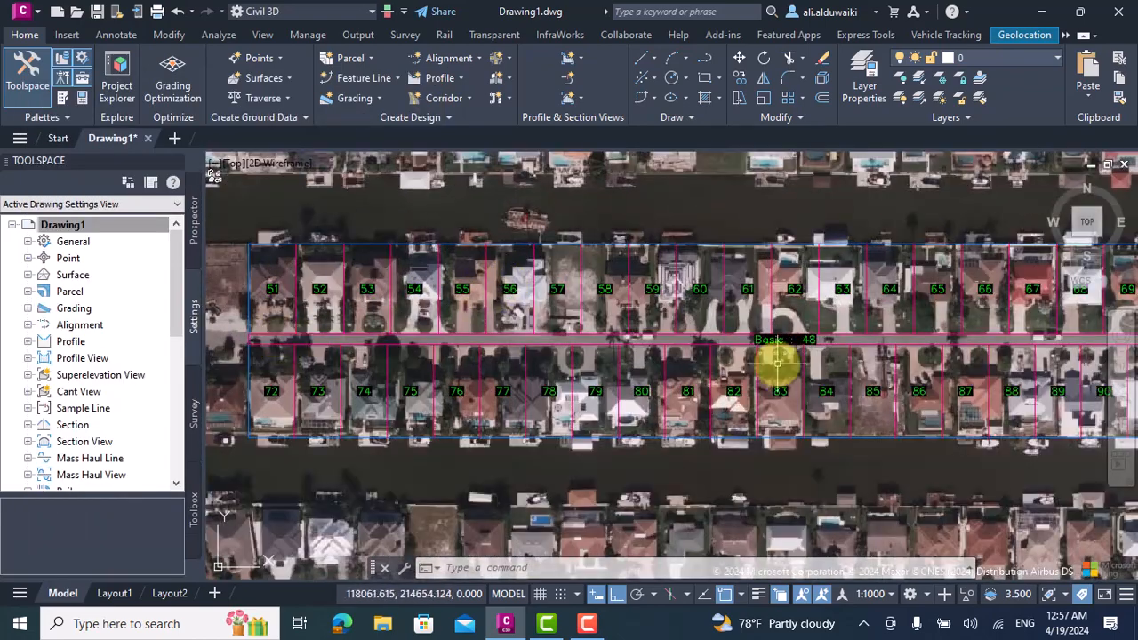
click(785, 342)
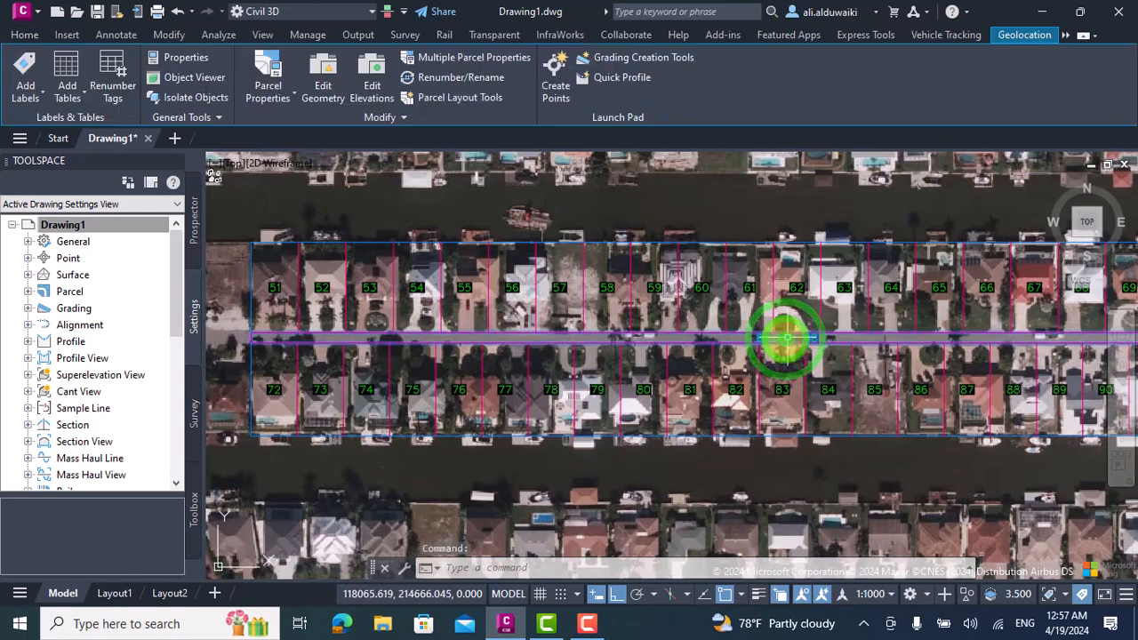
click(266, 55)
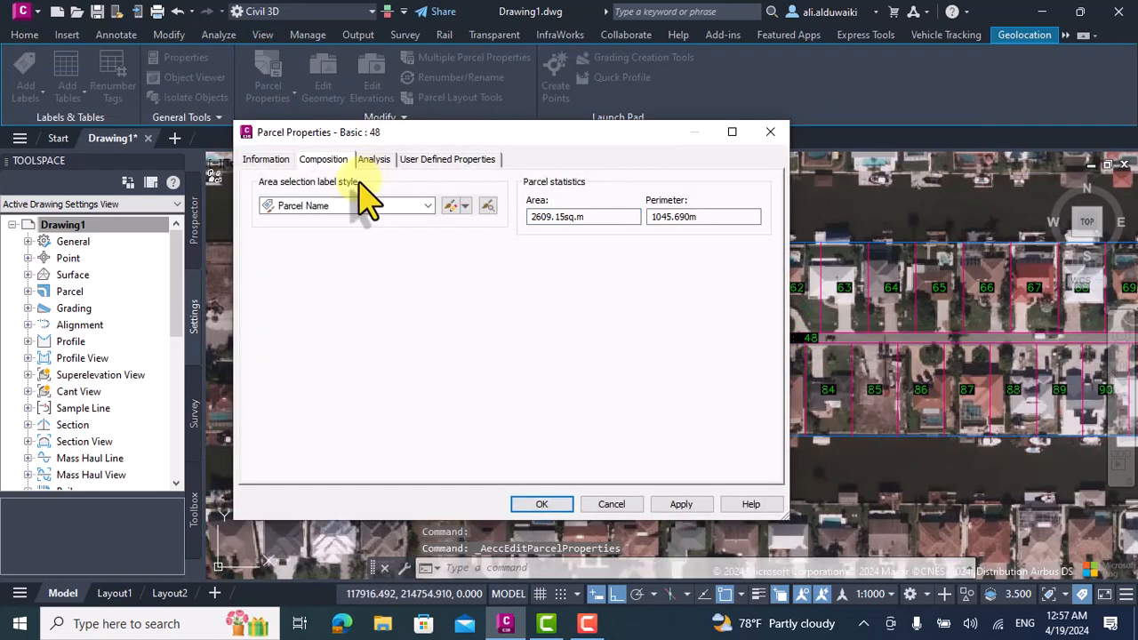
click(256, 160)
click(424, 318)
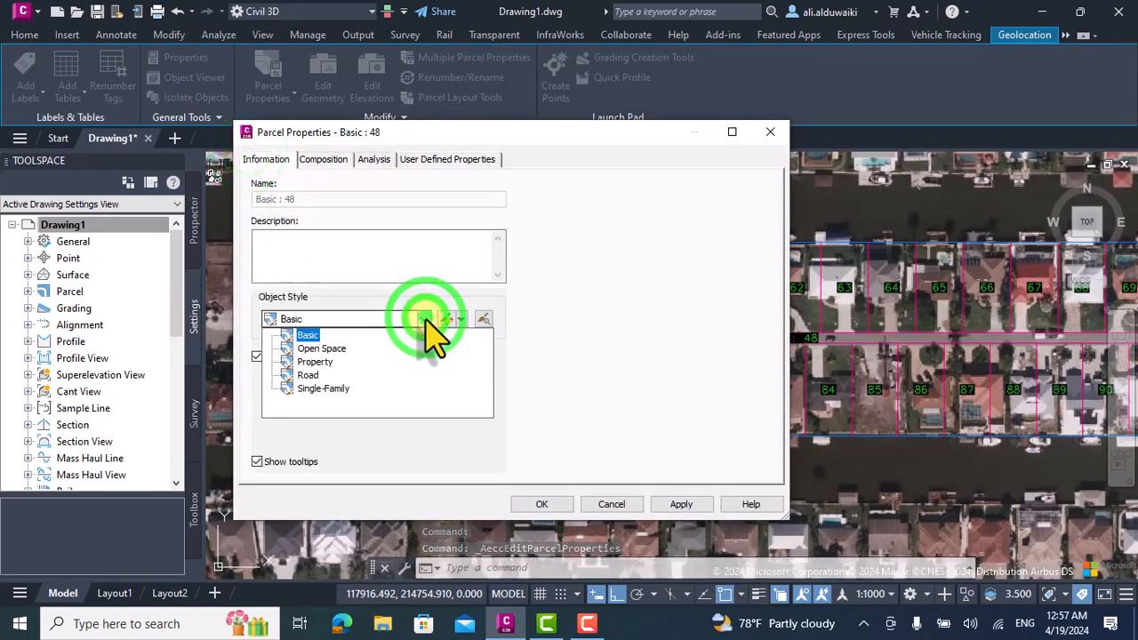
click(308, 374)
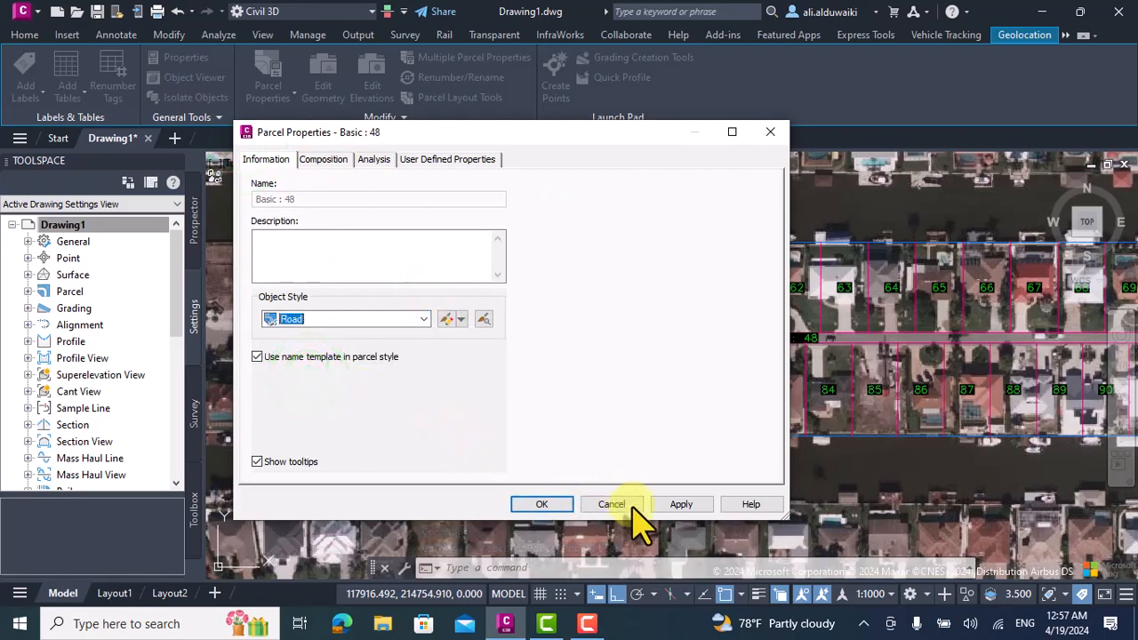
drag(569, 160, 285, 189)
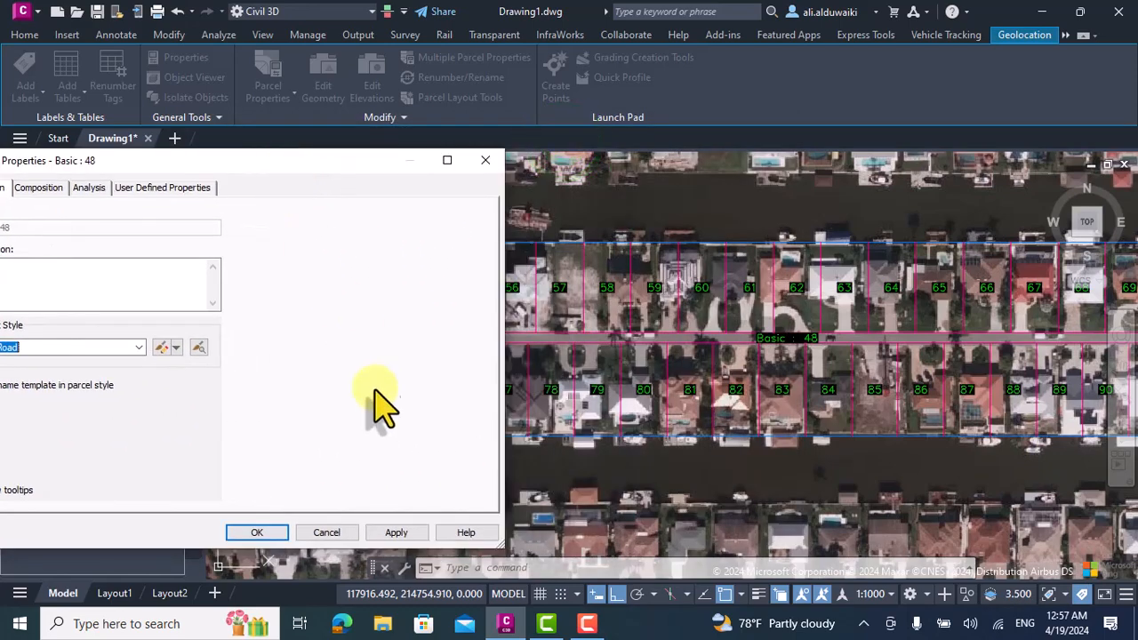
click(397, 532)
Create a copy of the Road parcel style and make its parcel area fill visible in plan view.
drag(139, 155, 309, 185)
click(296, 367)
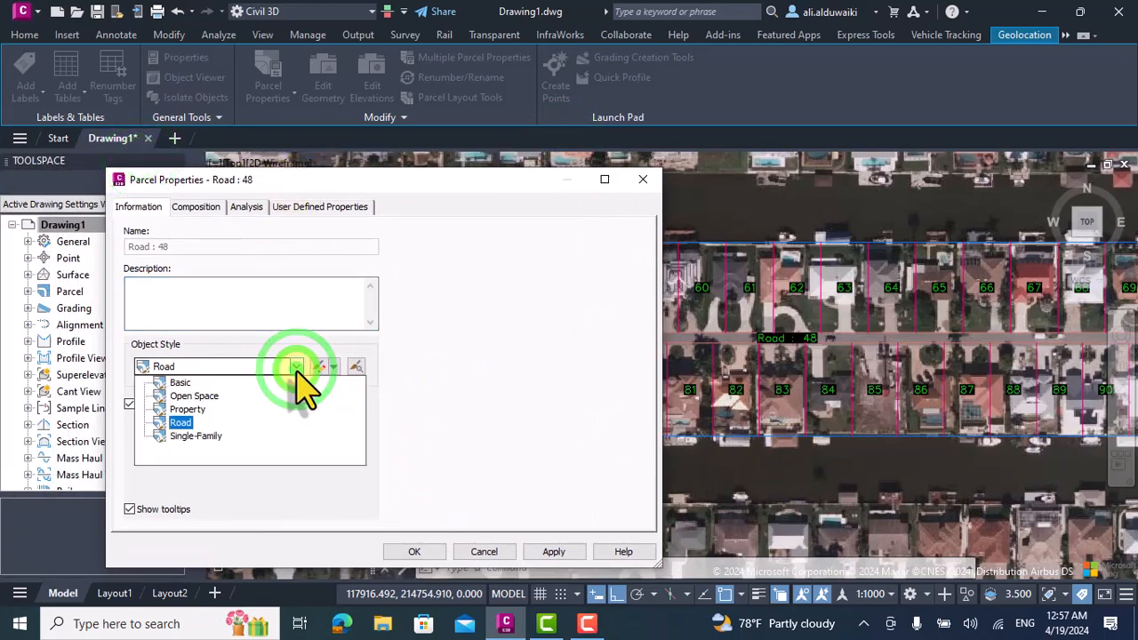
click(297, 367)
click(331, 366)
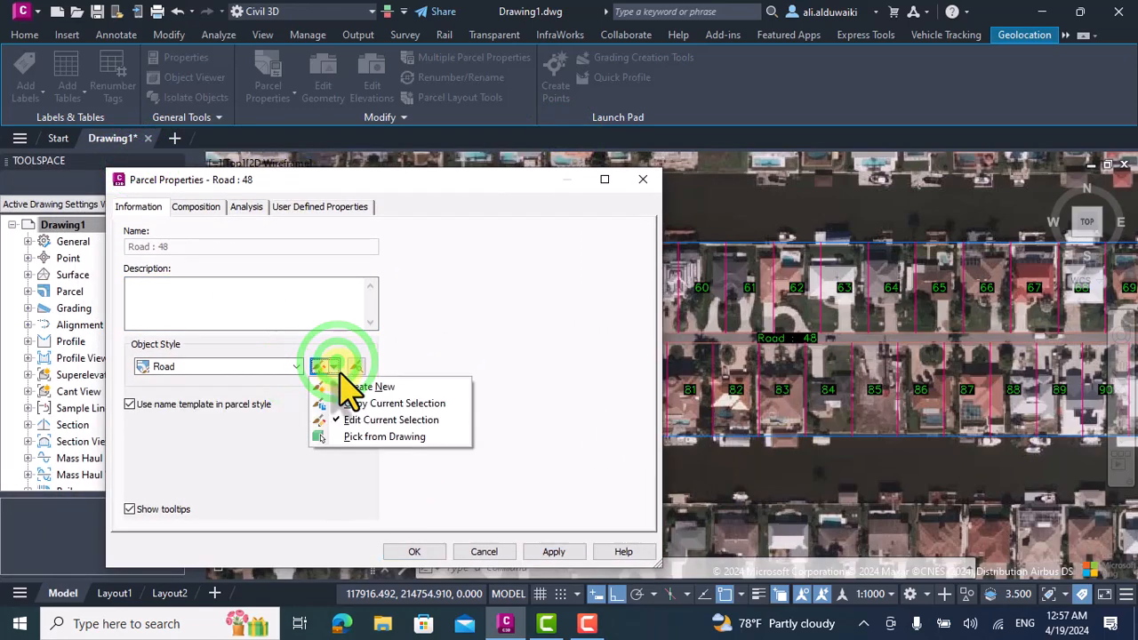
click(366, 404)
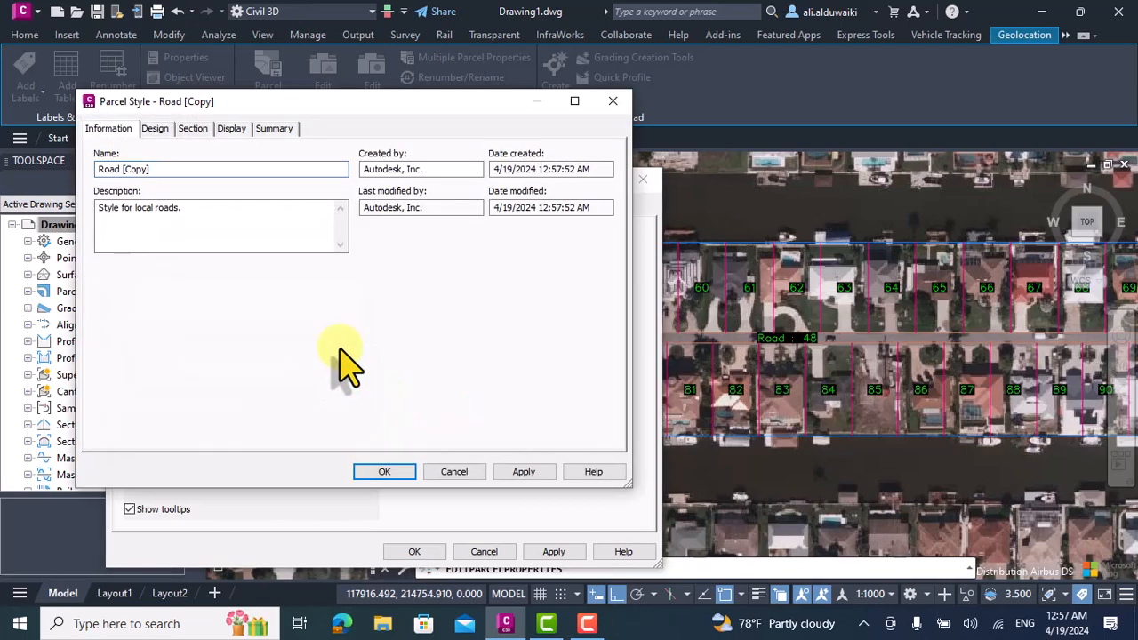
click(151, 130)
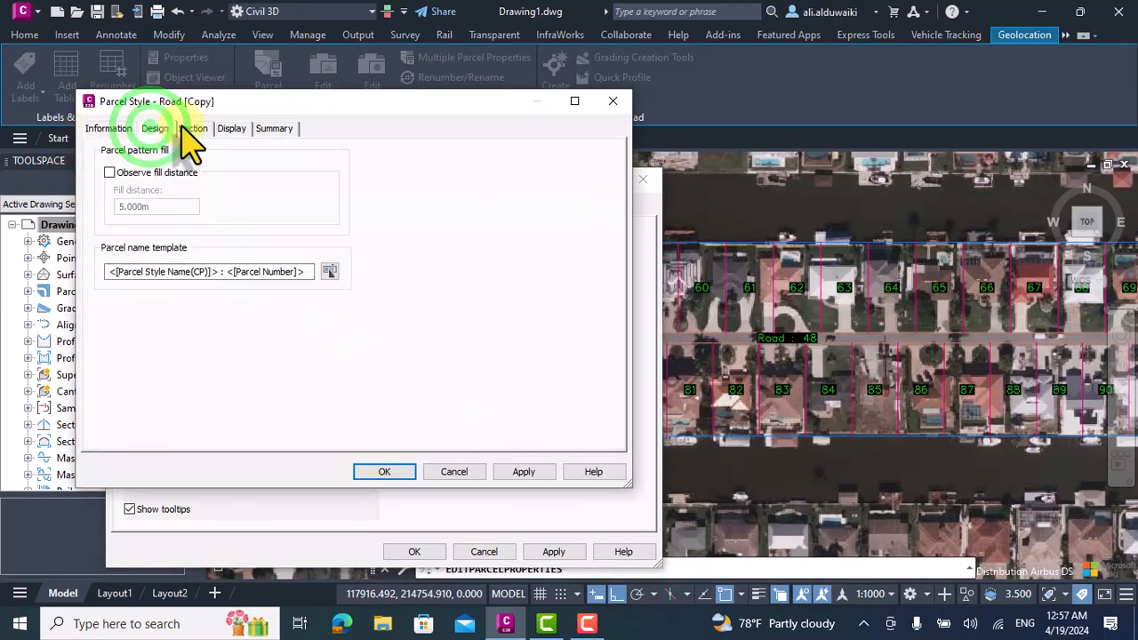
click(187, 127)
click(155, 126)
click(202, 130)
click(229, 128)
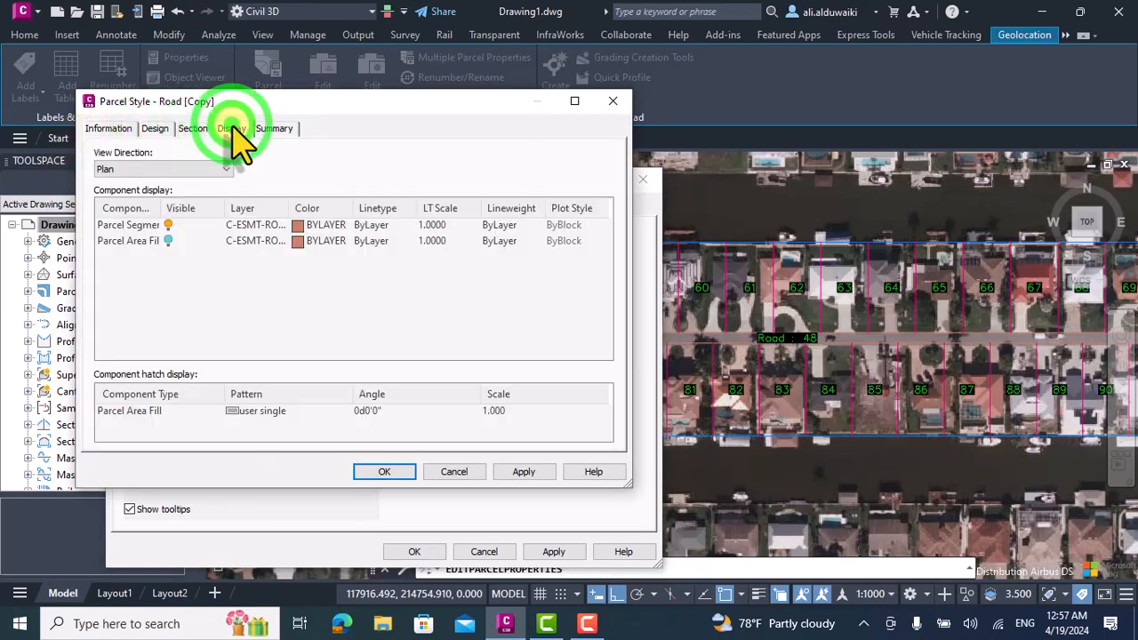
click(168, 241)
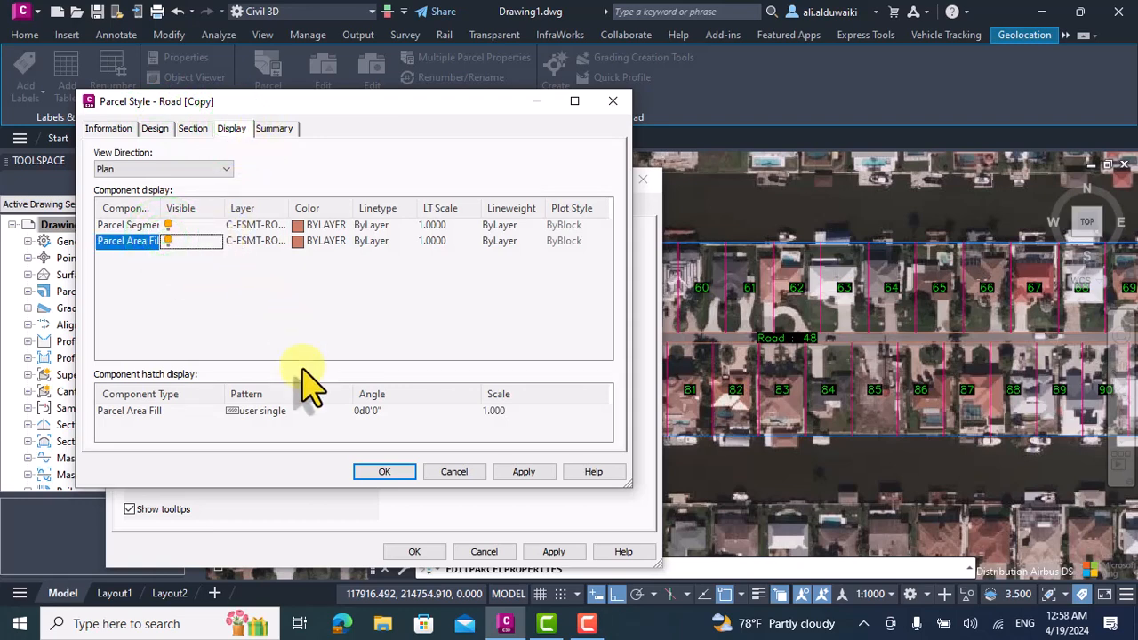
Set the area fill hatch of the copied road style to the predefined CROSS pattern.
click(253, 416)
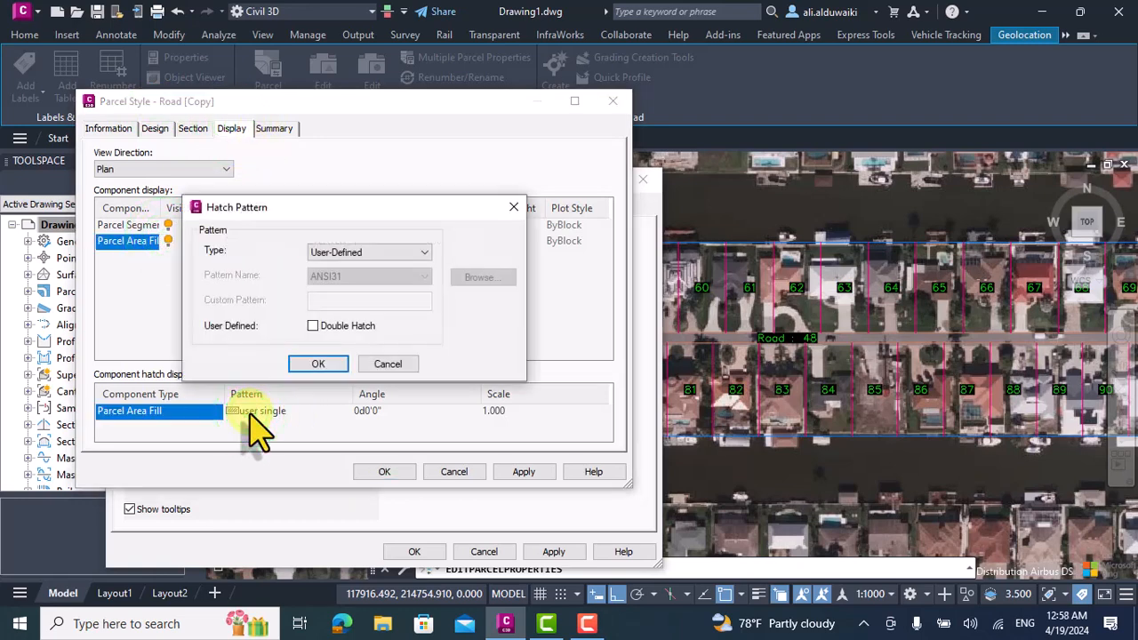
click(383, 253)
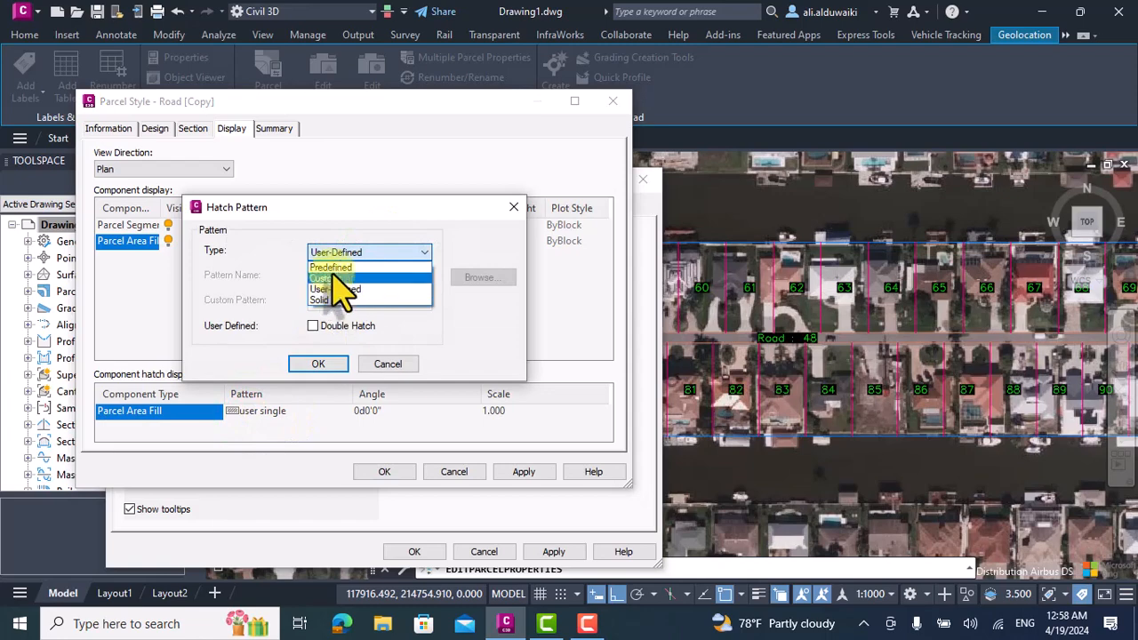
click(333, 266)
click(334, 277)
scroll(373, 342, down, 5)
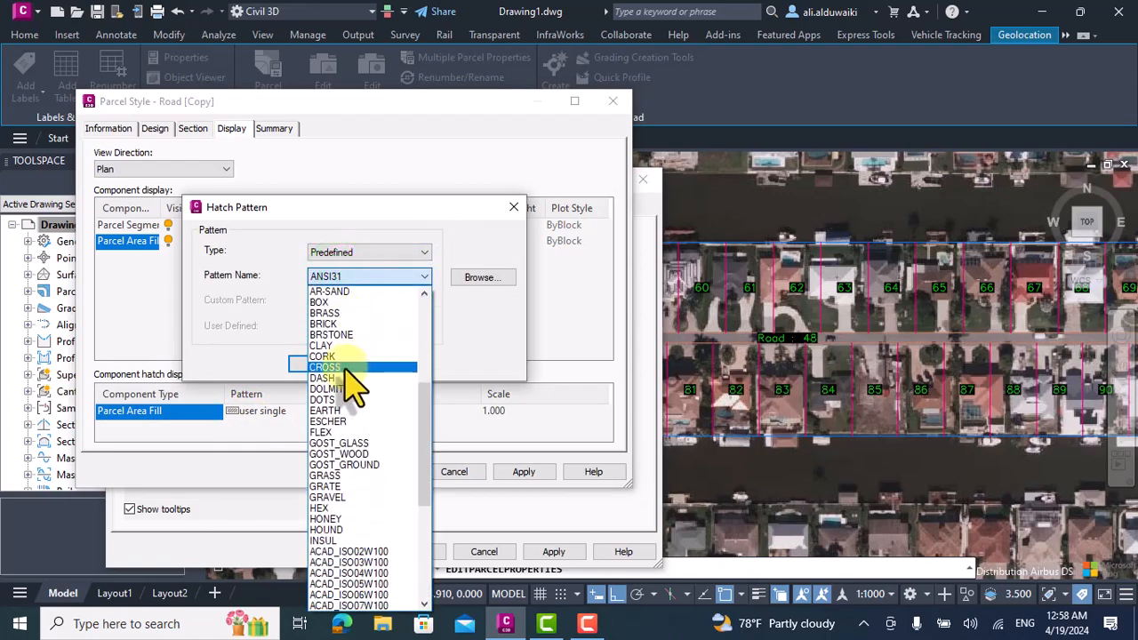
click(346, 368)
click(331, 364)
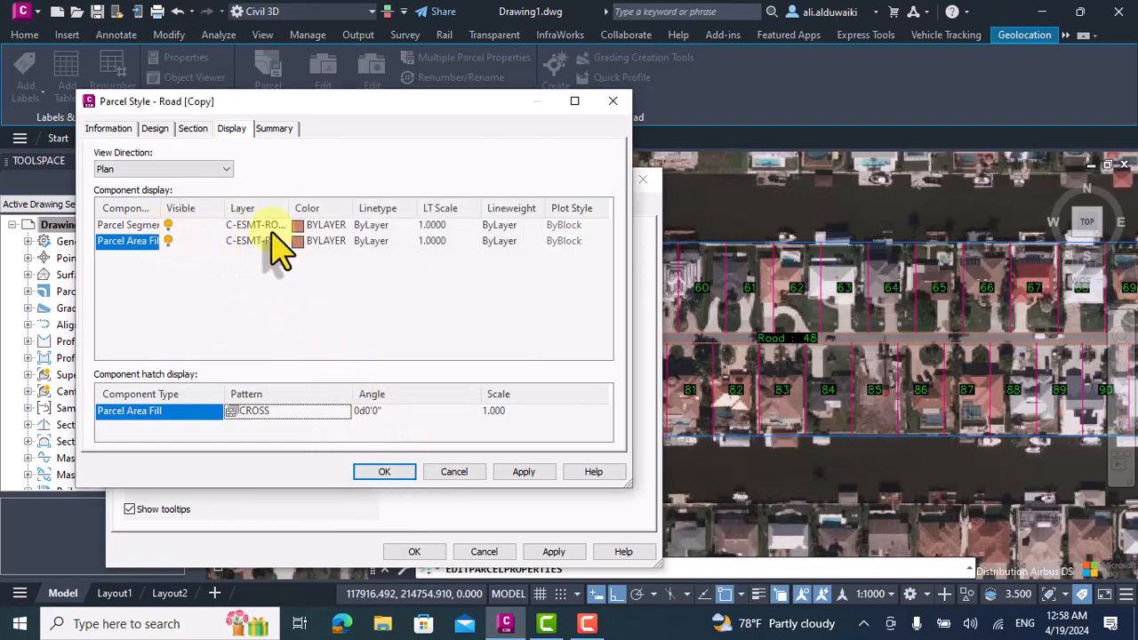
Set the copied style's parcel segments to blue and apply the style to the street parcel.
click(297, 226)
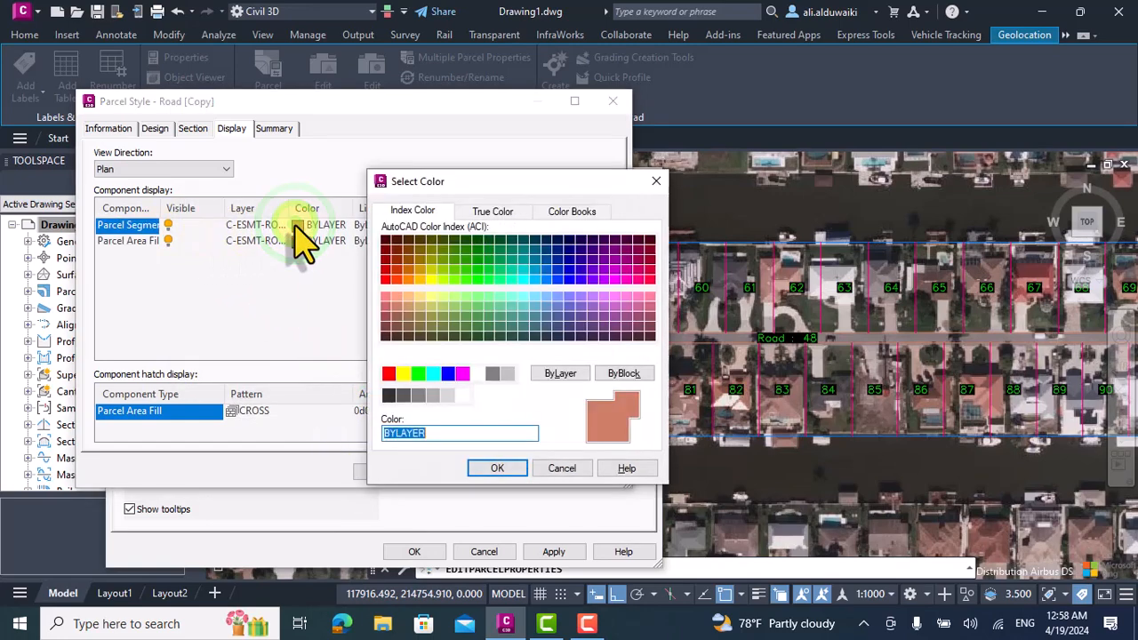
click(447, 373)
click(489, 469)
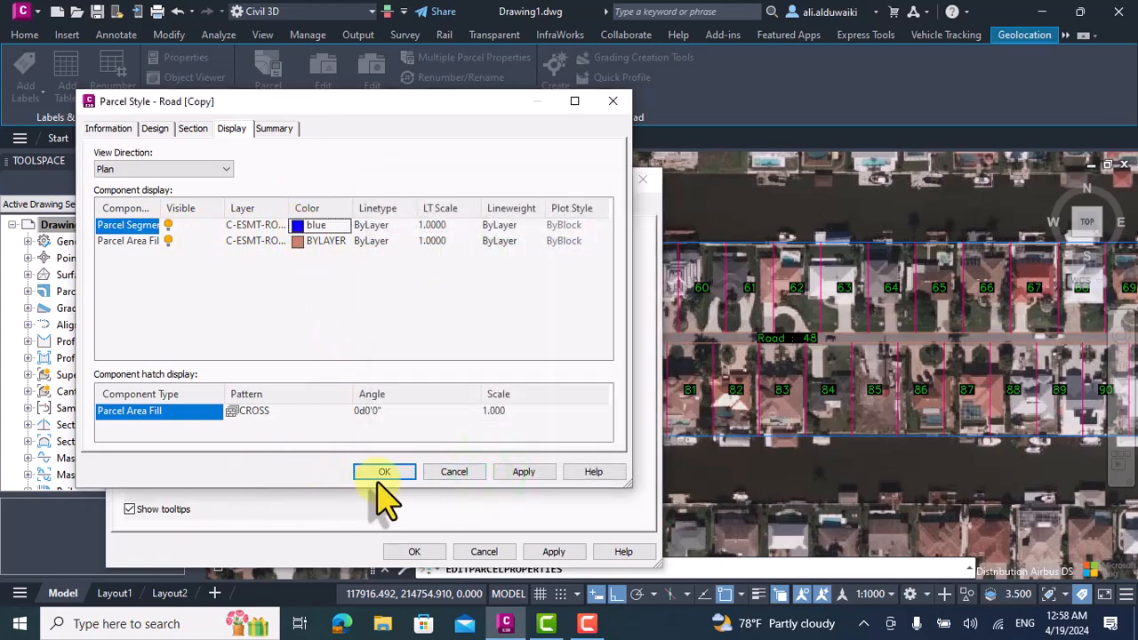
click(233, 410)
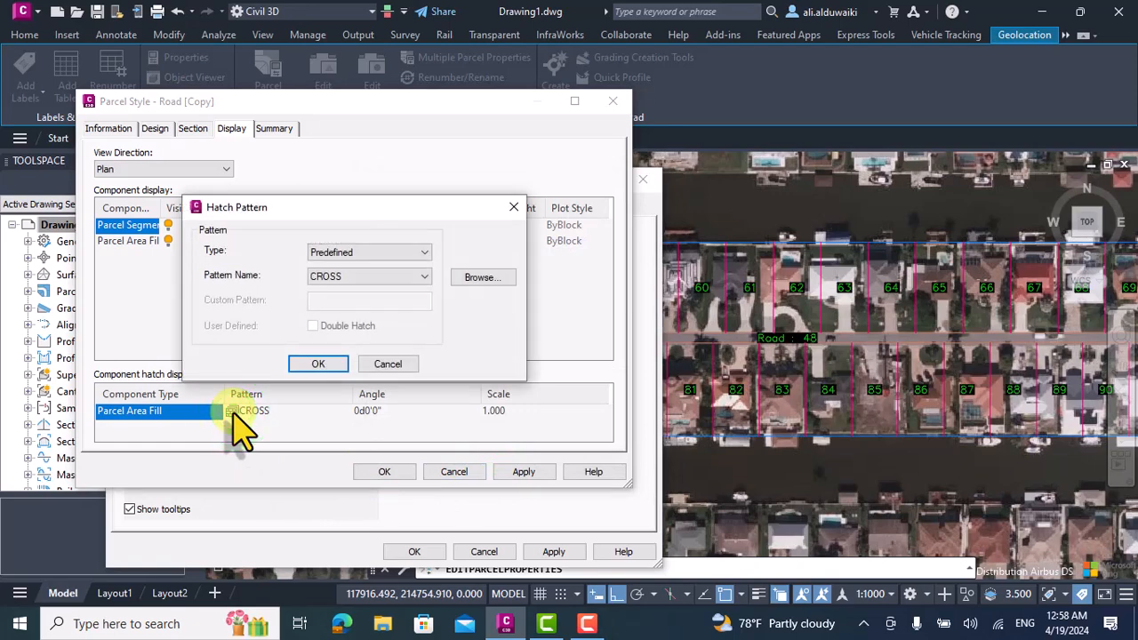
click(328, 364)
click(388, 471)
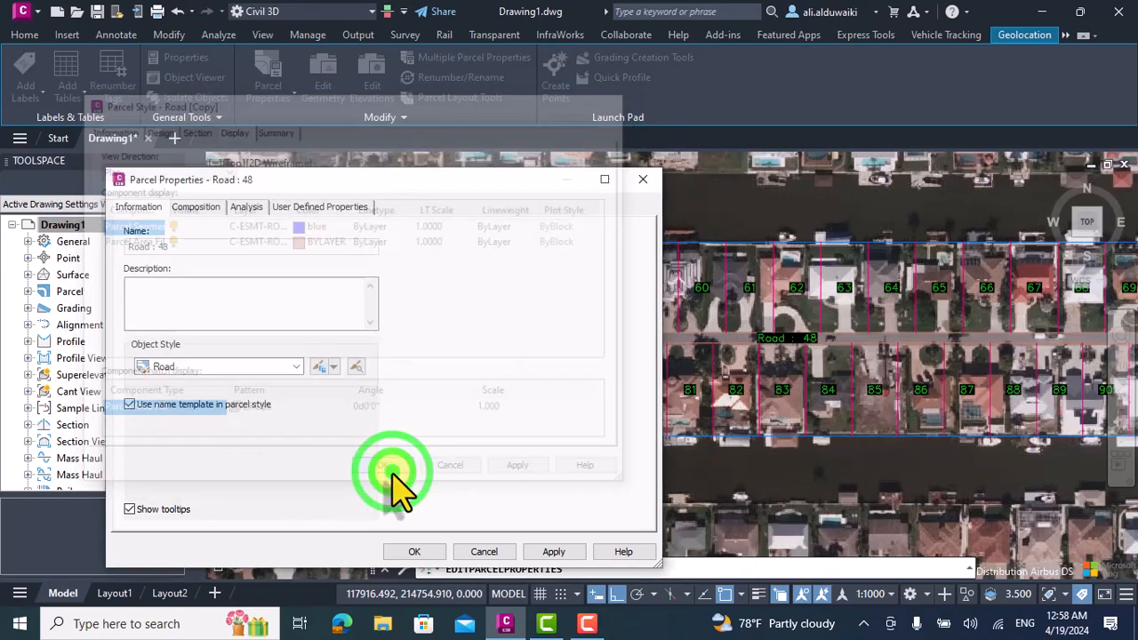
click(551, 552)
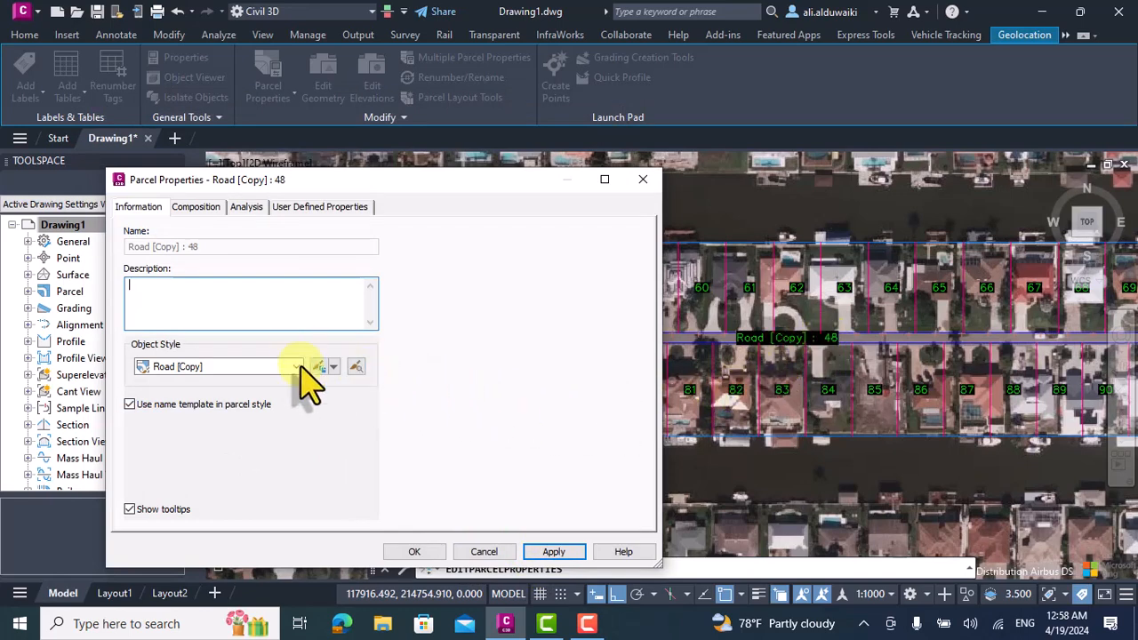
Edit the copied road style to set the area fill hatch scale to 0.1 and apply it to the street parcel.
click(333, 367)
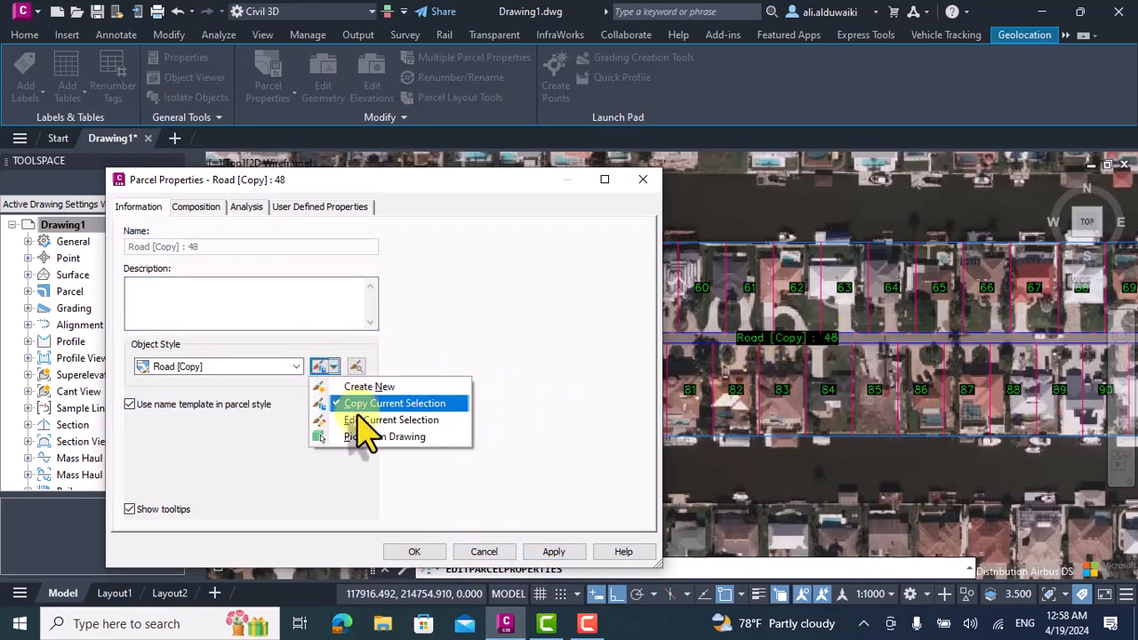
click(357, 418)
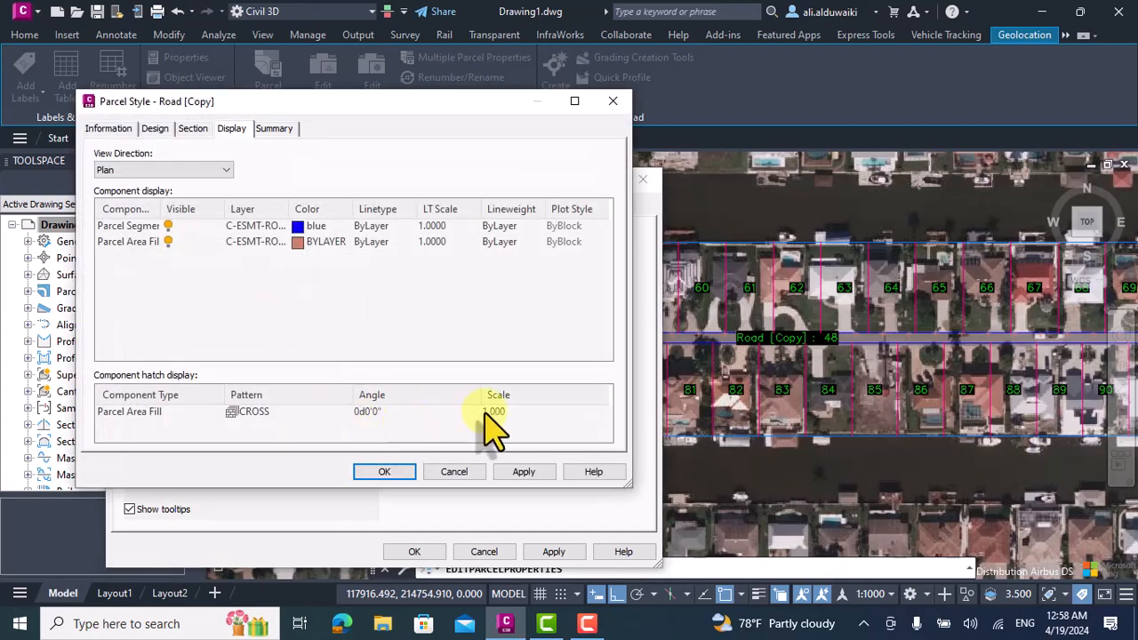
click(489, 412)
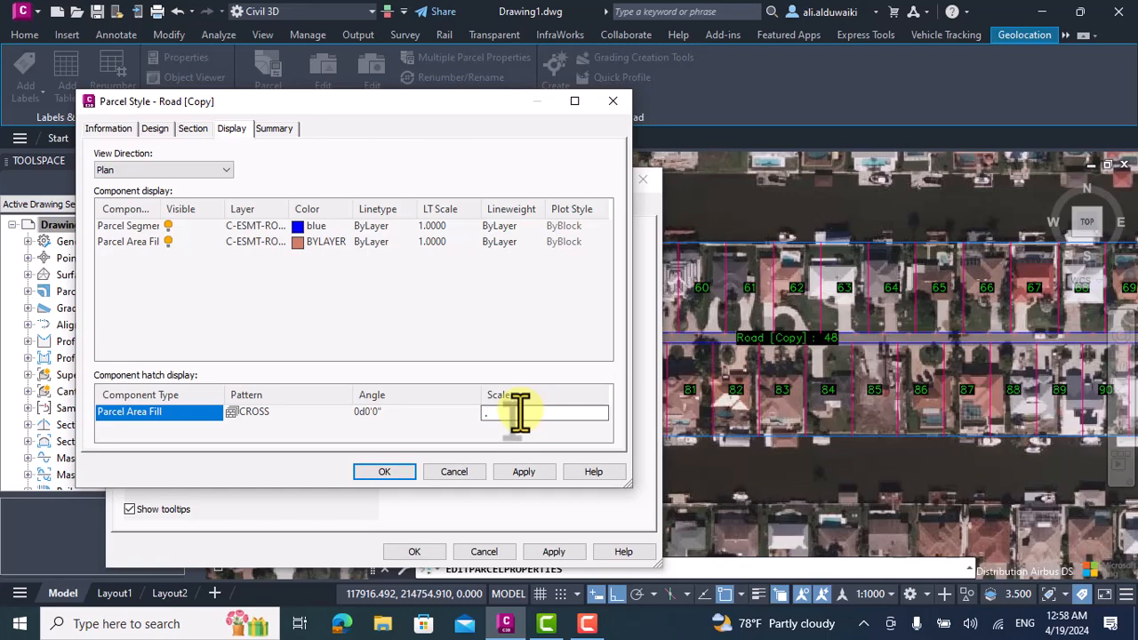
click(521, 472)
click(384, 471)
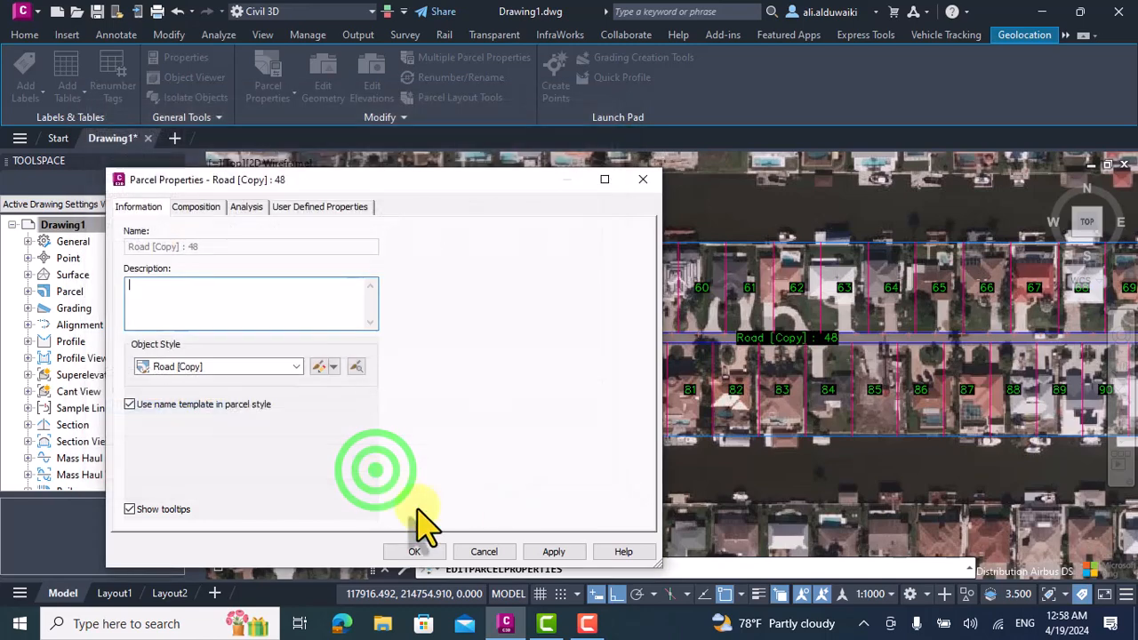
click(549, 551)
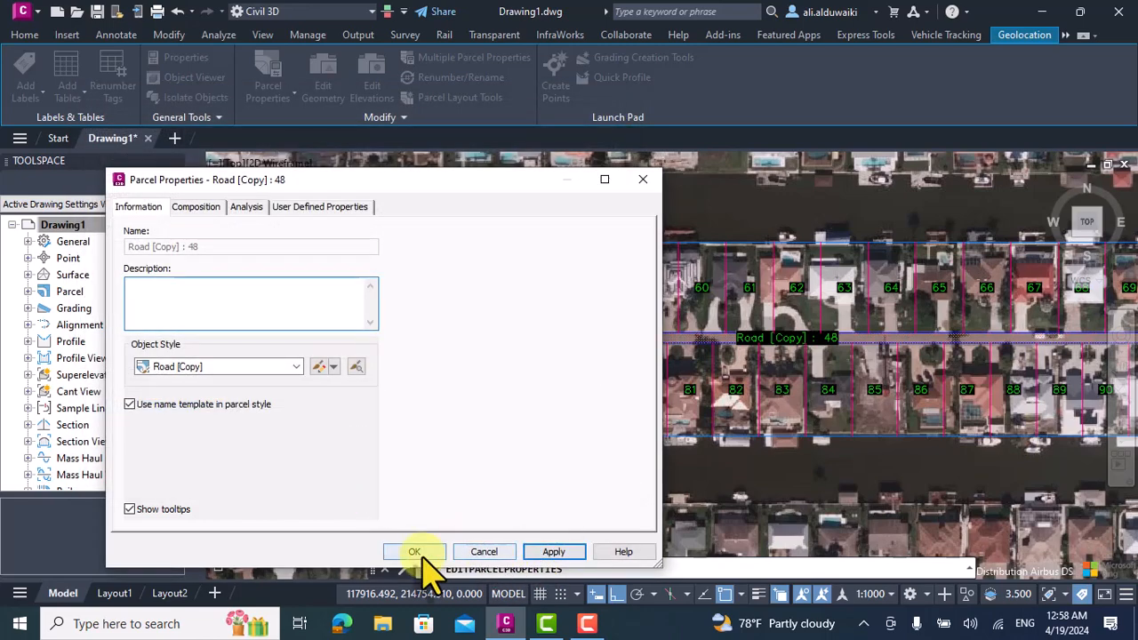
Set the copied road style's area fill to hatch scale 0.3 and cyan, and apply it to the street parcel.
click(318, 367)
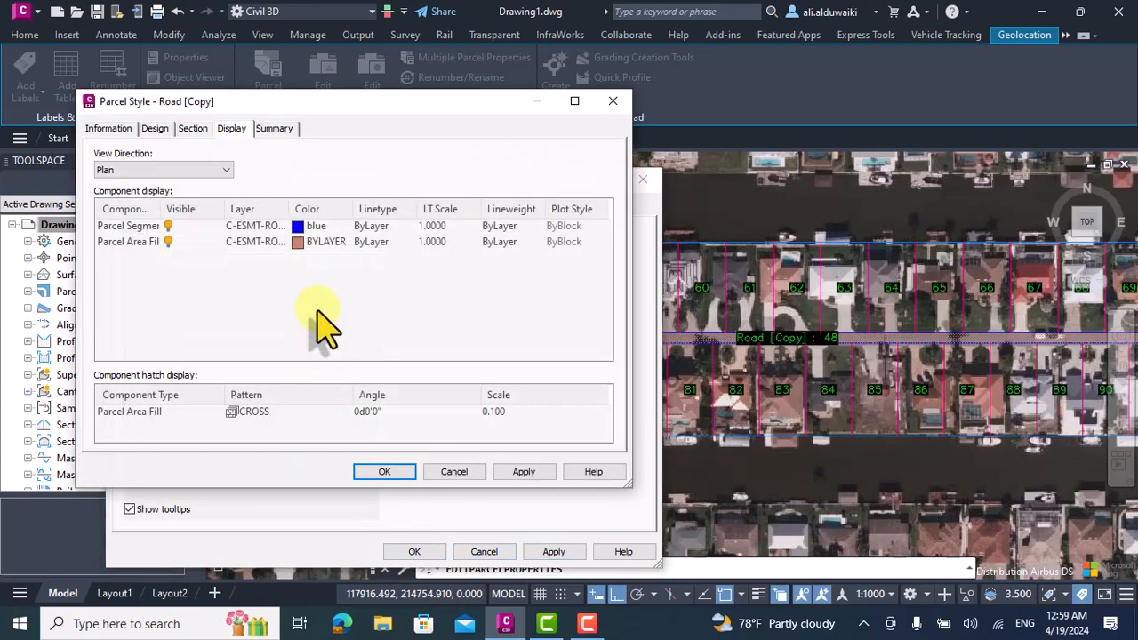
click(487, 411)
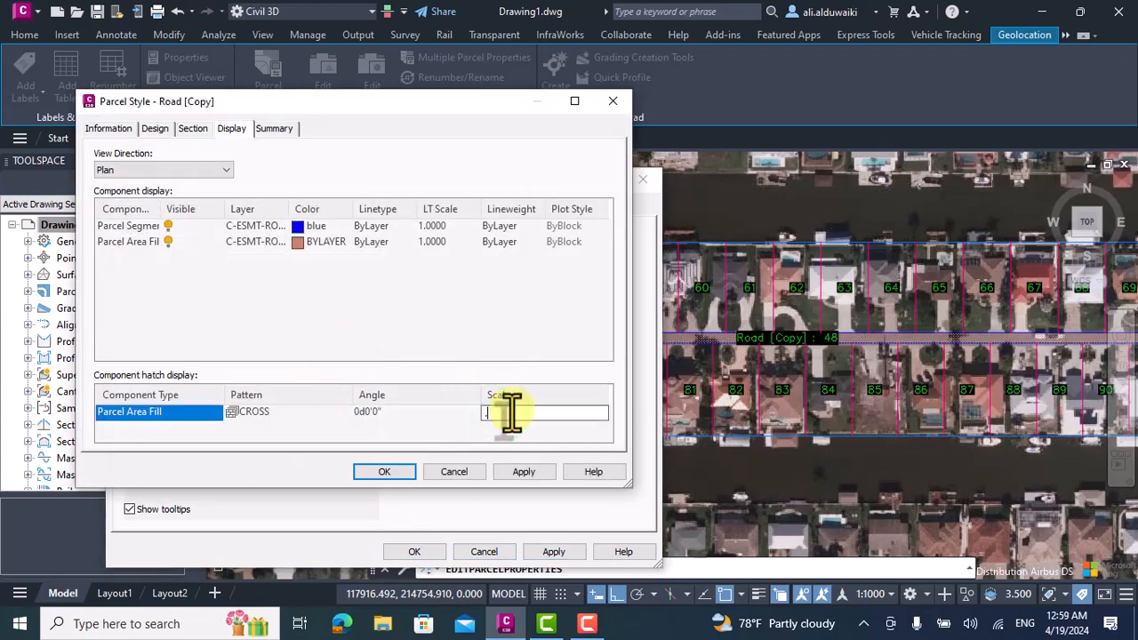
click(297, 242)
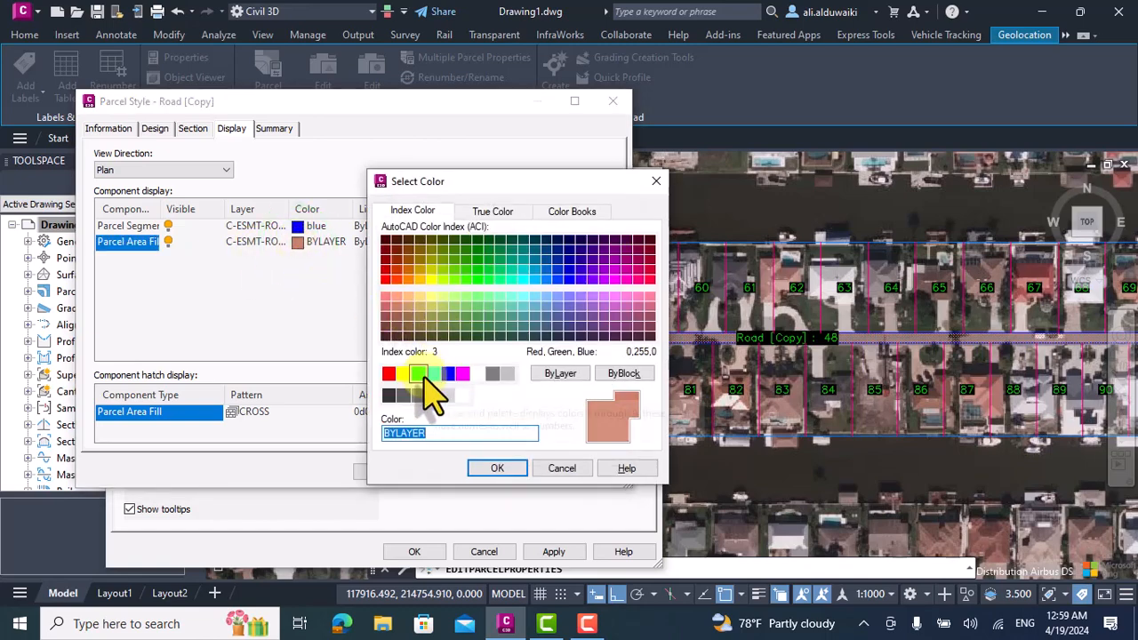
click(432, 374)
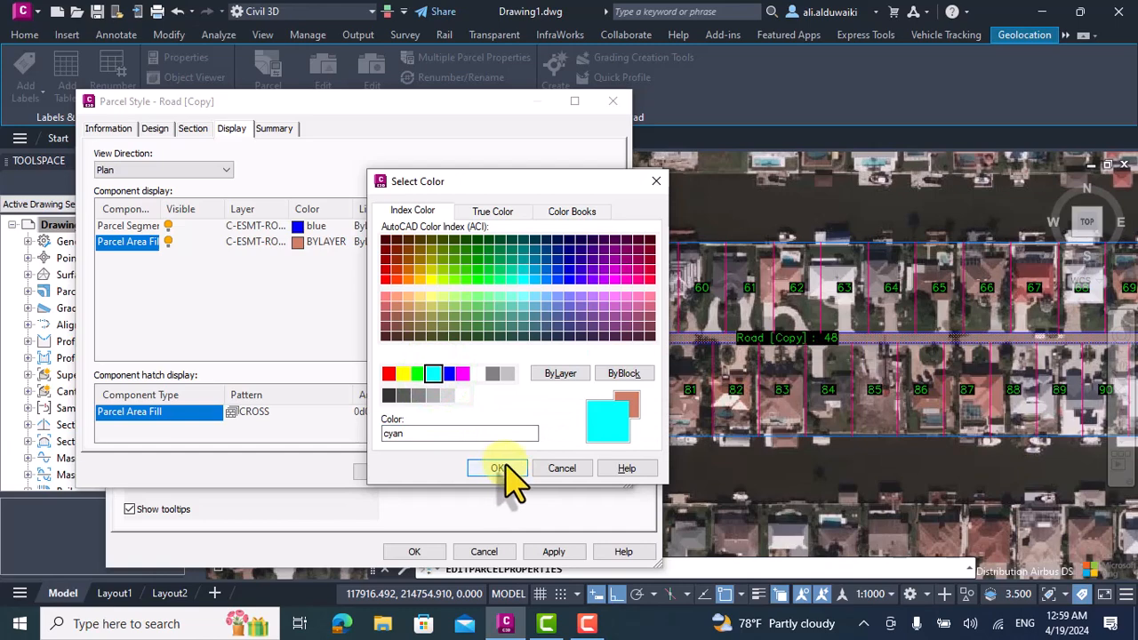
click(507, 471)
click(391, 472)
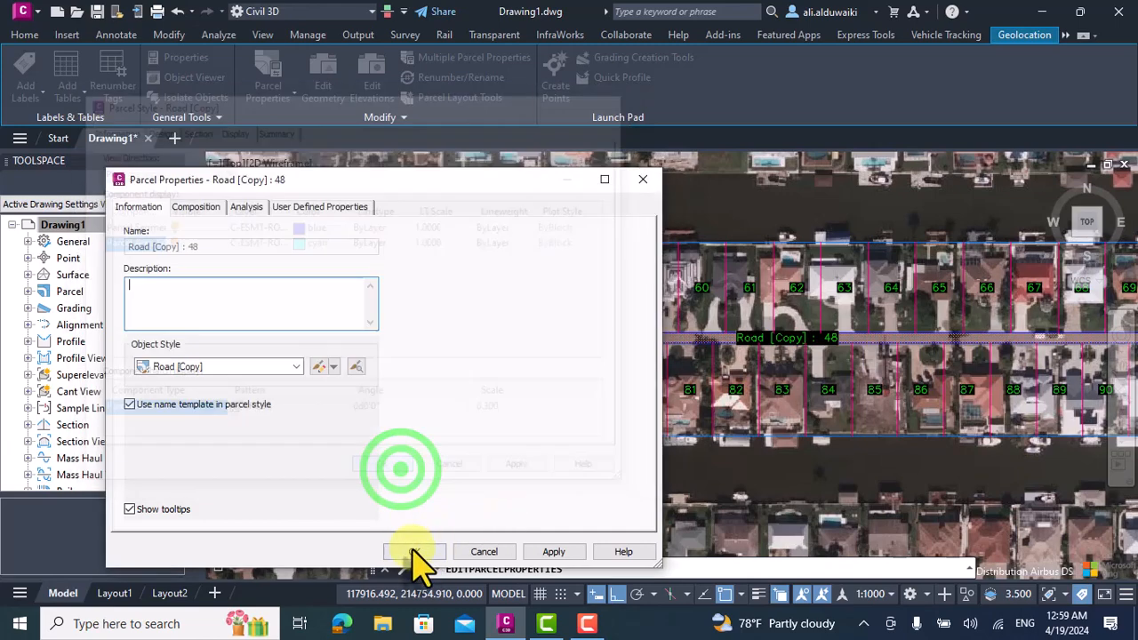
click(536, 551)
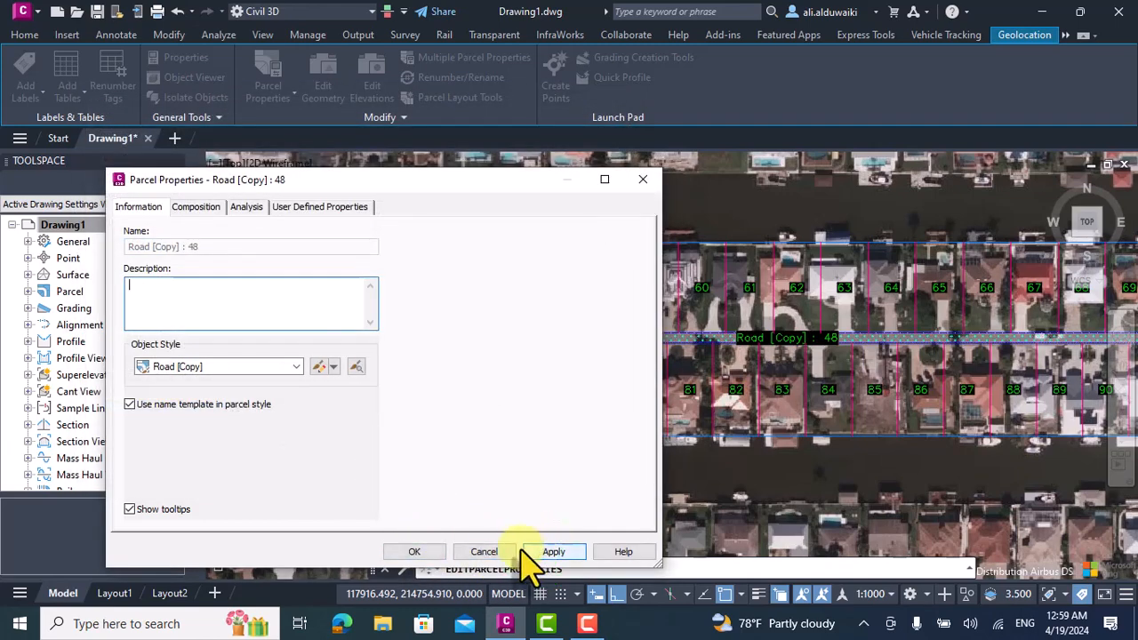
Rename the copied road style as Roads-Florida and apply the renamed style to the street parcel.
click(236, 372)
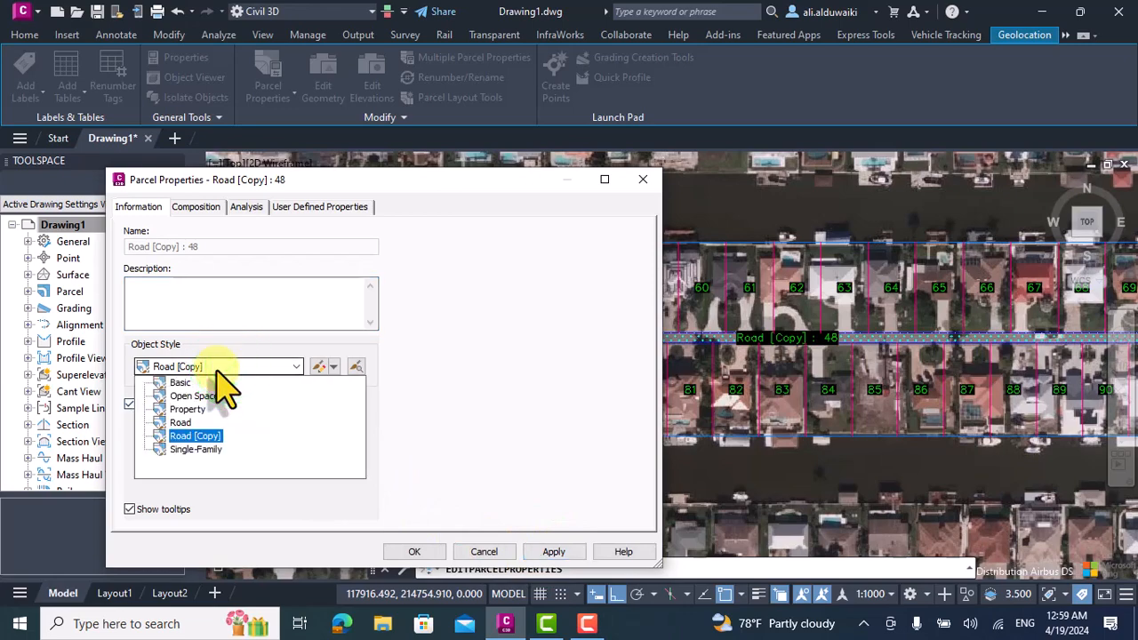
click(228, 371)
click(321, 366)
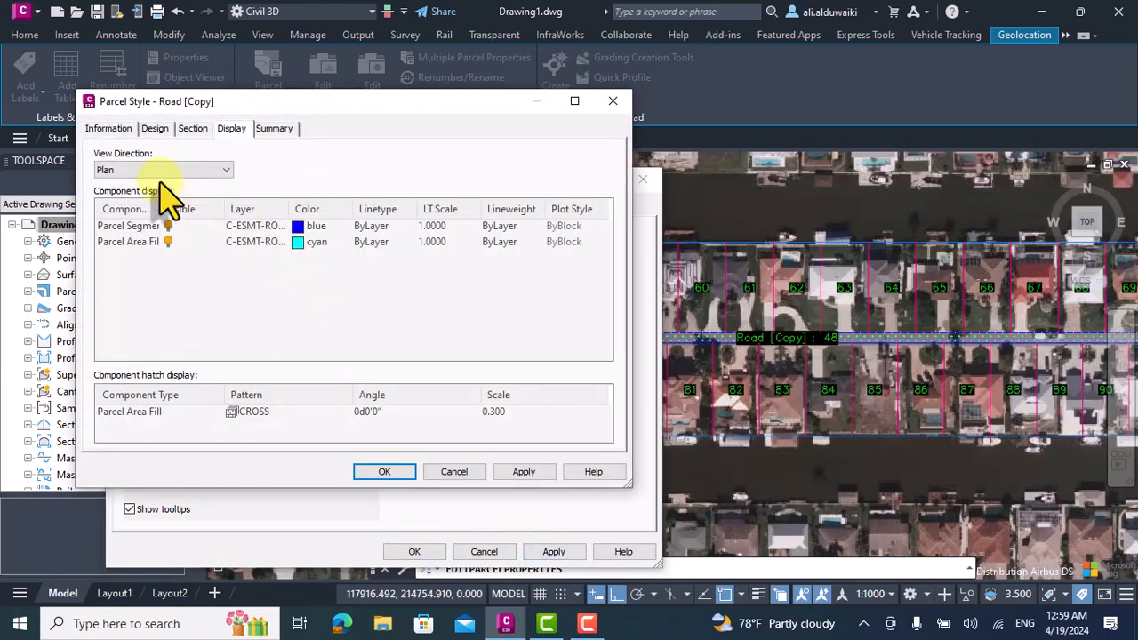
click(107, 128)
drag(152, 167, 89, 173)
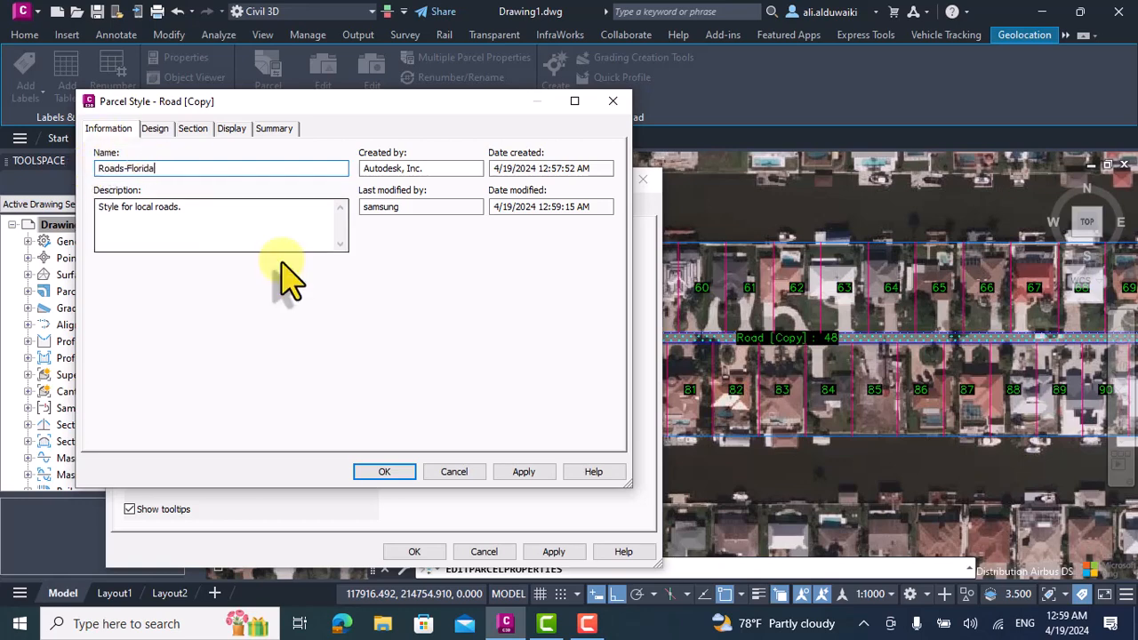
click(391, 469)
click(155, 135)
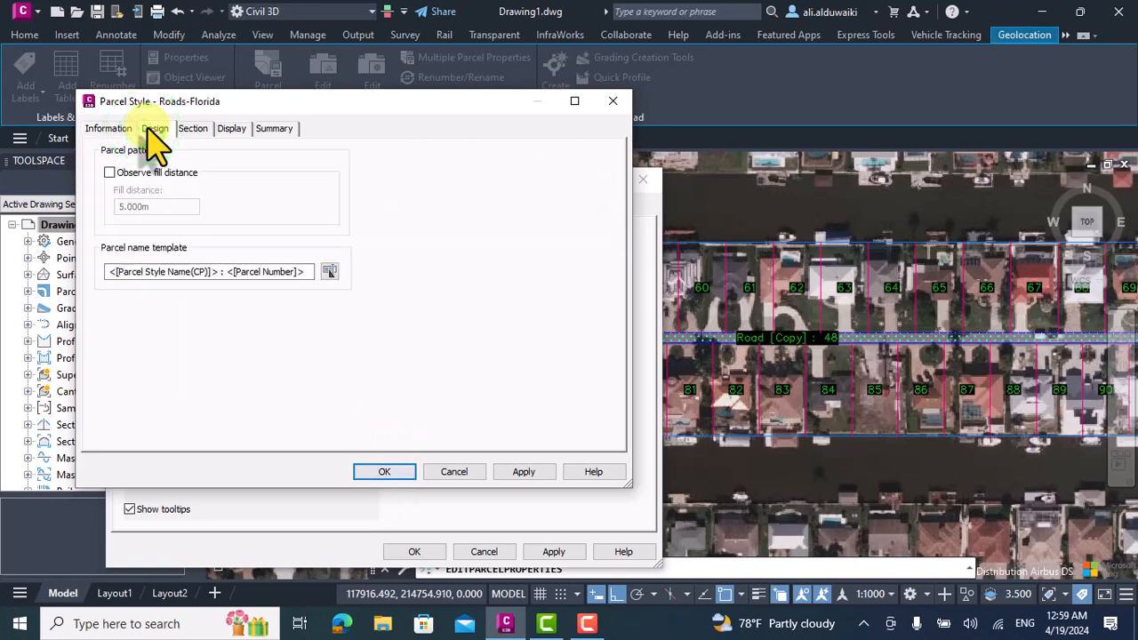
click(113, 130)
click(386, 470)
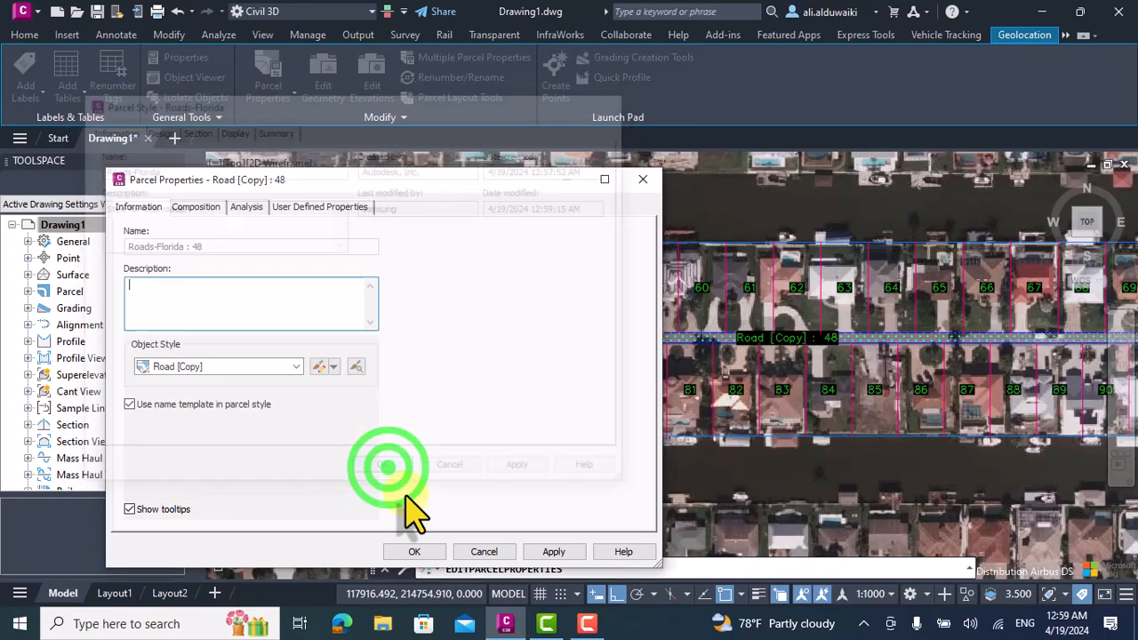
click(534, 551)
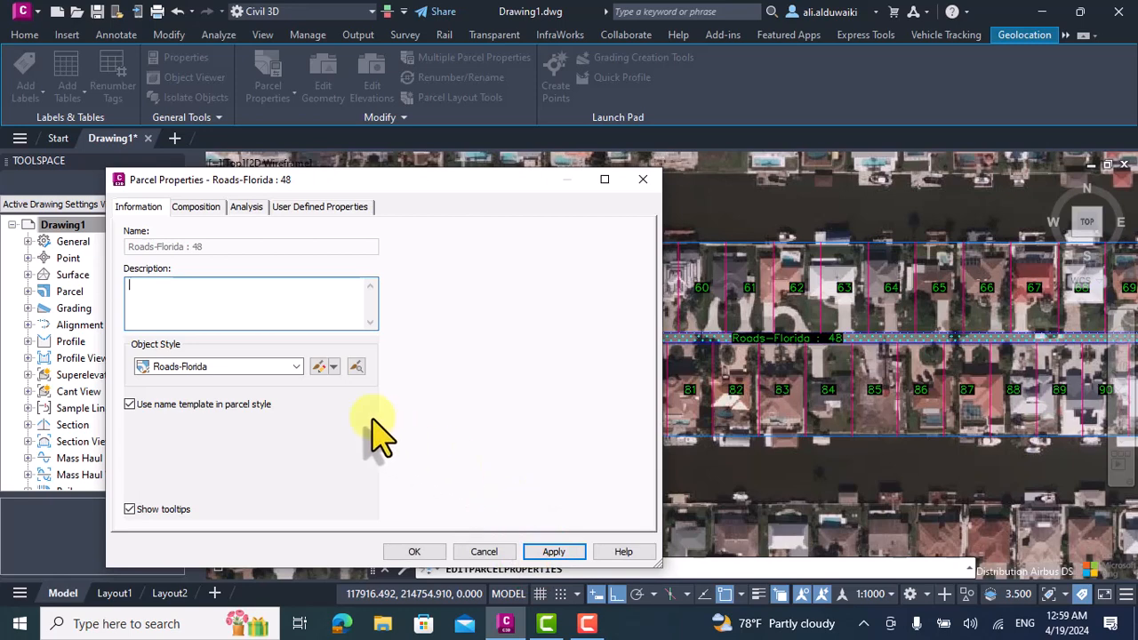
click(418, 552)
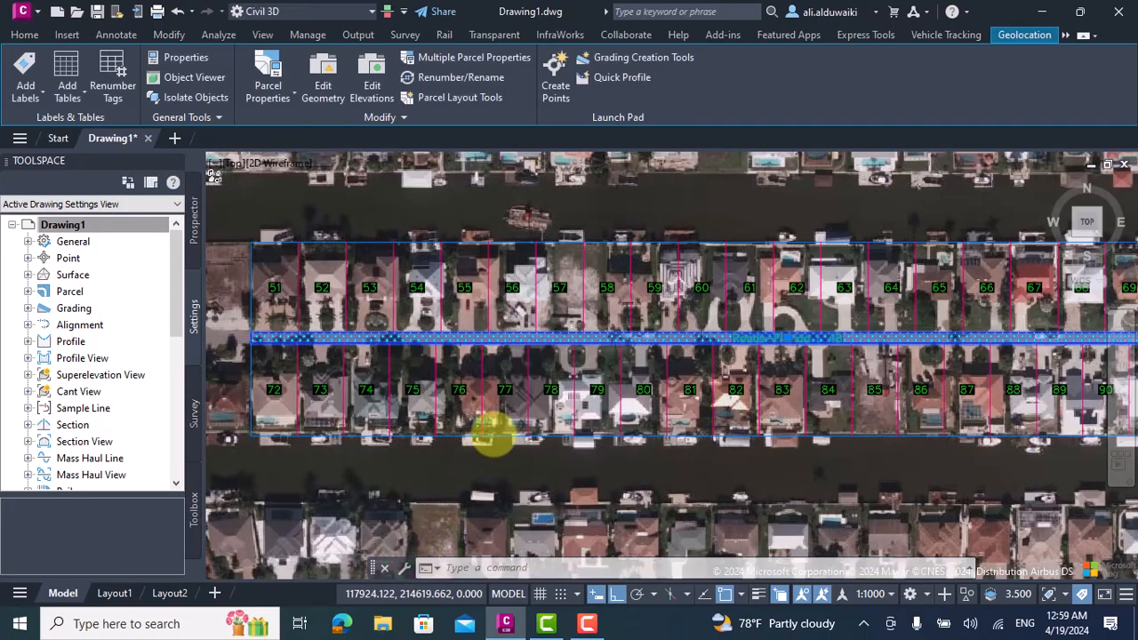
scroll(493, 436, down, 2)
key(Escape)
Renumber the Site 1 parcels from 1 with increment 1, running the path along the upper house row from west to east.
scroll(497, 396, down, 1)
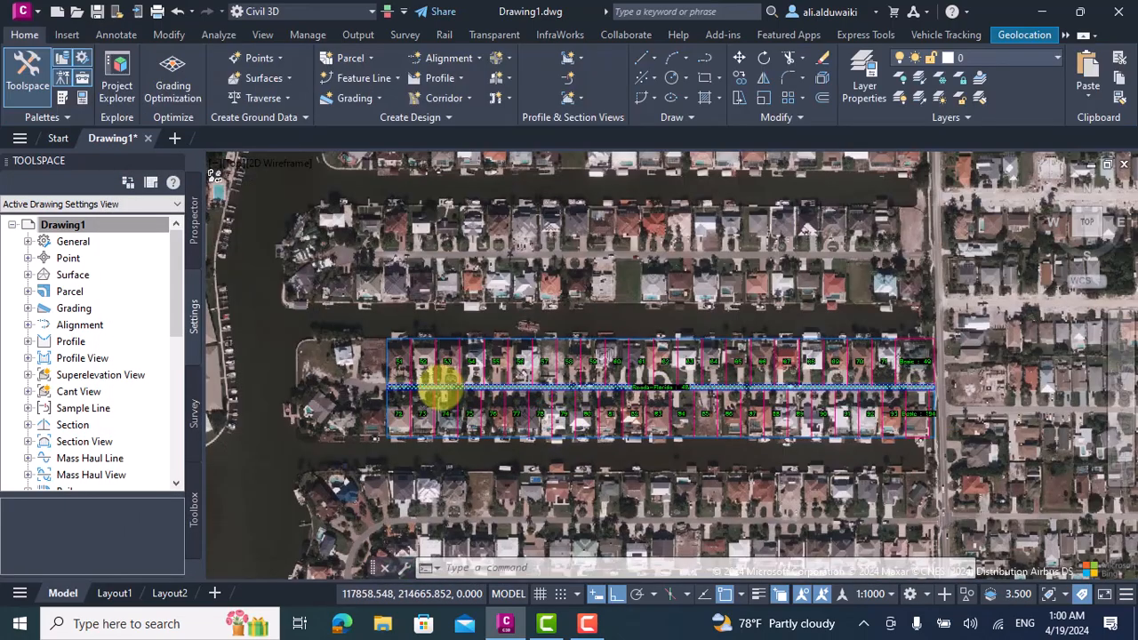
scroll(438, 388, up, 3)
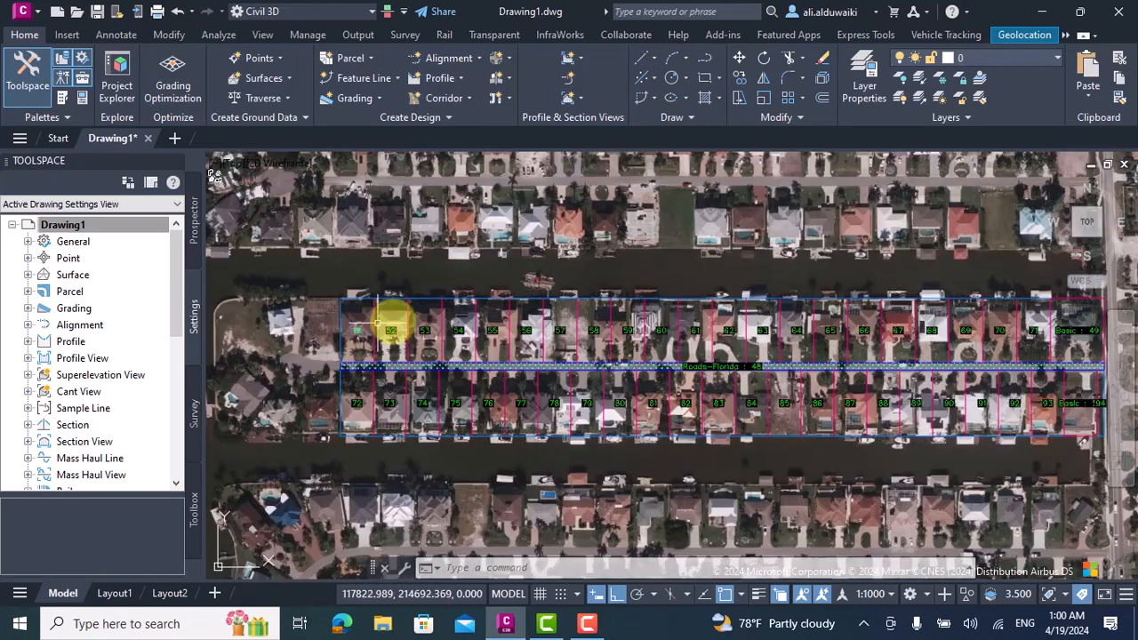
scroll(391, 328, up, 3)
key(Escape)
key(Escape)
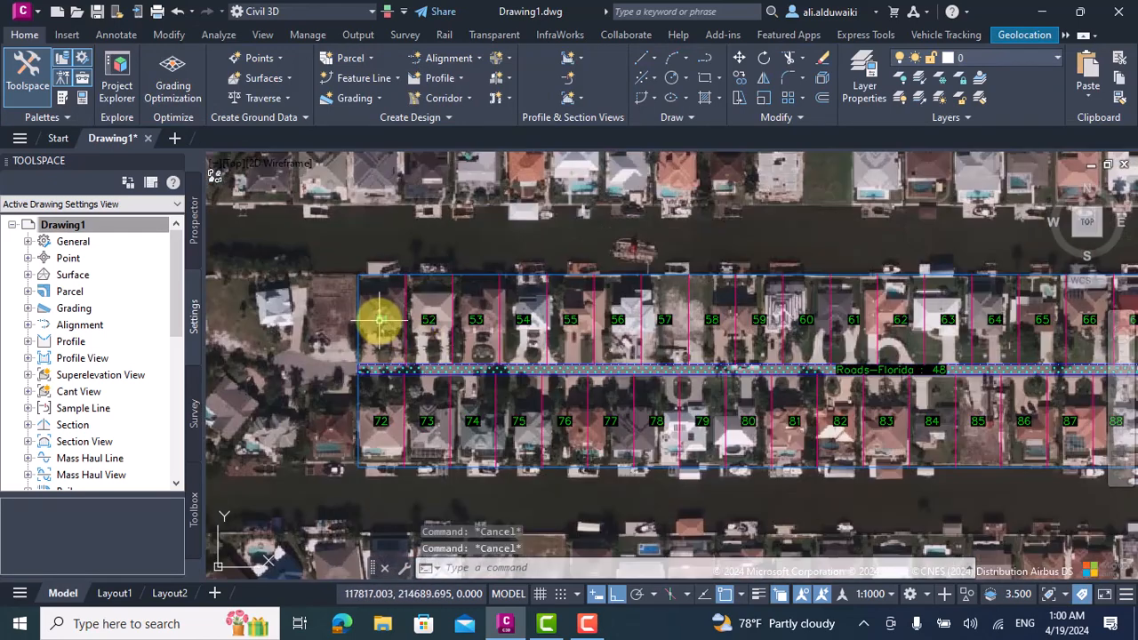
click(380, 318)
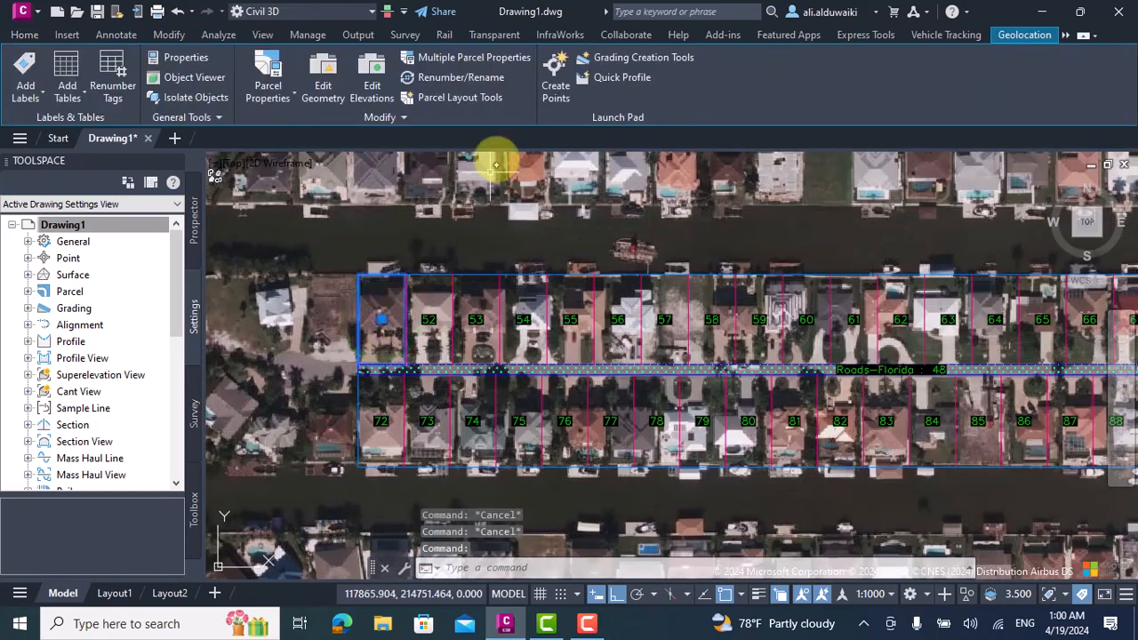
click(458, 79)
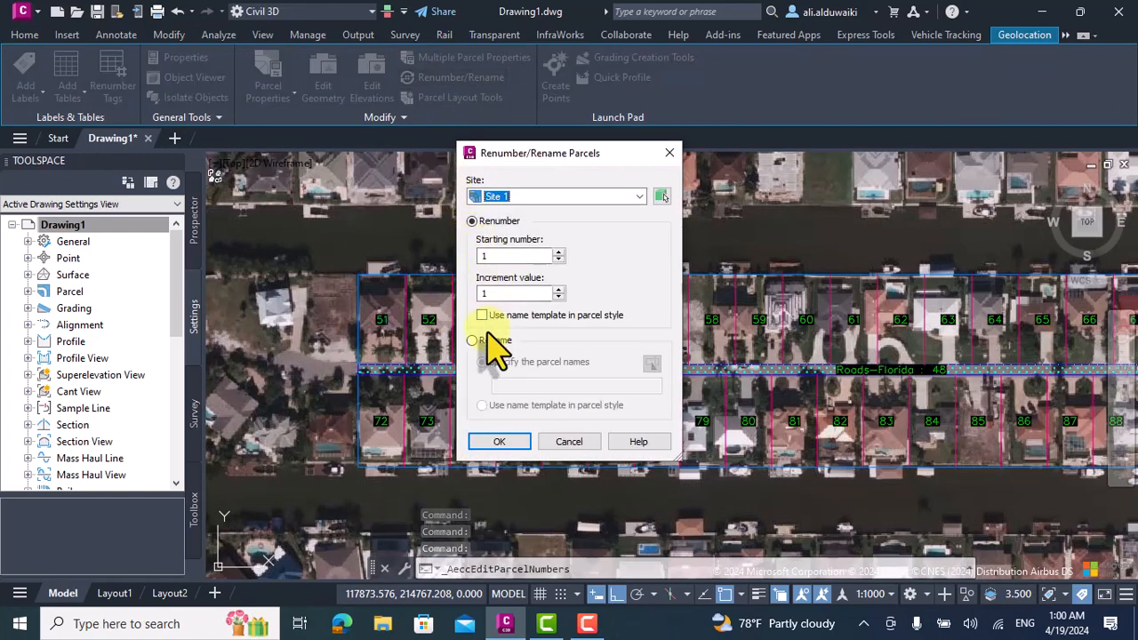
click(499, 442)
click(382, 299)
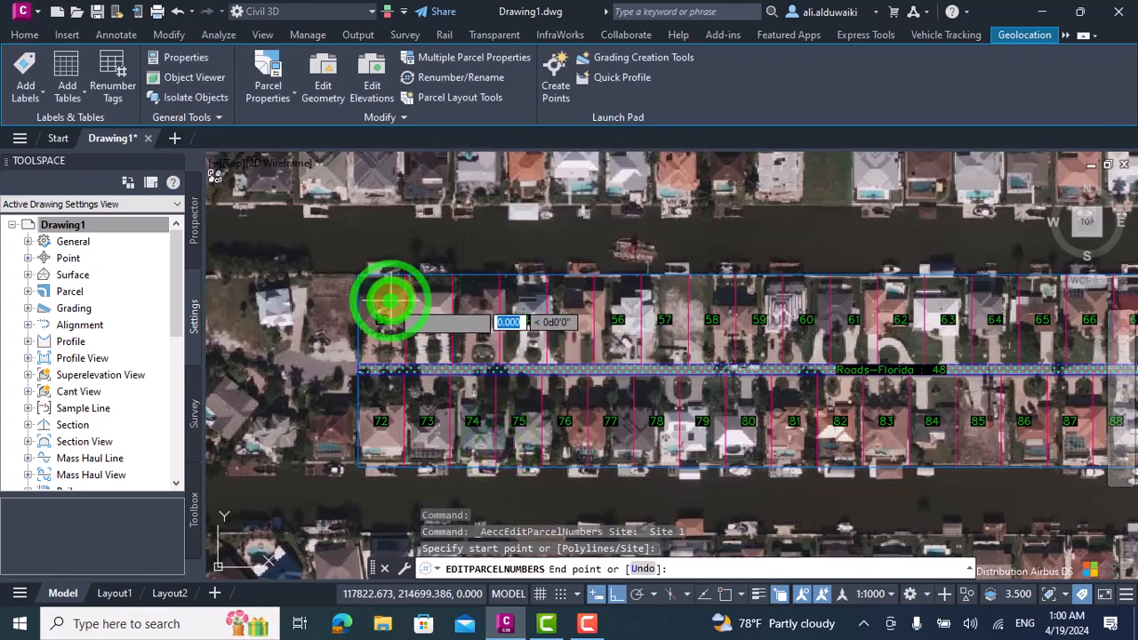
scroll(623, 313, down, 3)
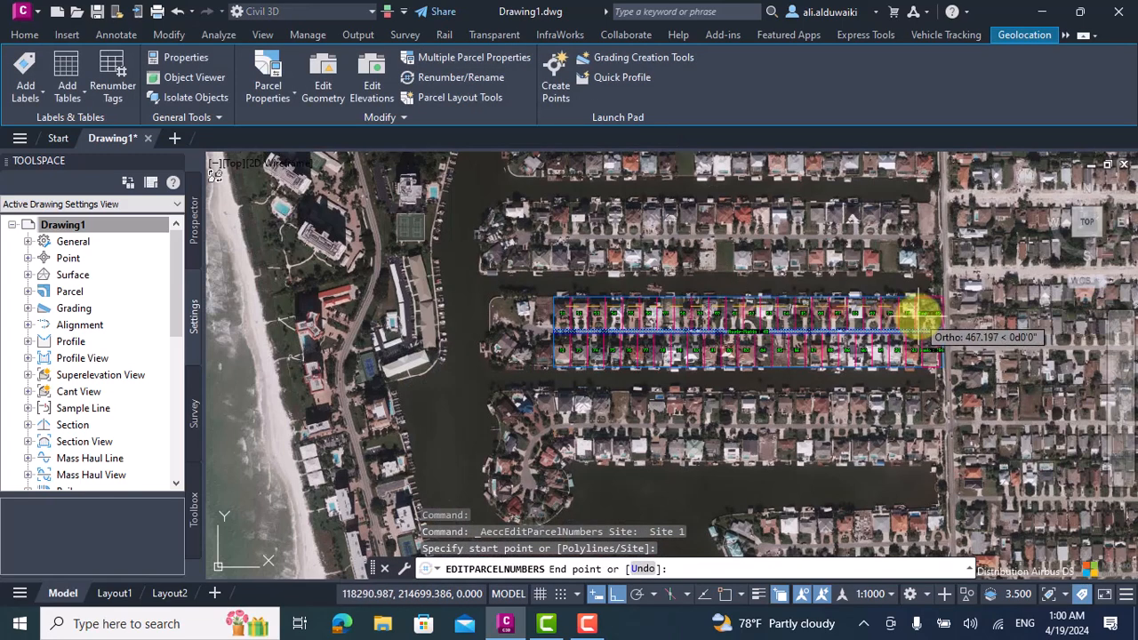
scroll(924, 318, up, 2)
click(936, 320)
Continue the renumbering path along the lower house row from east to west and finish the renumbering.
click(945, 367)
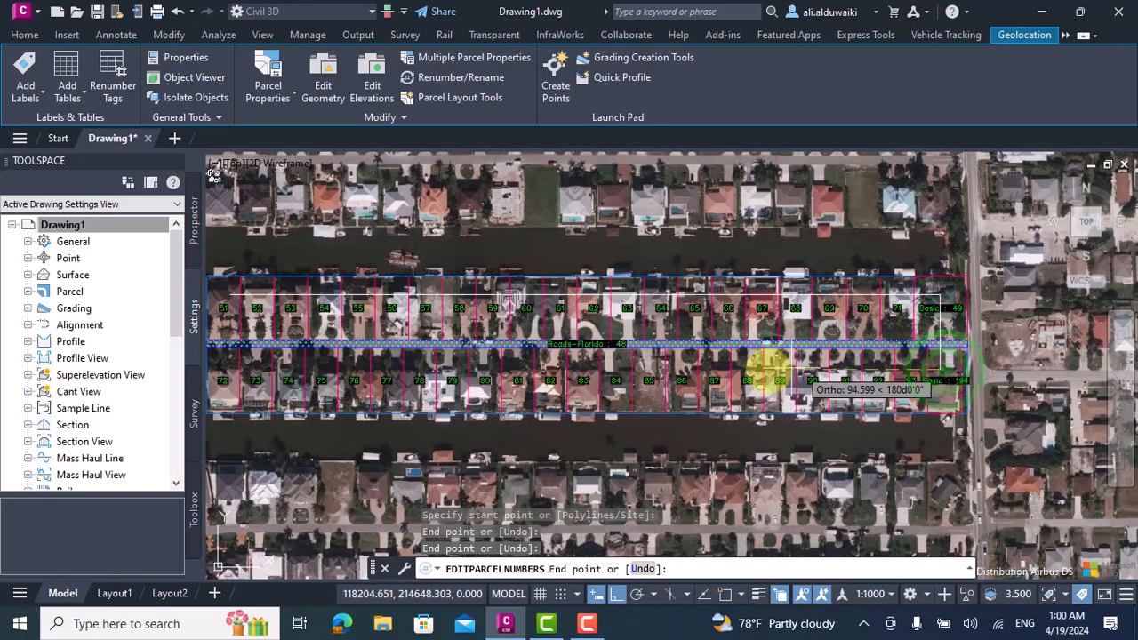
scroll(660, 396, down, 3)
click(446, 379)
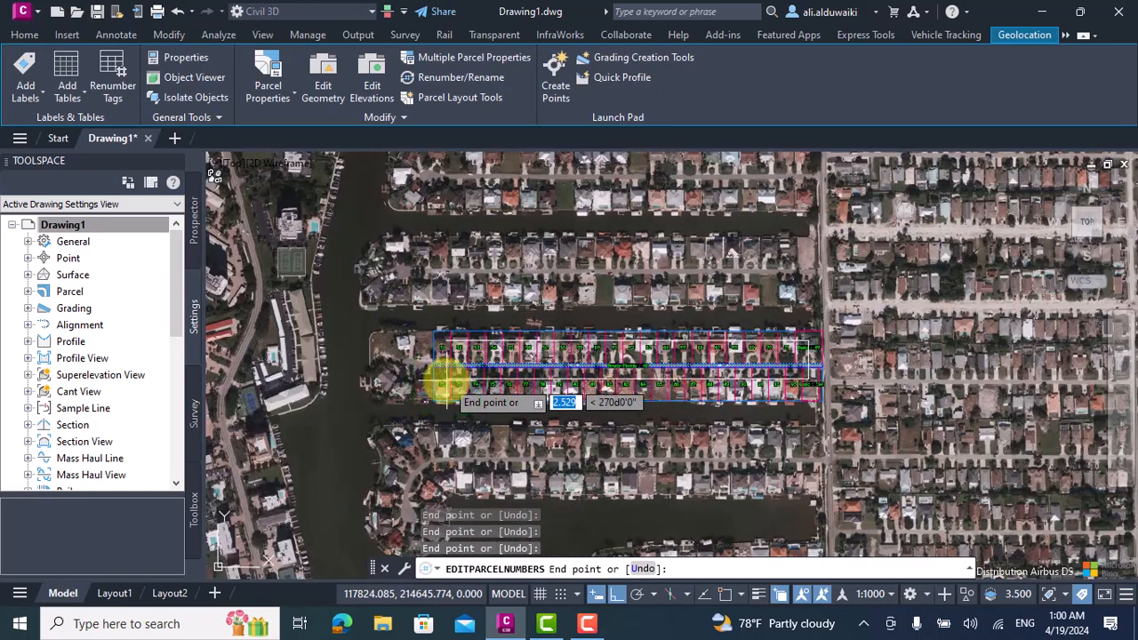
key(Return)
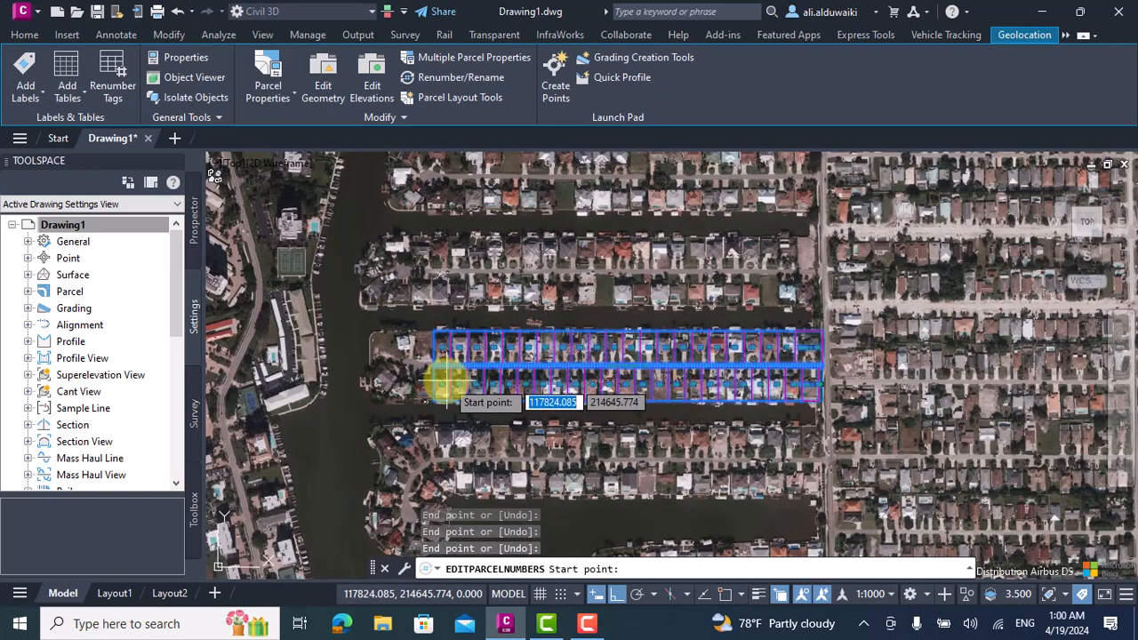
scroll(447, 379, up, 4)
key(Return)
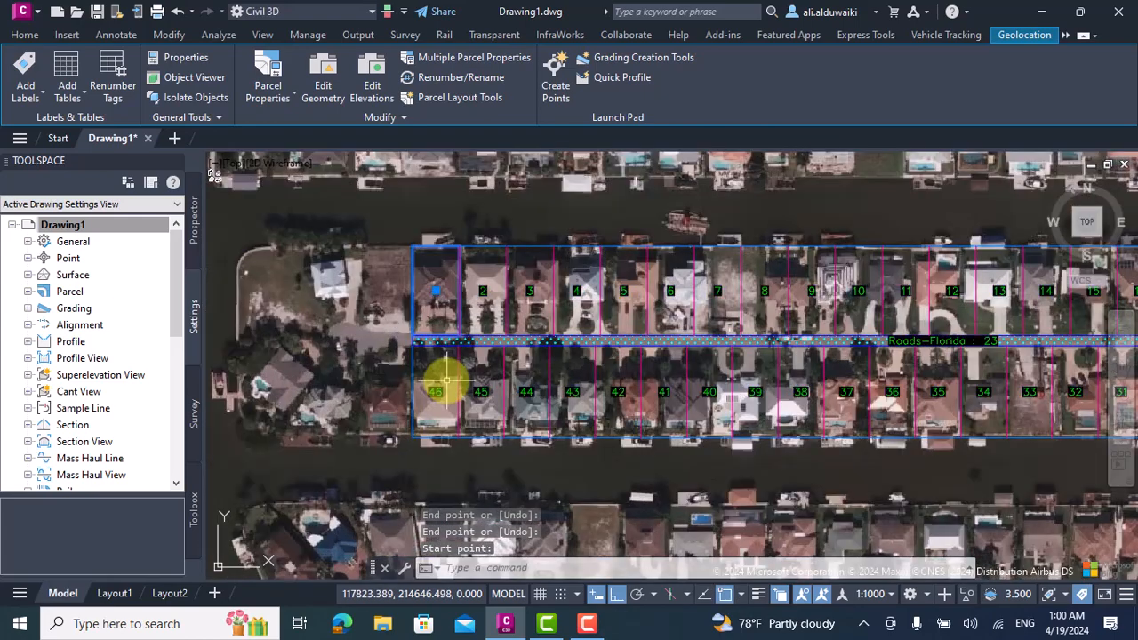
key(Escape)
Set the area selection label style of parcel 1 to Name Area & Perimeter and apply it.
scroll(457, 323, down, 4)
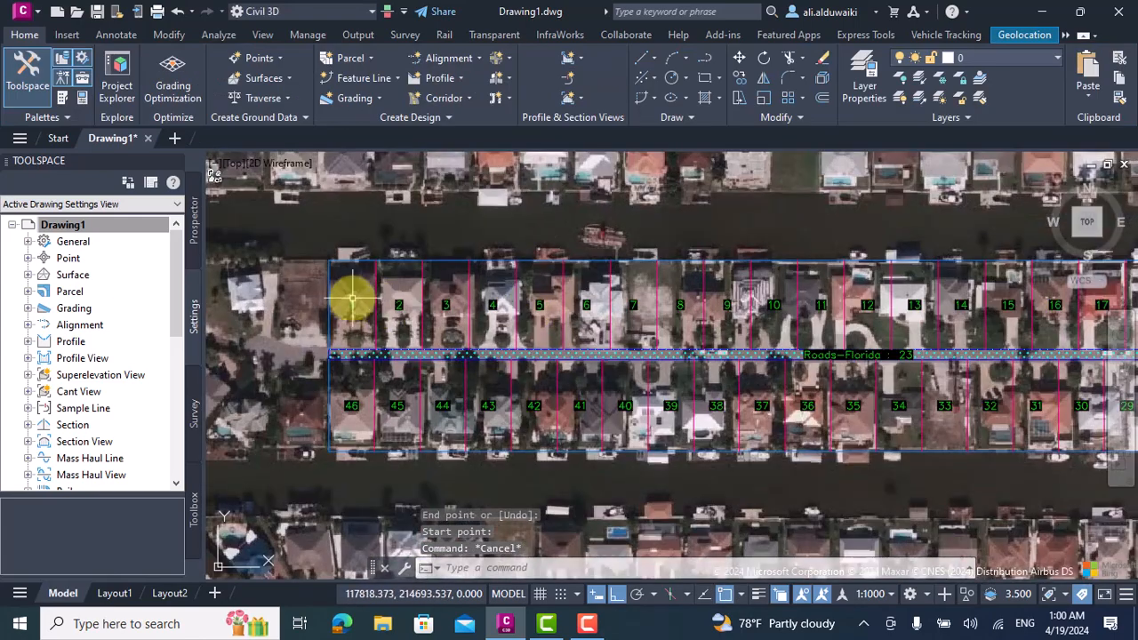
scroll(375, 313, up, 9)
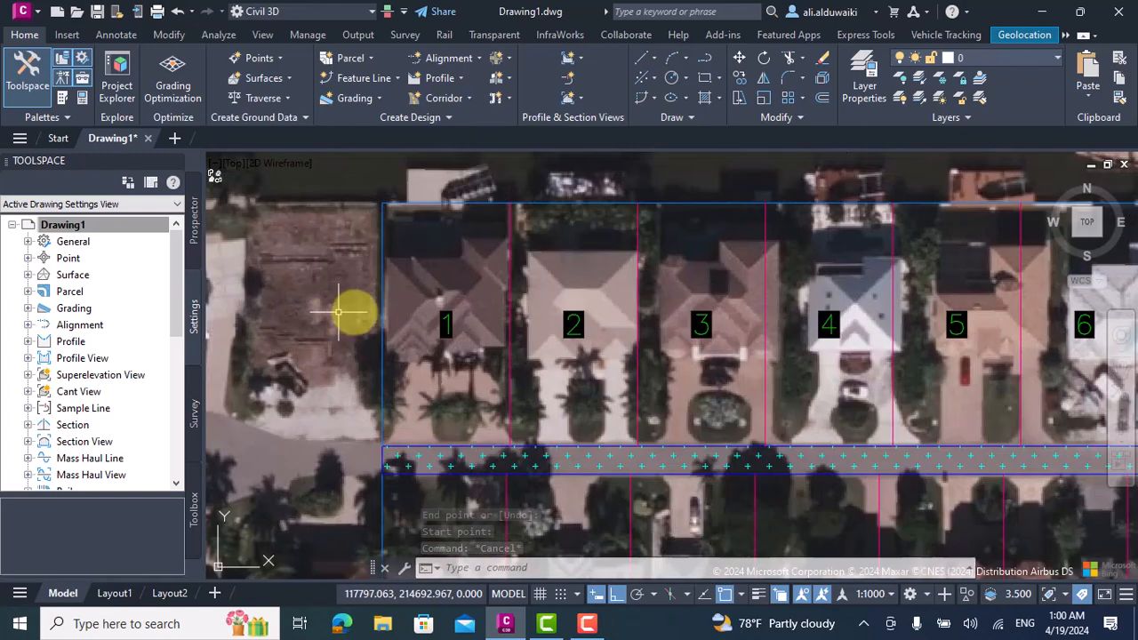
click(444, 318)
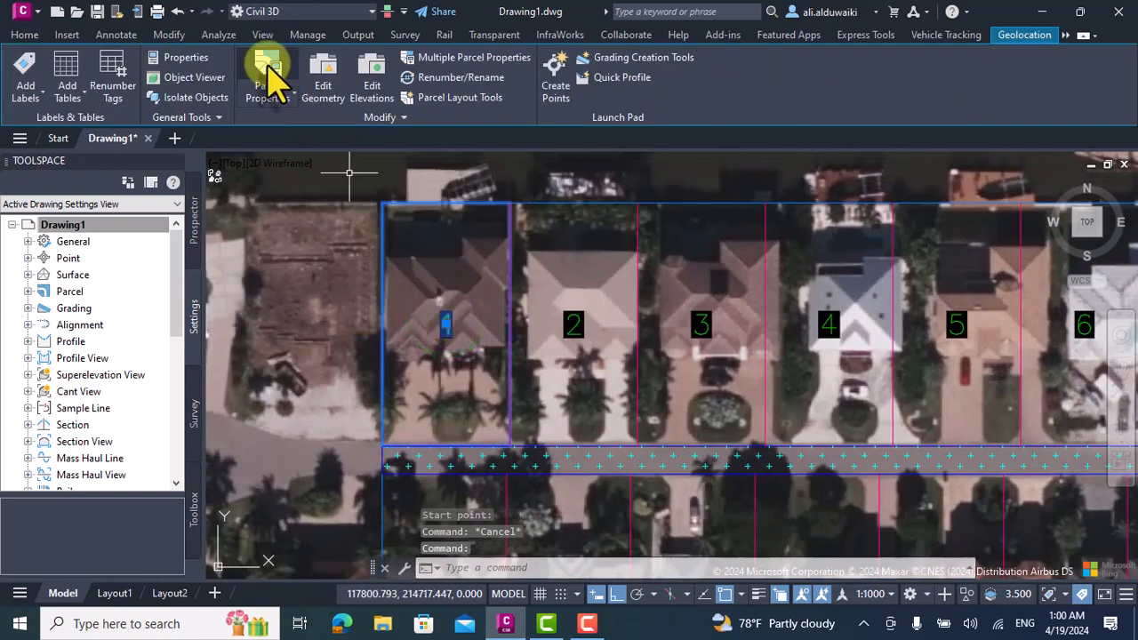
click(271, 80)
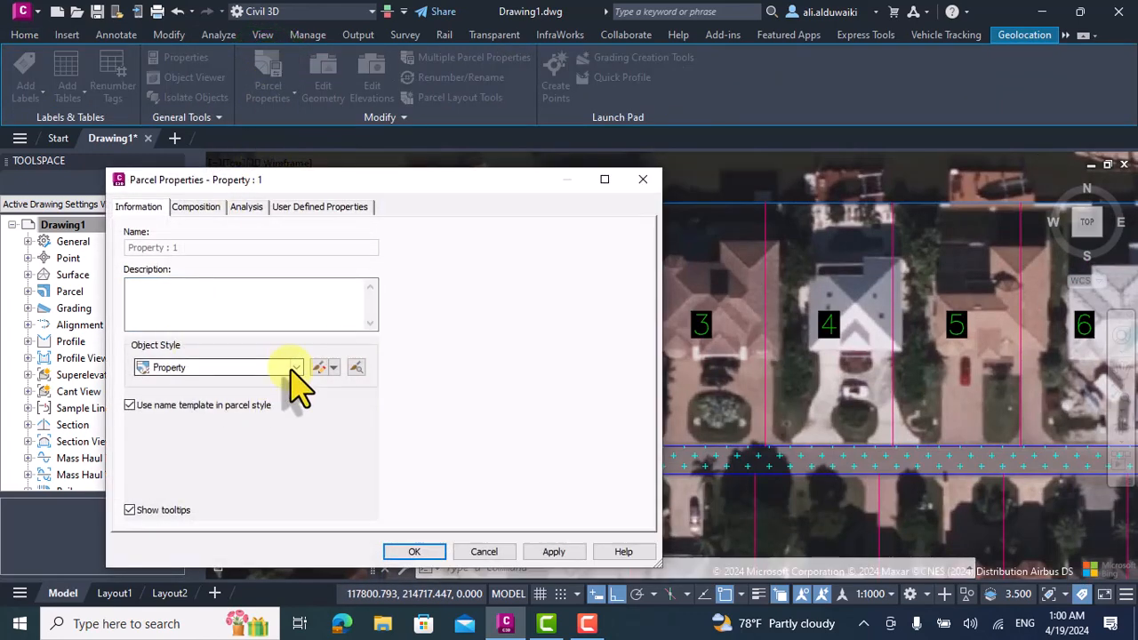
click(293, 367)
click(293, 367)
click(197, 207)
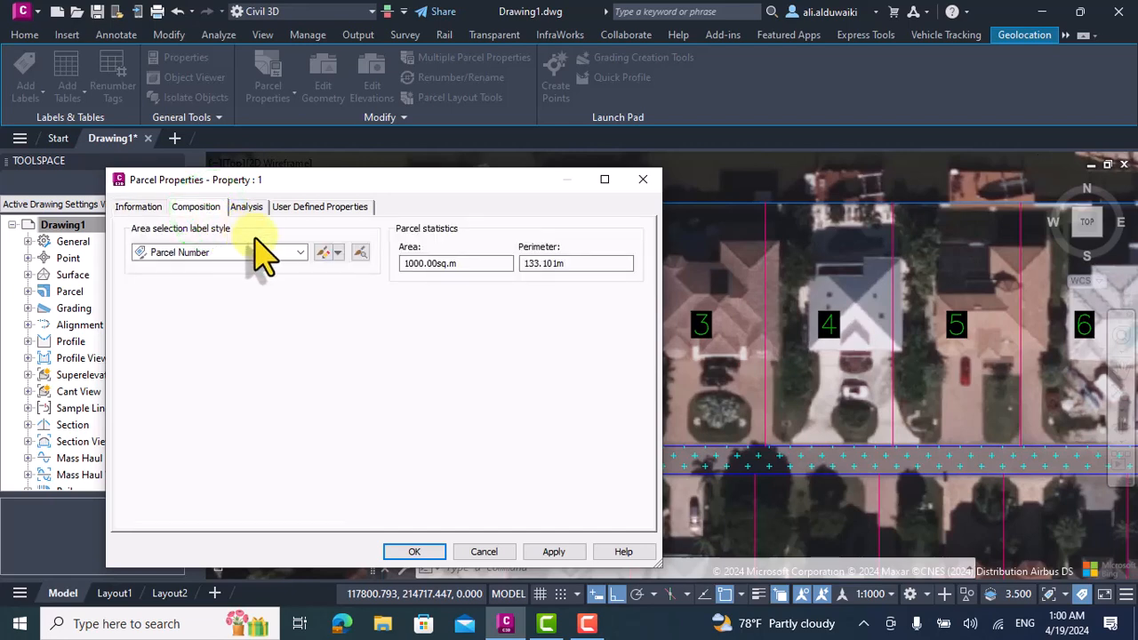
click(264, 254)
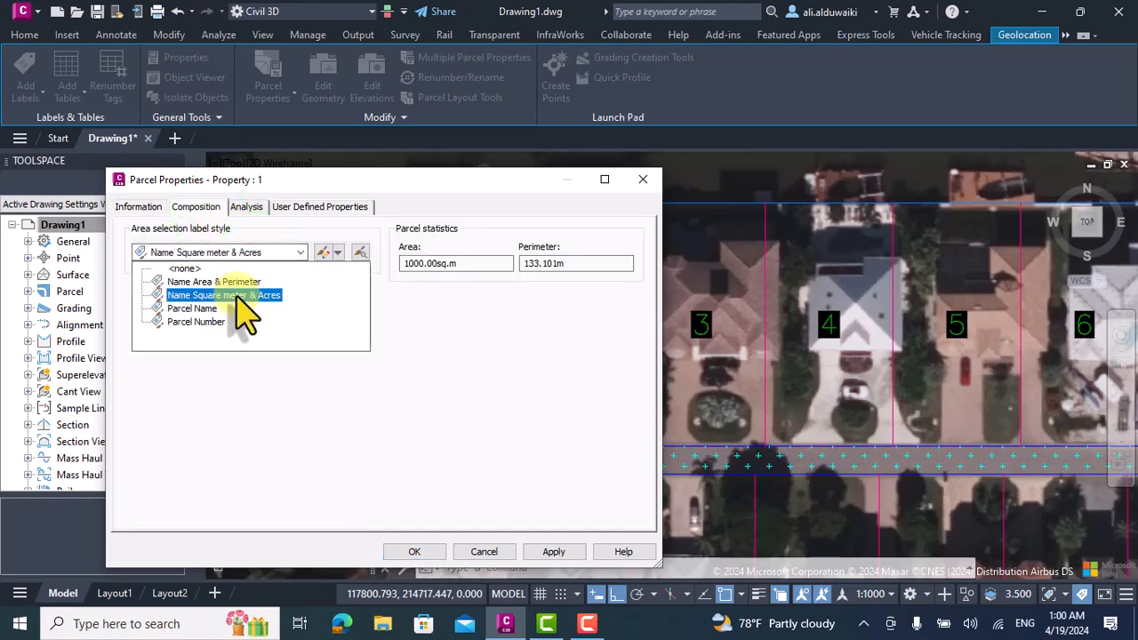
click(217, 282)
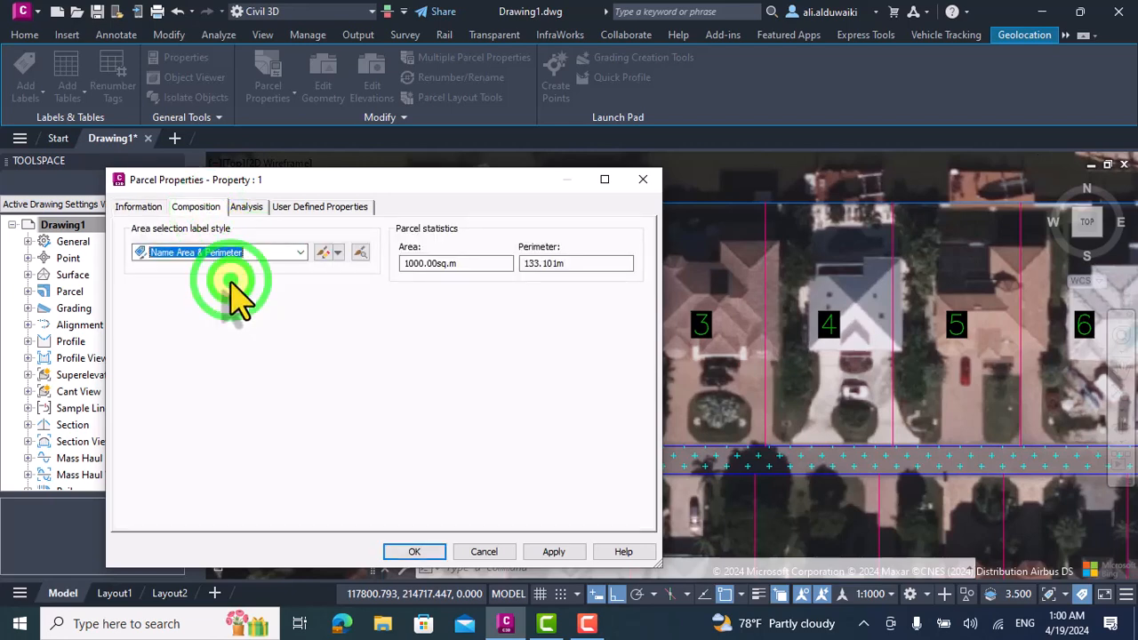
click(533, 551)
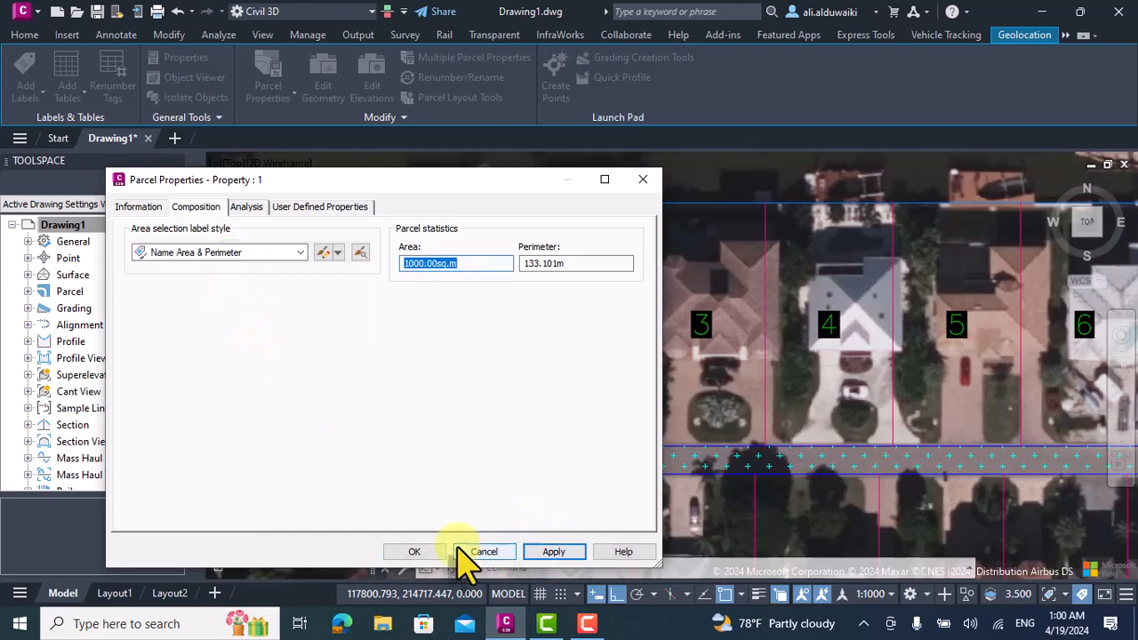
click(541, 552)
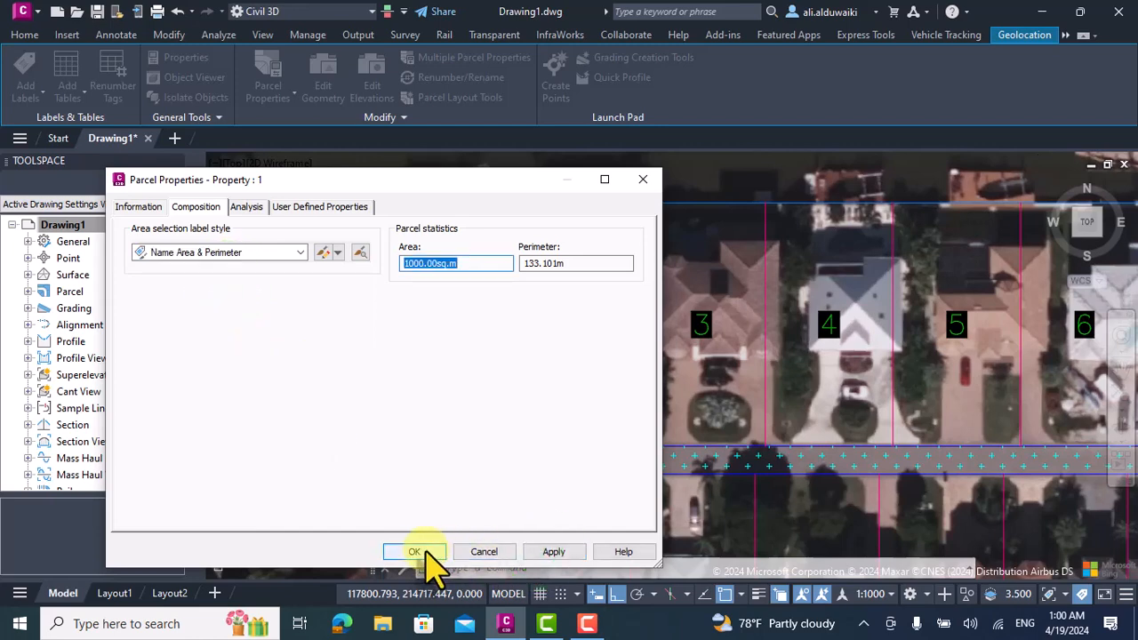
click(425, 552)
Reopen the properties of parcel 1 and create a copy of its Name Area & Perimeter area label style.
scroll(447, 362, up, 2)
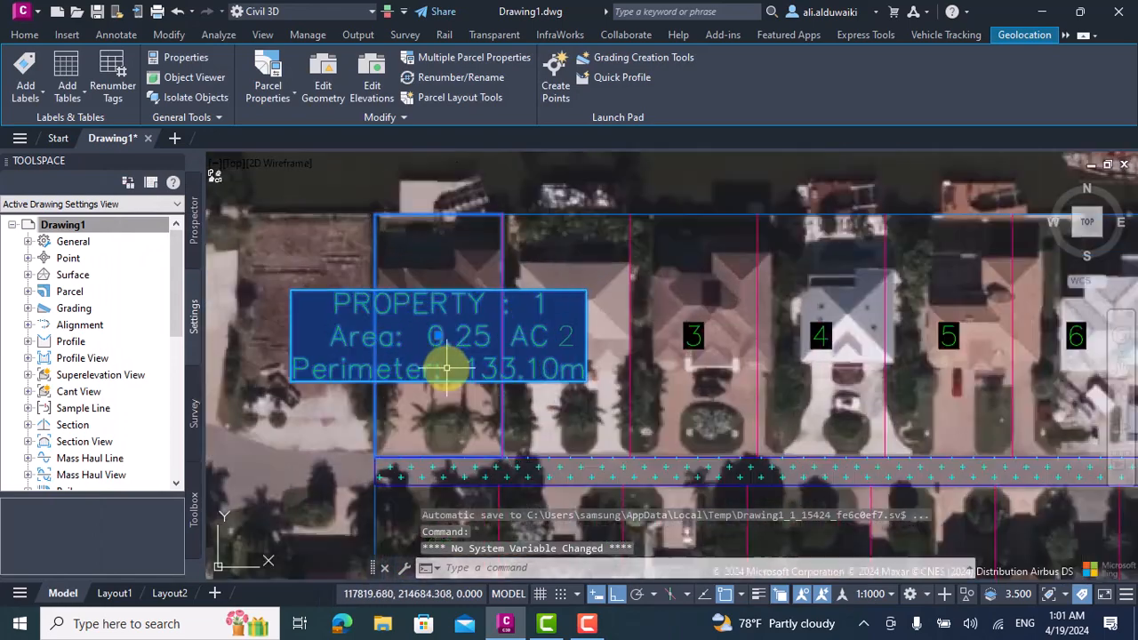
scroll(447, 366, down, 1)
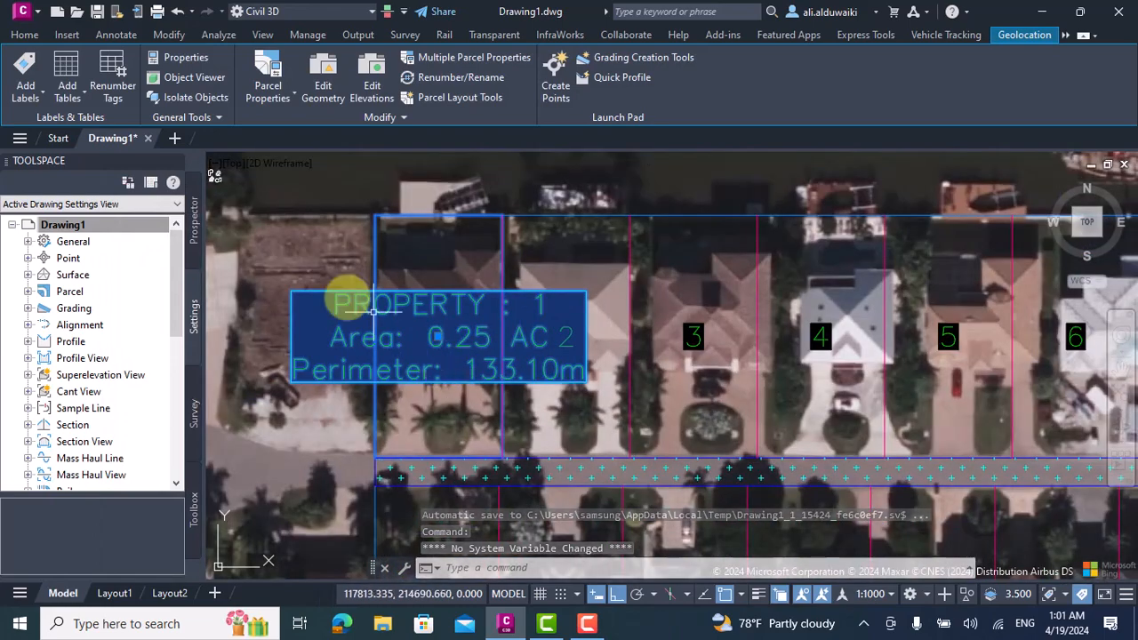
click(268, 71)
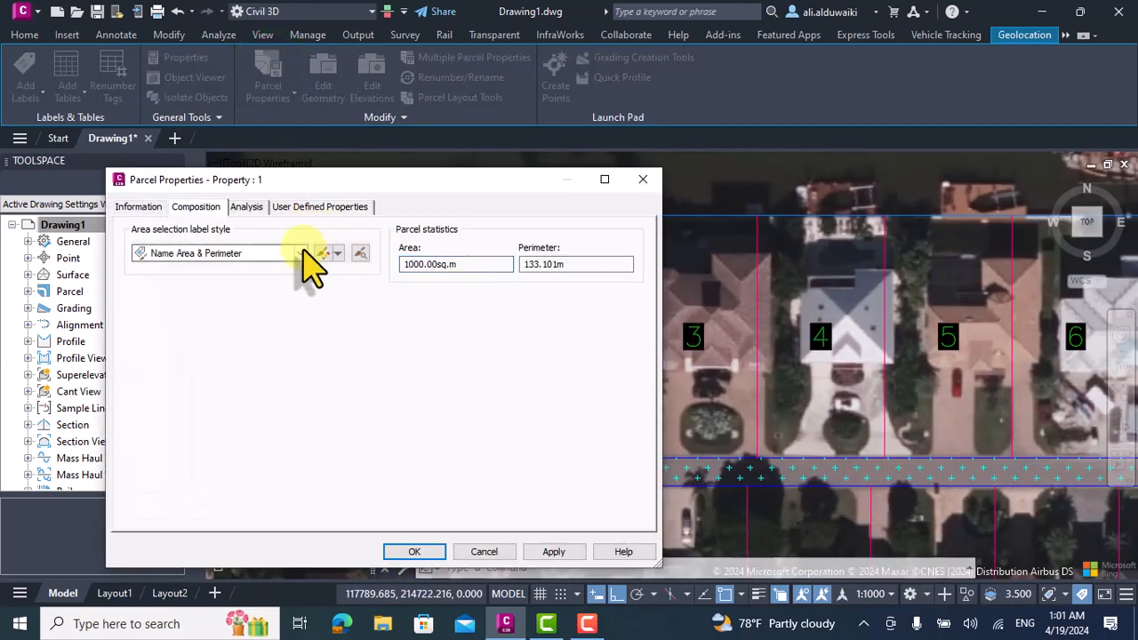
click(336, 254)
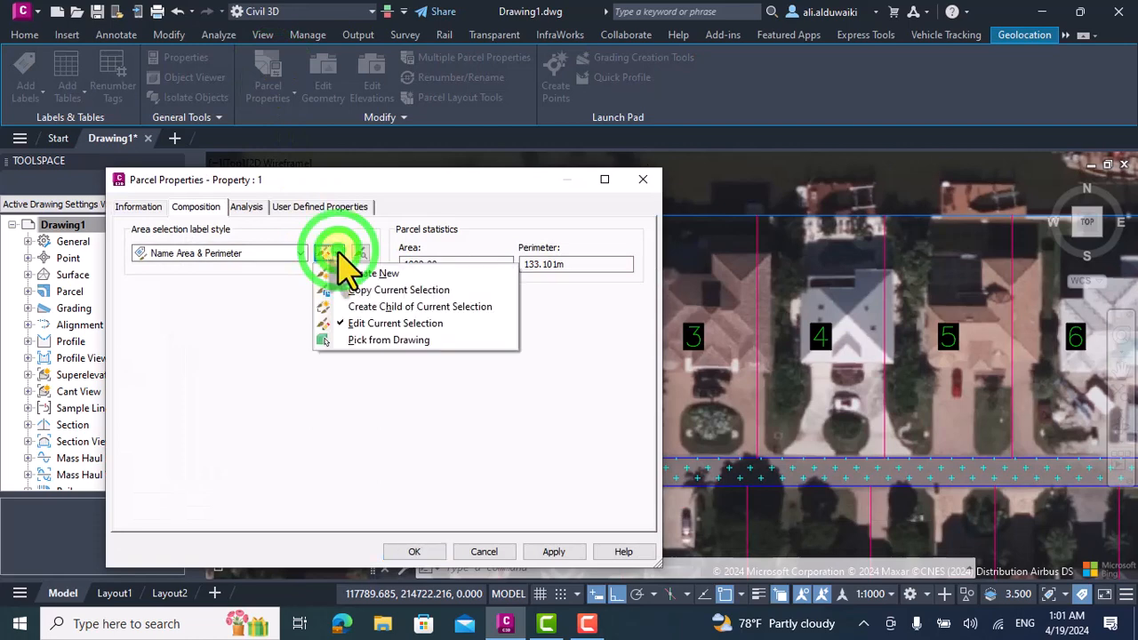
click(363, 292)
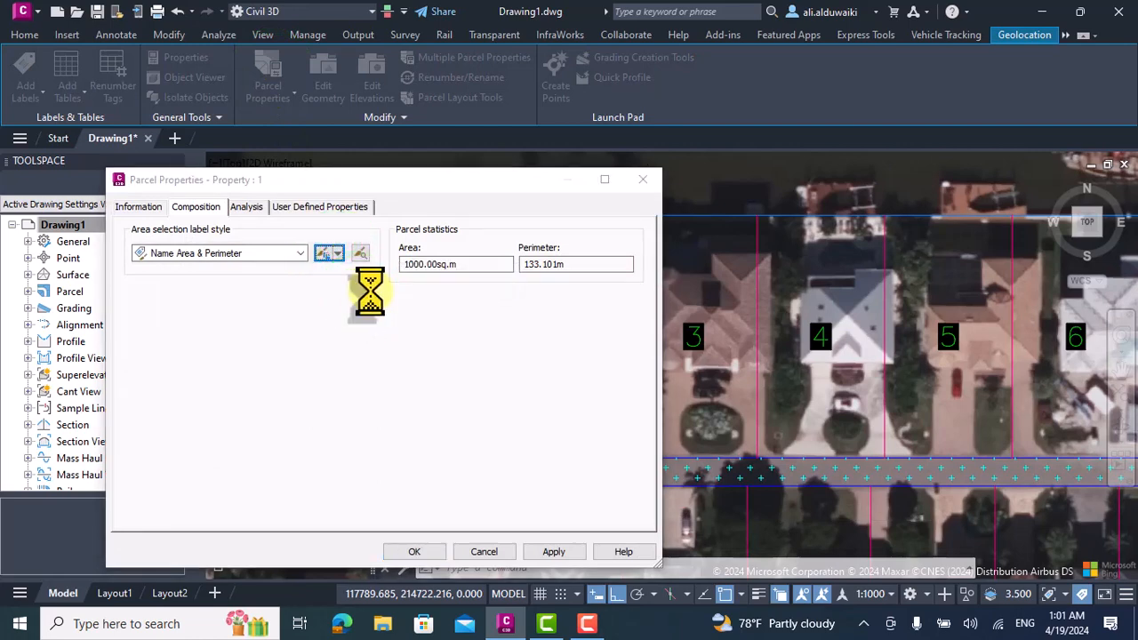
Set the Area component's text height to 0.5 mm in the copied label style and accept the style.
click(175, 137)
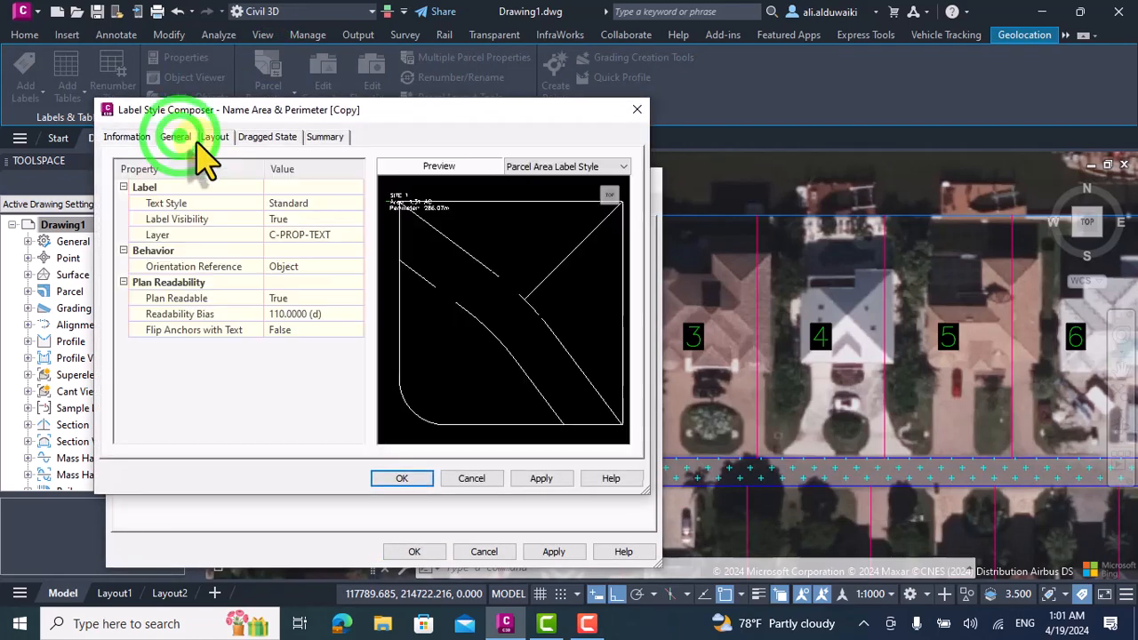
click(215, 137)
click(289, 330)
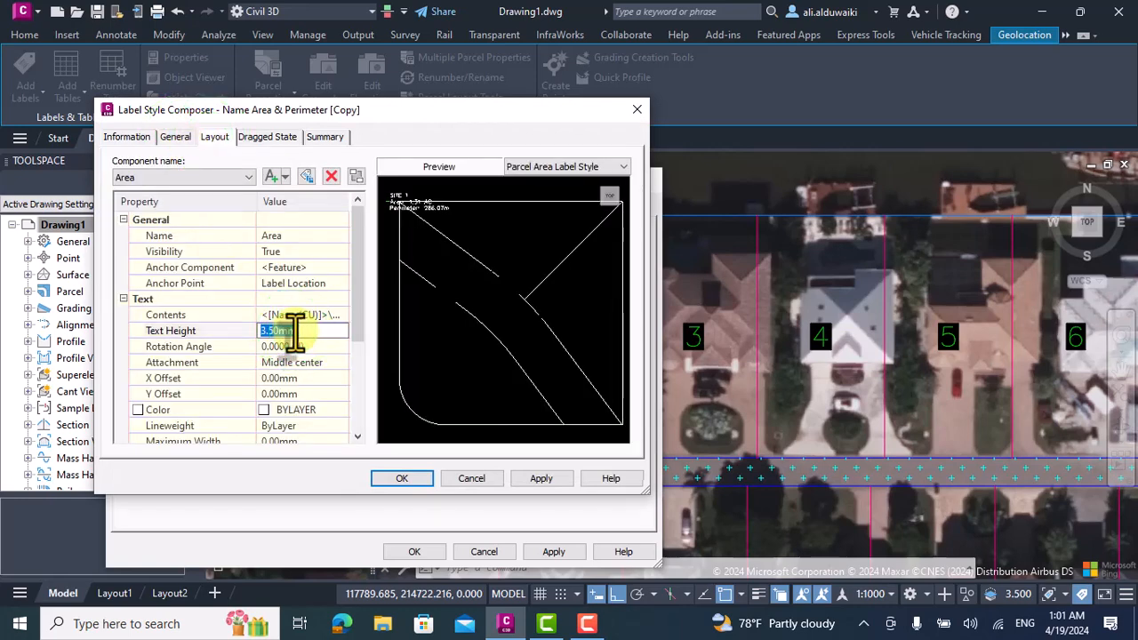
text(.5)
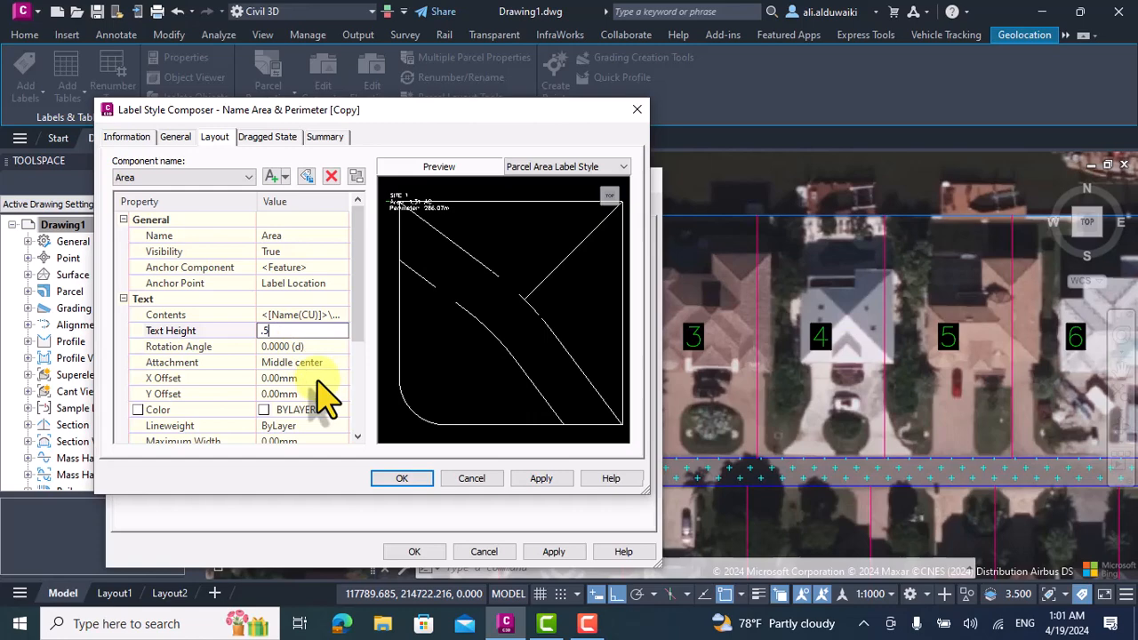
click(400, 479)
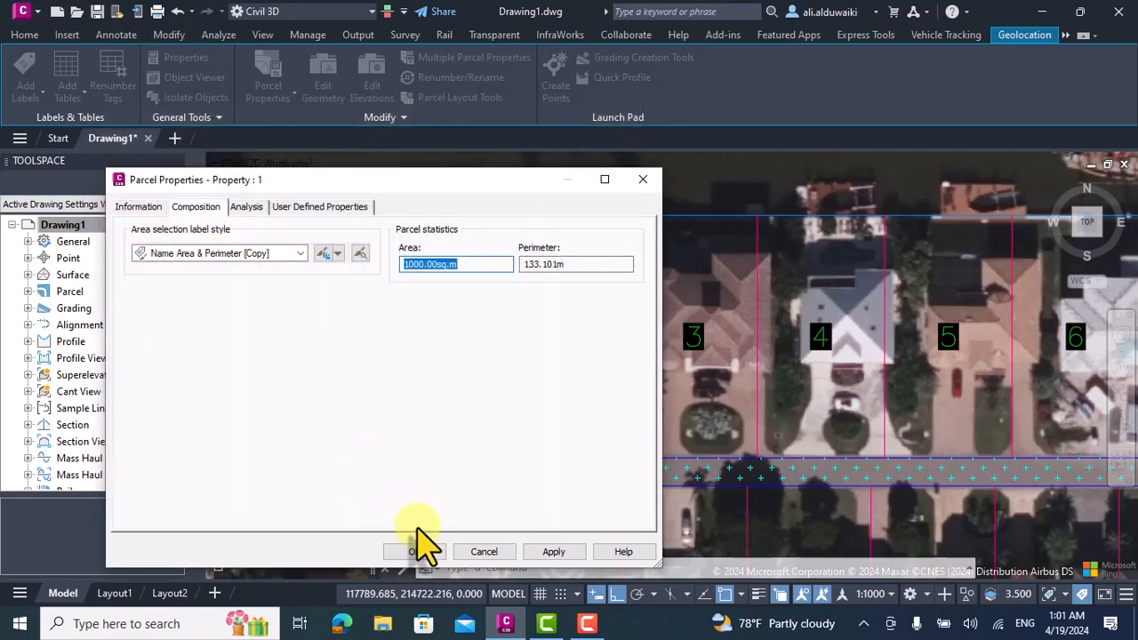
Copy the Name Area & Perimeter [Copy] label style and set its Area component's border type to Rounded Rectangular.
click(322, 253)
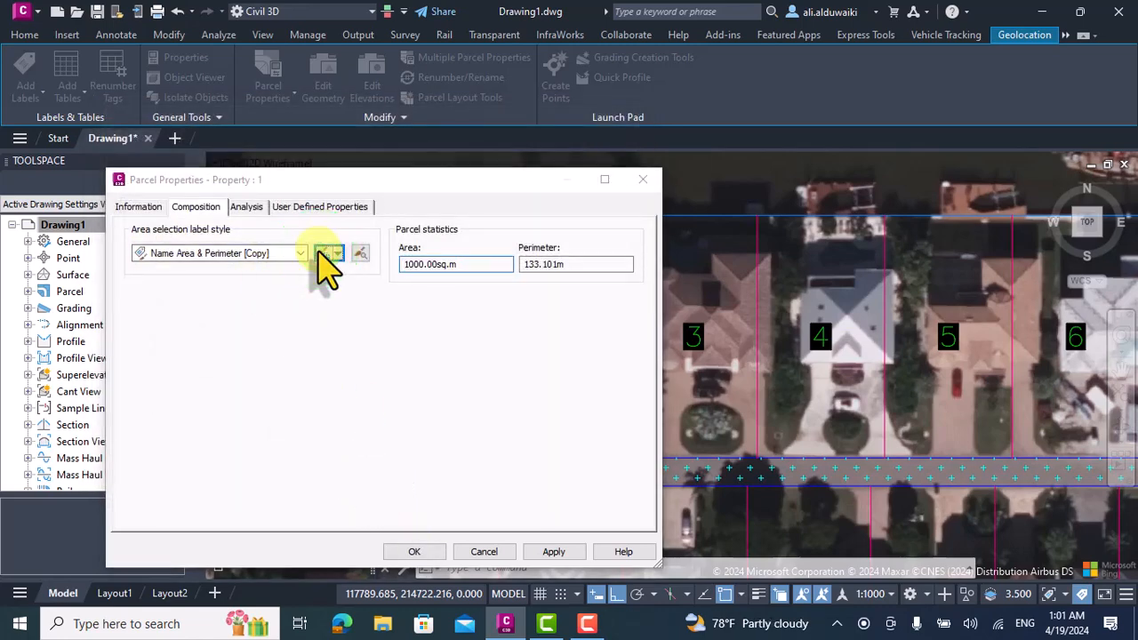
click(216, 137)
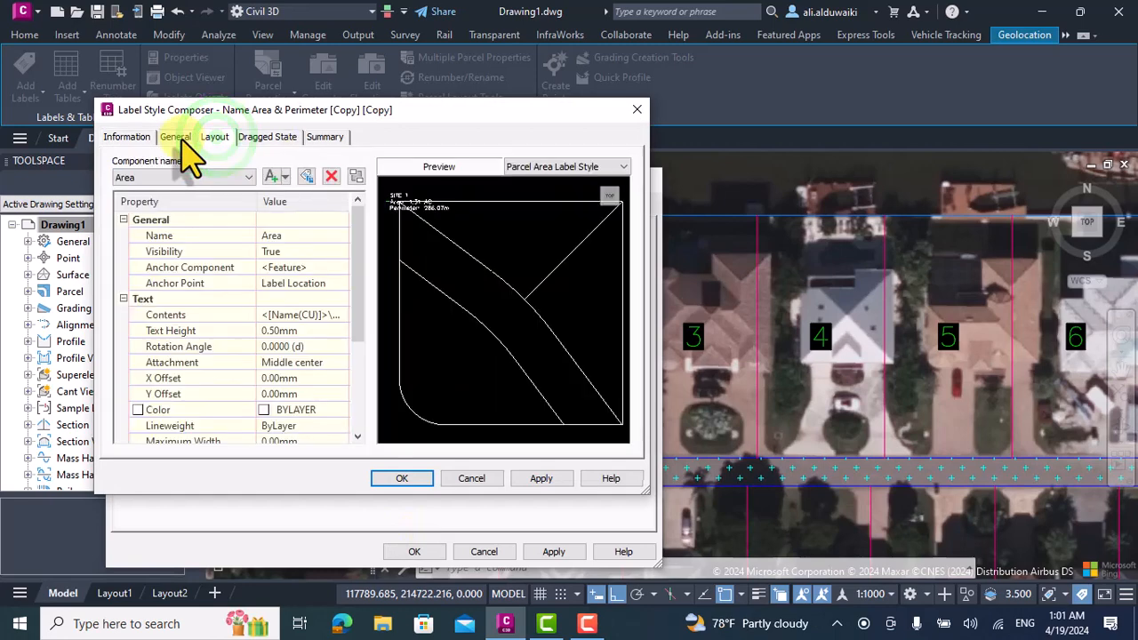
scroll(315, 373, down, 1)
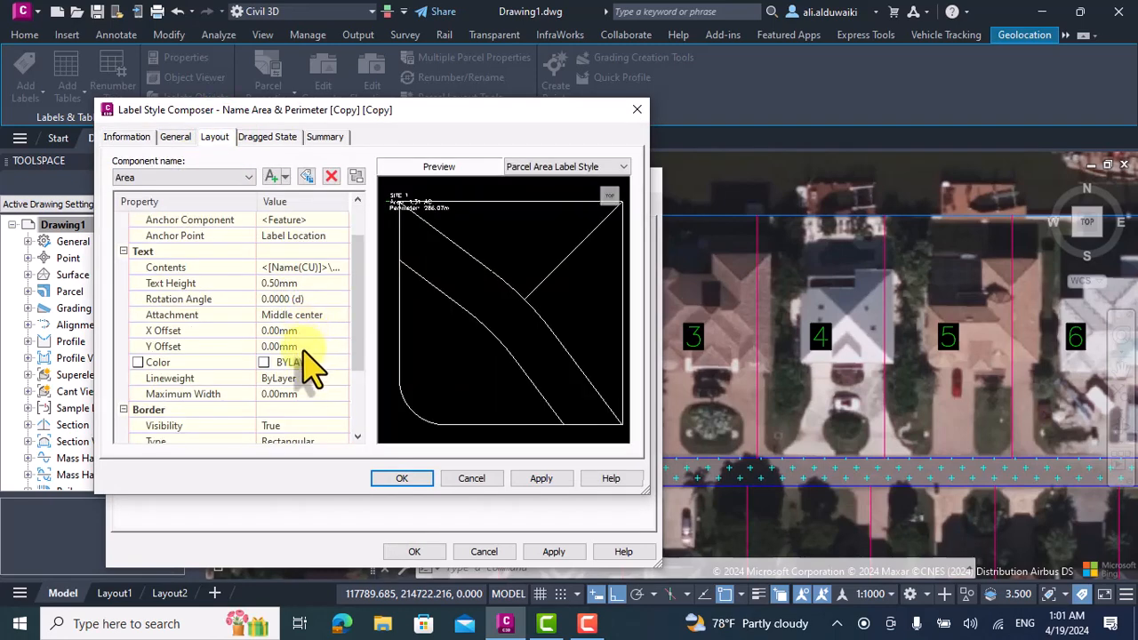
scroll(315, 410, down, 1)
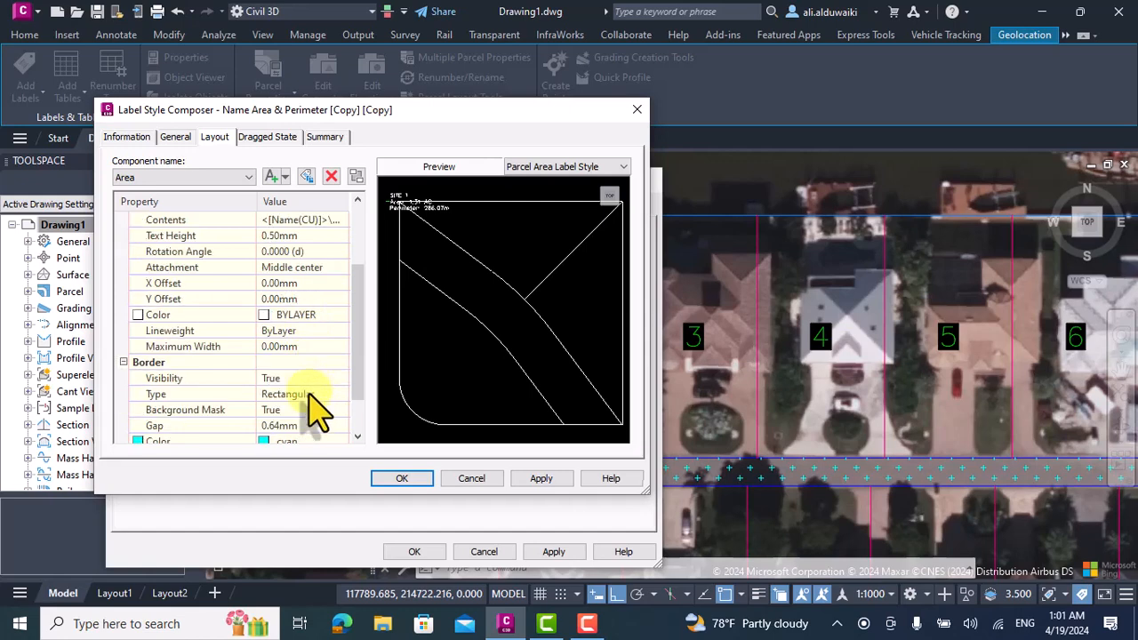
scroll(315, 410, down, 1)
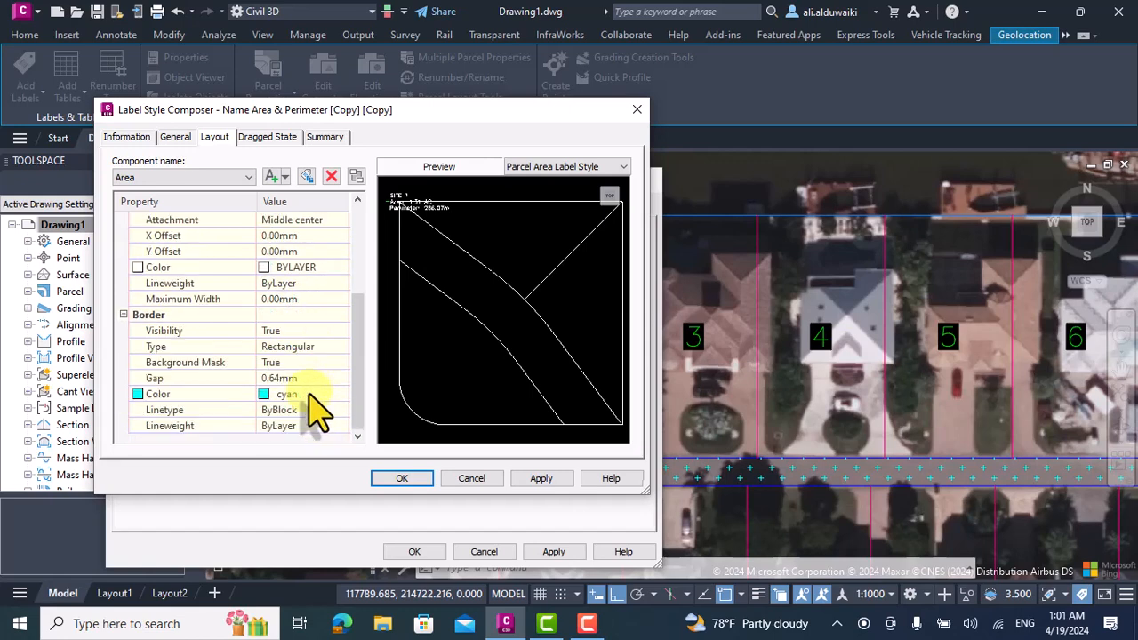
click(302, 349)
click(302, 376)
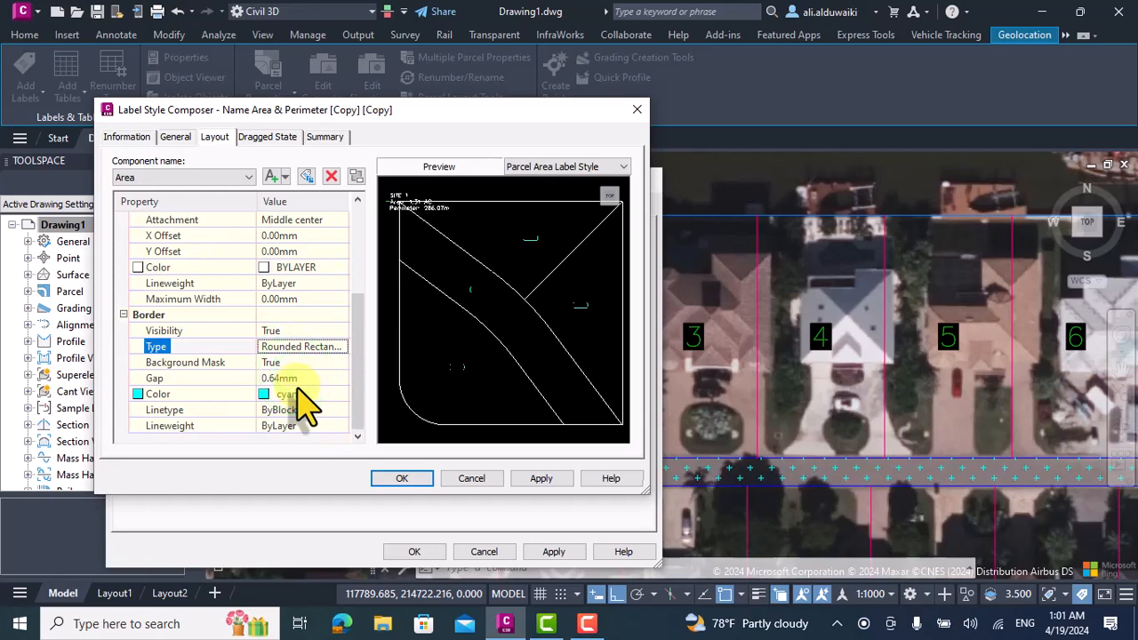
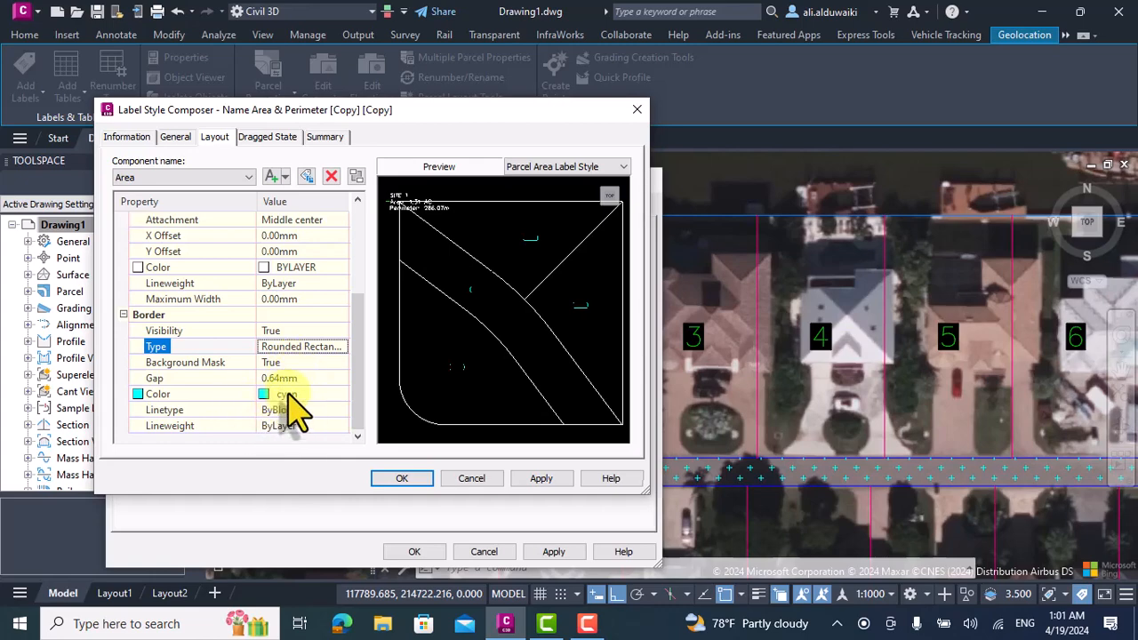
Set the Area component's border color to blue in the copied label style and accept the style and parcel 1's properties.
click(287, 394)
click(340, 394)
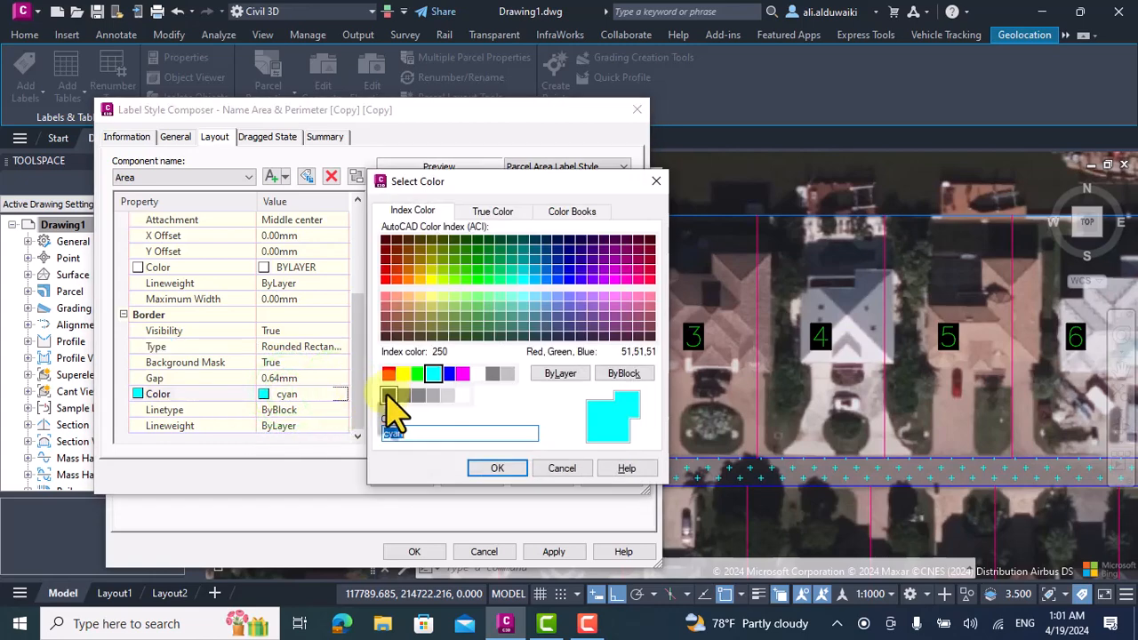
click(449, 373)
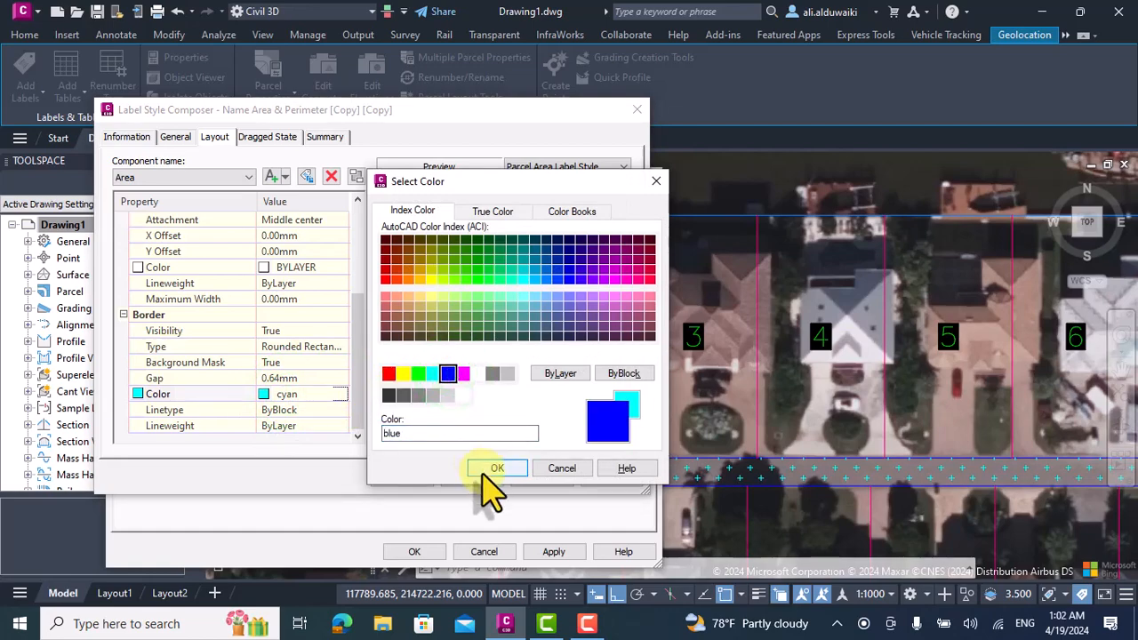
click(484, 471)
click(402, 478)
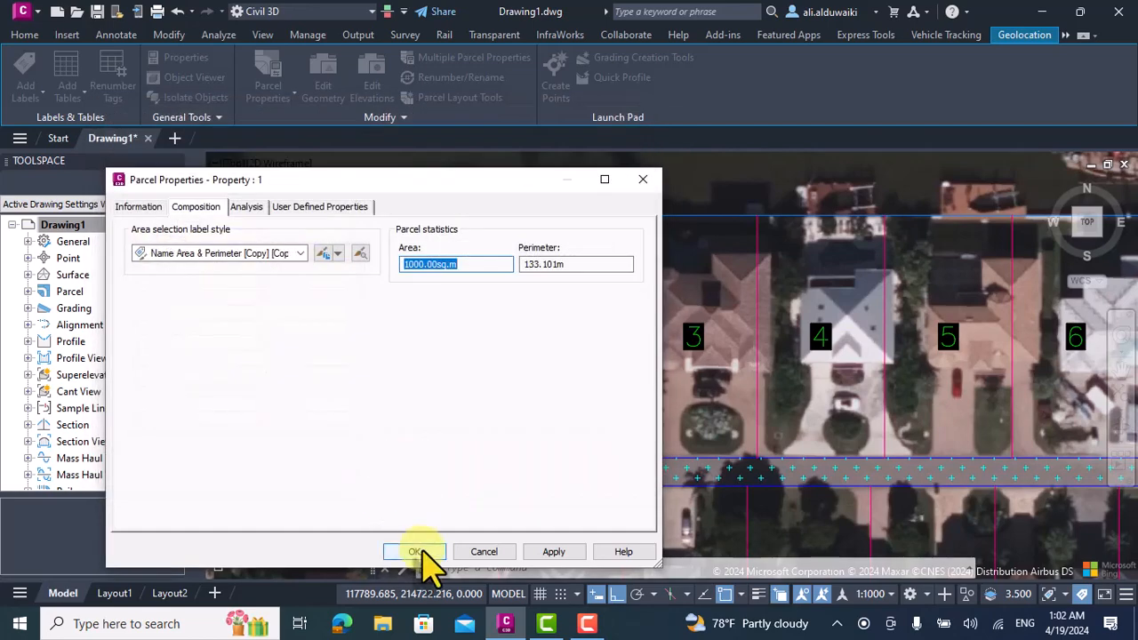
click(418, 551)
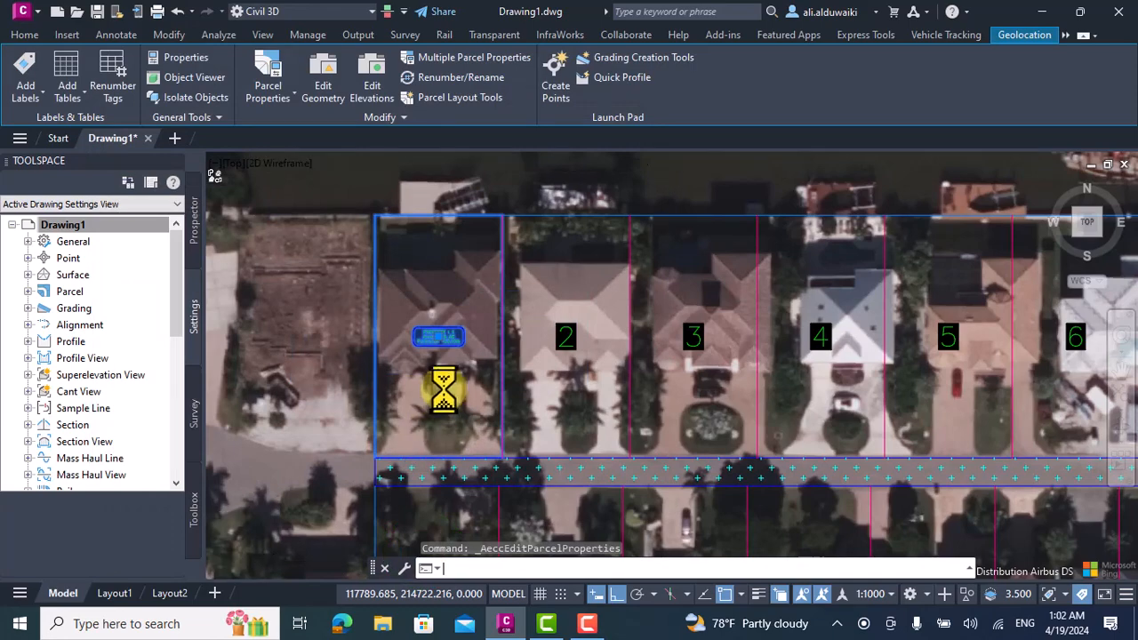
scroll(444, 356, up, 2)
key(Escape)
scroll(462, 316, up, 2)
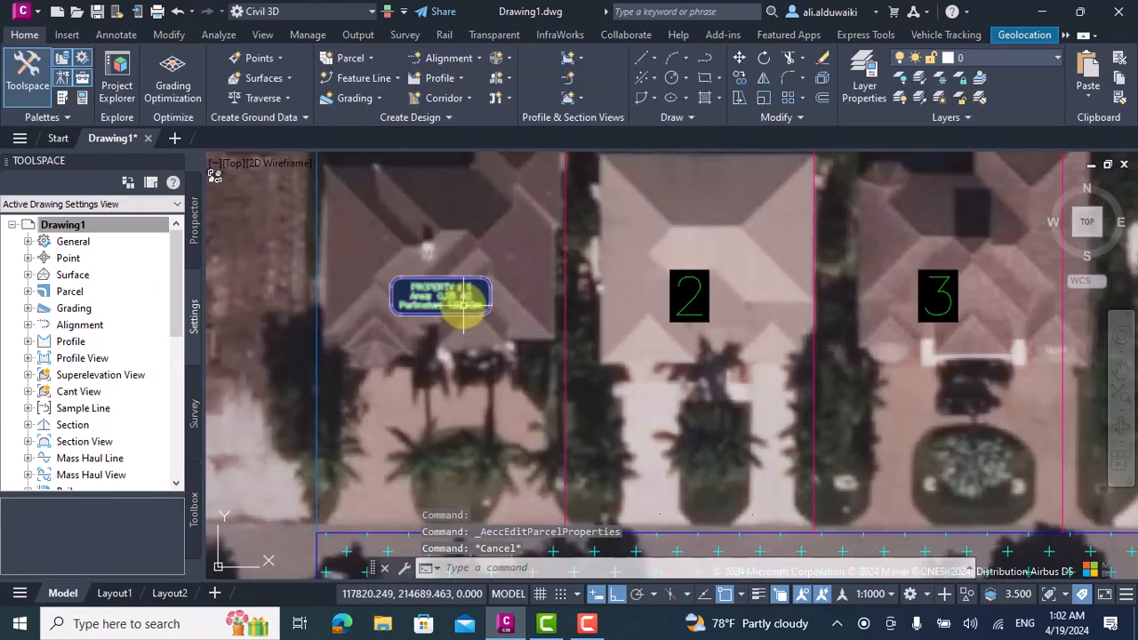
Edit parcel 1's area label style to set the Area component's text height to 1 mm and accept the changes.
click(462, 306)
click(267, 71)
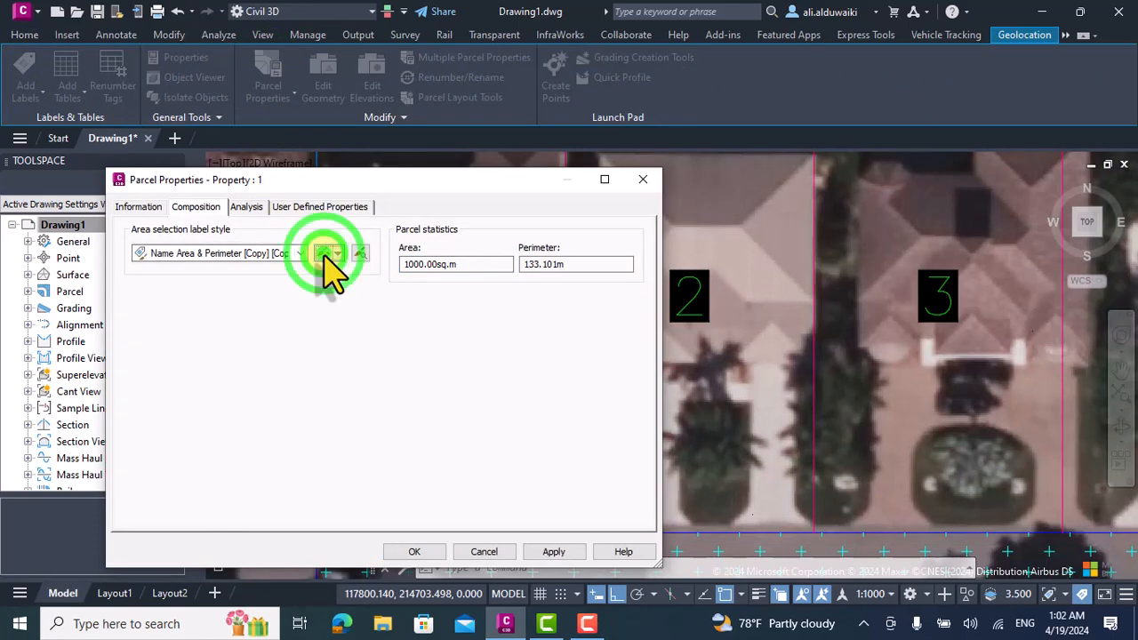
click(325, 253)
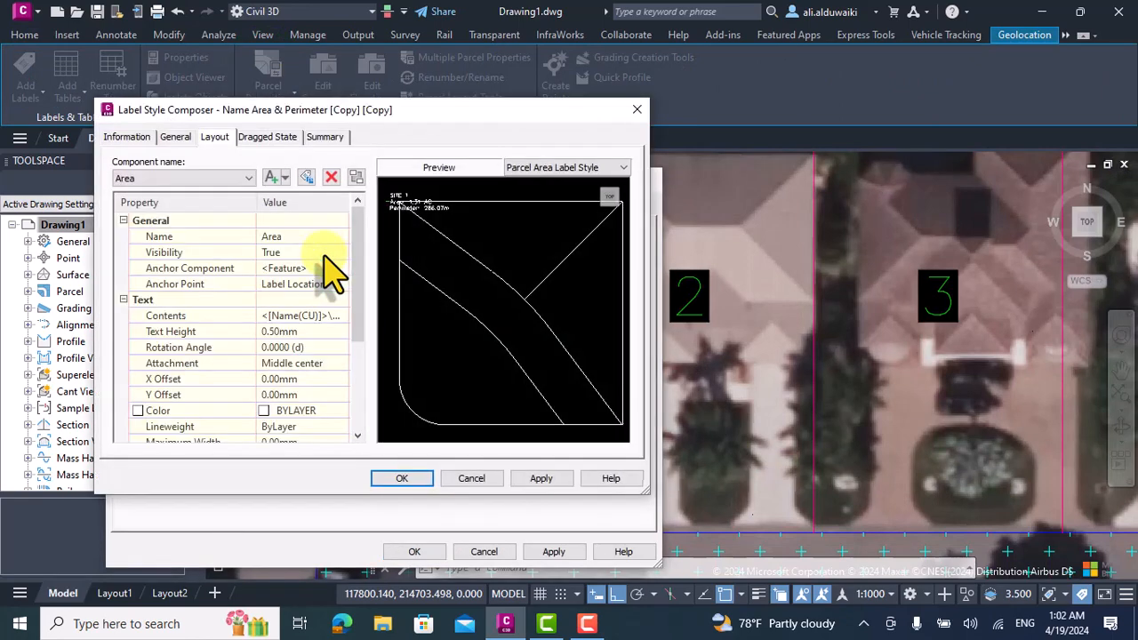
click(302, 330)
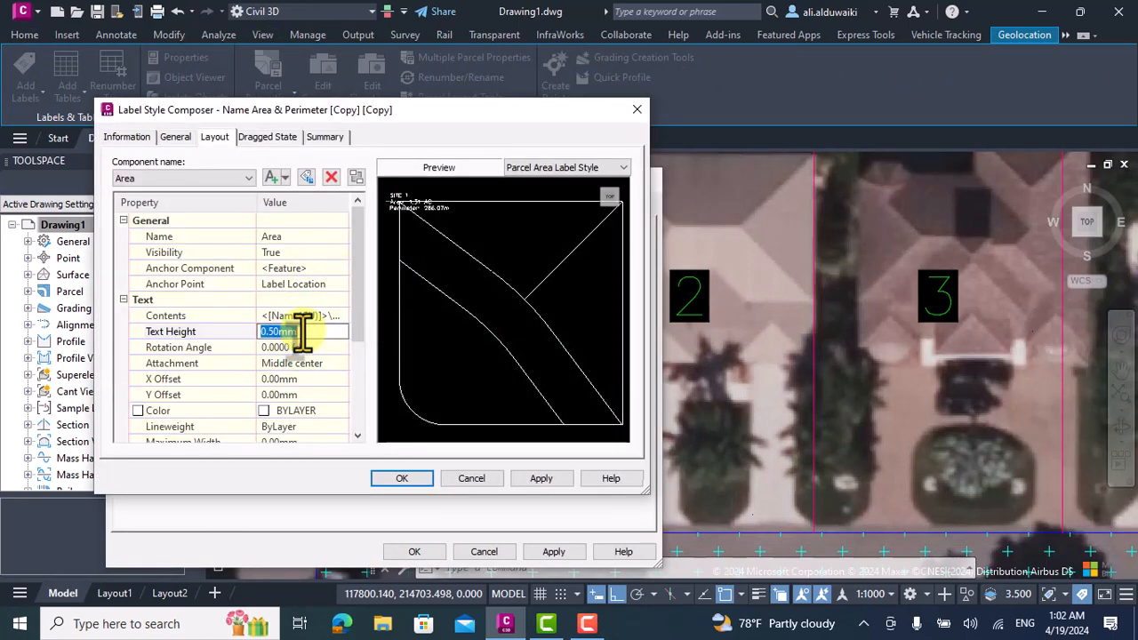
text(1)
click(384, 476)
click(421, 550)
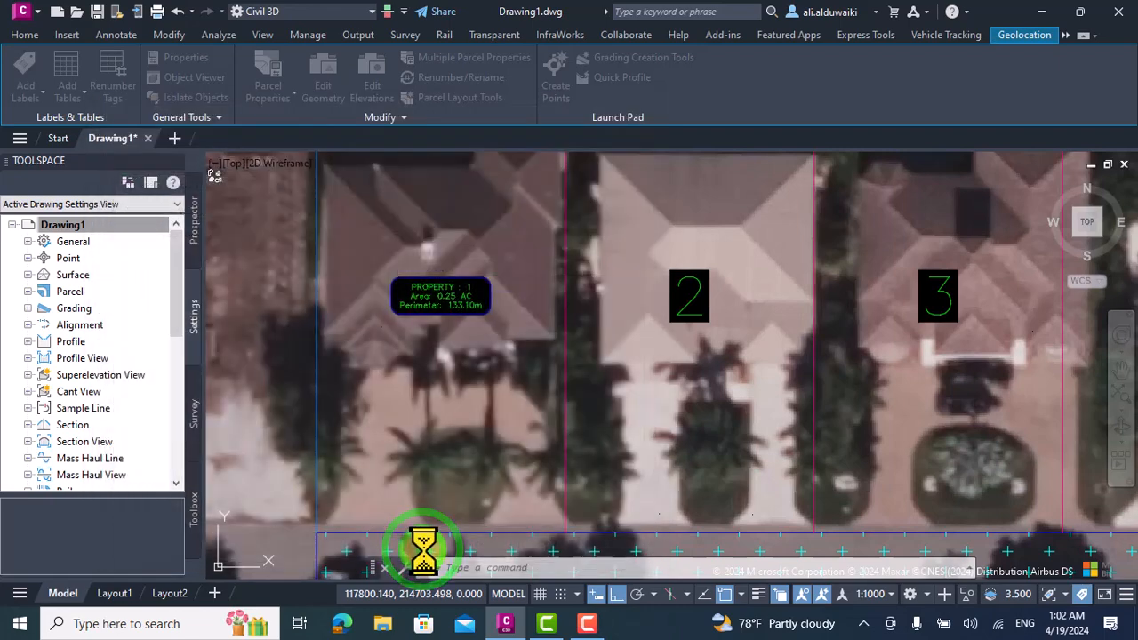
scroll(418, 432, down, 3)
key(Escape)
scroll(422, 387, up, 1)
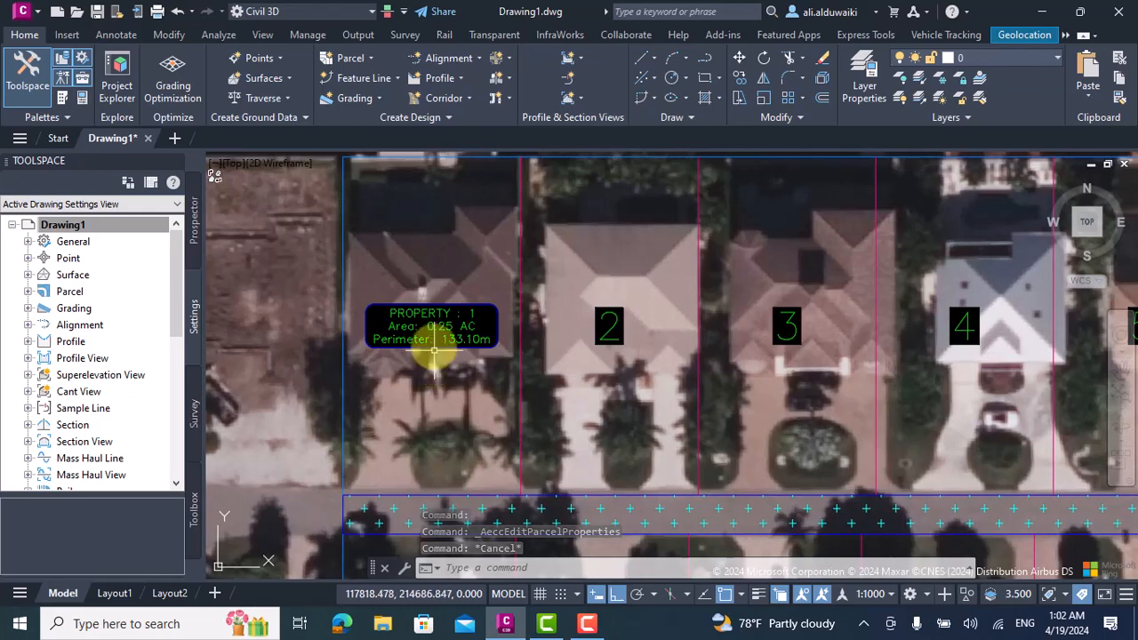
Open the properties of parcel 1 and create a copy of its Property object style.
click(422, 342)
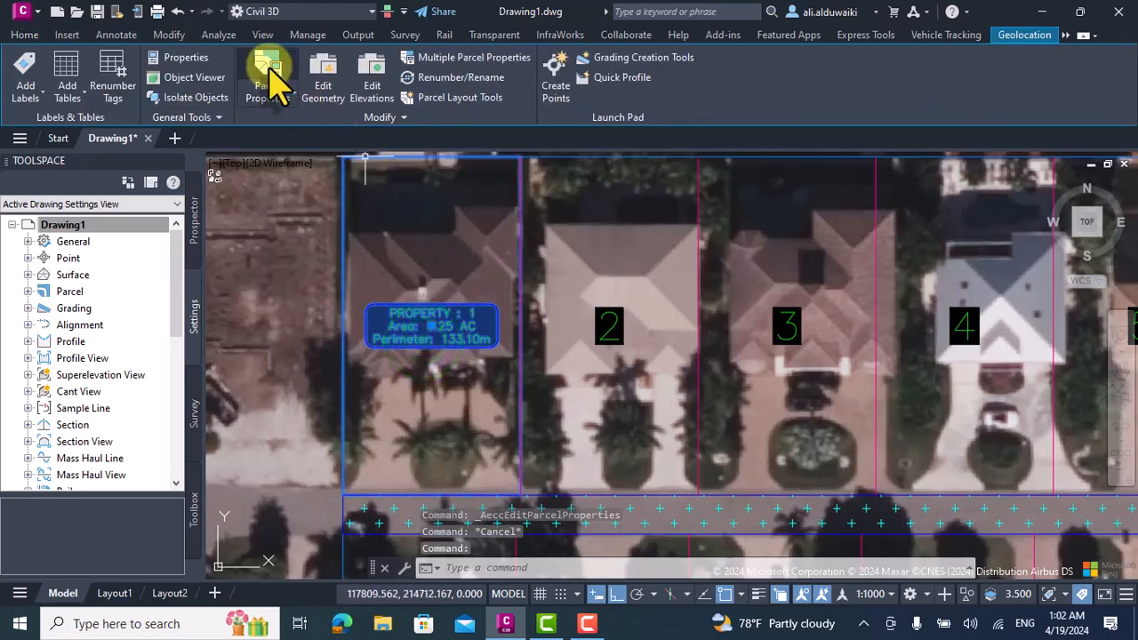
click(269, 71)
click(142, 207)
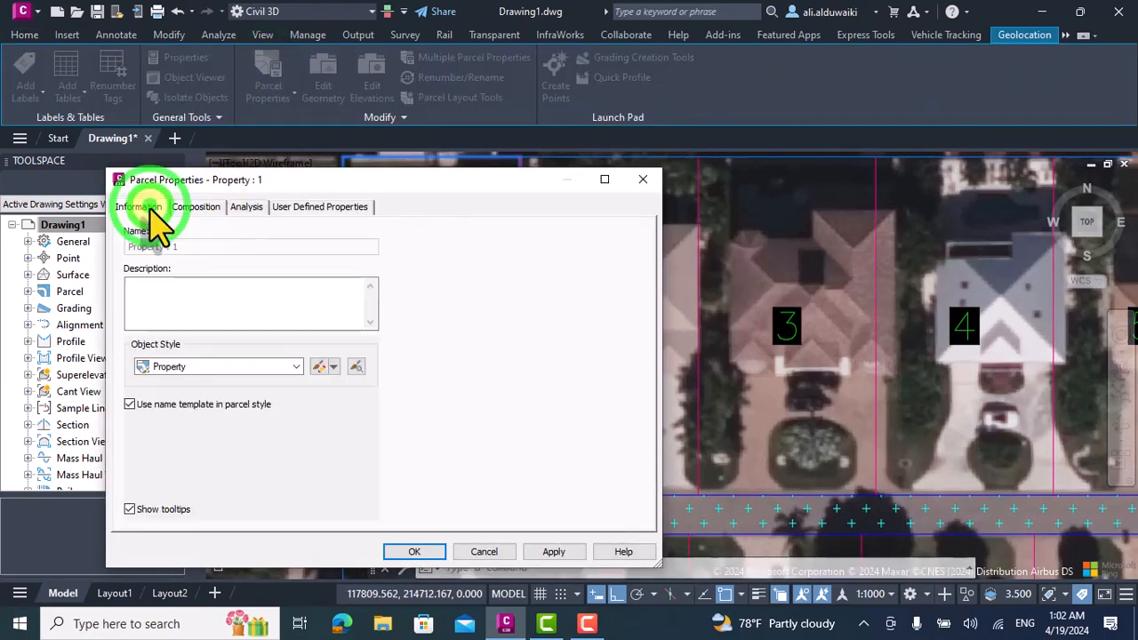
click(298, 371)
click(298, 372)
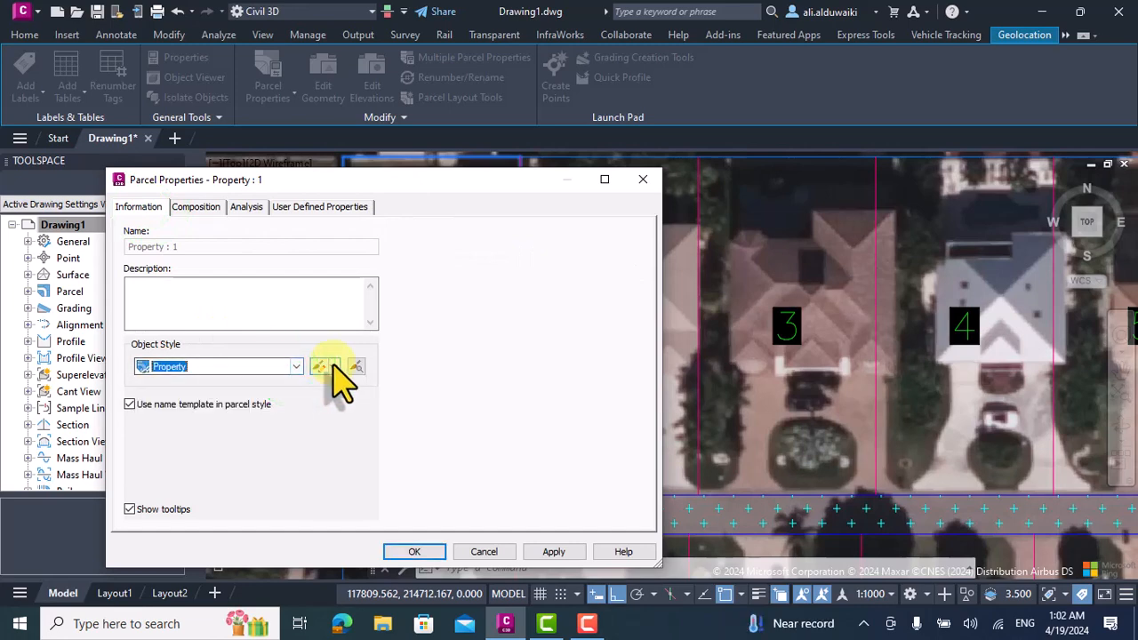
click(333, 366)
click(348, 400)
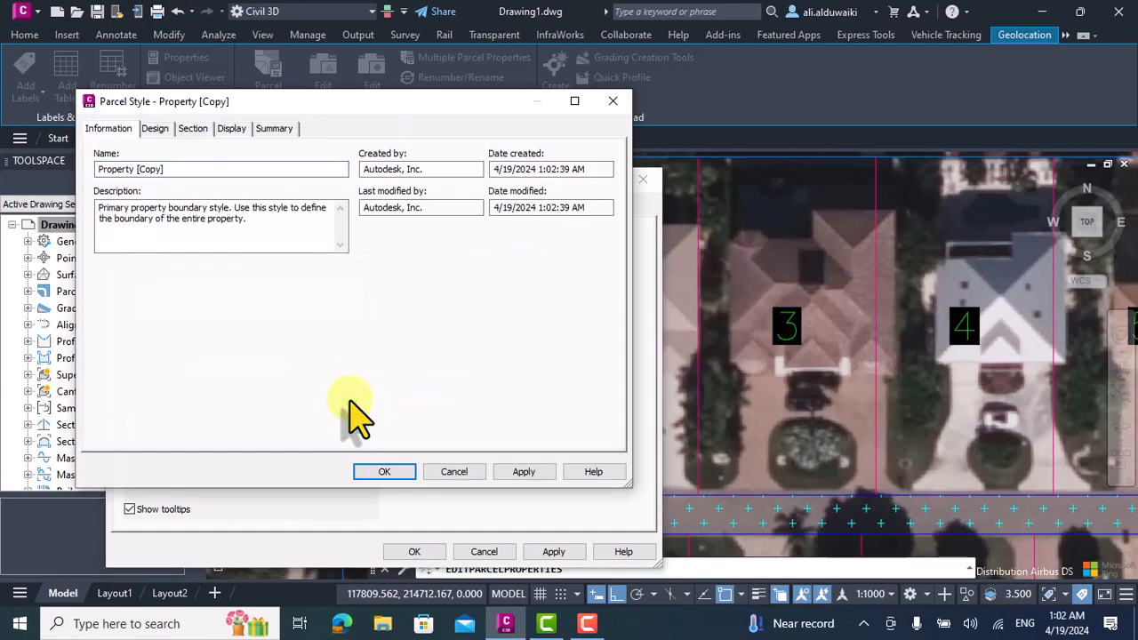
Turn on the visibility of the Parcel Area Fill component in the Property [Copy] style's plan display.
click(156, 128)
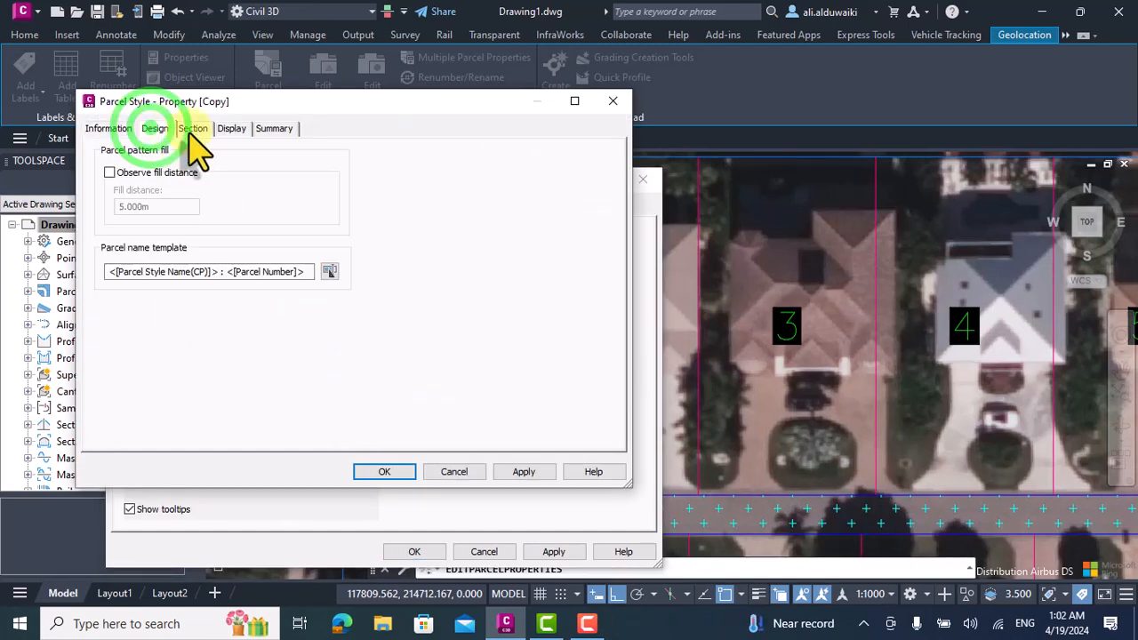
click(192, 129)
click(155, 130)
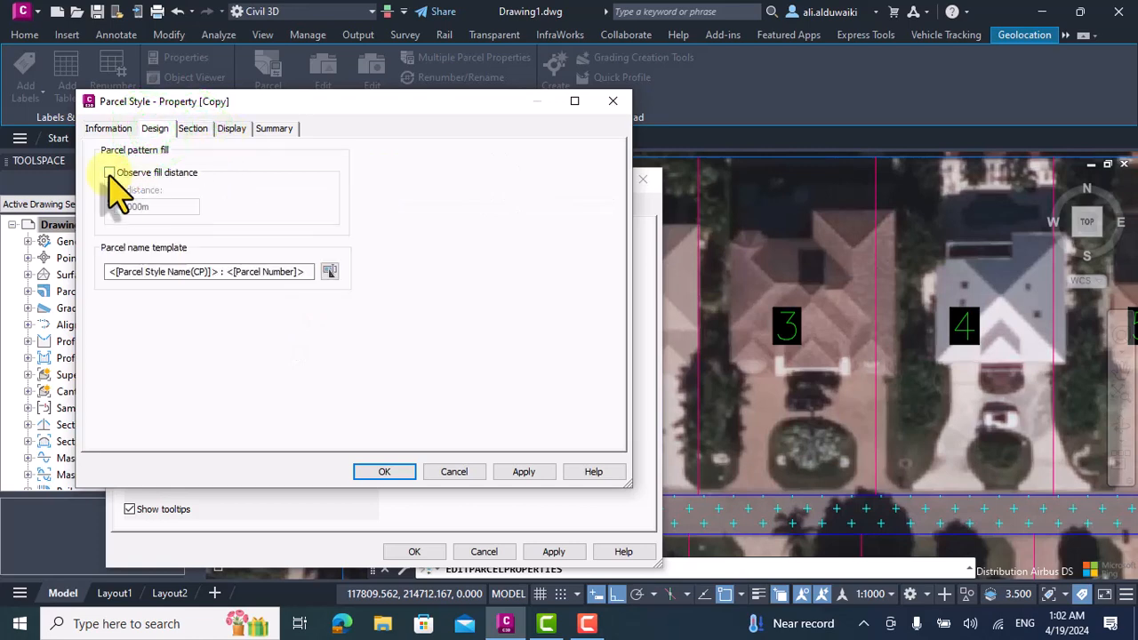
click(233, 128)
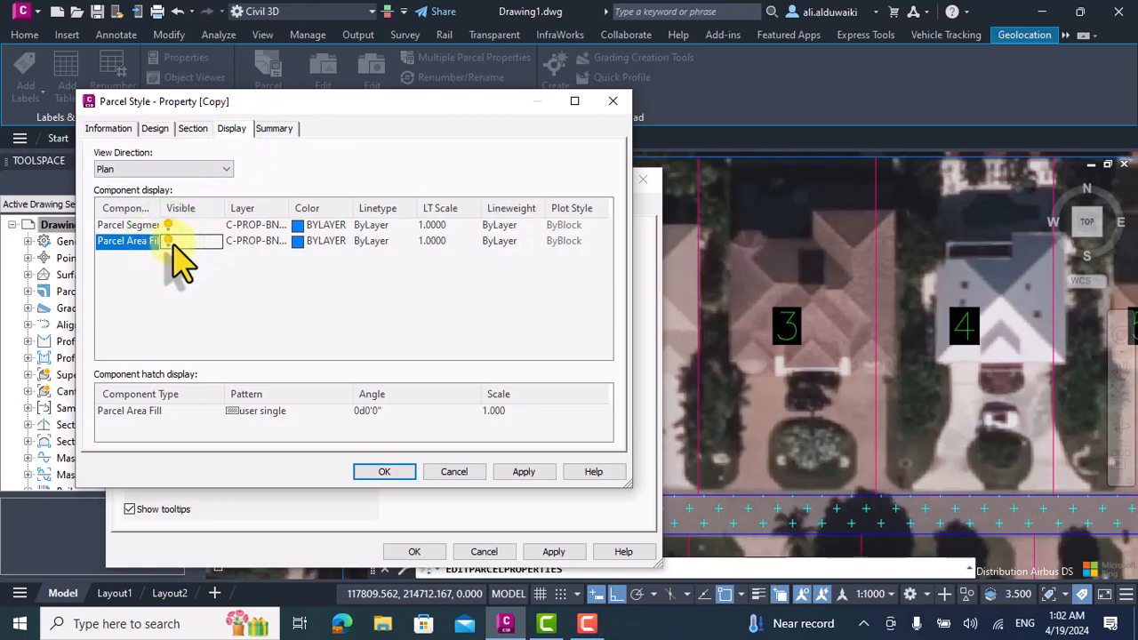
Set the Parcel Area Fill hatch to the predefined DOTS pattern.
click(257, 413)
click(345, 254)
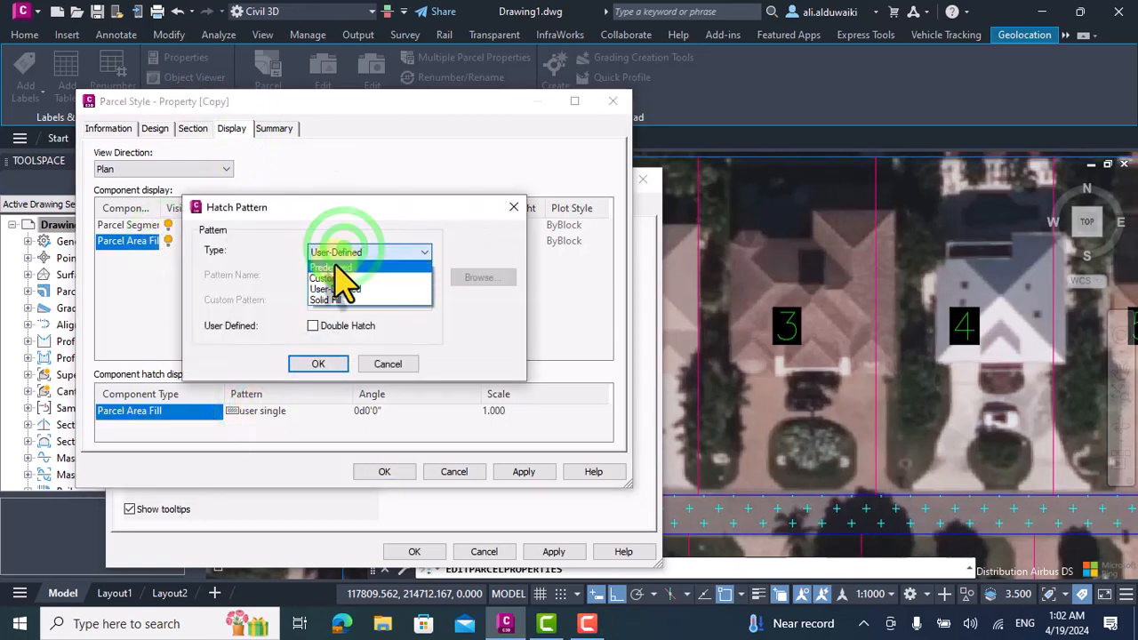
click(342, 267)
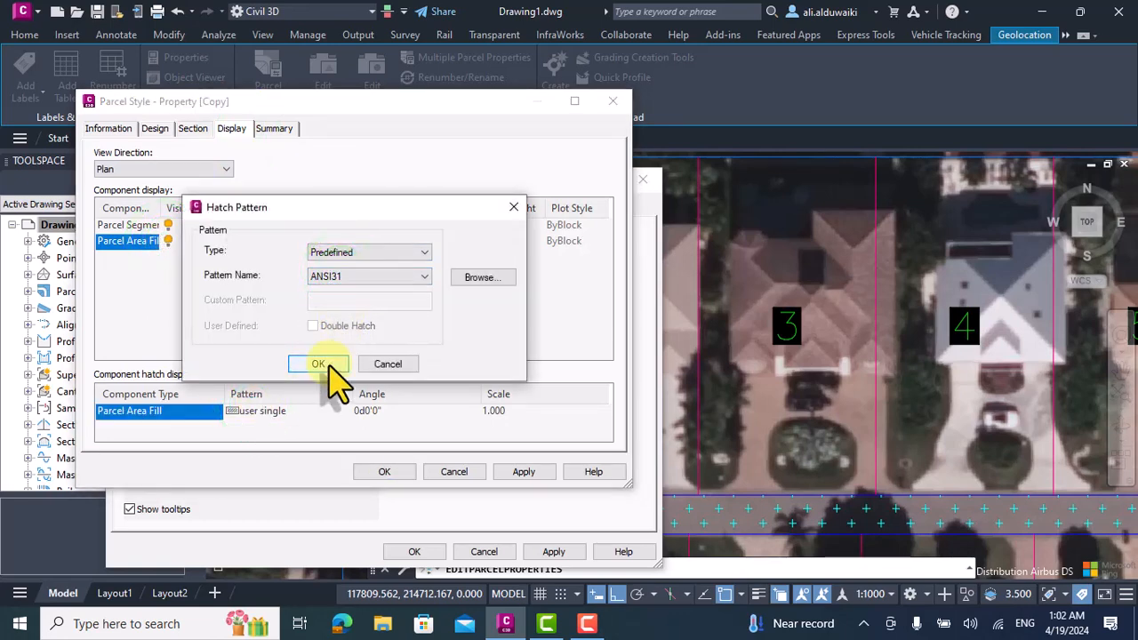
click(343, 277)
scroll(356, 394, down, 3)
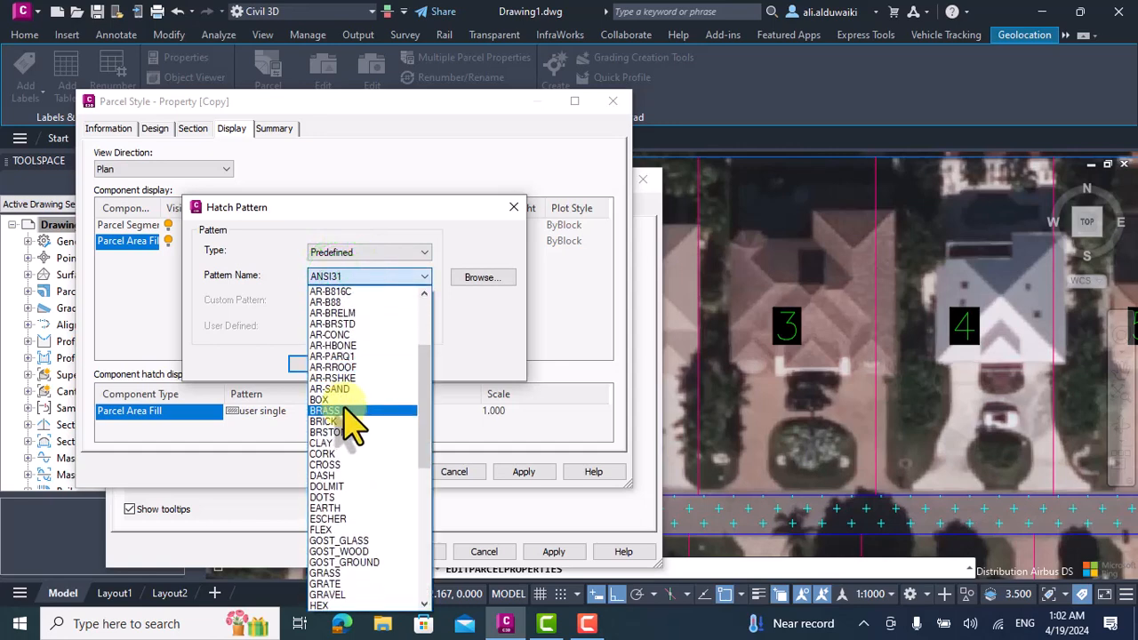
drag(427, 457, 427, 542)
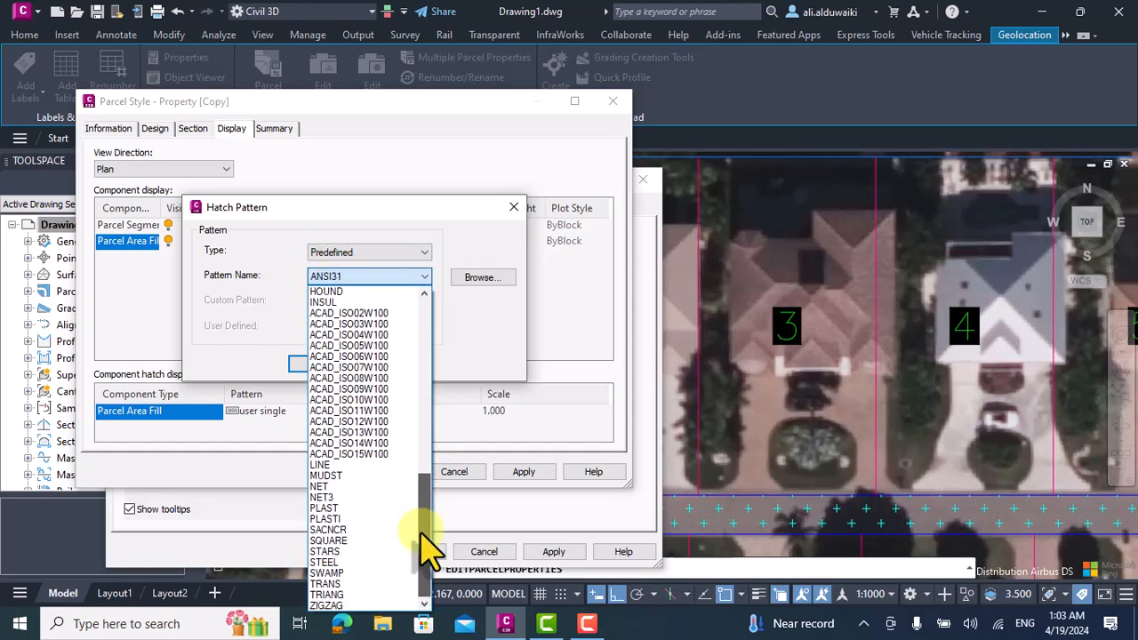
scroll(372, 524, up, 8)
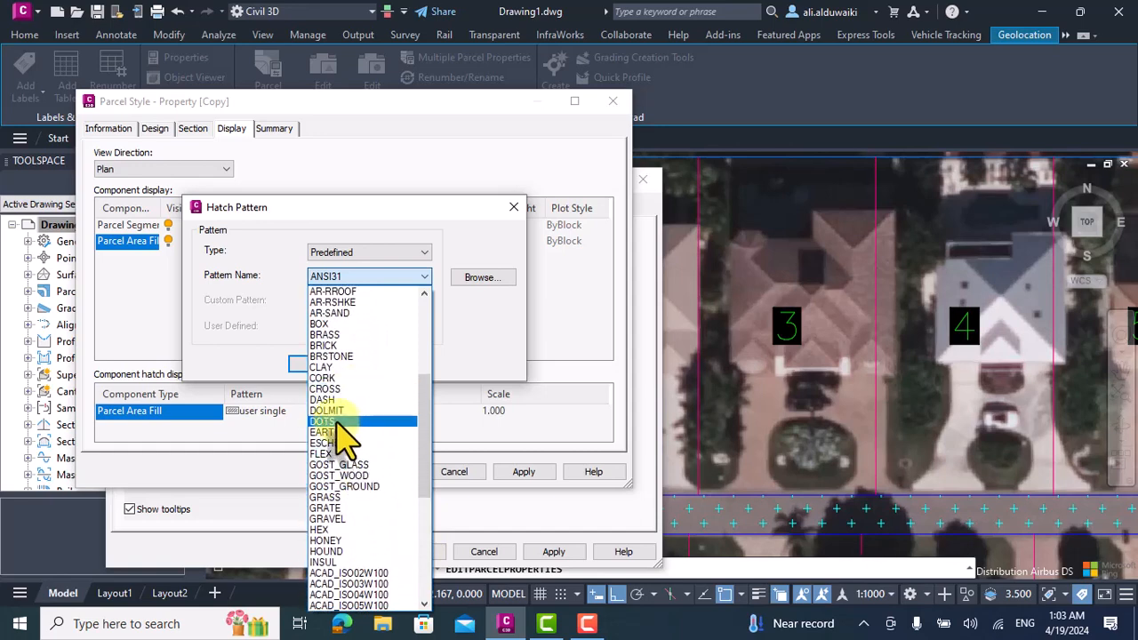
click(333, 420)
click(322, 363)
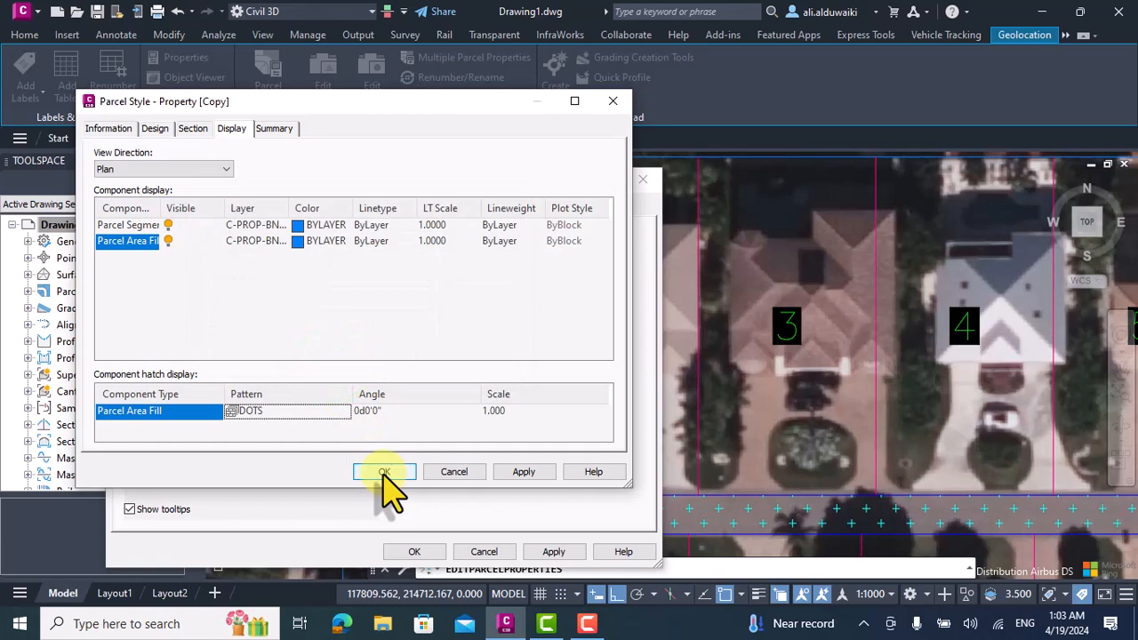
Set the Parcel Area Fill hatch scale to 0.7 and accept the copied style and parcel 1's properties.
click(496, 412)
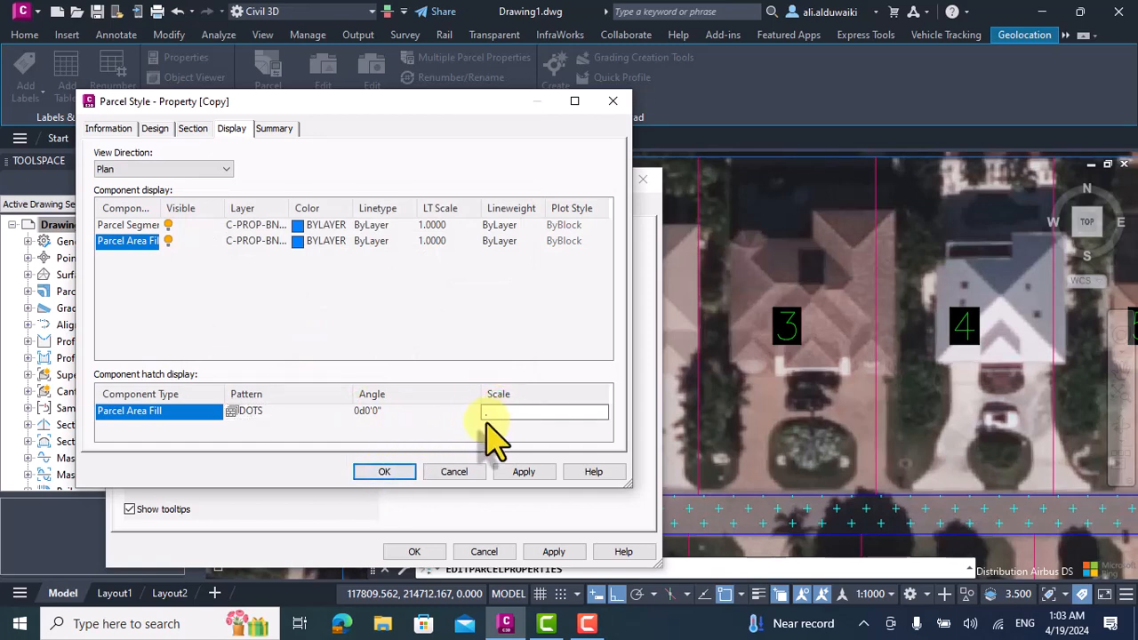
click(499, 470)
click(394, 471)
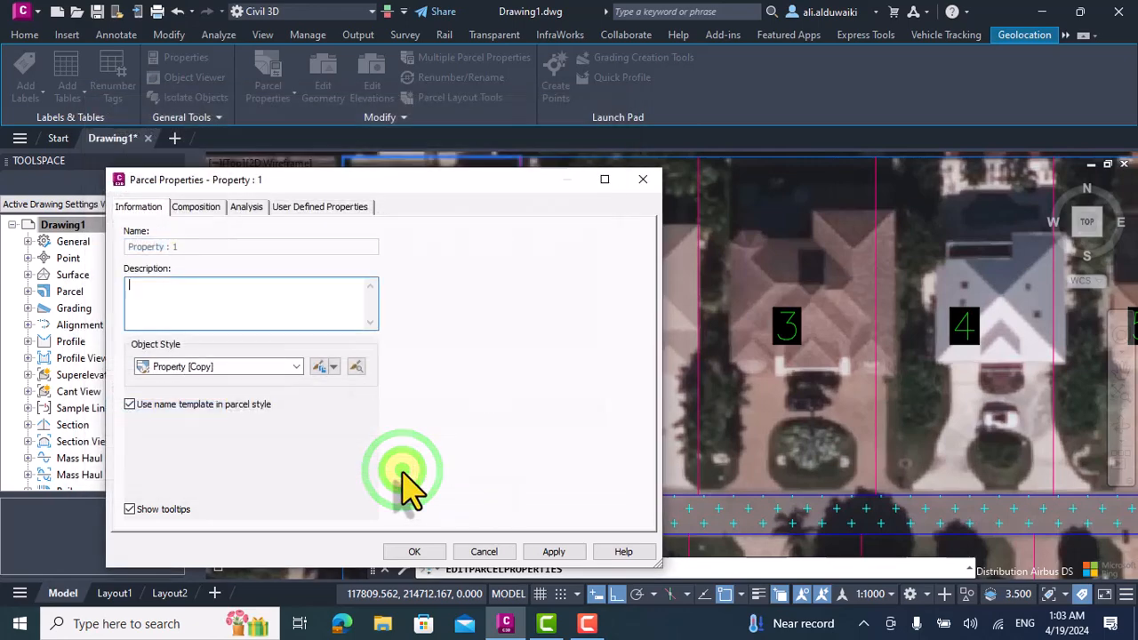
click(414, 552)
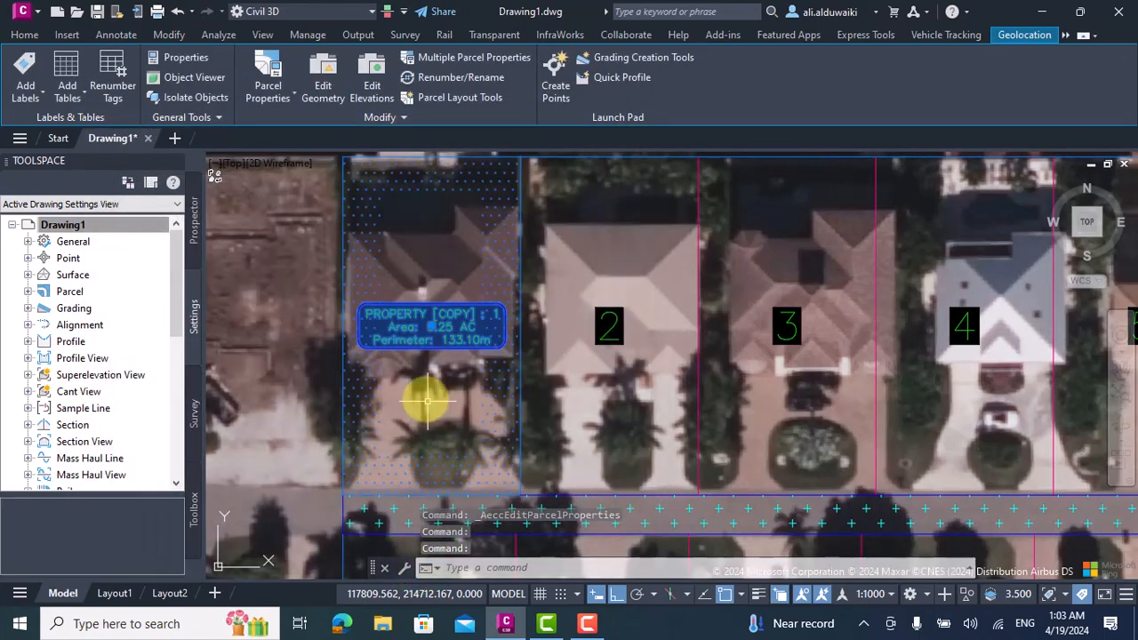
scroll(425, 394, down, 2)
key(Escape)
scroll(435, 384, up, 3)
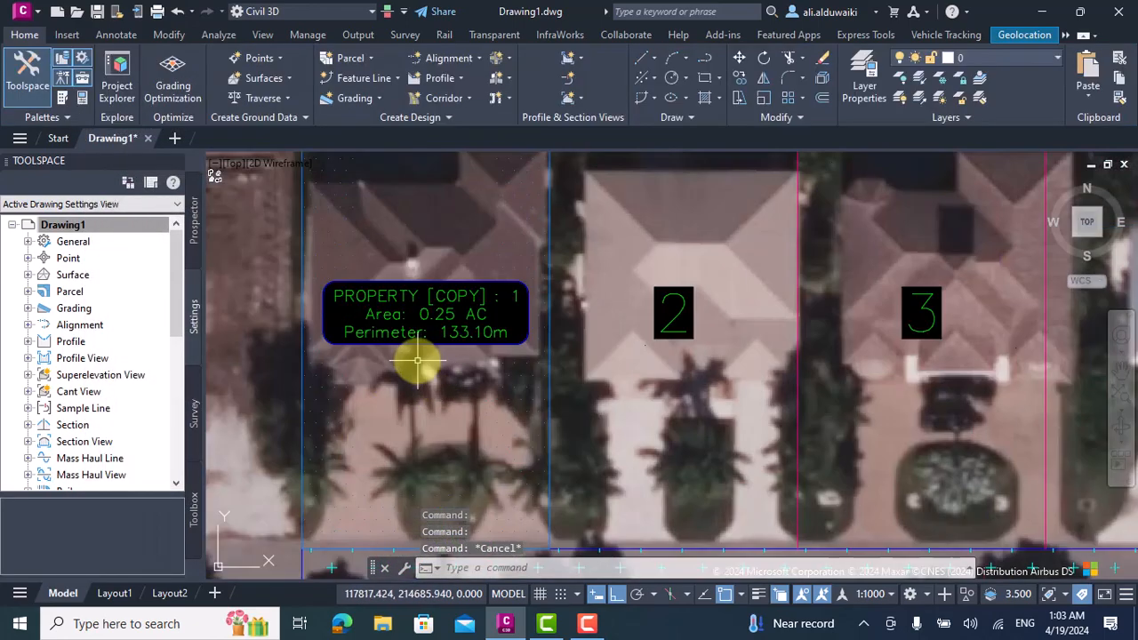
scroll(417, 360, down, 1)
Reopen the Property [Copy] style from parcel 1's properties and set its Parcel Area Fill hatch scale to 4.
click(387, 305)
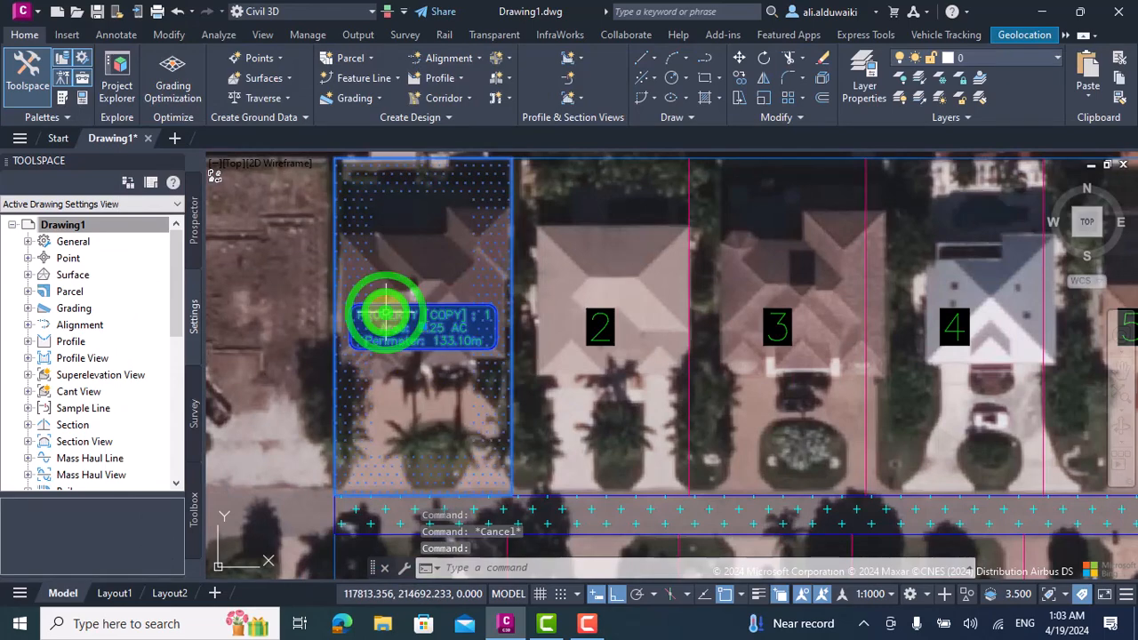
click(269, 69)
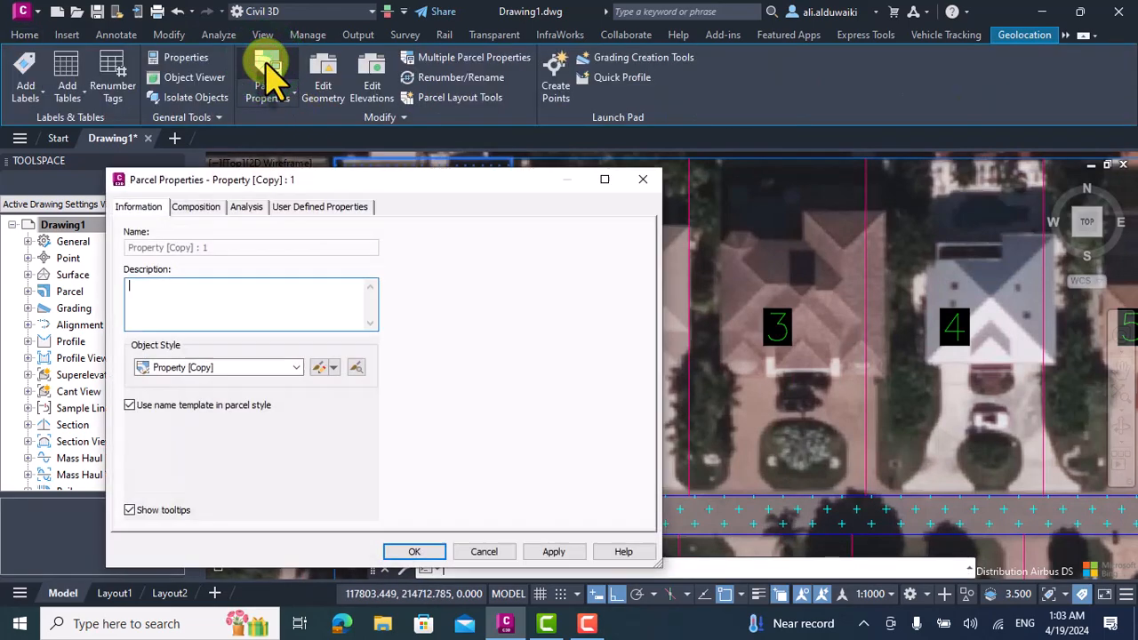
click(318, 367)
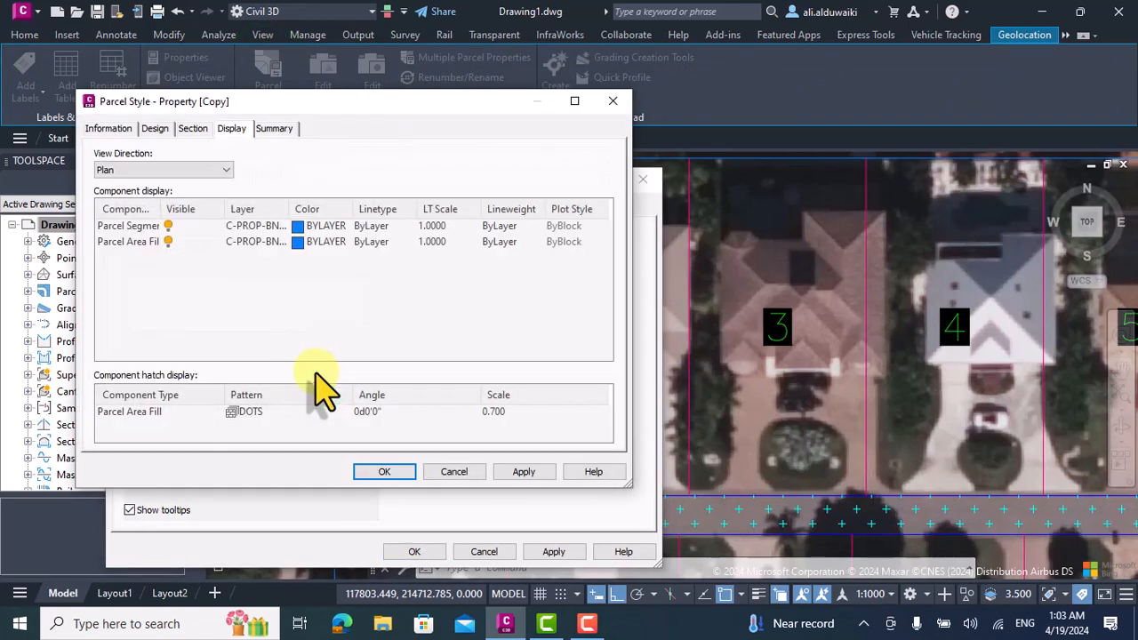
click(500, 411)
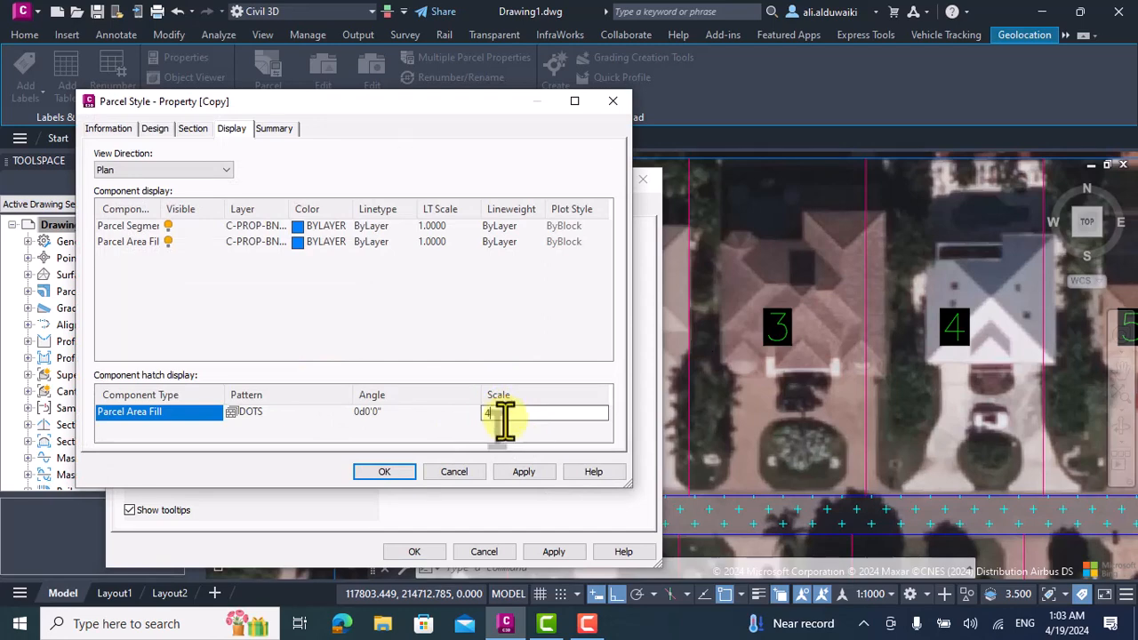
Set the Parcel Area Fill color to magenta, then accept the parcel style and apply parcel 1's properties.
click(299, 243)
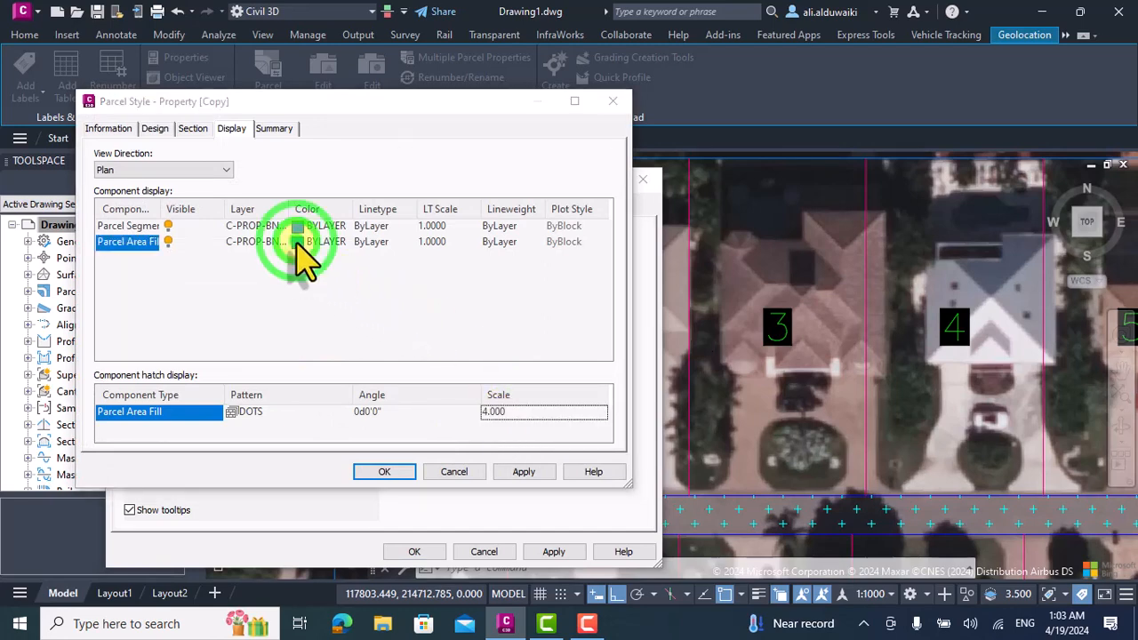
click(461, 374)
click(497, 468)
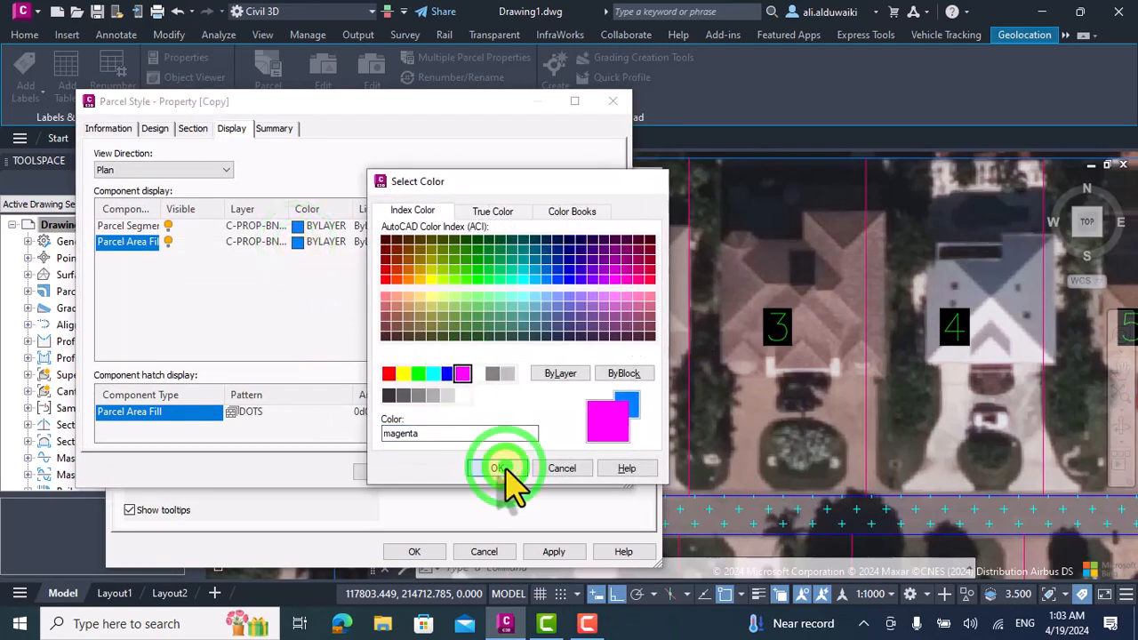
click(397, 471)
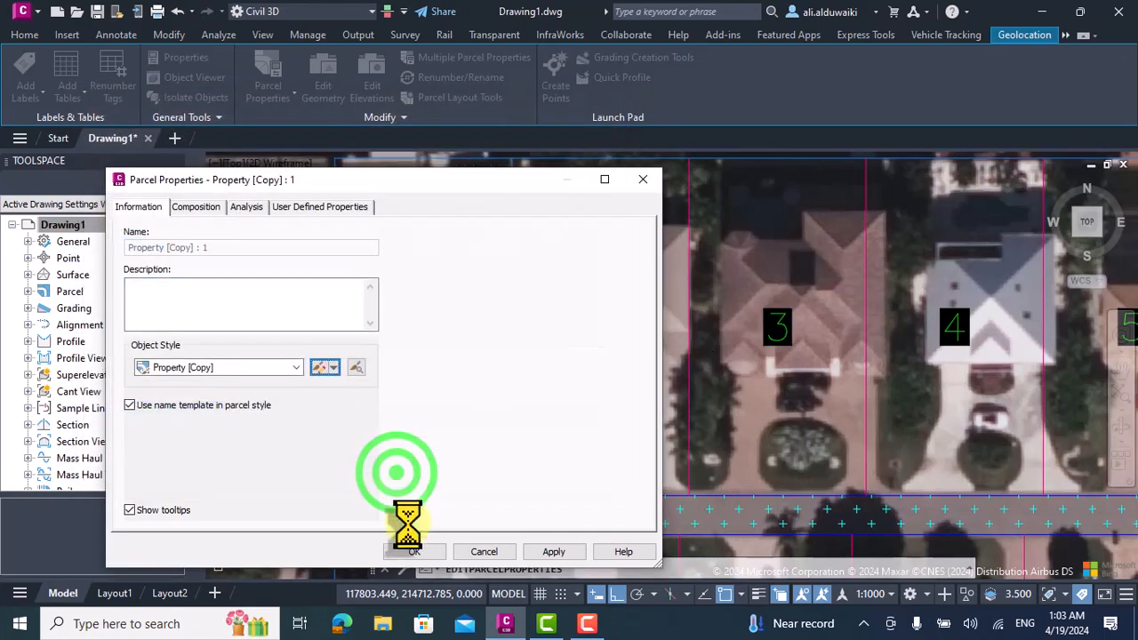
click(551, 553)
click(425, 551)
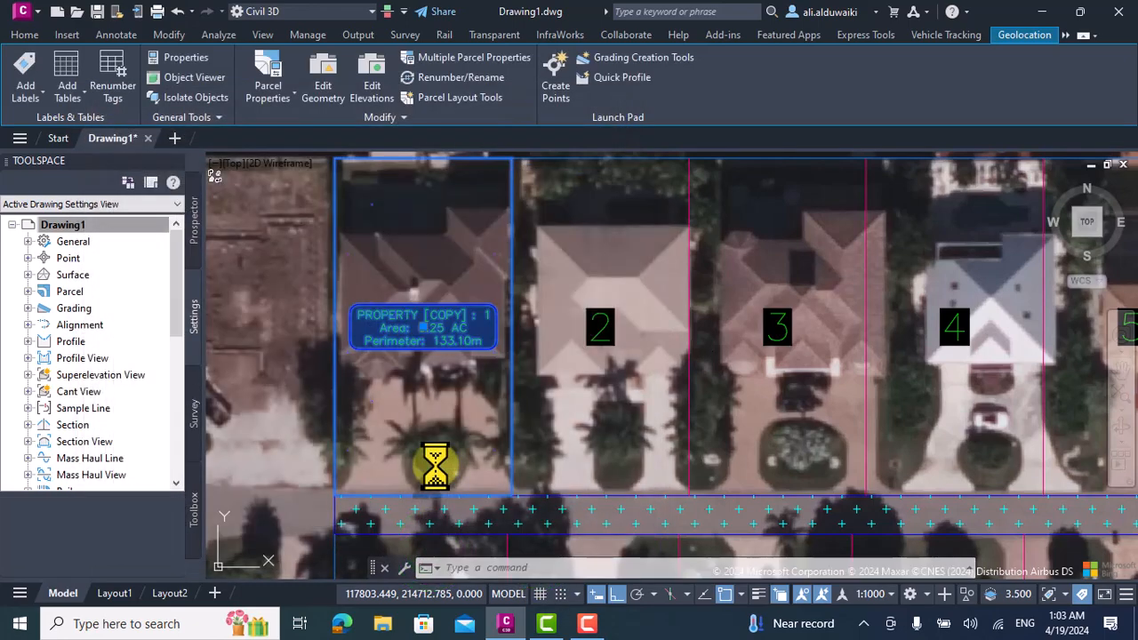
Set the Property [Copy] style's Parcel Area Fill hatch scale to 1, then accept the style and parcel 1's properties.
scroll(394, 284, down, 3)
scroll(401, 299, up, 10)
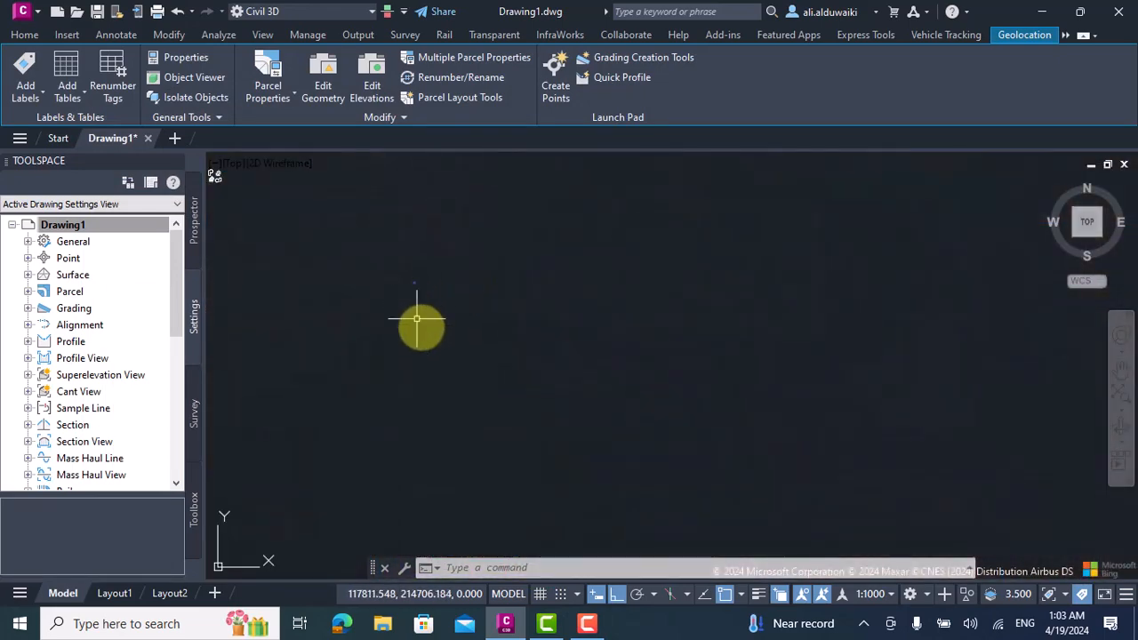
scroll(432, 330, down, 6)
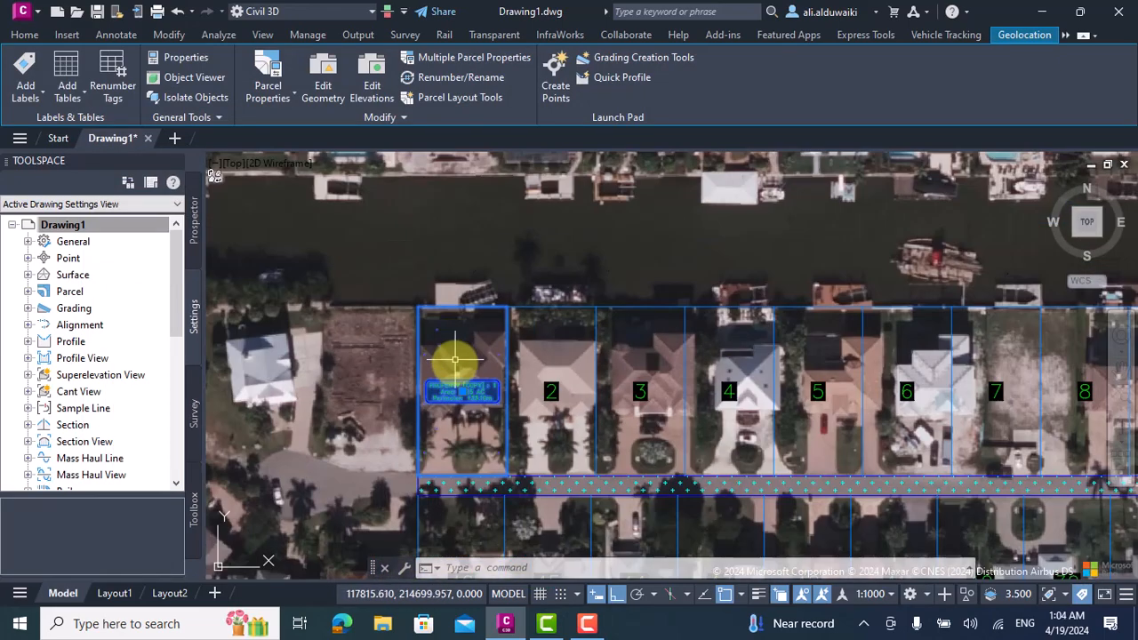
click(279, 82)
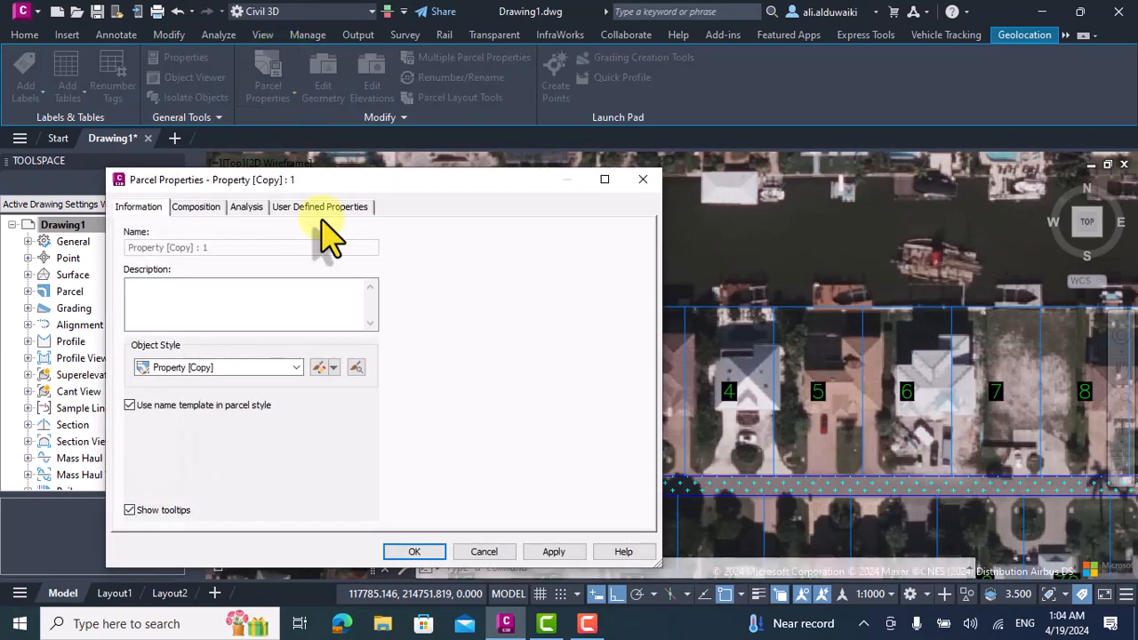
click(317, 367)
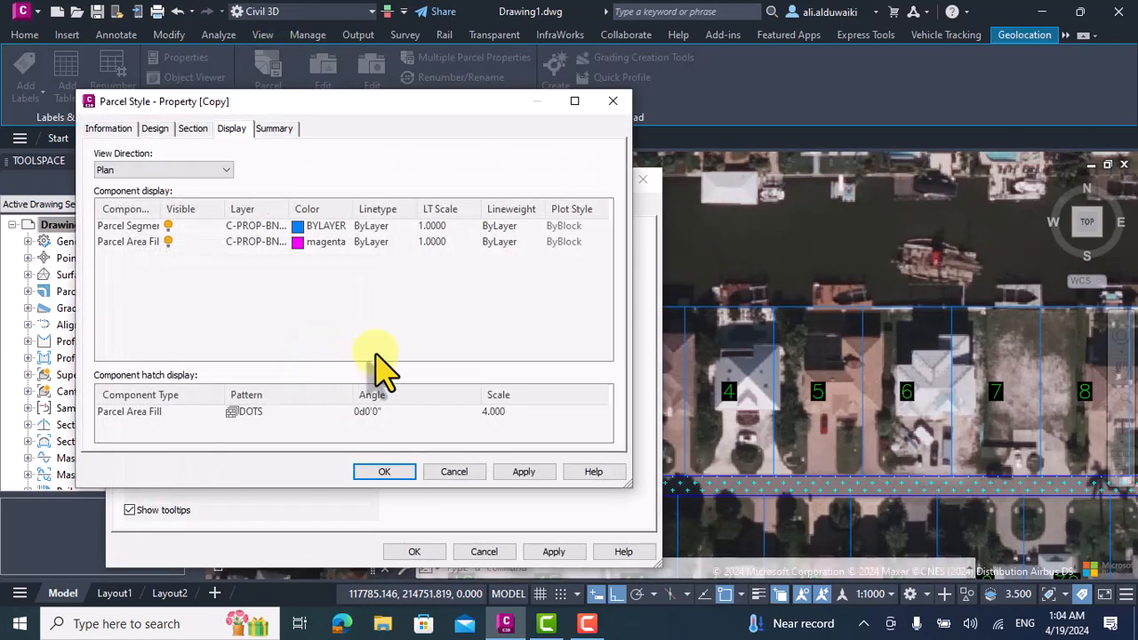
click(494, 413)
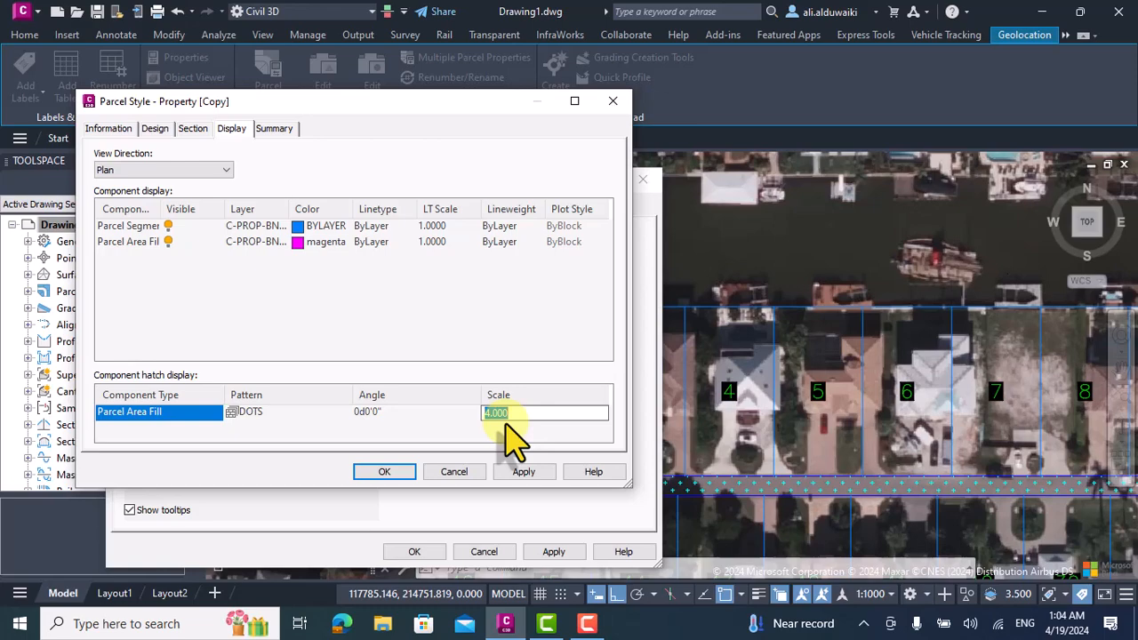
click(395, 476)
click(509, 474)
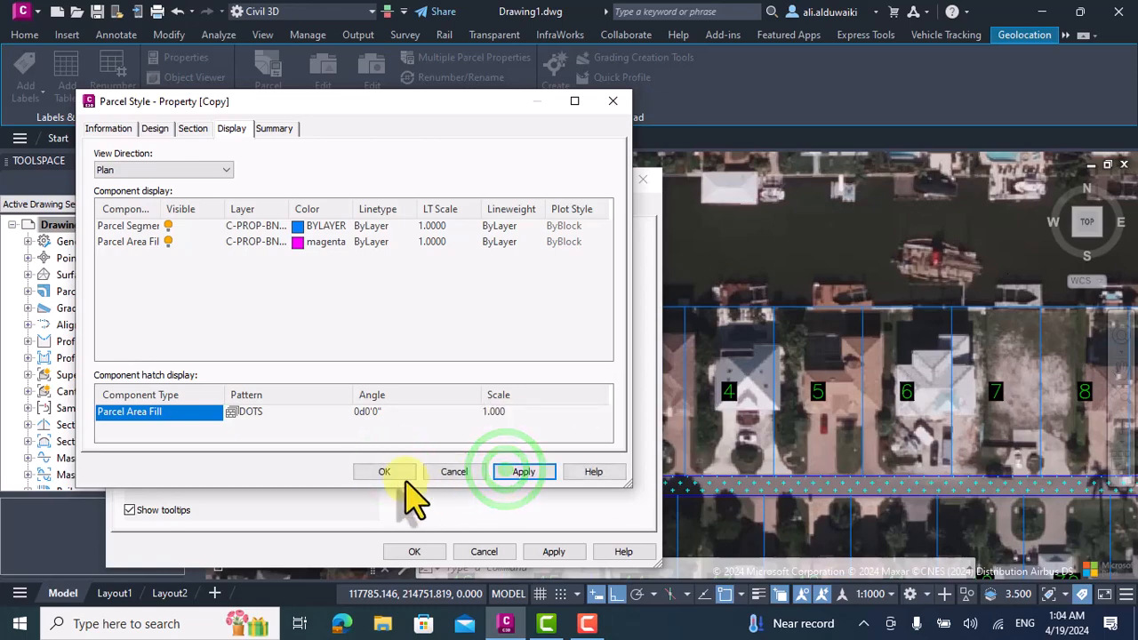
click(400, 475)
click(544, 551)
click(418, 551)
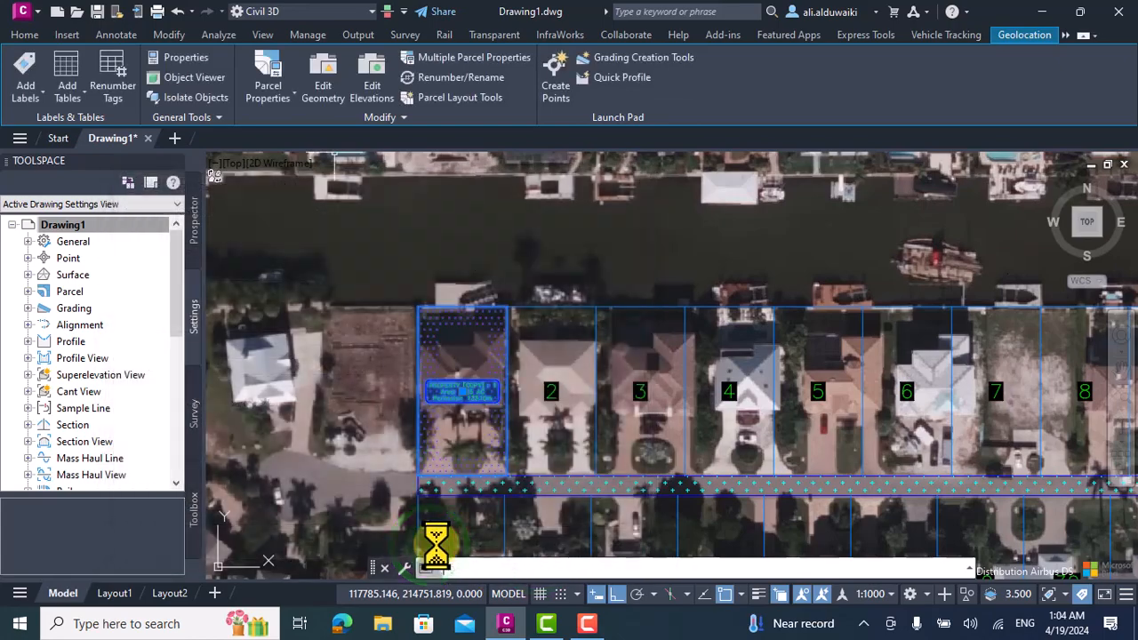
key(Escape)
Examine parcel 1's dotted fill and area label against the neighbouring lots on both sides of the road.
scroll(514, 414, down, 3)
scroll(500, 328, down, 4)
scroll(495, 406, up, 4)
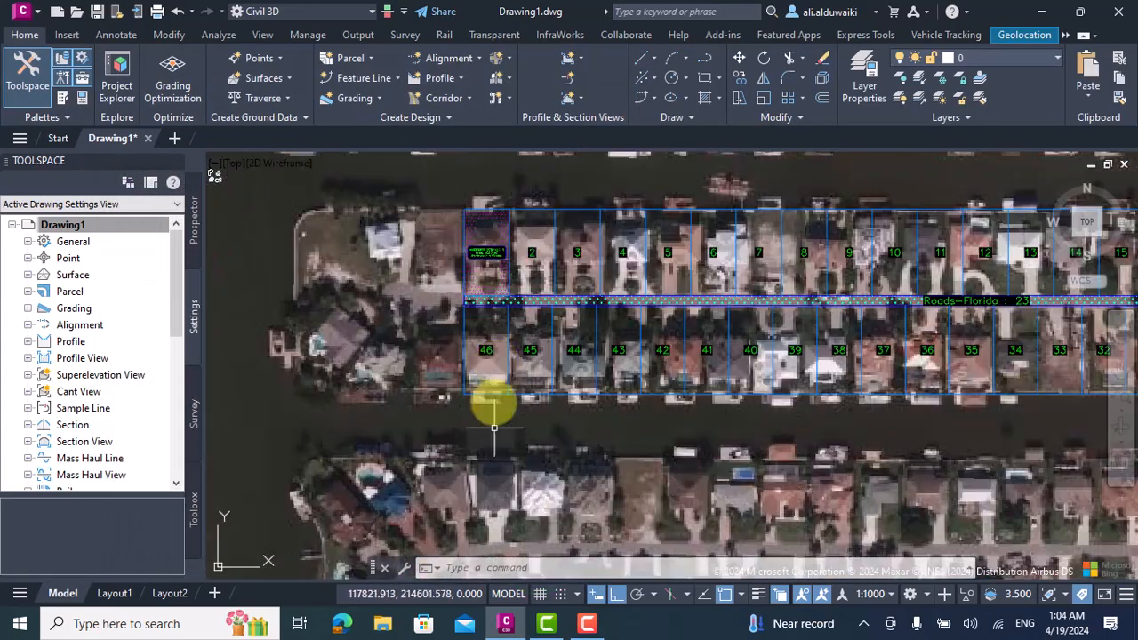
scroll(515, 212, up, 2)
scroll(516, 209, up, 2)
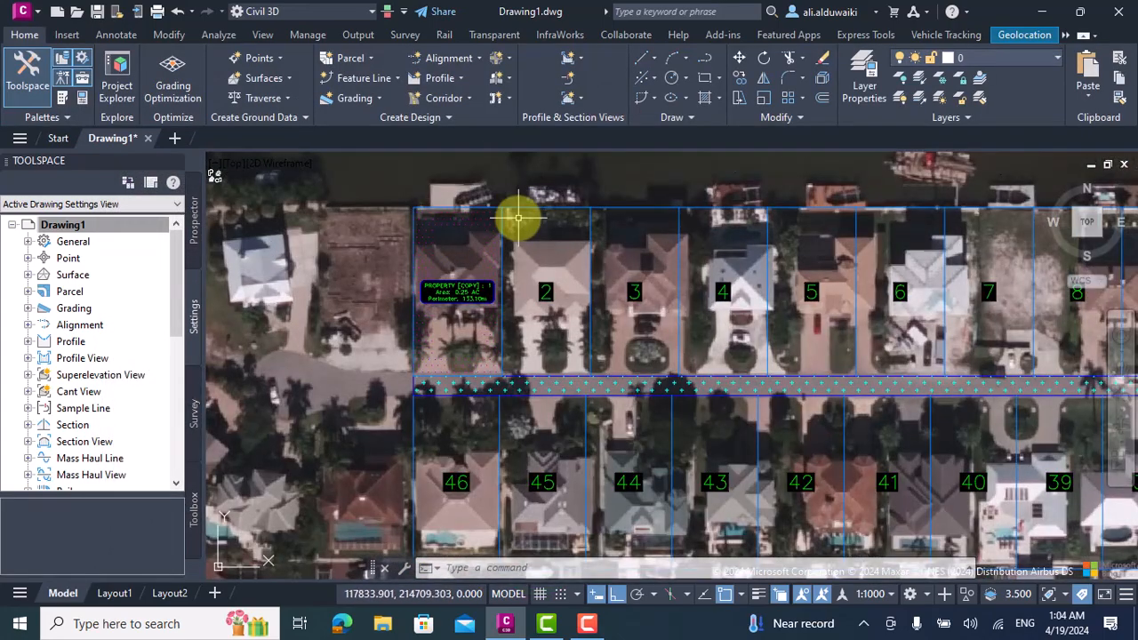
scroll(464, 287, up, 3)
scroll(473, 282, down, 2)
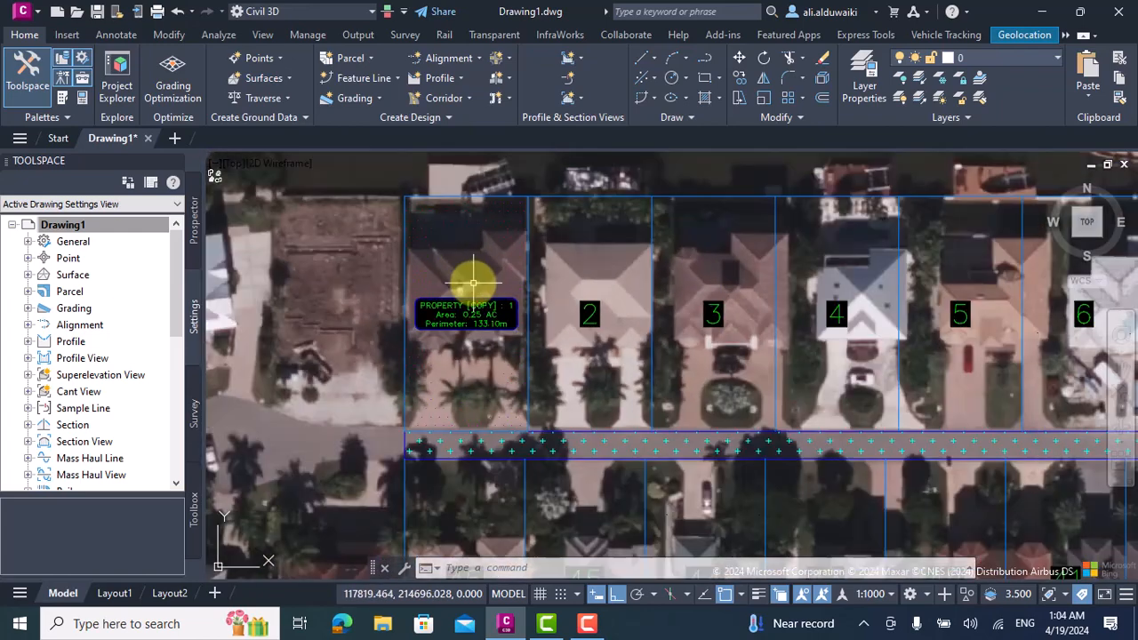
scroll(549, 277, down, 3)
scroll(613, 301, up, 3)
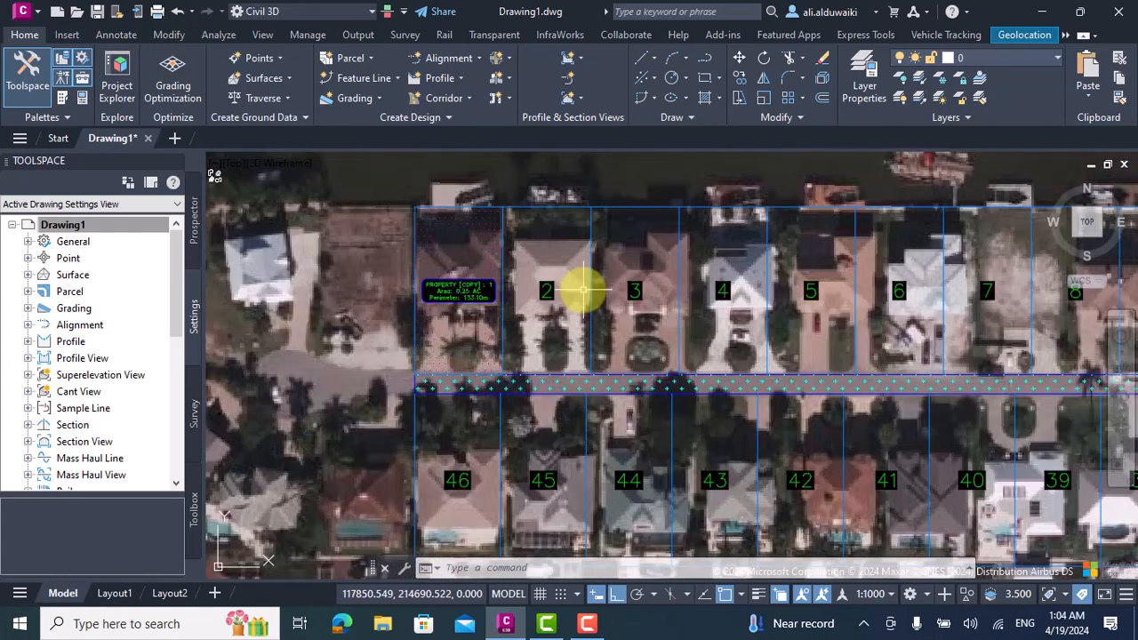
scroll(546, 267, up, 2)
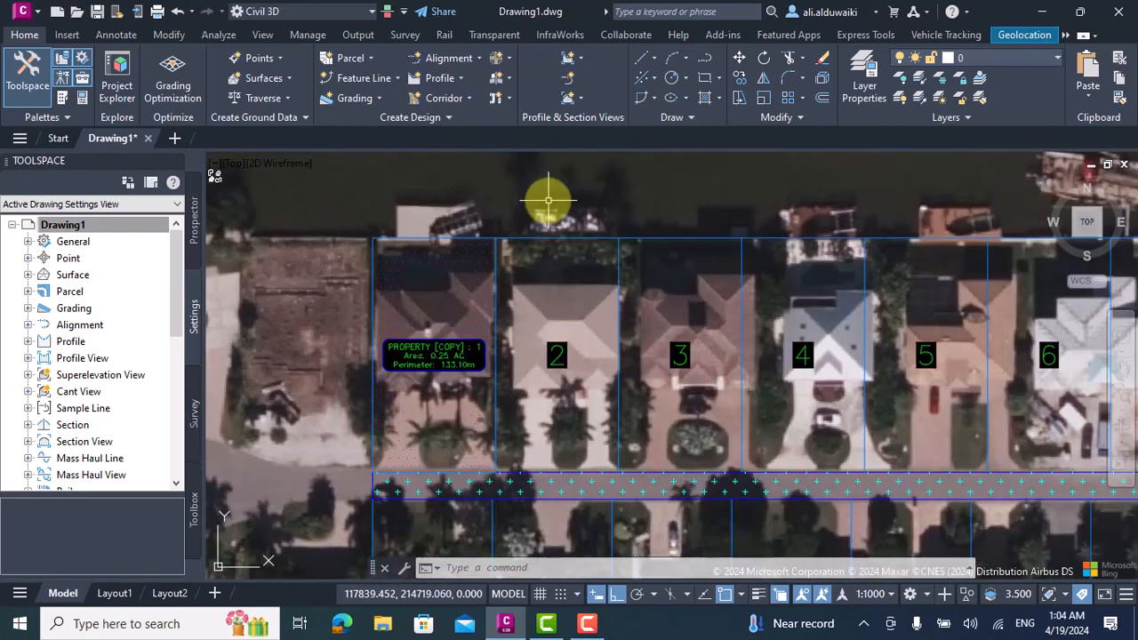
Match parcel 1's properties onto parcels 2 and 3 with MATCHPROP.
text(at)
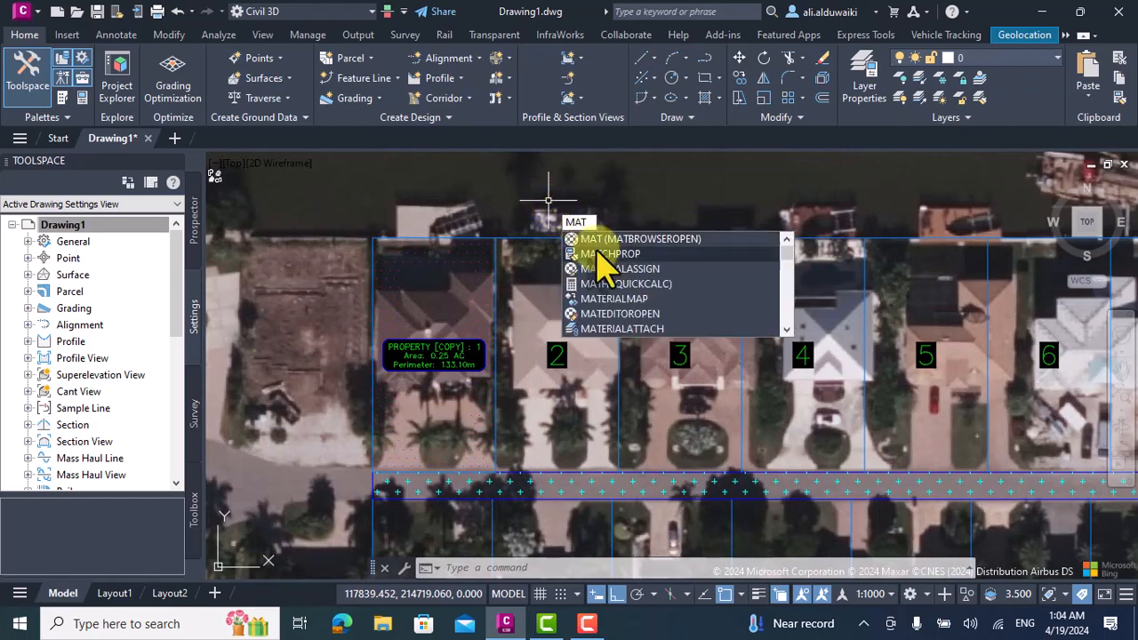
click(601, 256)
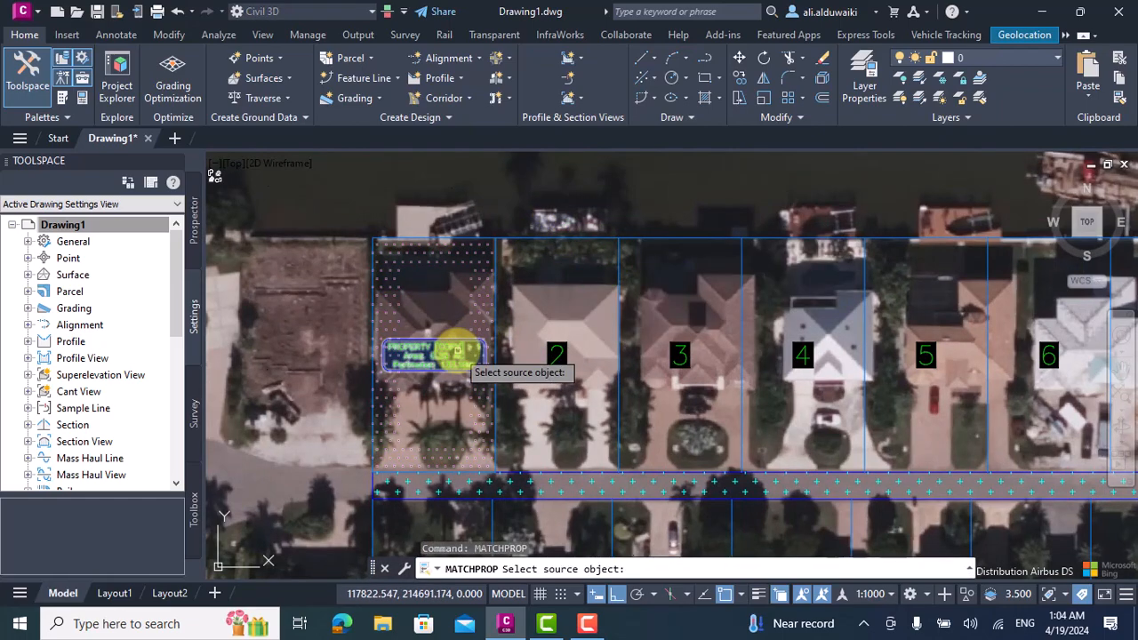
click(456, 360)
click(557, 349)
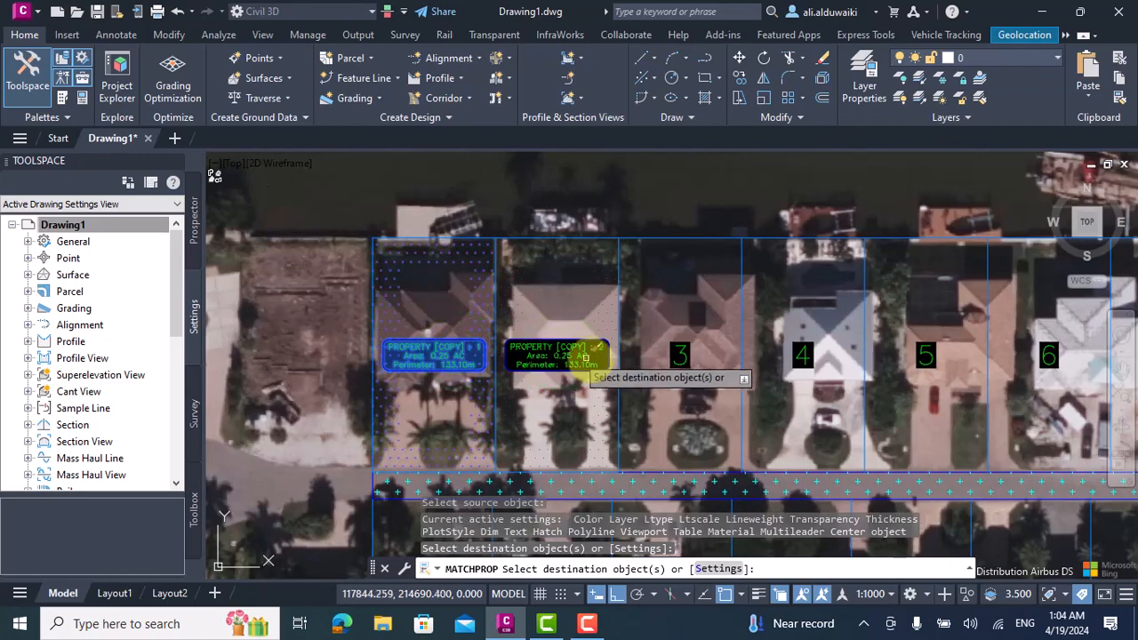
click(681, 349)
scroll(680, 343, down, 3)
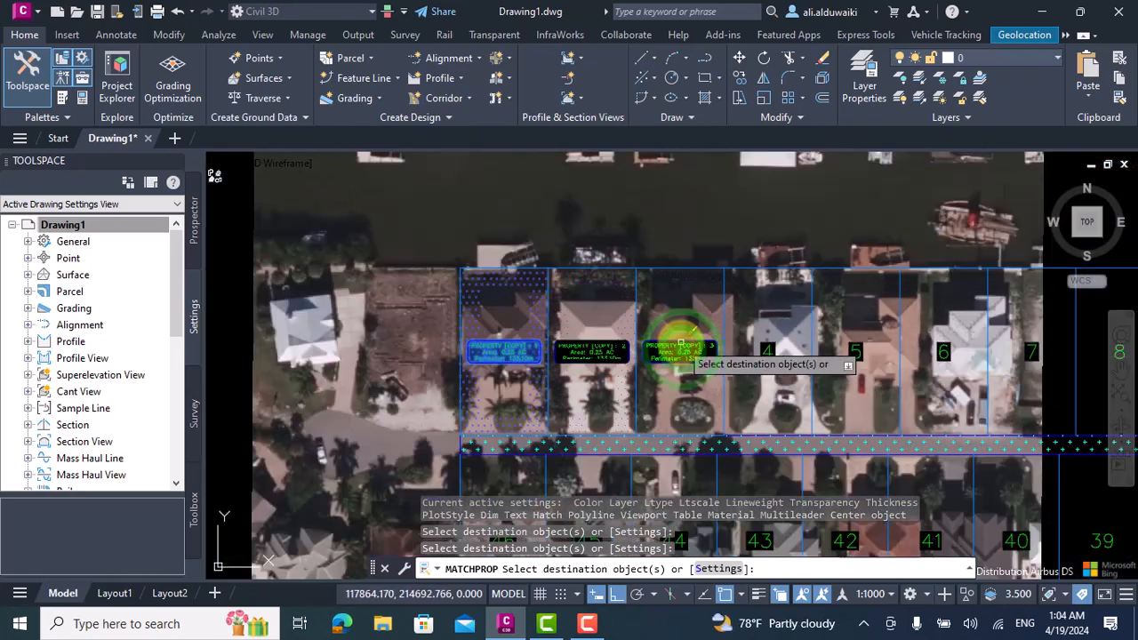
Apply the matched parcel 1 properties to the lots north of the road from parcel 5 to parcel 22.
drag(739, 329, 828, 337)
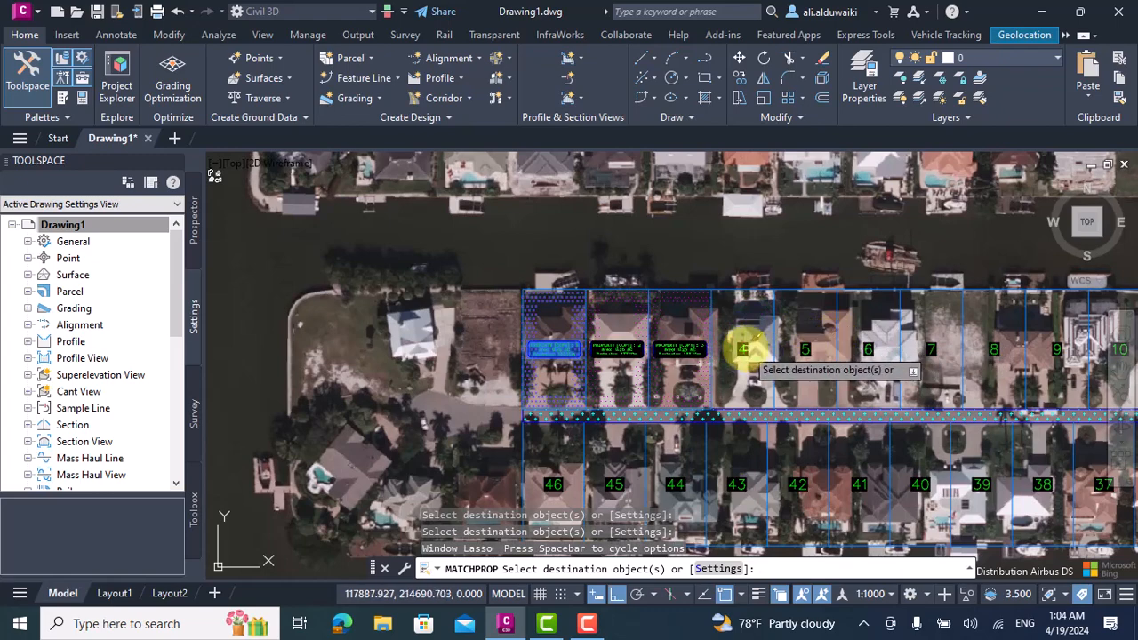
scroll(743, 349, down, 3)
click(718, 282)
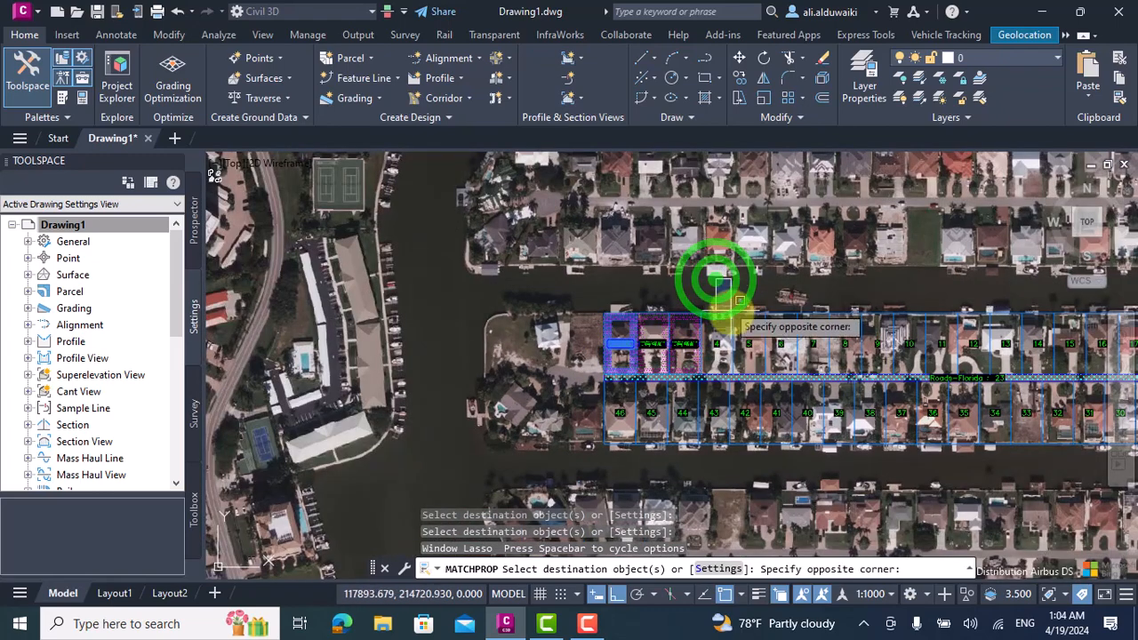
scroll(787, 330, down, 4)
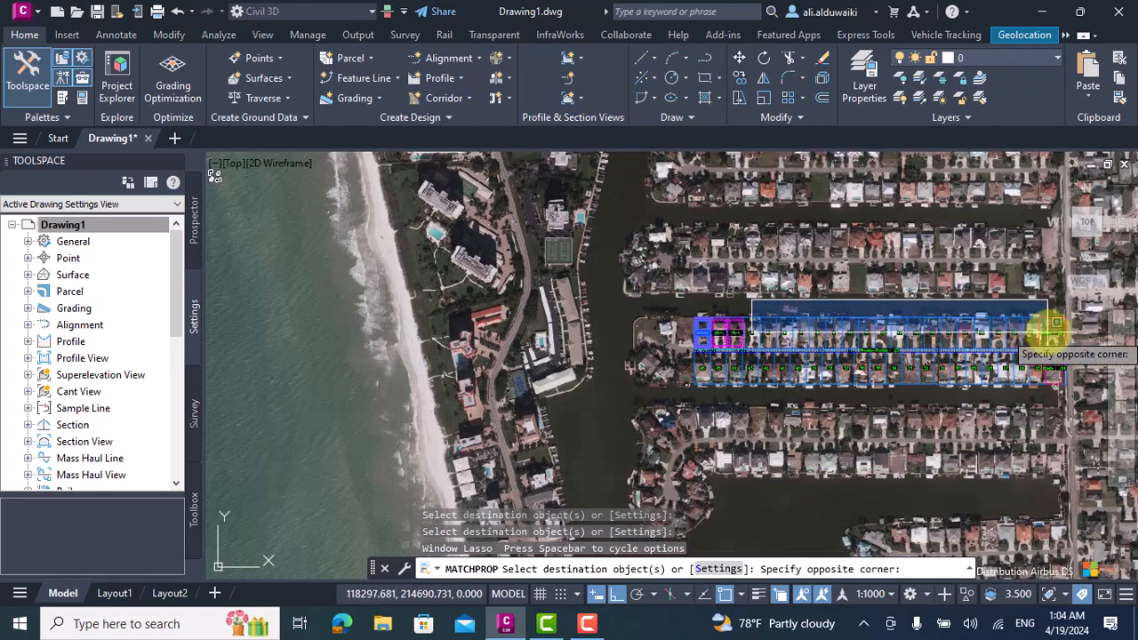
click(1064, 336)
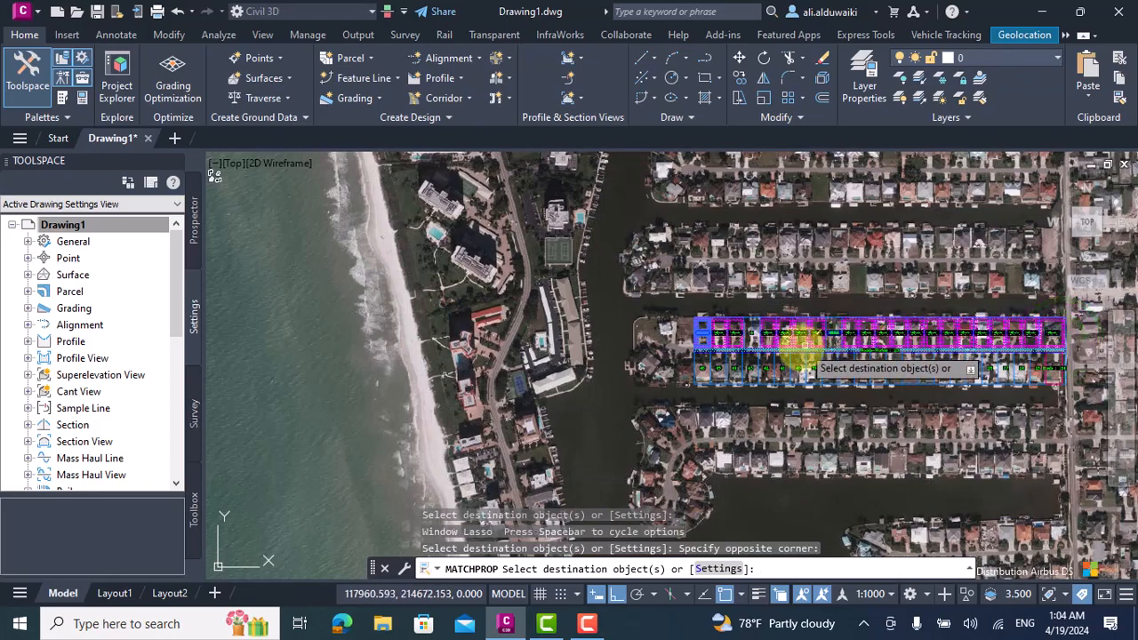
Apply the matched parcel 1 properties to the row of numbered lots south of the road and end the command.
scroll(675, 414, up, 2)
scroll(678, 391, up, 1)
click(677, 376)
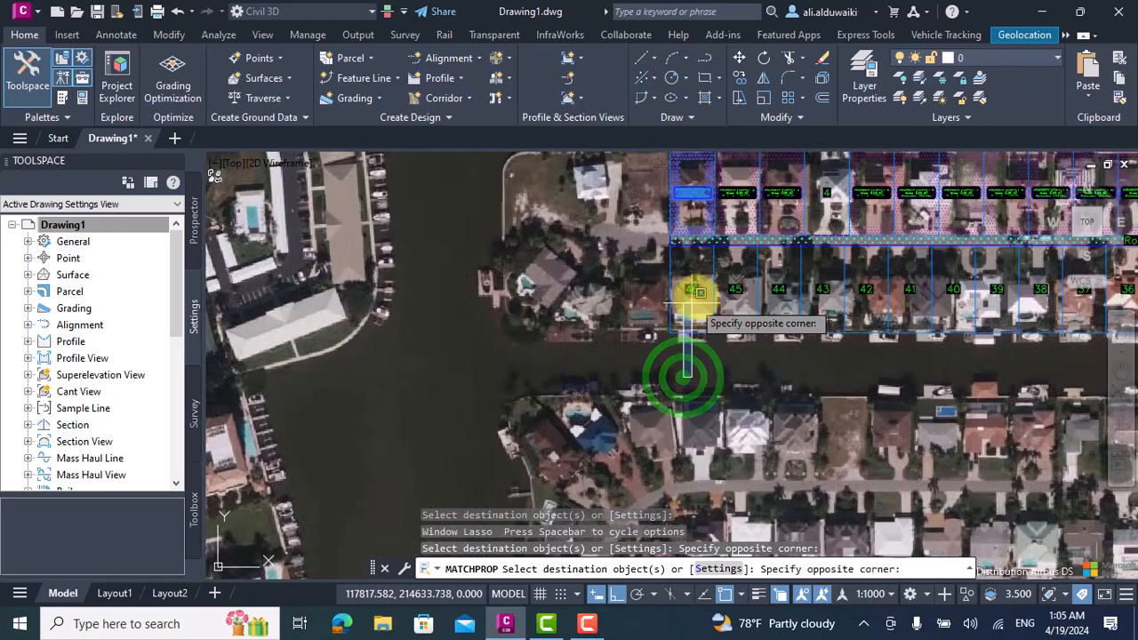
scroll(906, 283, down, 5)
scroll(1015, 287, up, 5)
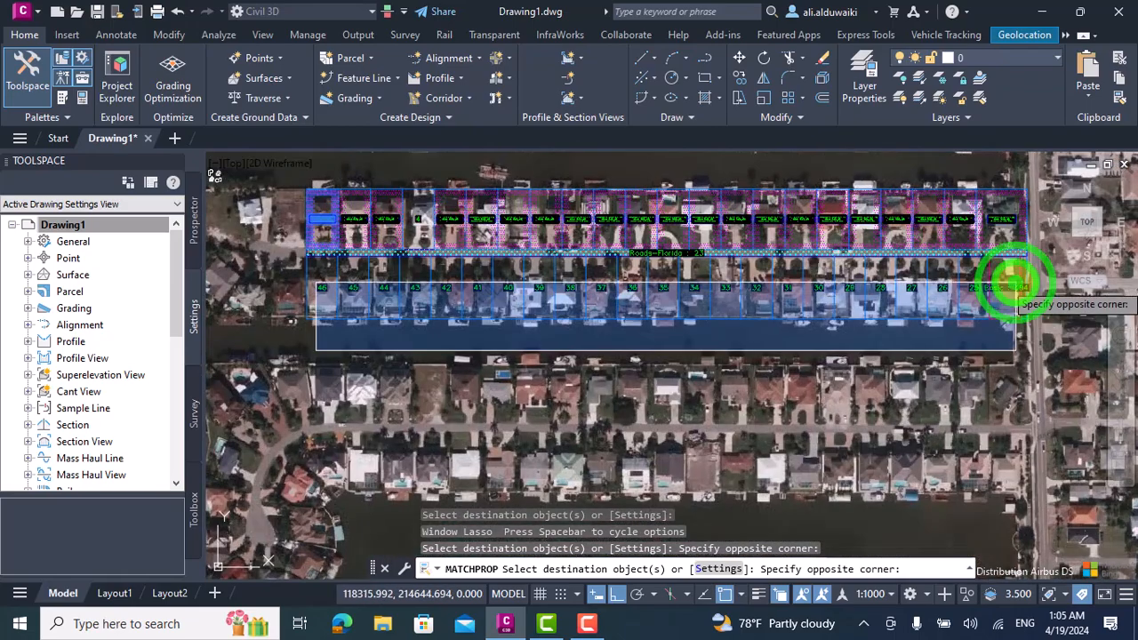
click(1015, 284)
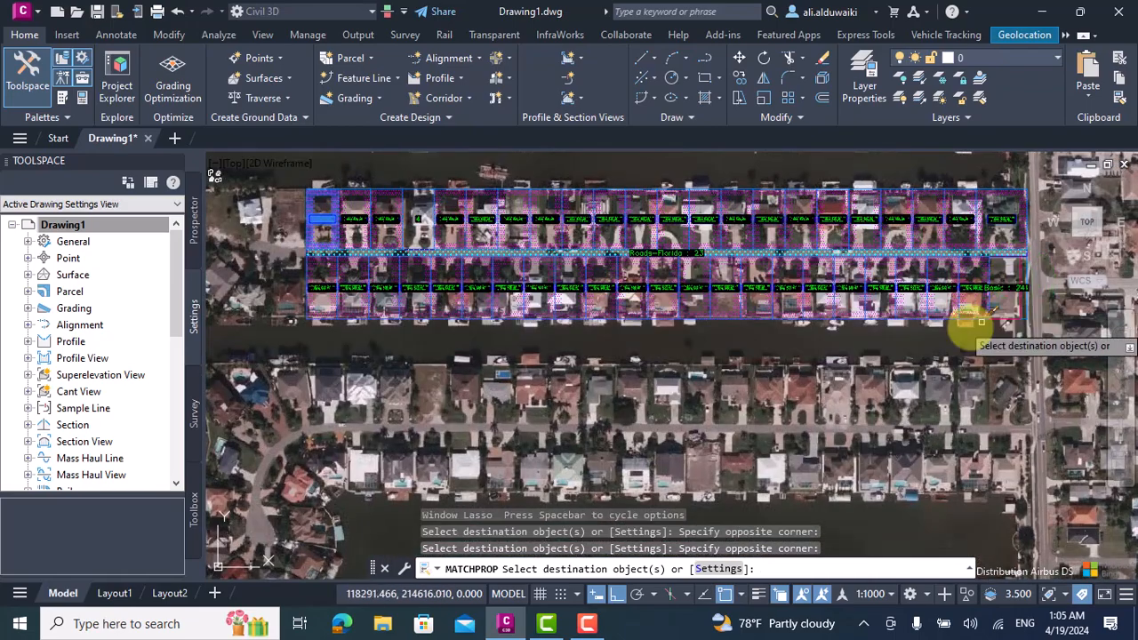
scroll(945, 356, down, 3)
scroll(863, 305, up, 5)
key(Escape)
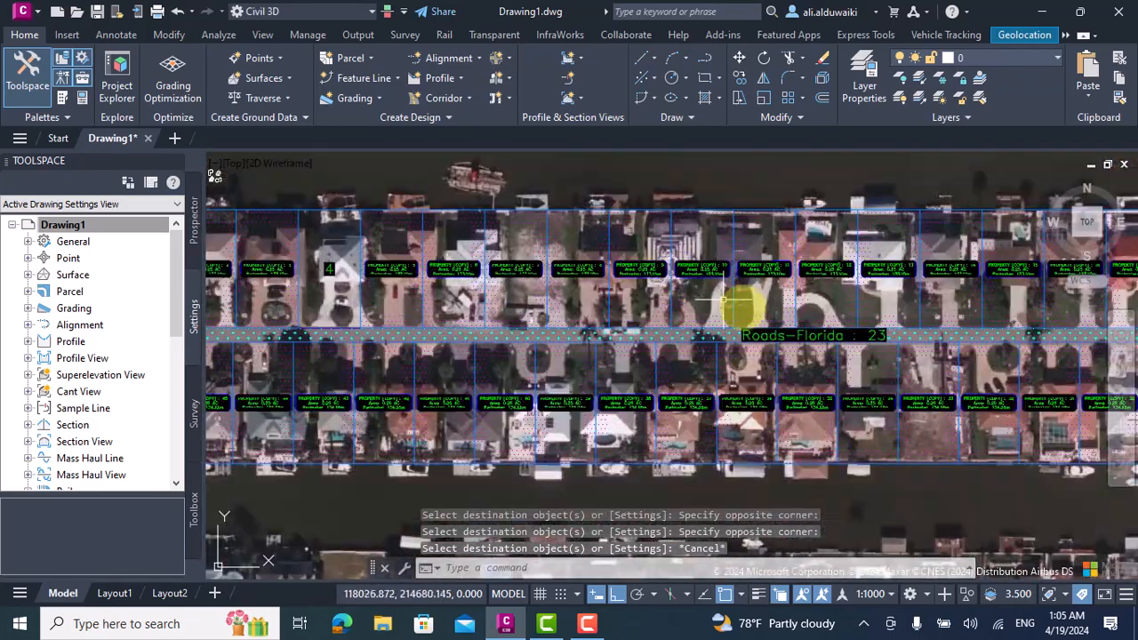
Check the restyled lots, then turn off the aerial online map.
scroll(622, 285, down, 3)
scroll(480, 315, up, 5)
scroll(325, 335, up, 3)
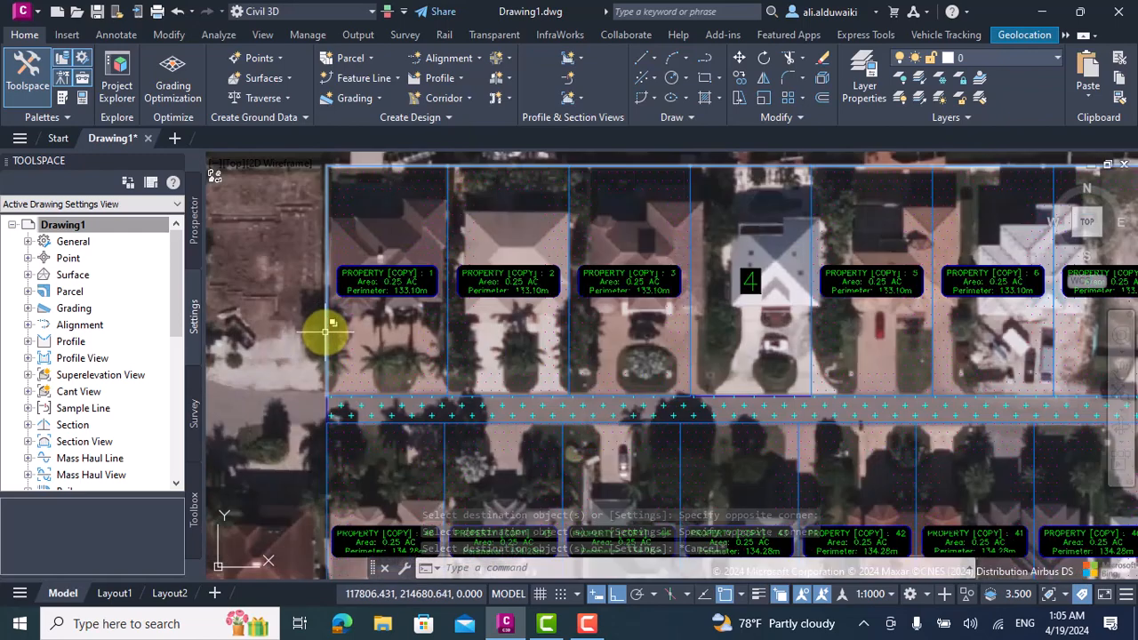
key(Escape)
scroll(284, 335, down, 5)
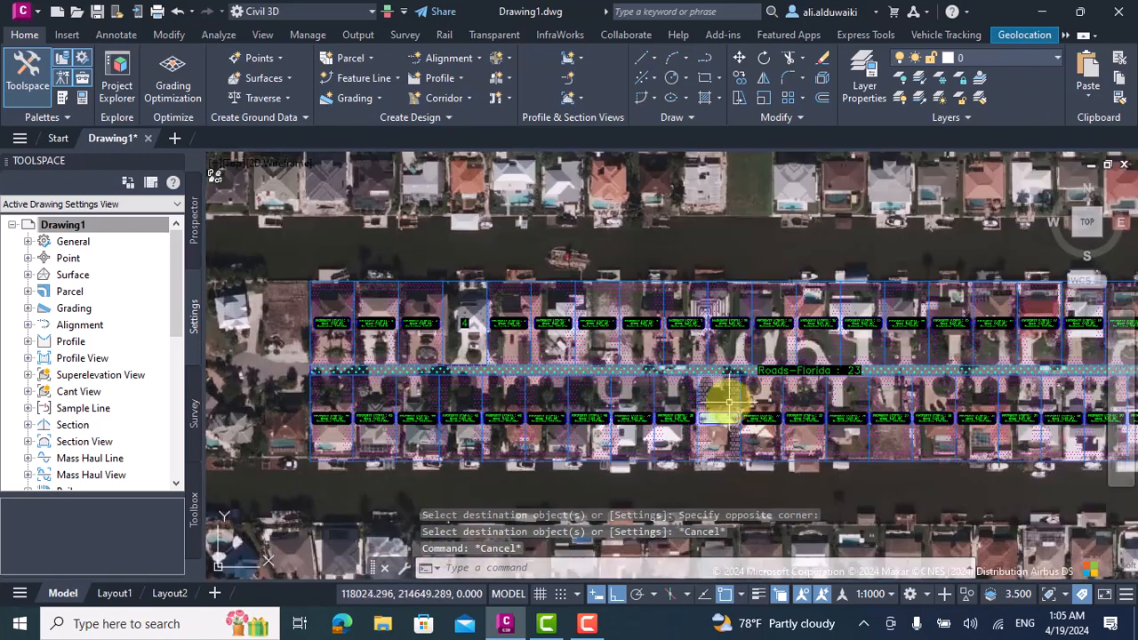
click(1023, 35)
click(236, 88)
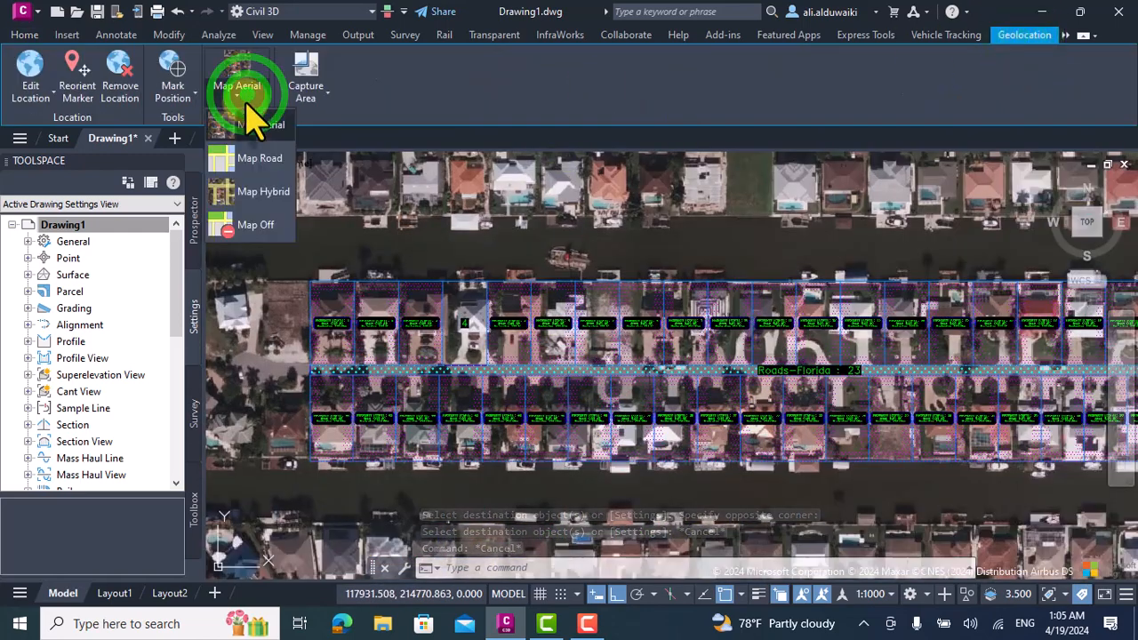
click(256, 226)
Examine the lots' fills and their area and perimeter labels in both rows, including parcels 1 and 22, without the map.
scroll(736, 399, down, 2)
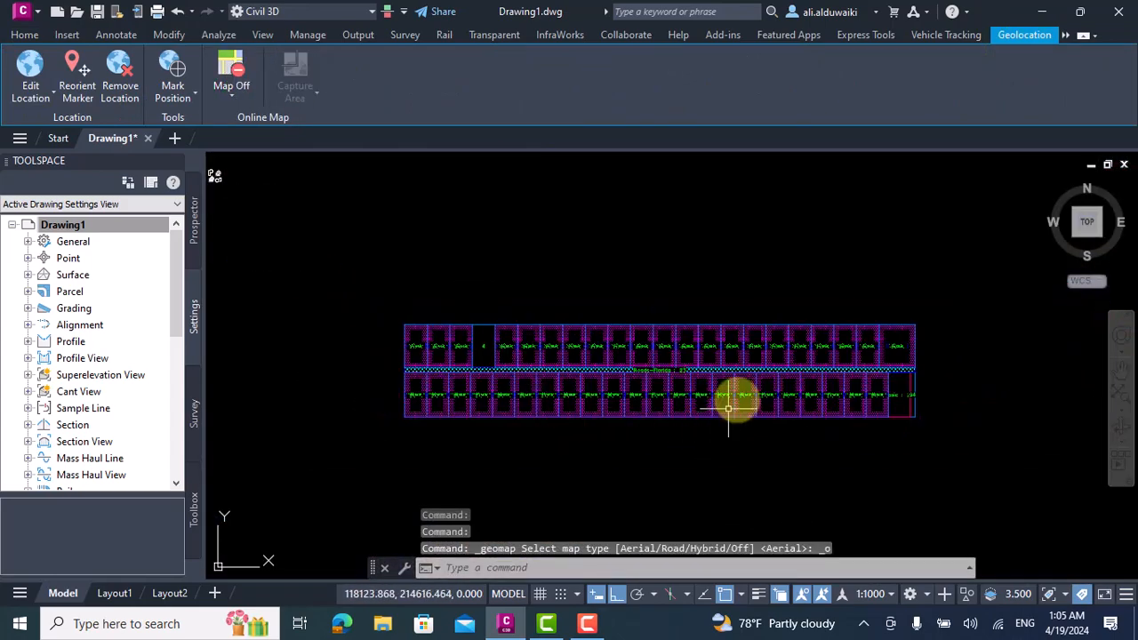
scroll(861, 285, up, 4)
scroll(761, 373, up, 1)
scroll(719, 294, down, 5)
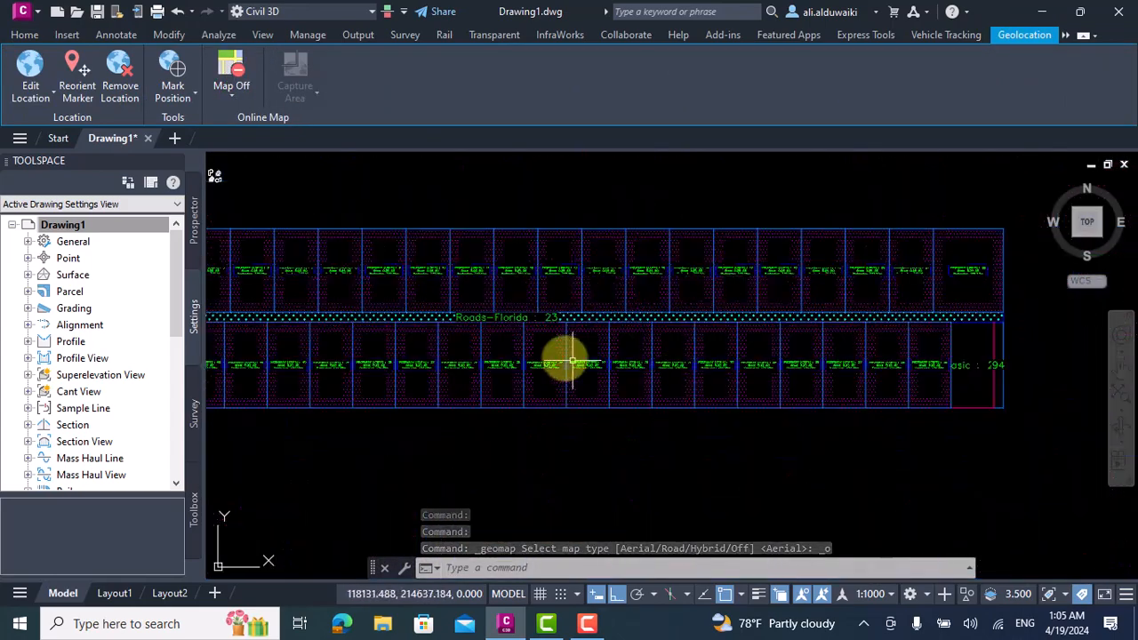
scroll(402, 287, up, 8)
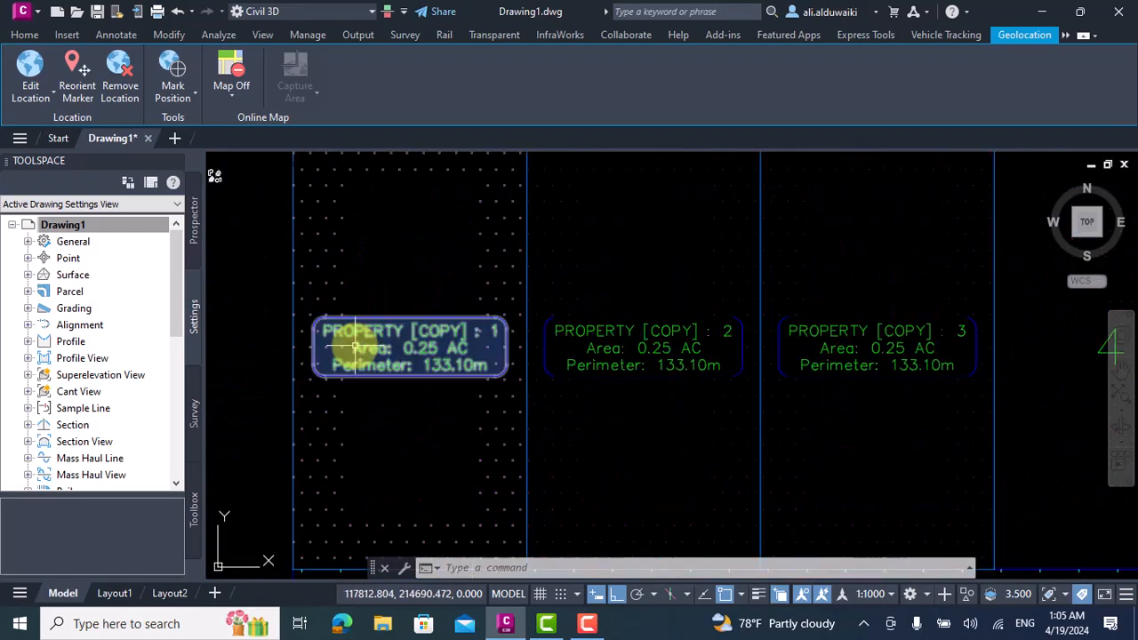
scroll(367, 341, down, 6)
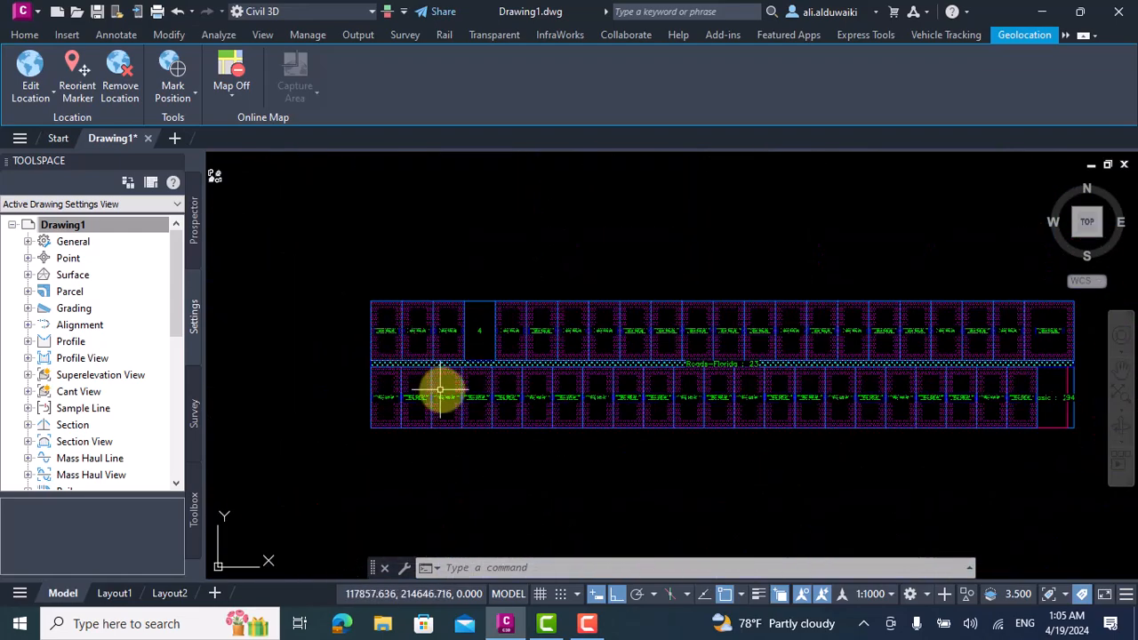
scroll(894, 373, down, 1)
scroll(902, 334, up, 1)
scroll(901, 334, up, 10)
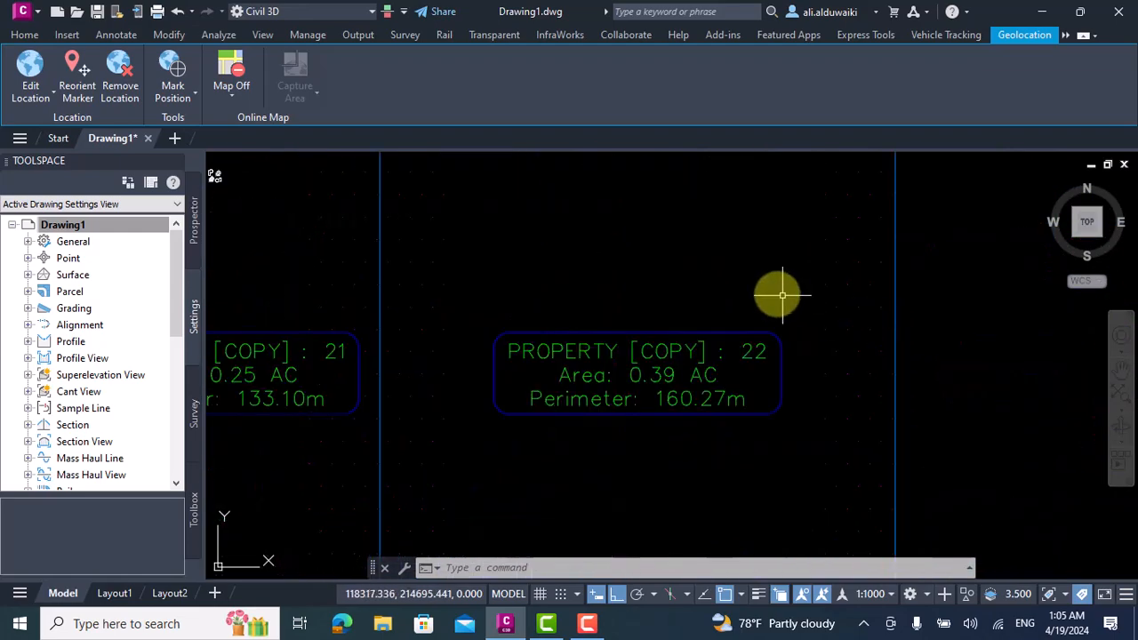
scroll(774, 294, down, 8)
scroll(579, 297, down, 3)
scroll(568, 364, up, 6)
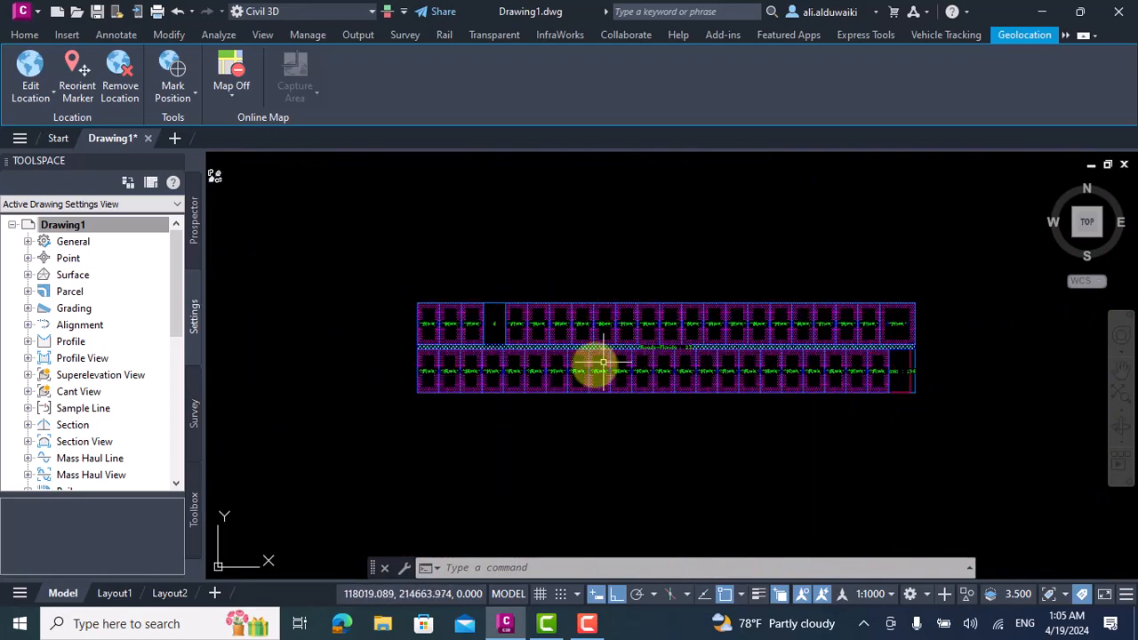
scroll(560, 359, down, 3)
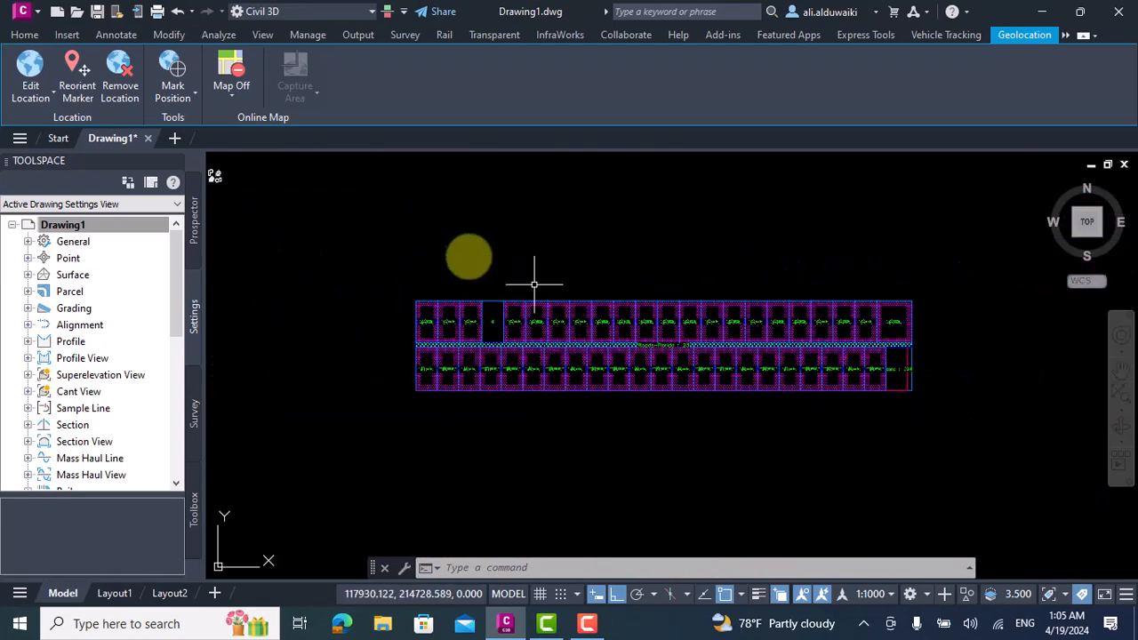
Turn the aerial online map back on.
click(228, 91)
click(261, 131)
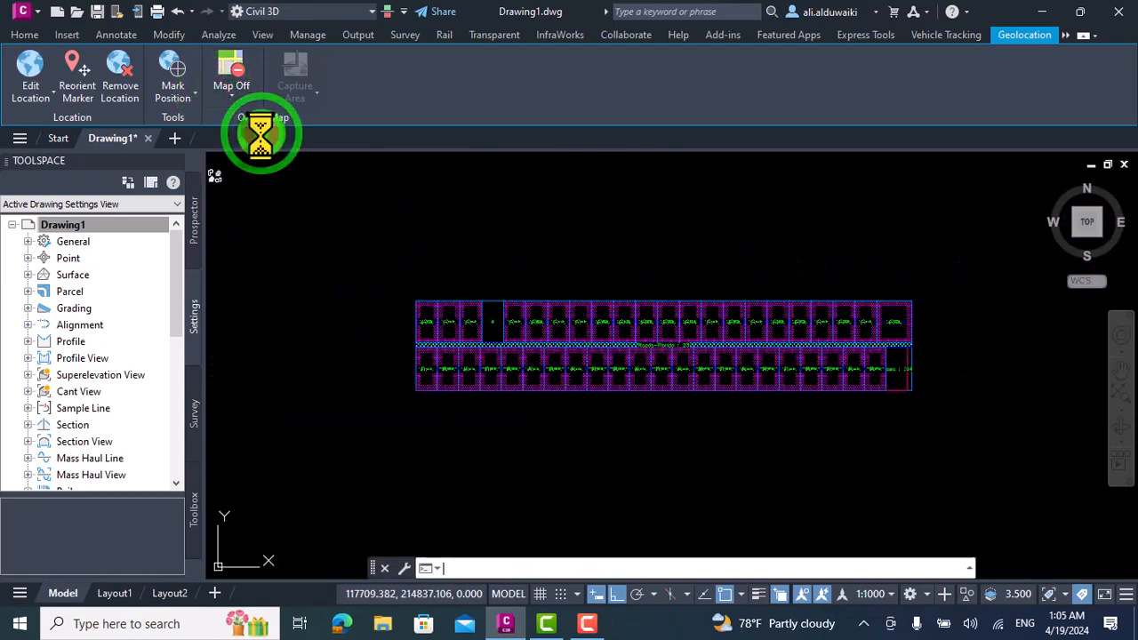
Examine the labels and fills of both lot rows over the aerial map, especially around parcel 4 at the west end.
scroll(751, 360, up, 2)
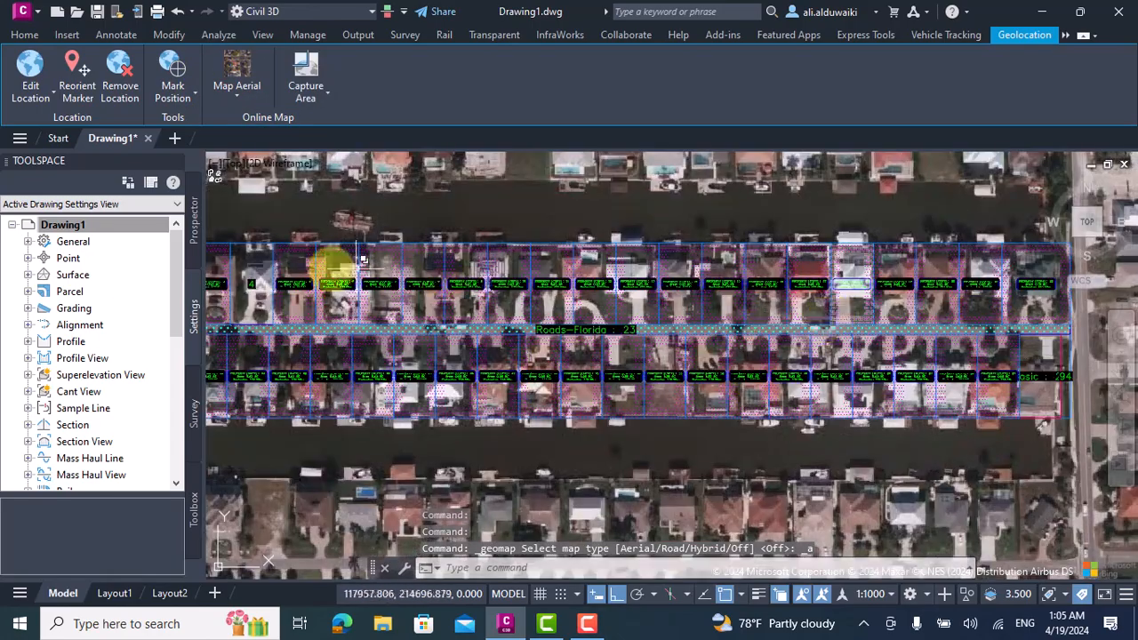
scroll(382, 292, down, 2)
scroll(282, 275, up, 5)
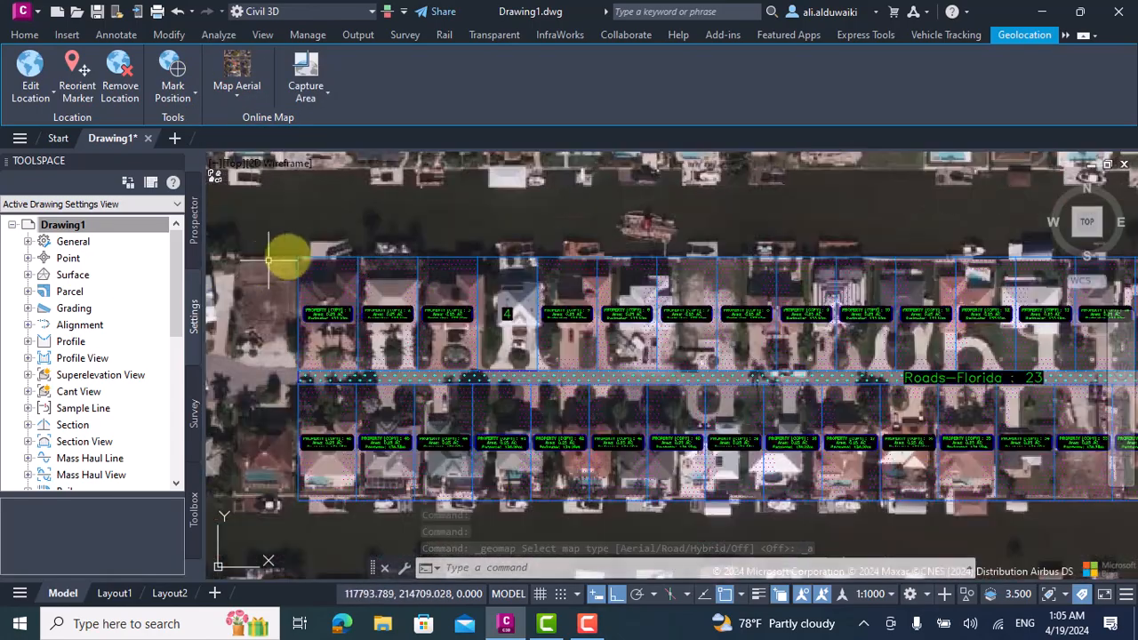
scroll(430, 281, down, 4)
scroll(337, 305, up, 2)
scroll(488, 368, up, 2)
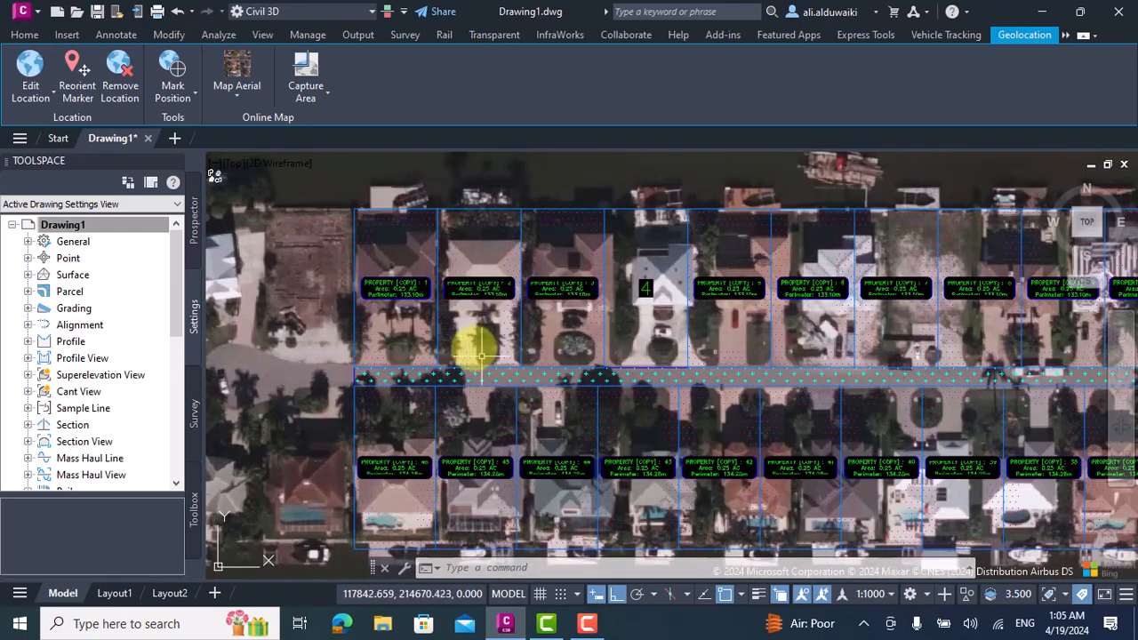
scroll(437, 314, down, 1)
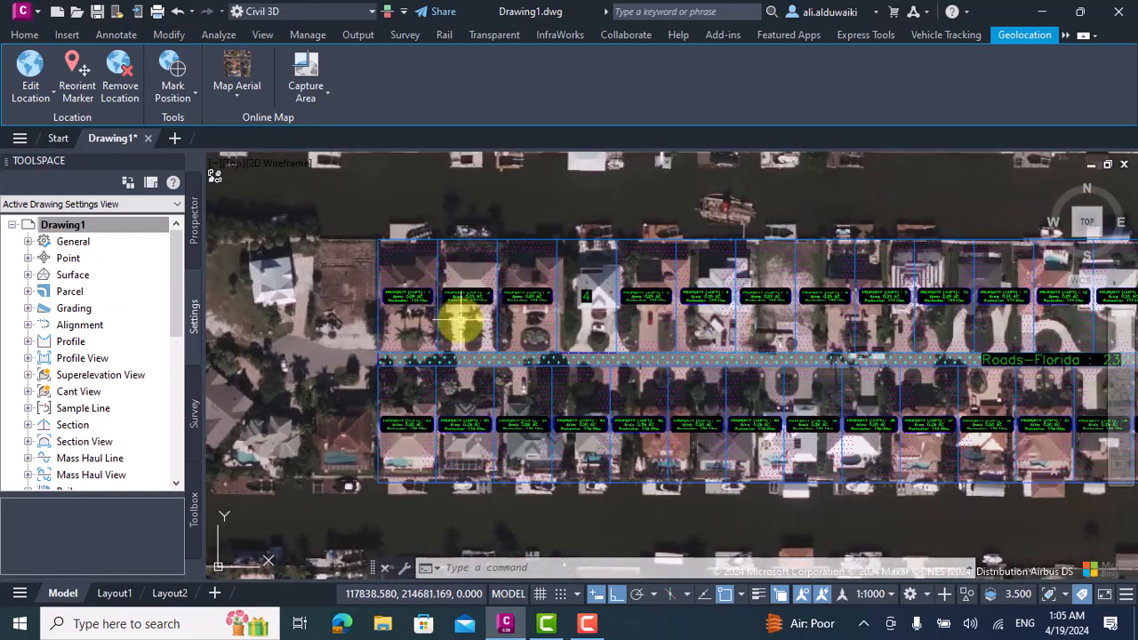
Match the properties of parcel 3 onto parcel 4 north of the road, end the command, and check the west-end lots.
key(Return)
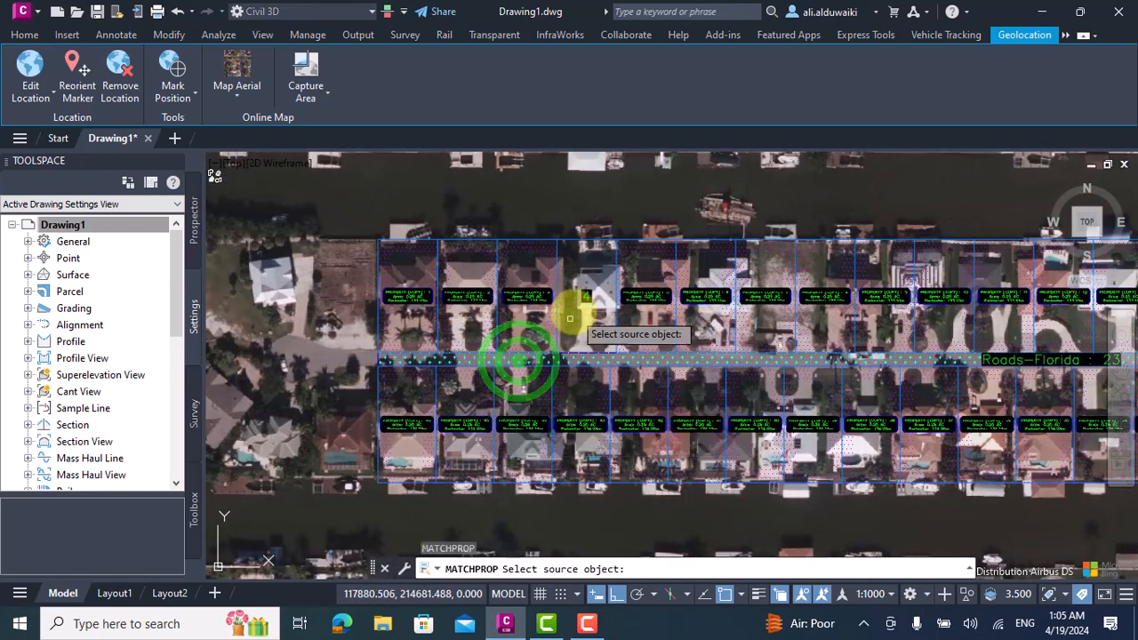
click(526, 296)
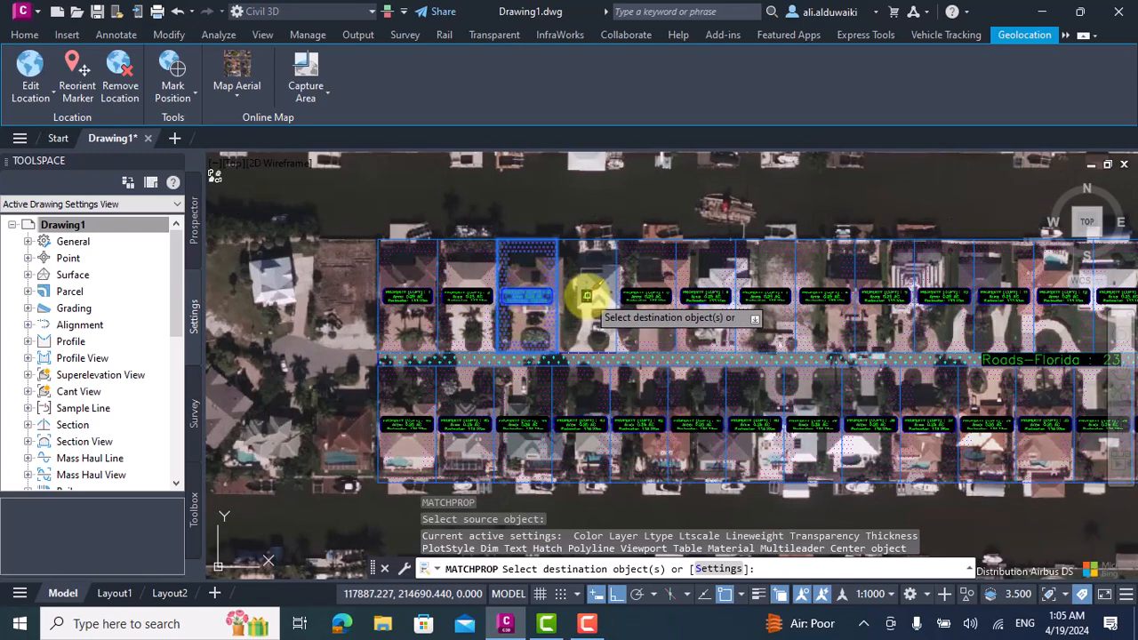
key(Escape)
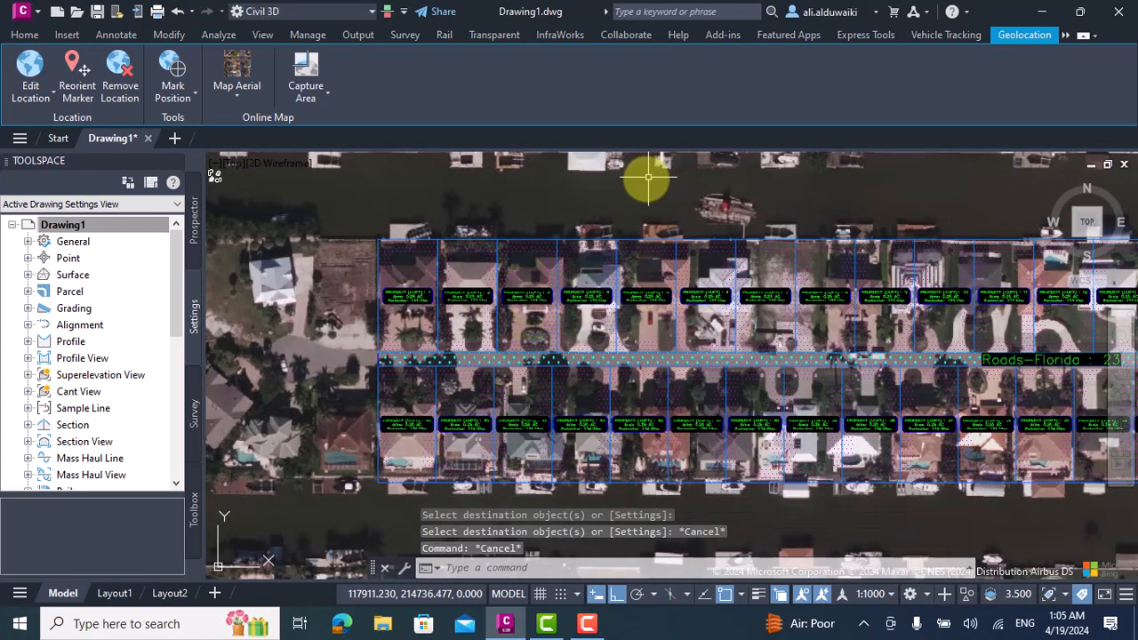
scroll(648, 177, down, 2)
scroll(480, 204, up, 2)
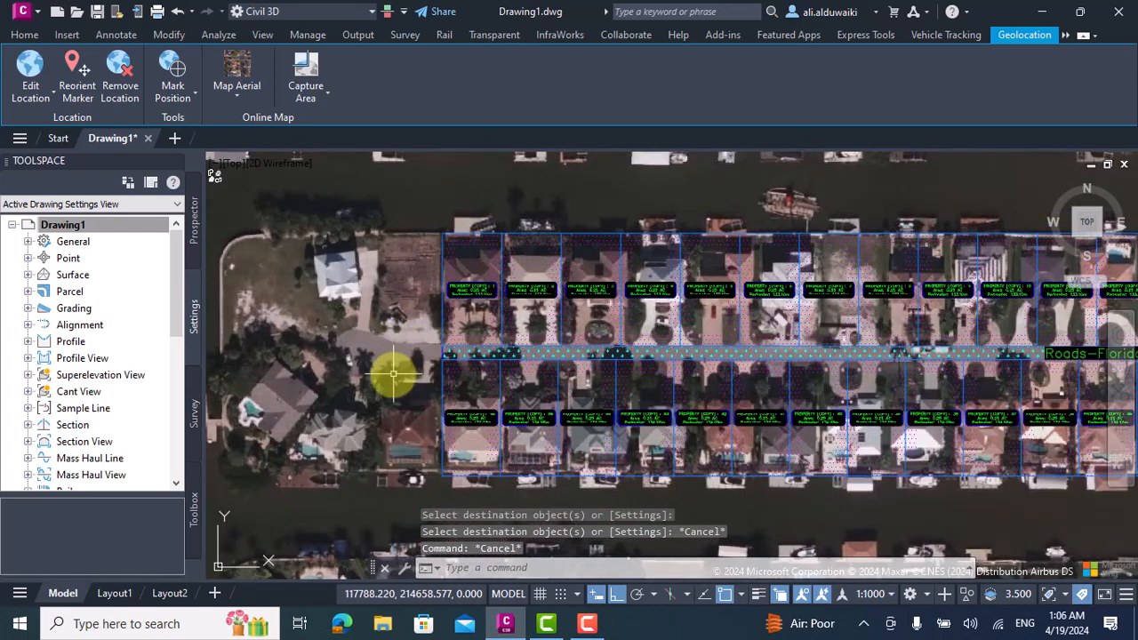
scroll(389, 378, up, 1)
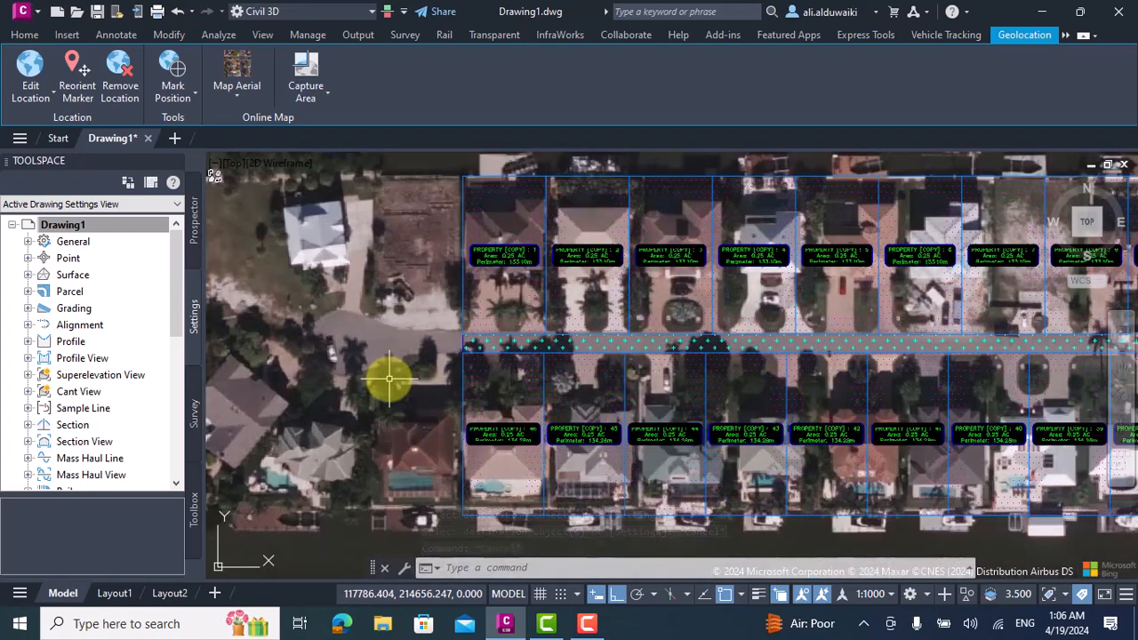